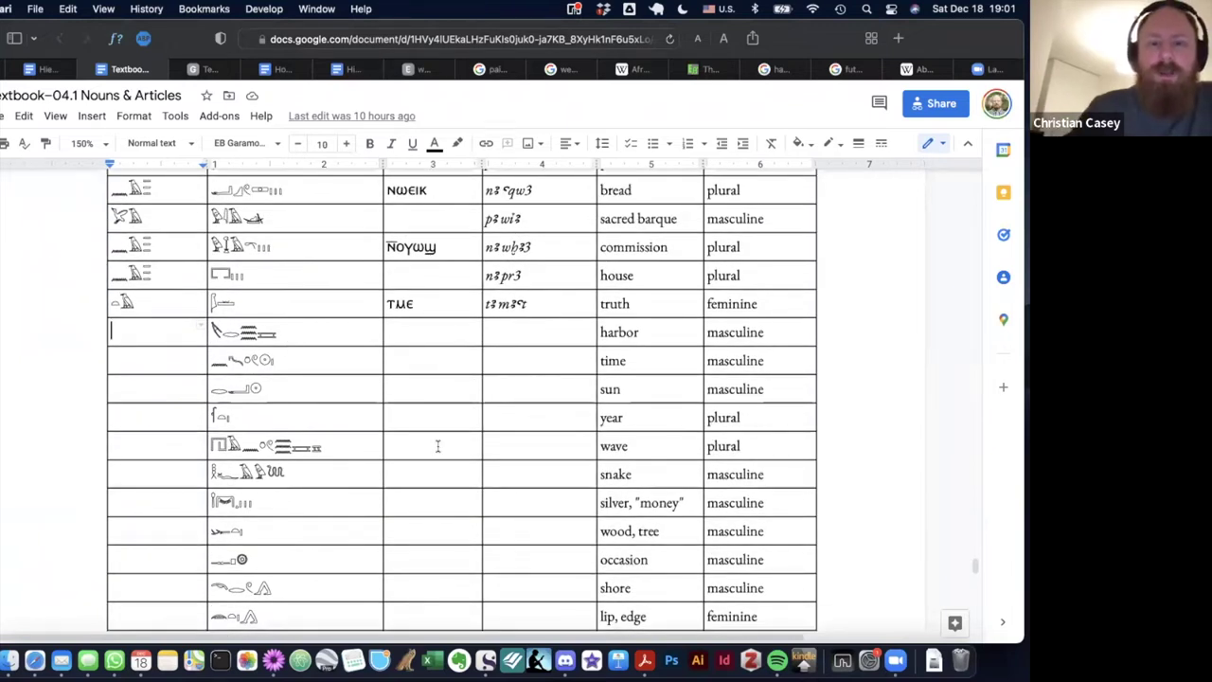
Switch the keyboard input to Ægyptian and enter the masculine article 𓅮𓄿 in the first column for harbor and time.
scroll(439, 446, "down", 10)
scroll(438, 446, "down", 4)
scroll(439, 446, "up", 18)
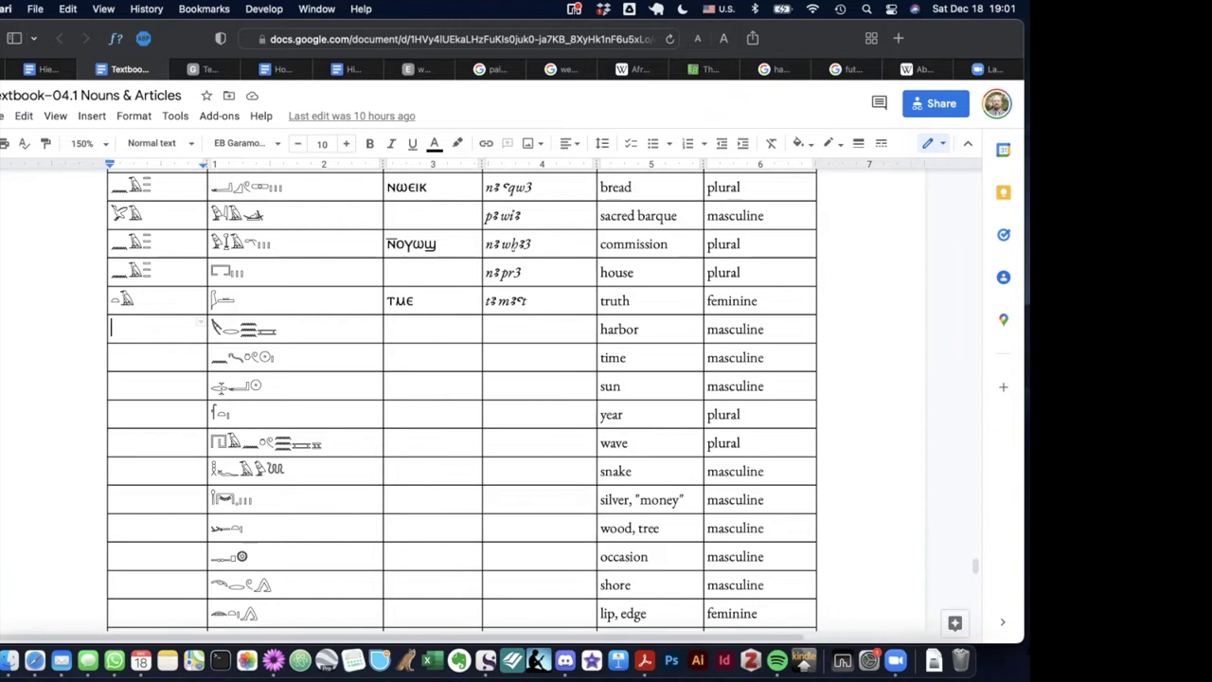
key("ctrl+space")
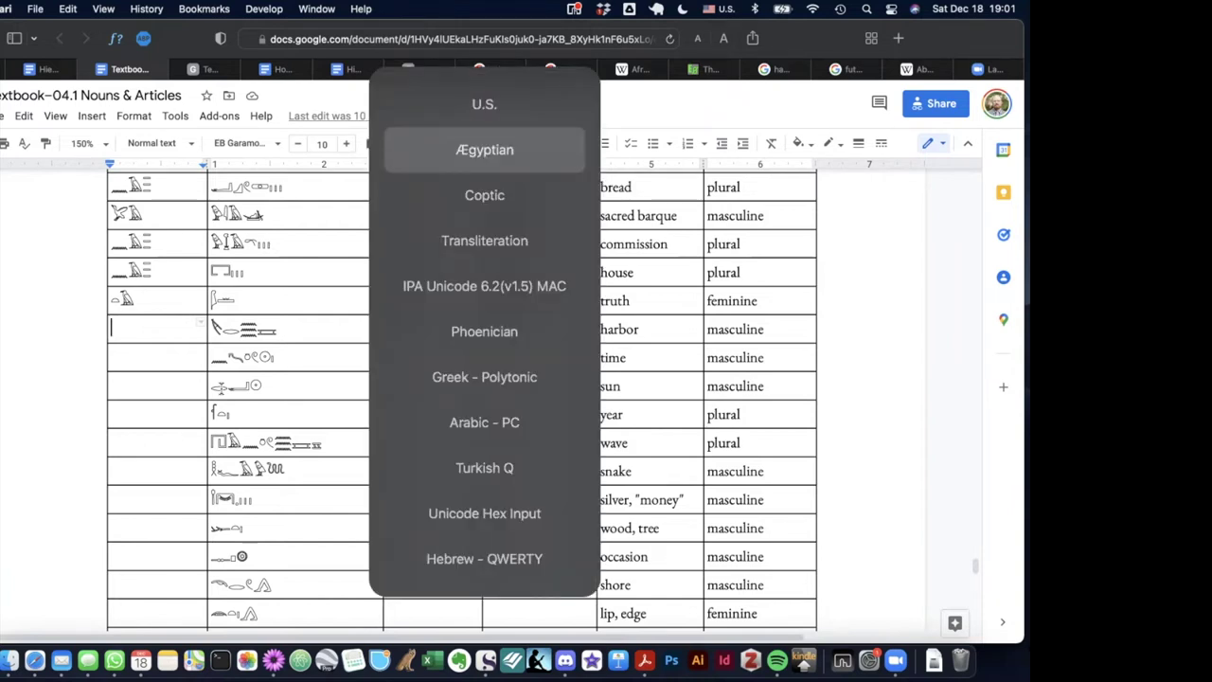
type("𓅮𓄿")
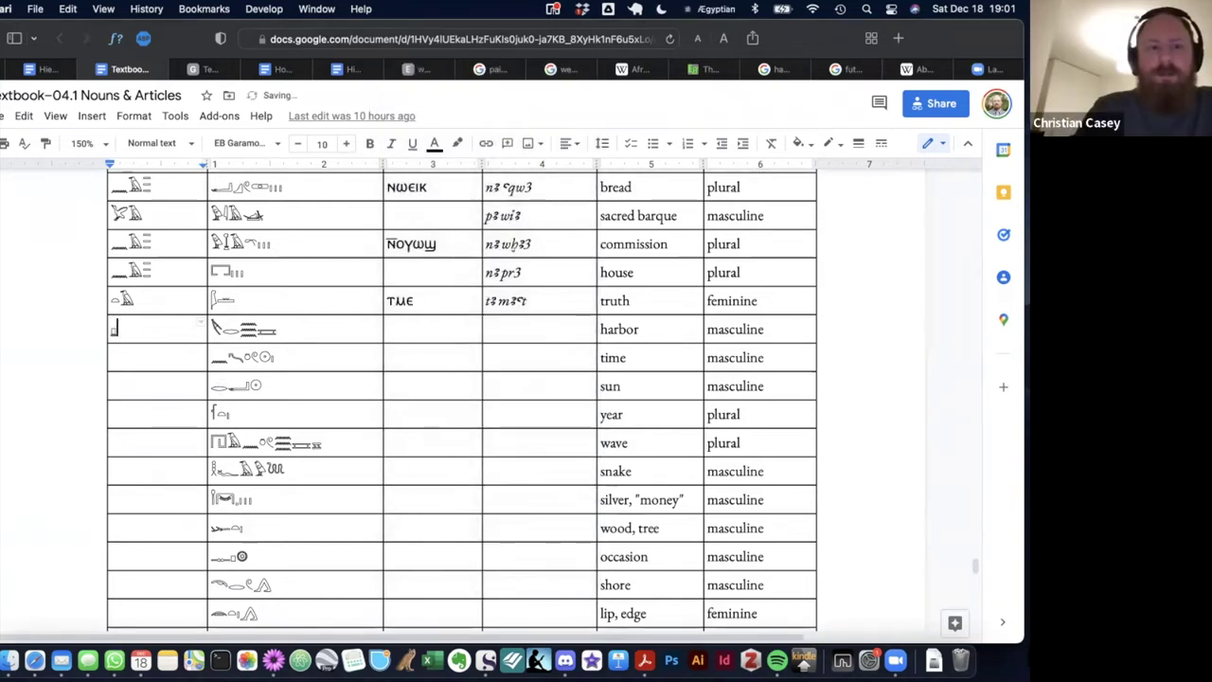
key("Tab")
key("Tab")
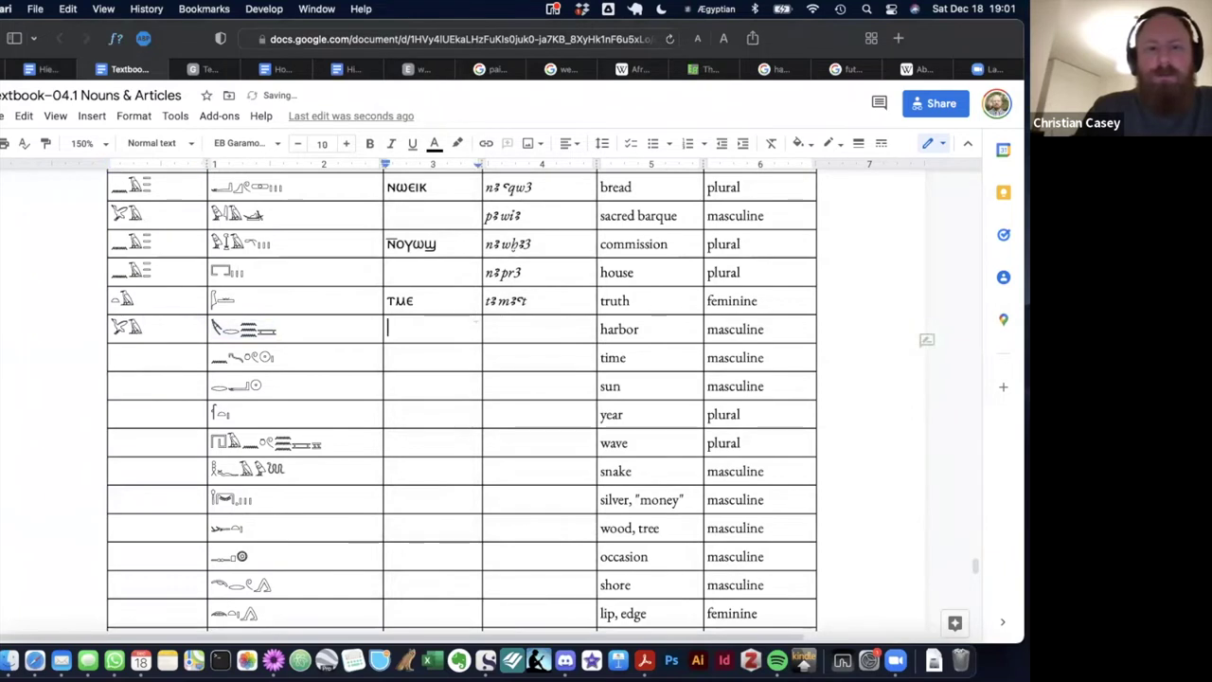
left_click(138, 361)
type("𓅮𓄿")
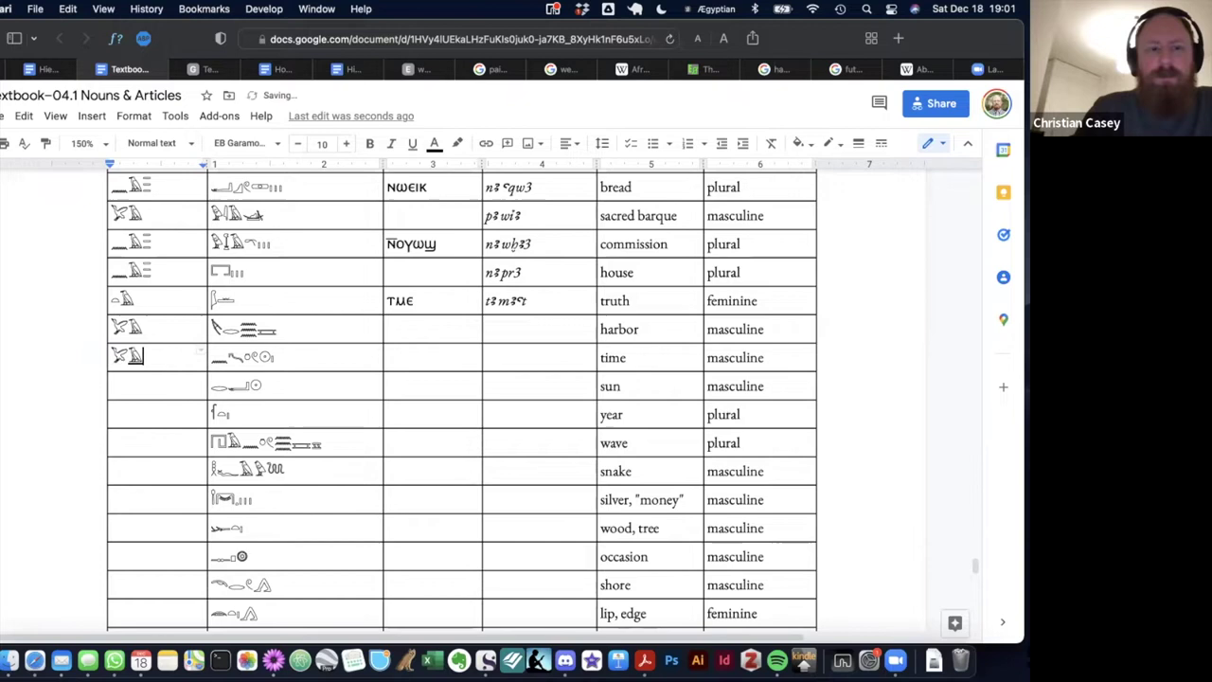
left_click(176, 381)
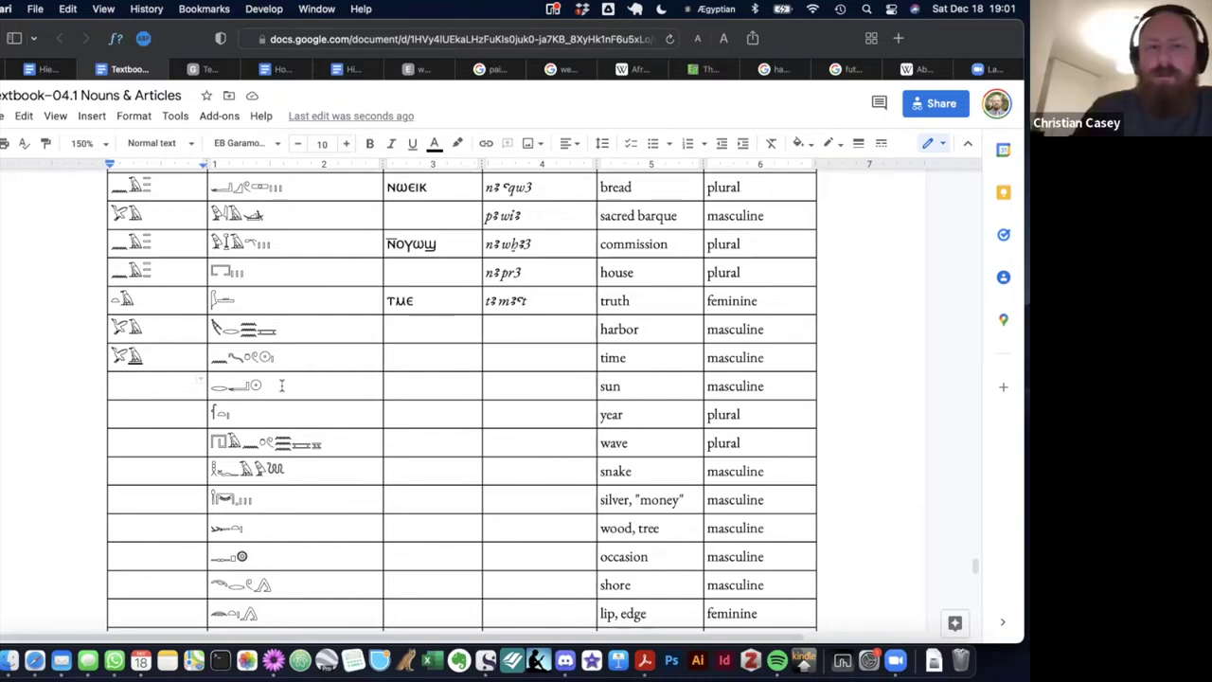
scroll(281, 386, "down", 5)
scroll(281, 385, "down", 2)
scroll(281, 386, "up", 2)
scroll(281, 385, "down", 1)
scroll(281, 386, "up", 1)
left_click(147, 209)
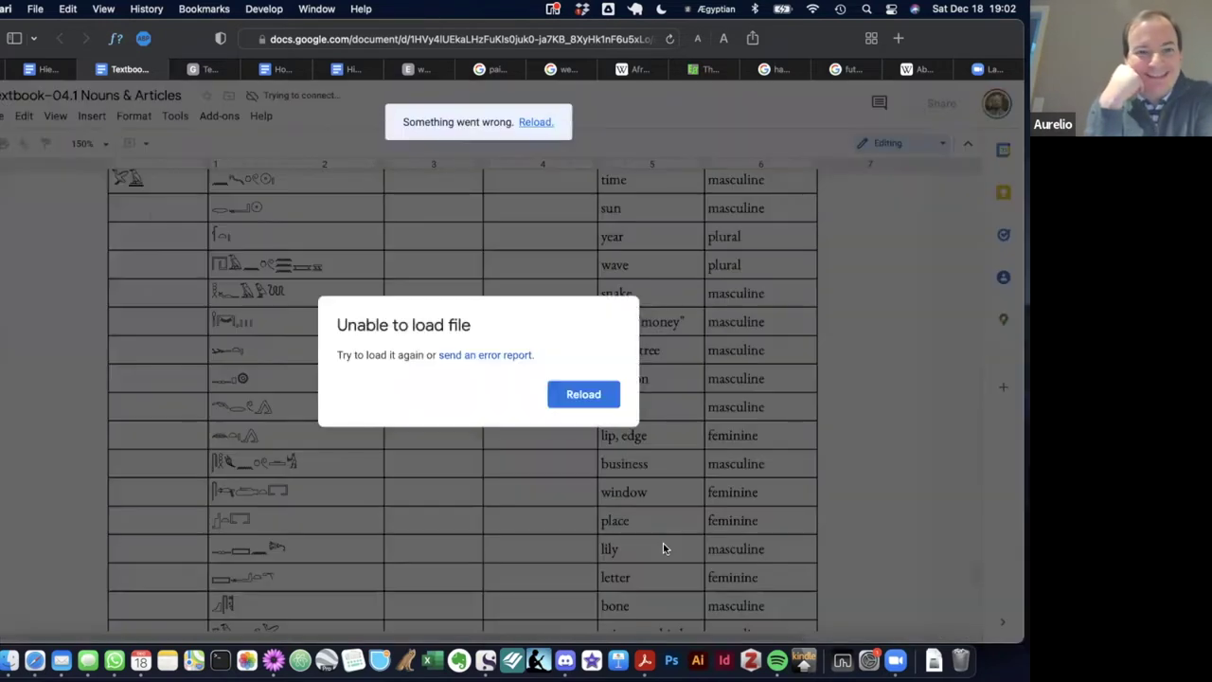
Reload the document after the loading error and set its zoom to 150%.
left_click(594, 397)
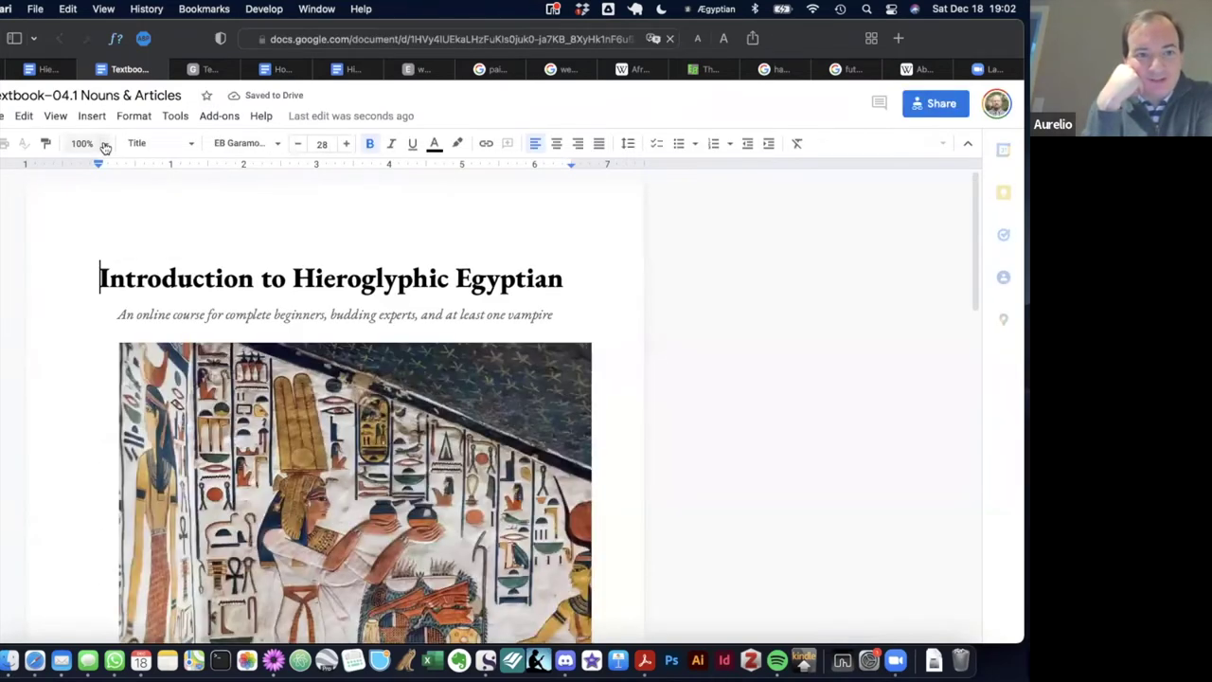
left_click(104, 144)
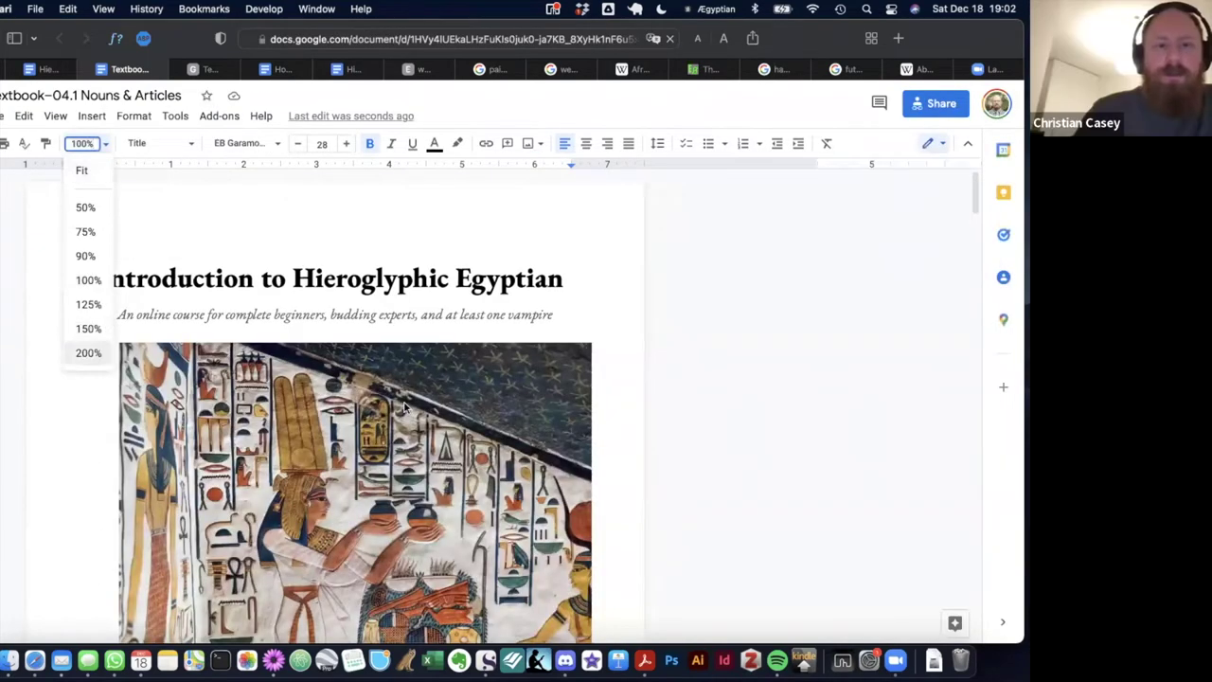
left_click(88, 352)
scroll(95, 284, "down", 10)
left_click(107, 146)
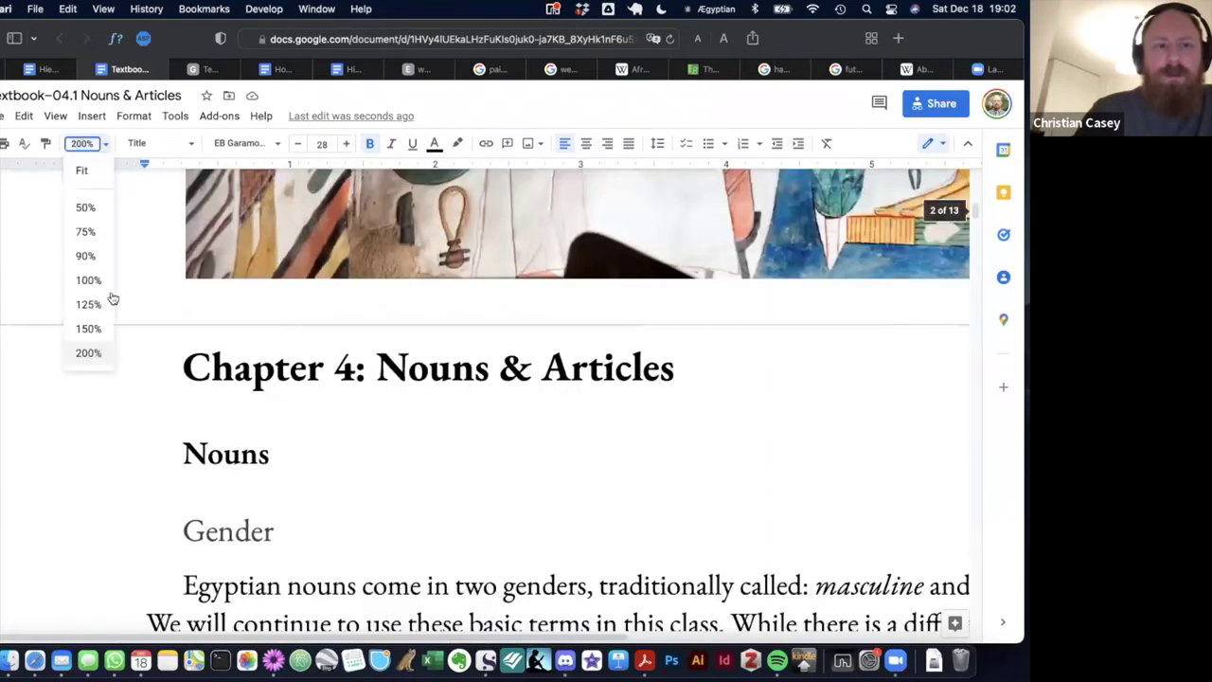
left_click(95, 330)
Return to the article exercise table and enter the masculine article 𓅮𓄿 in the first column of the sun row.
scroll(238, 404, "down", 20)
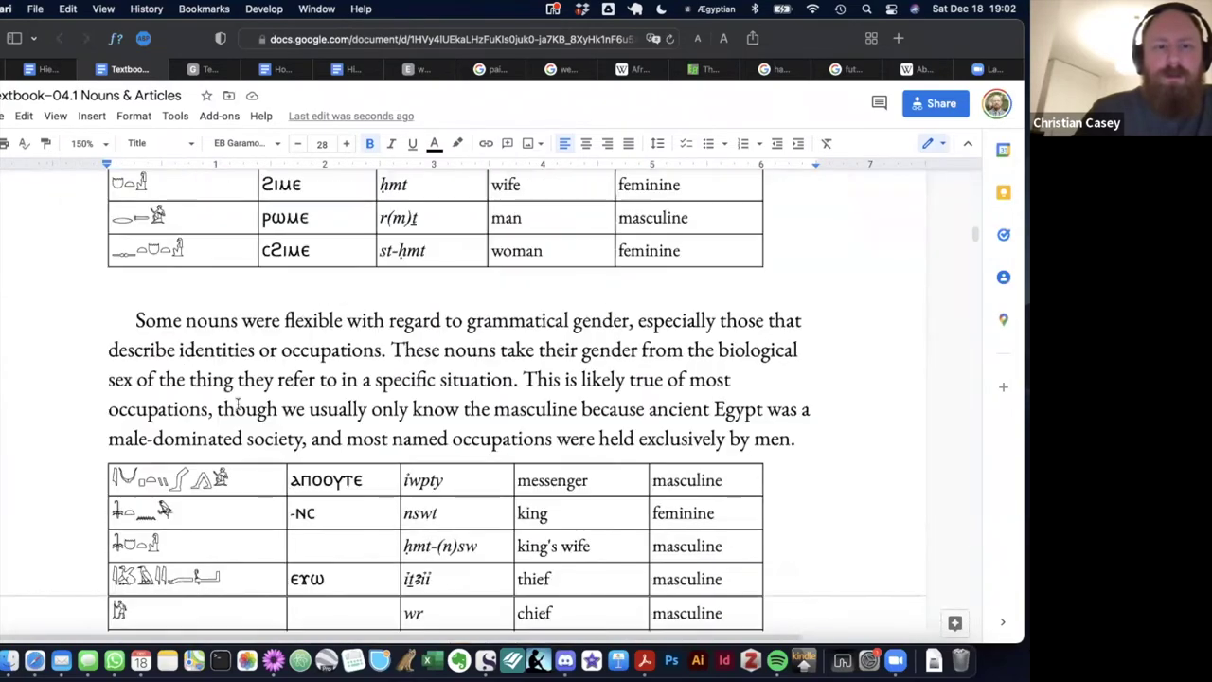
scroll(237, 404, "down", 20)
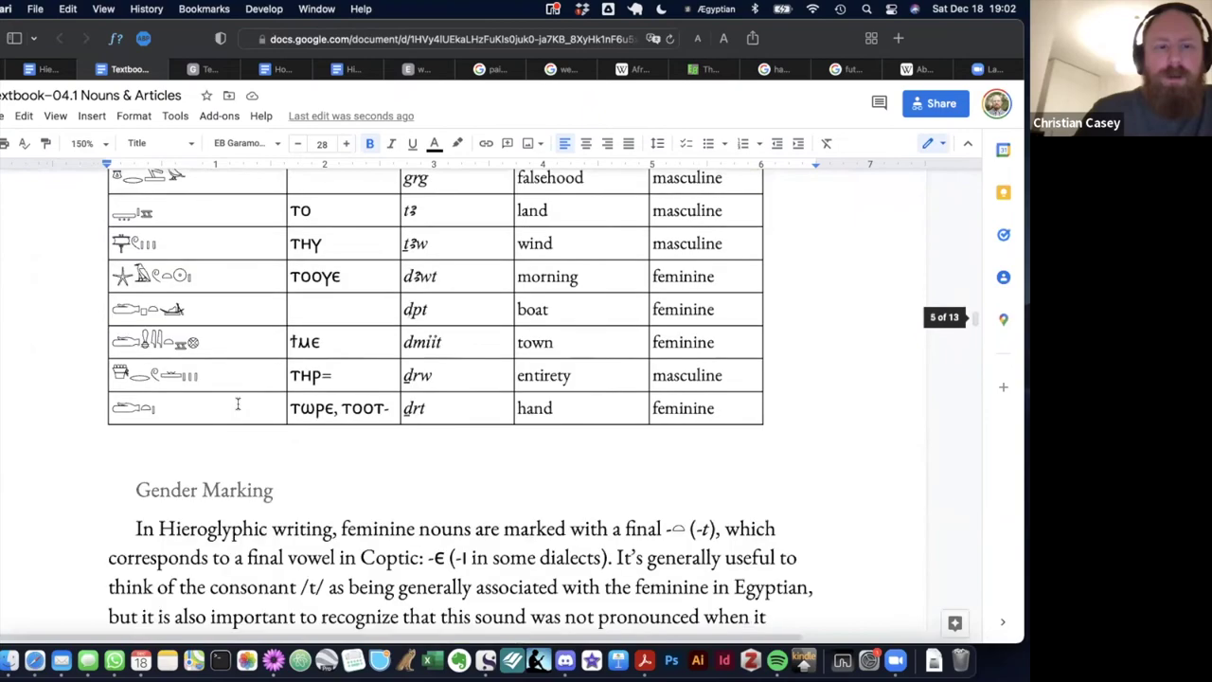
scroll(238, 404, "down", 20)
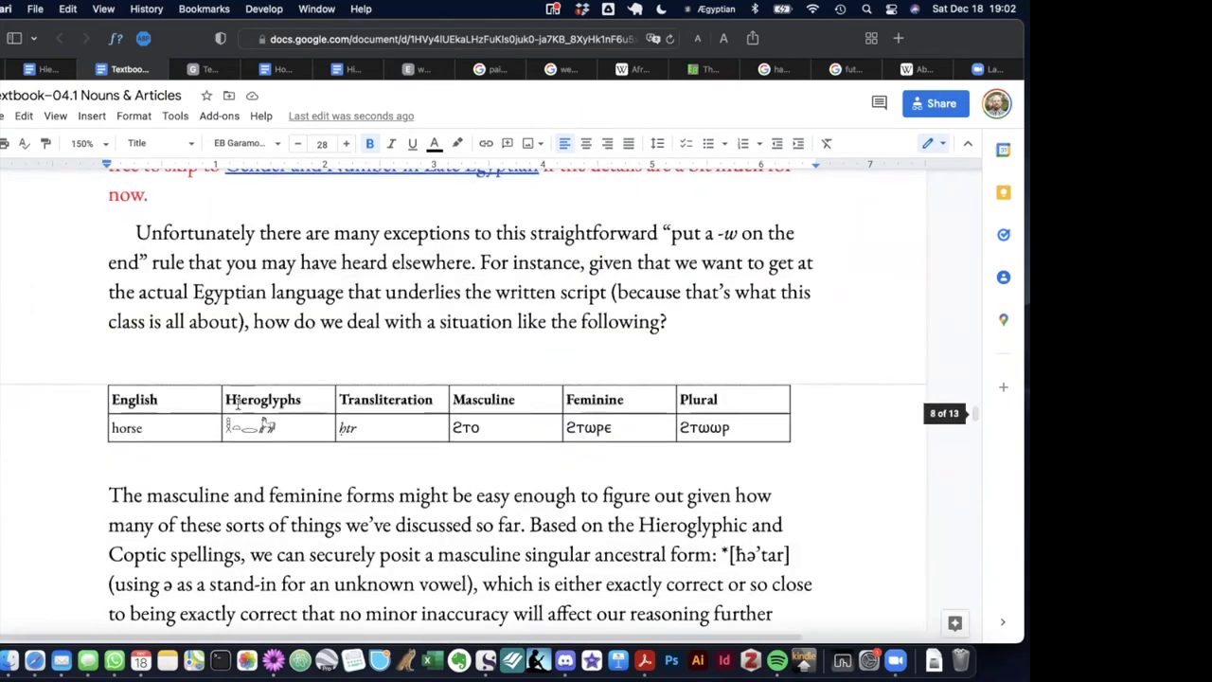
scroll(237, 404, "down", 15)
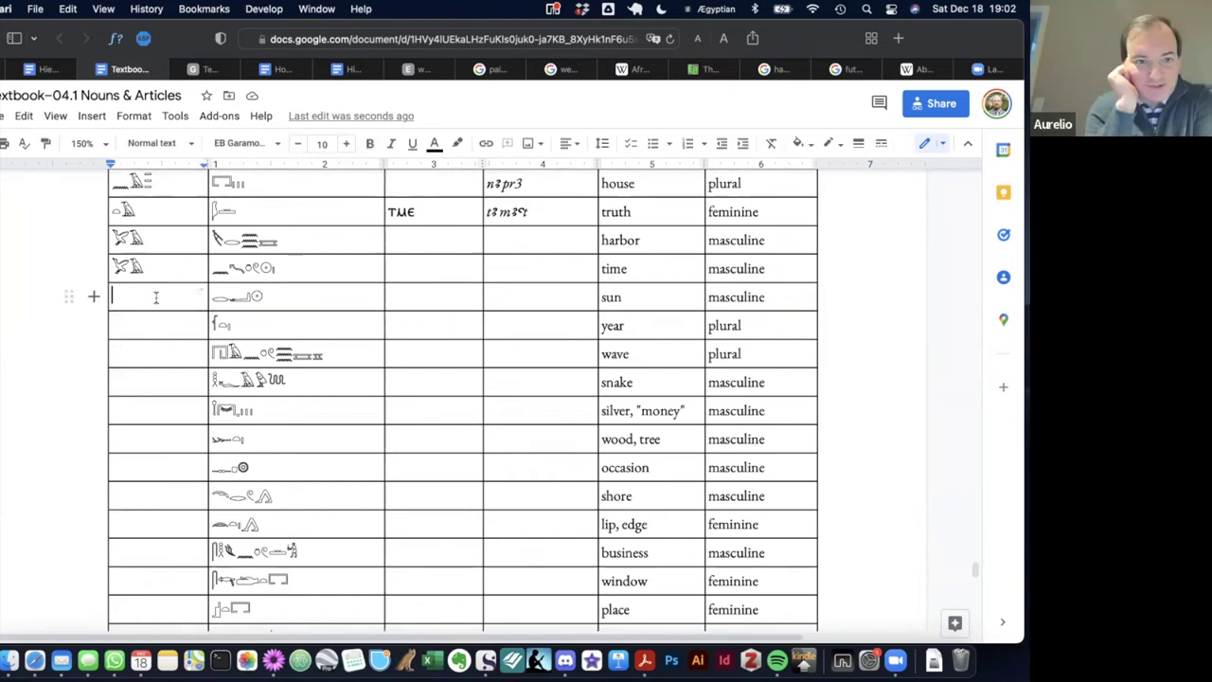
scroll(155, 297, "down", 1)
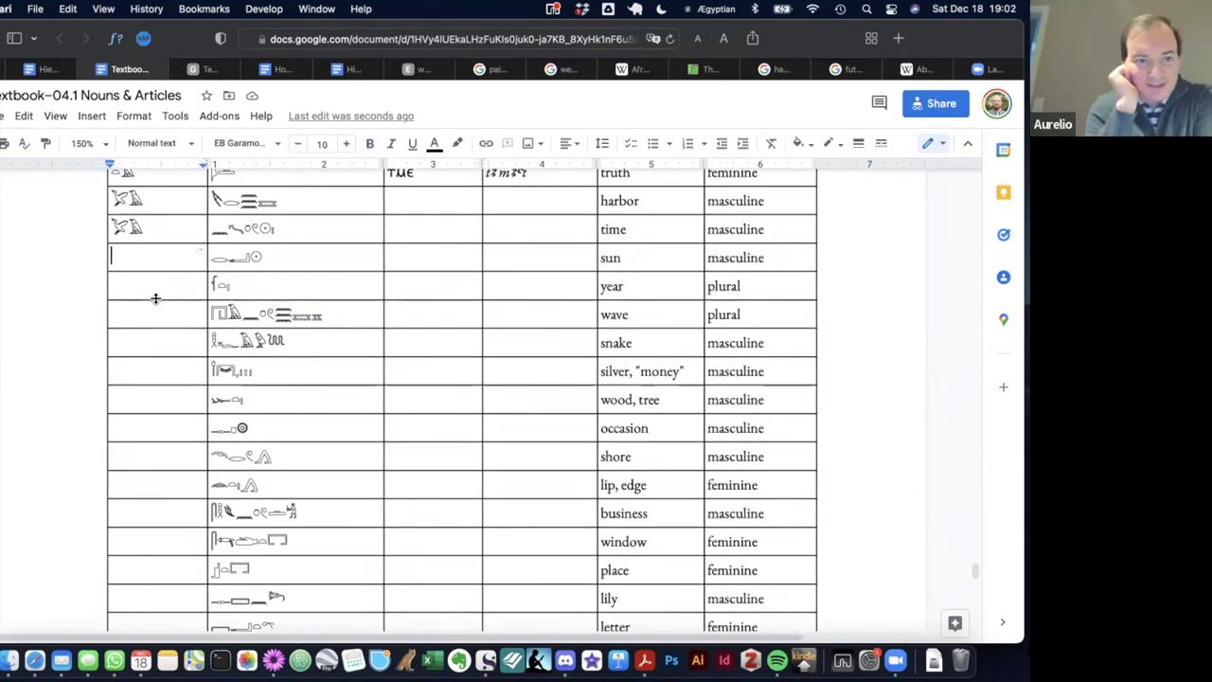
key("super+v")
key("super+v")
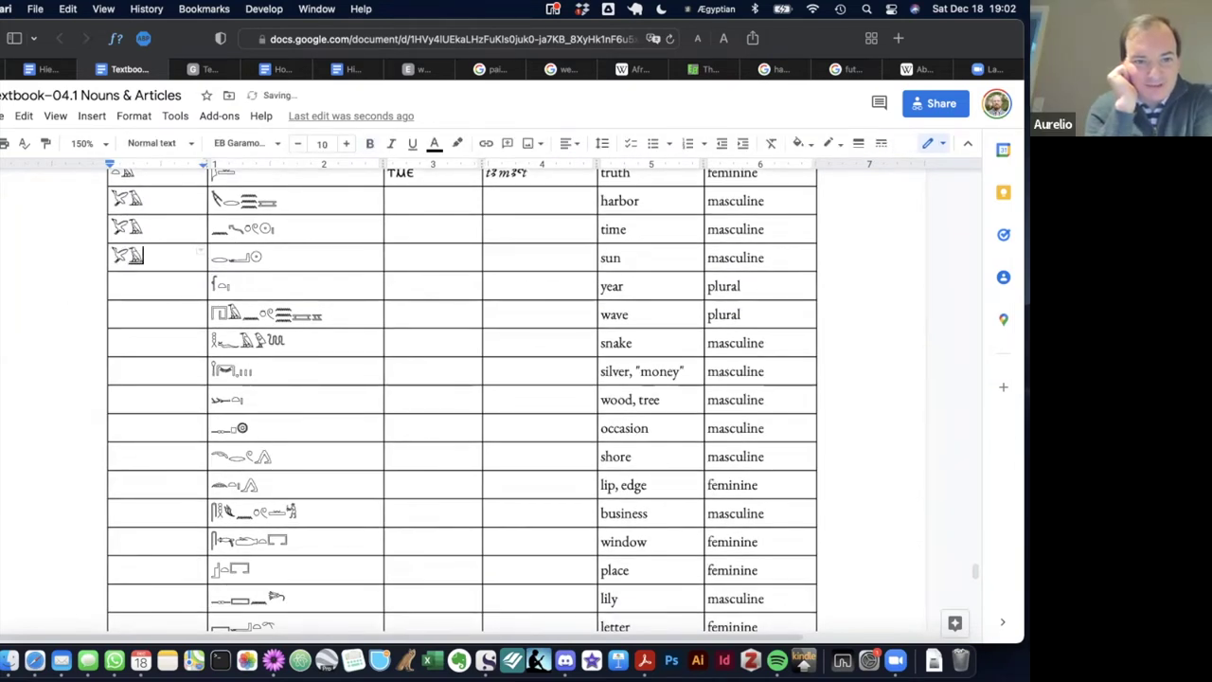
key("Tab")
key("Tab")
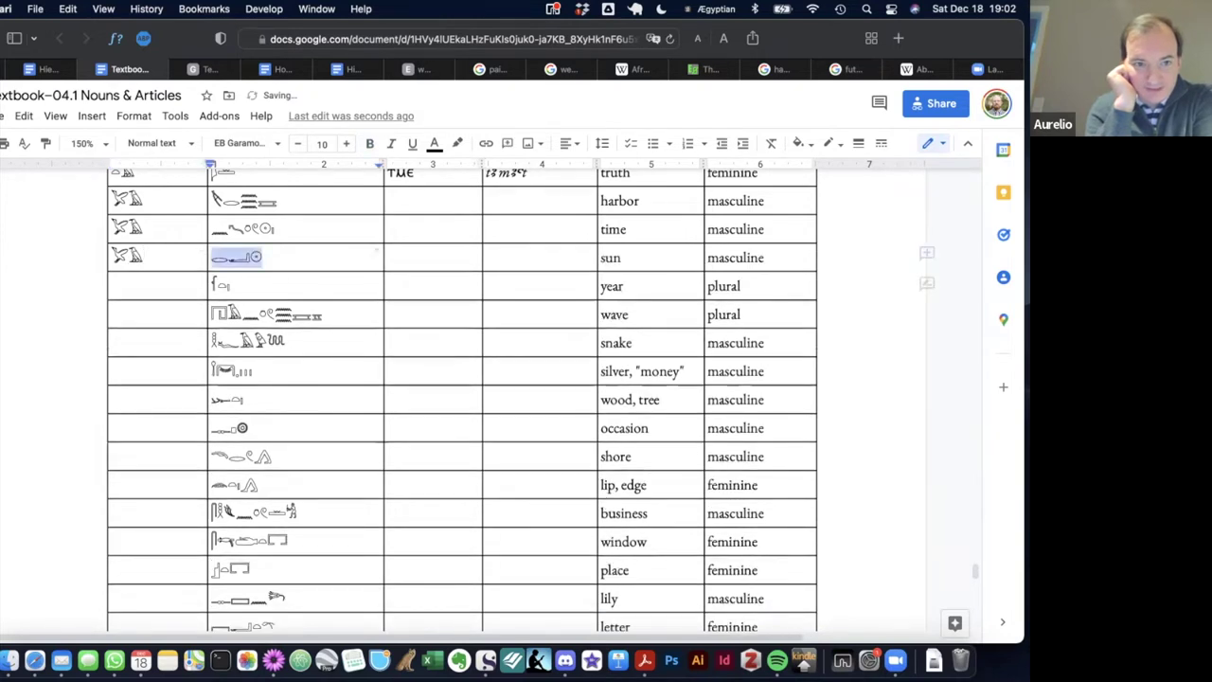
Enter the plural article 𓈖𓄿 with plural strokes in the first column of the year row, matching the house row.
left_click(163, 285)
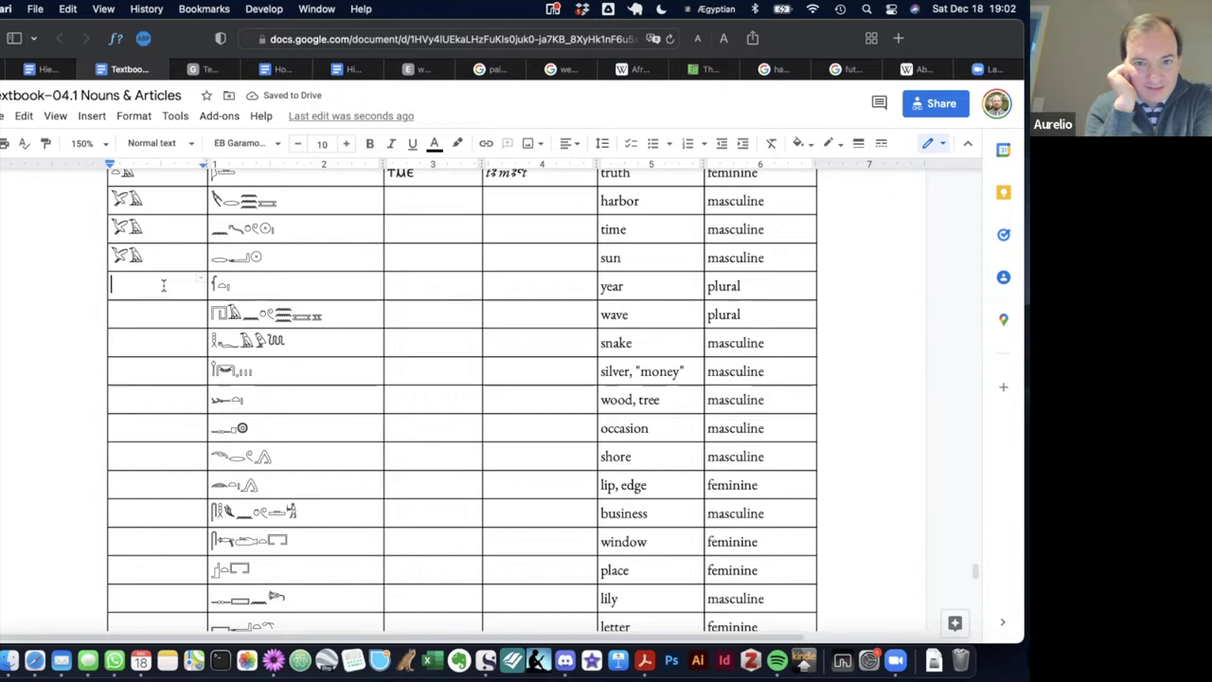
type("𓈖𓄿")
scroll(462, 398, "up", 3)
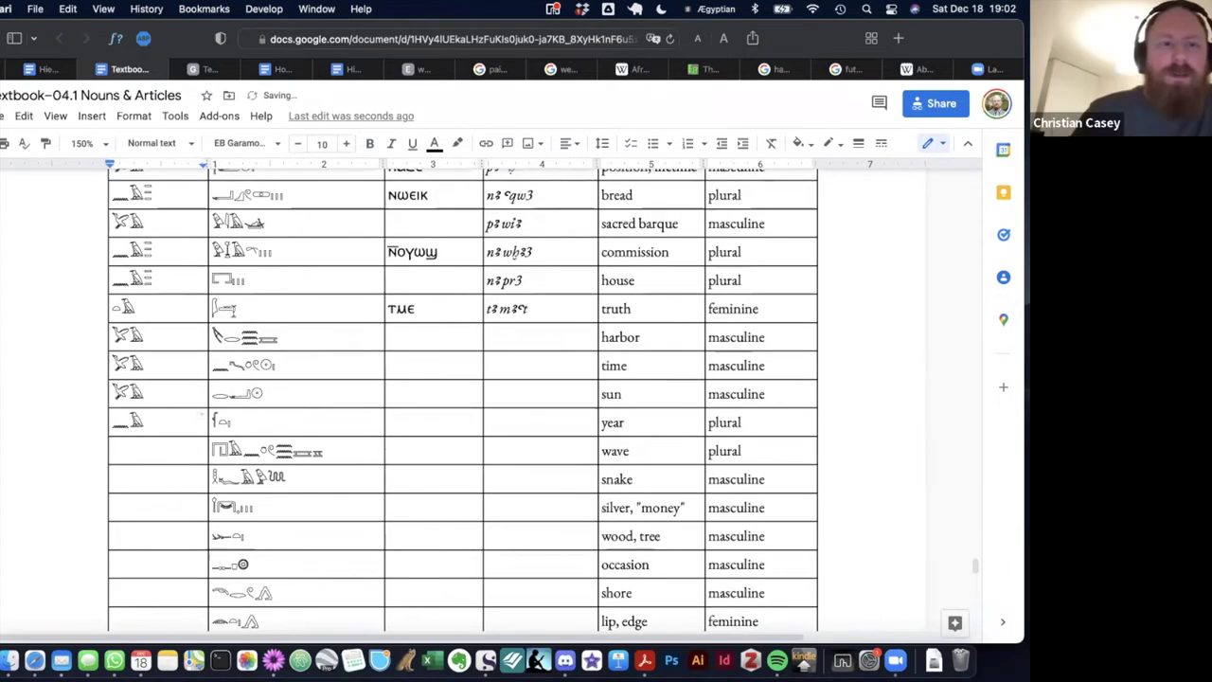
left_click(177, 276)
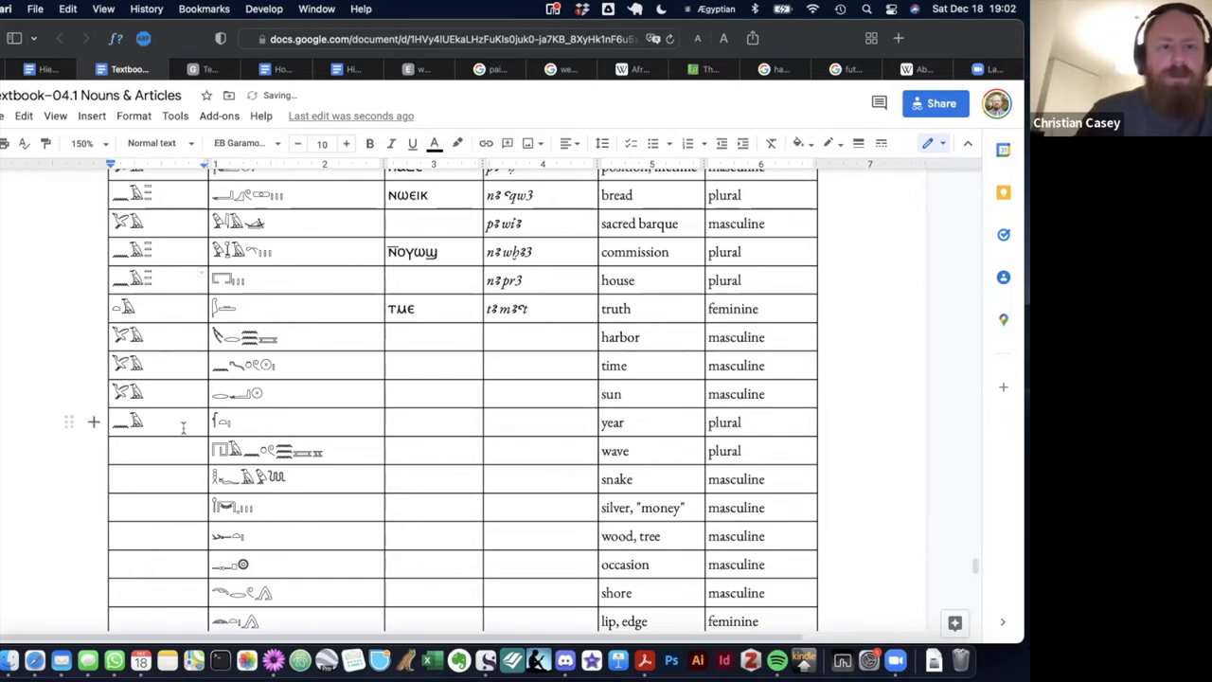
type("n")
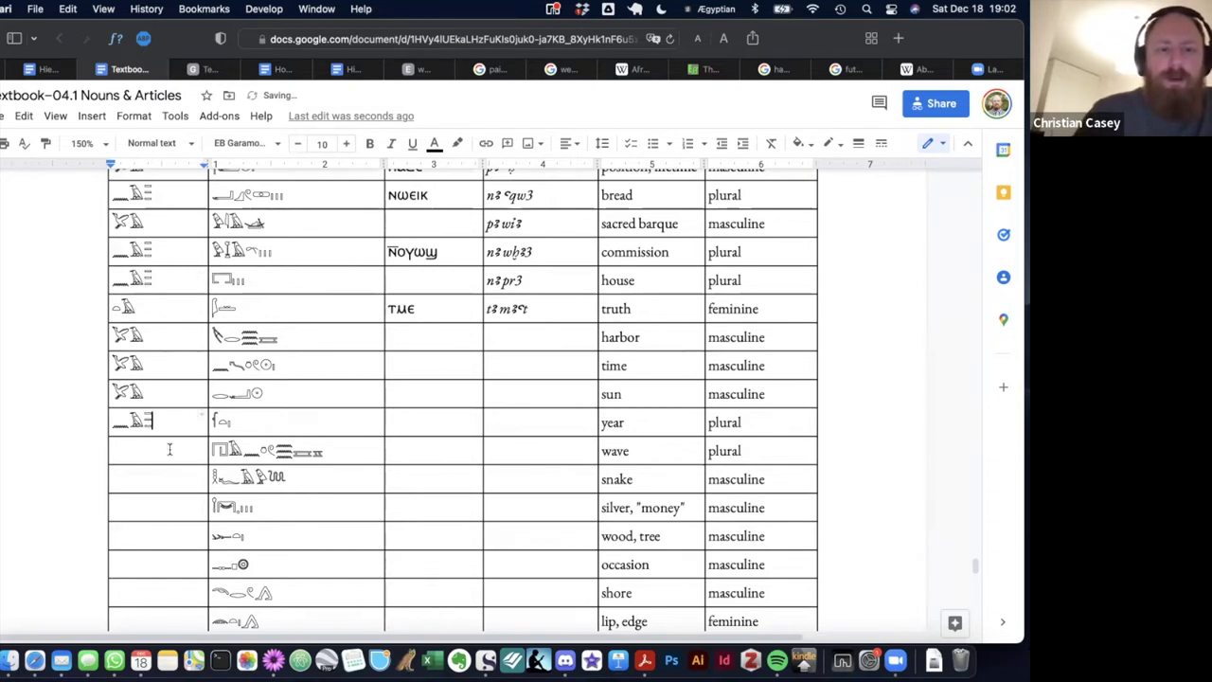
Enter the plural article with plural strokes in the wave row and the masculine article in the snake row.
scroll(168, 450, "down", 1)
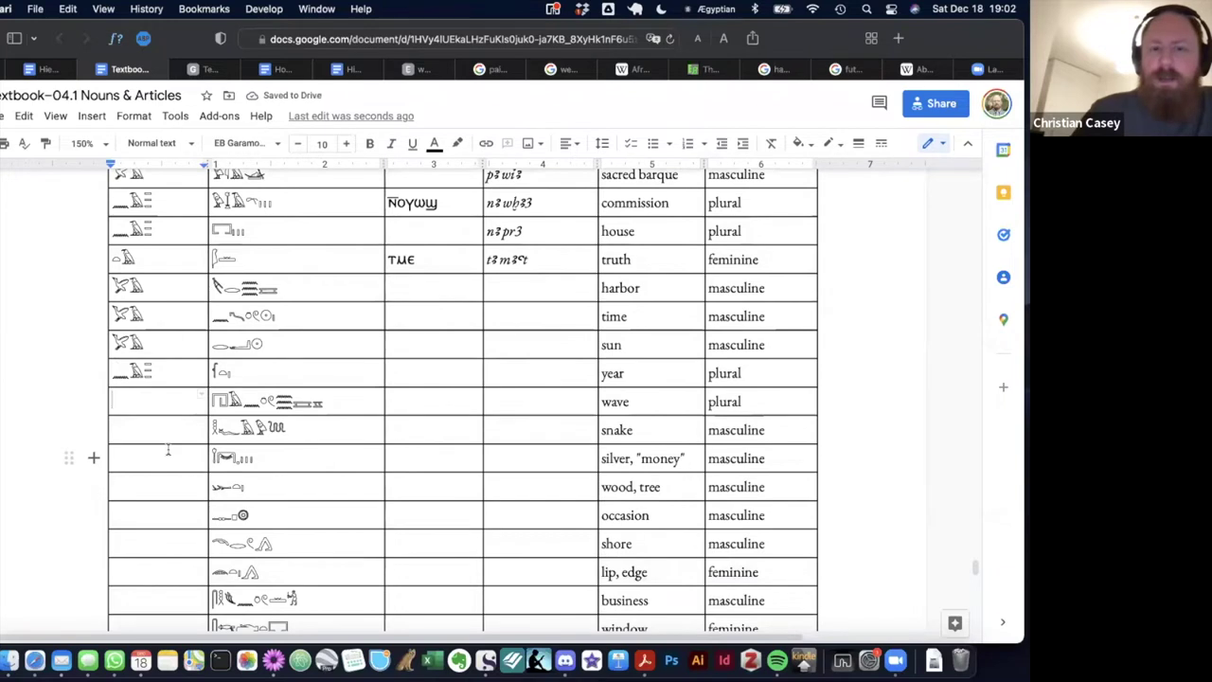
scroll(167, 450, "down", 2)
scroll(174, 421, "down", 1)
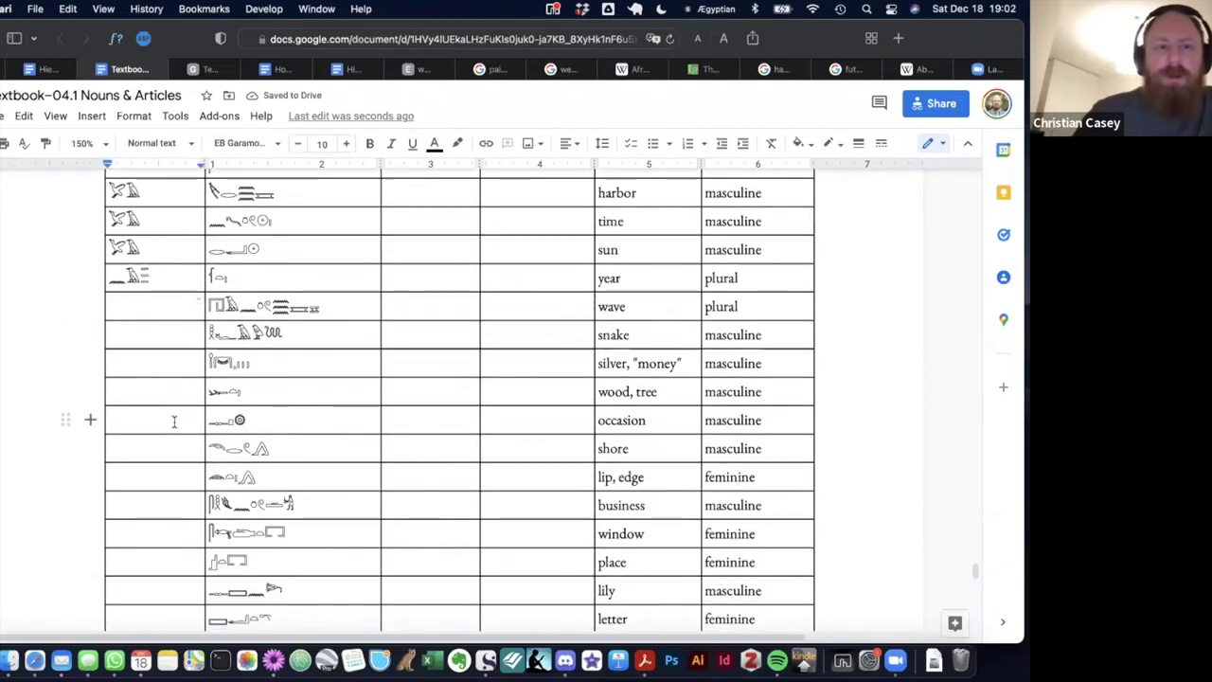
type("na")
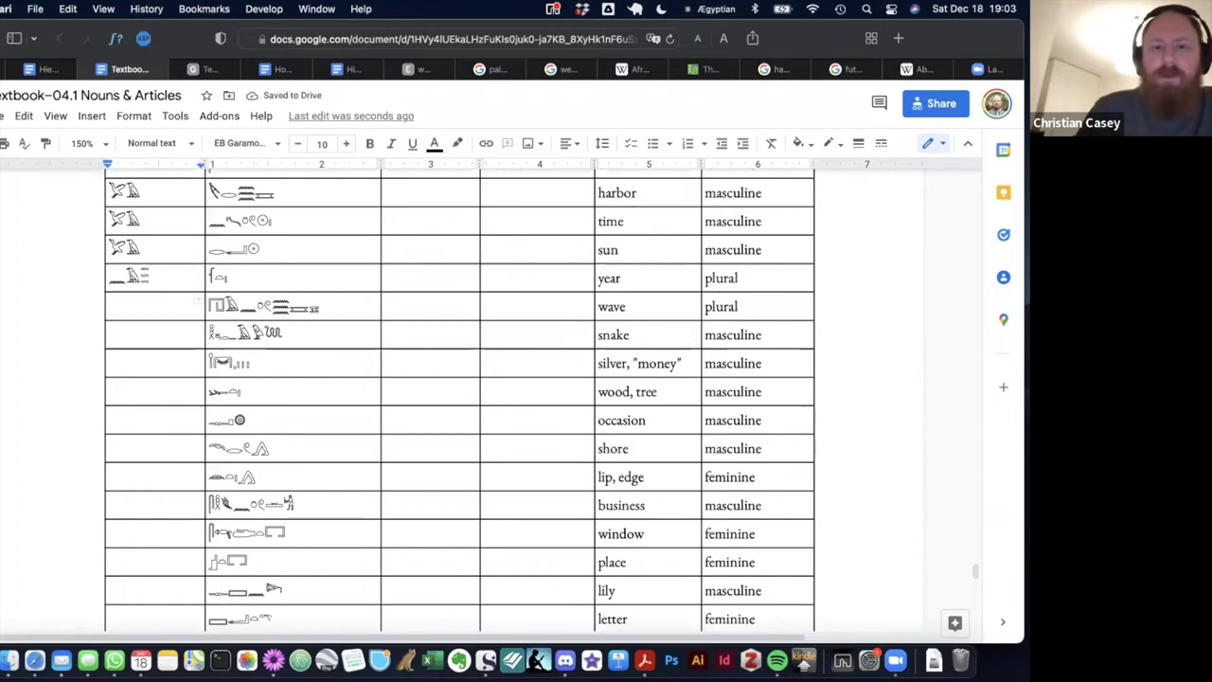
scroll(89, 425, "down", 3)
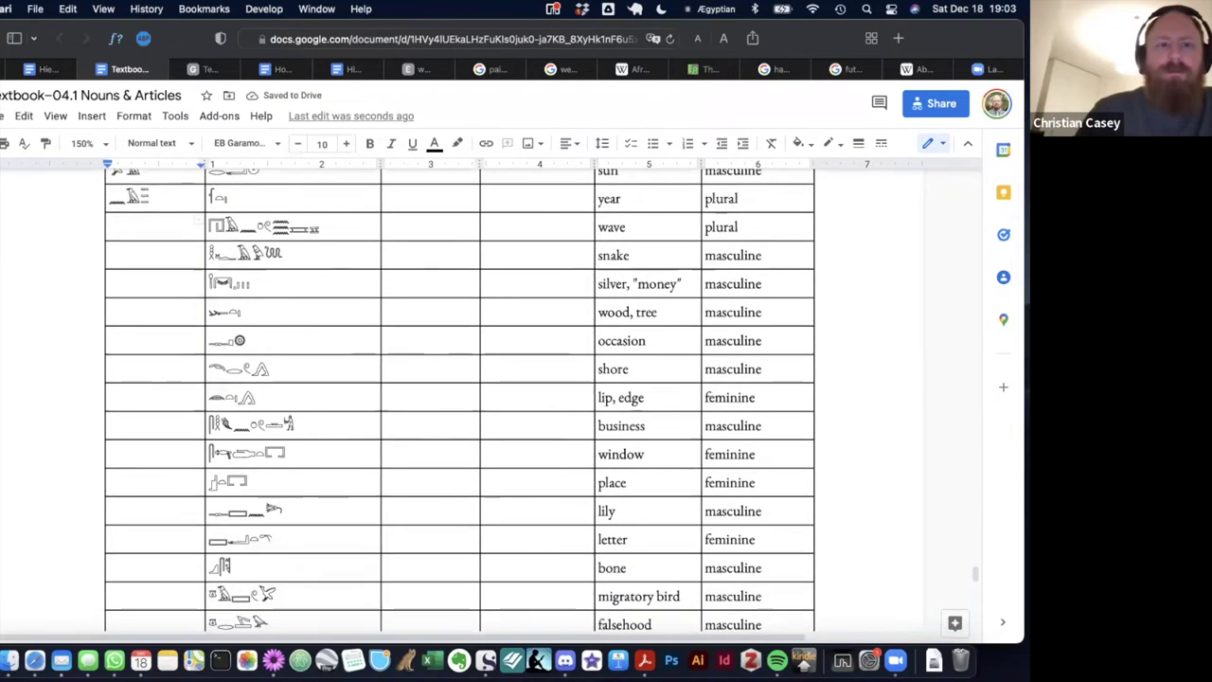
type("na")
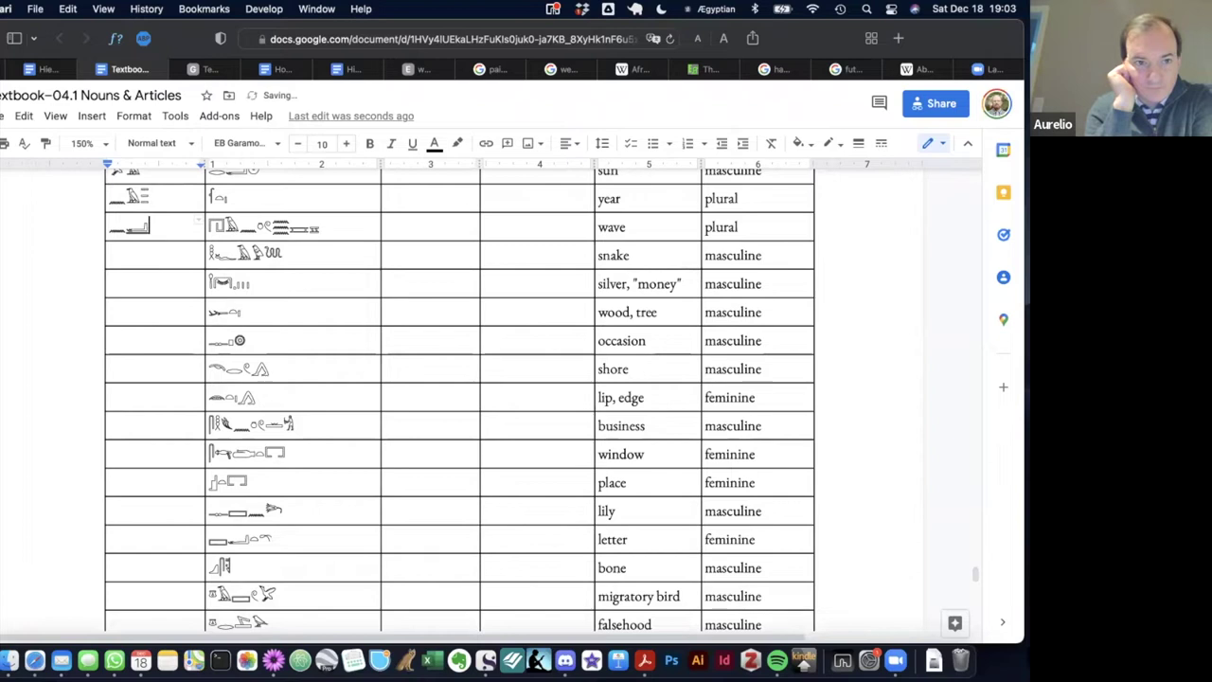
type("w")
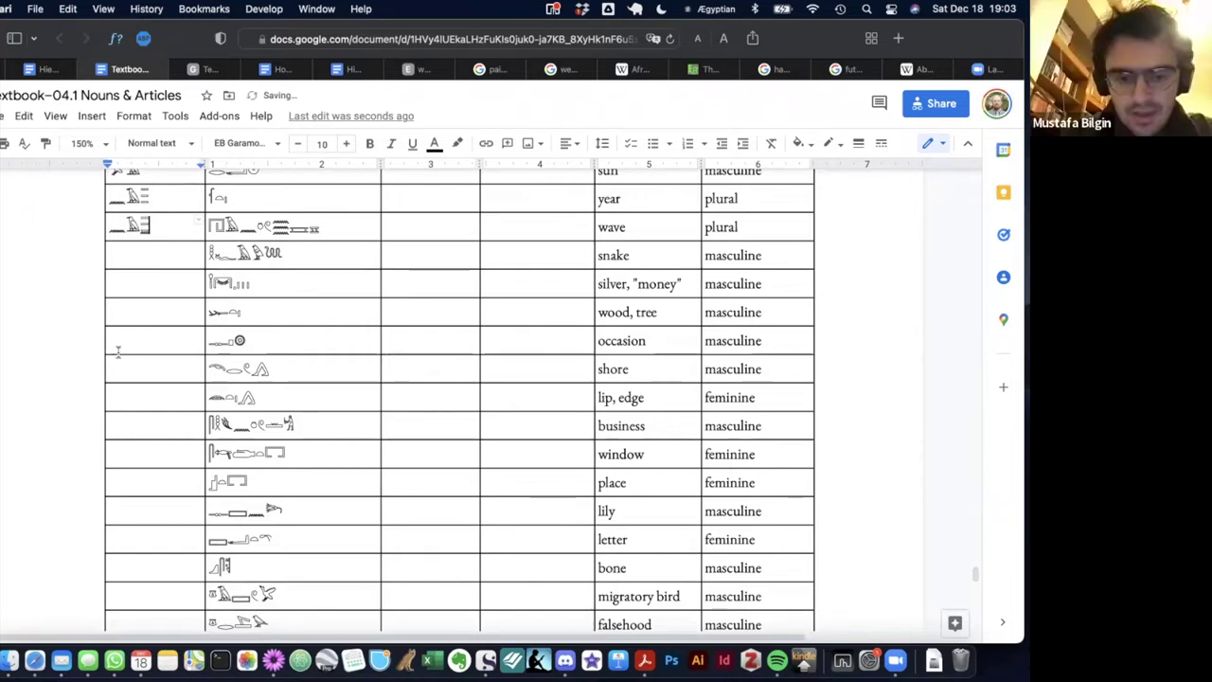
left_click(134, 254)
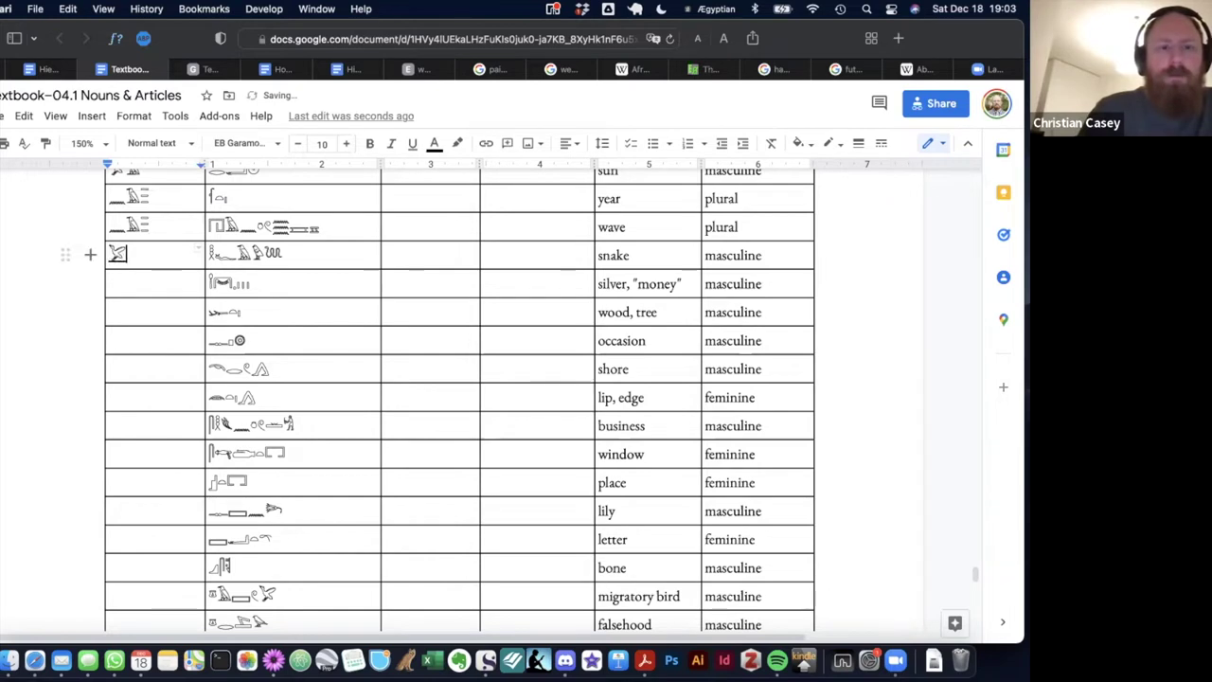
type("𓅓")
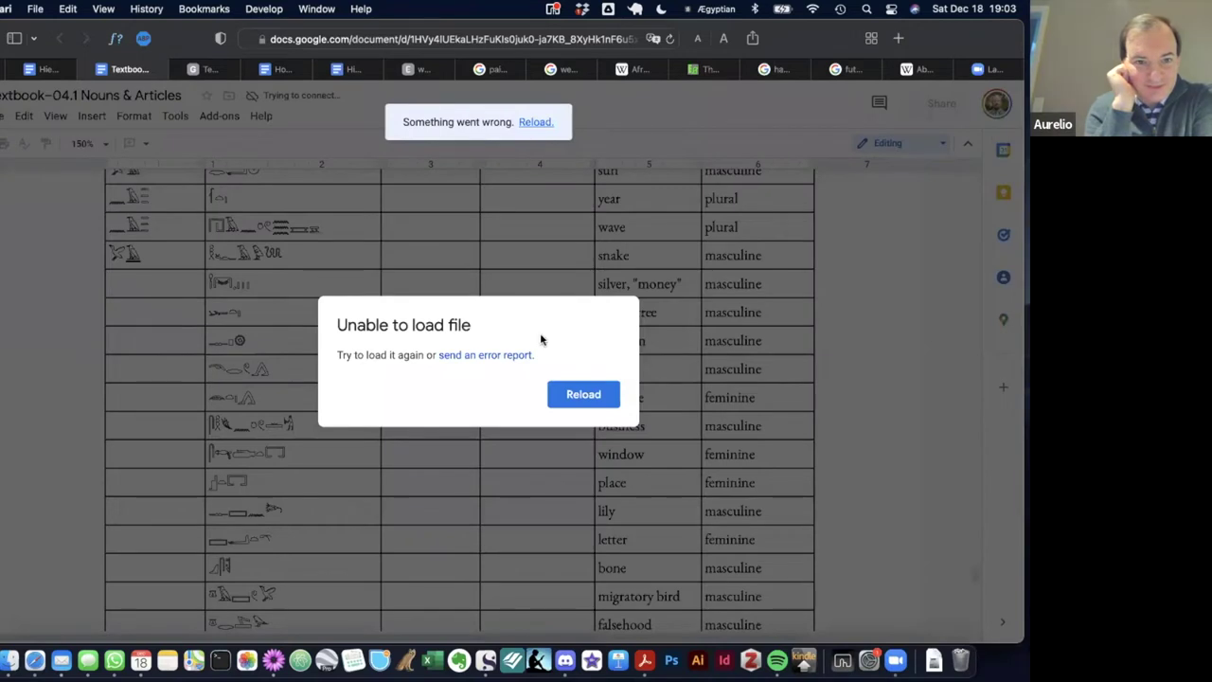
Reload the document again and return to the unfinished rows of the article table at 150% zoom.
left_click(584, 396)
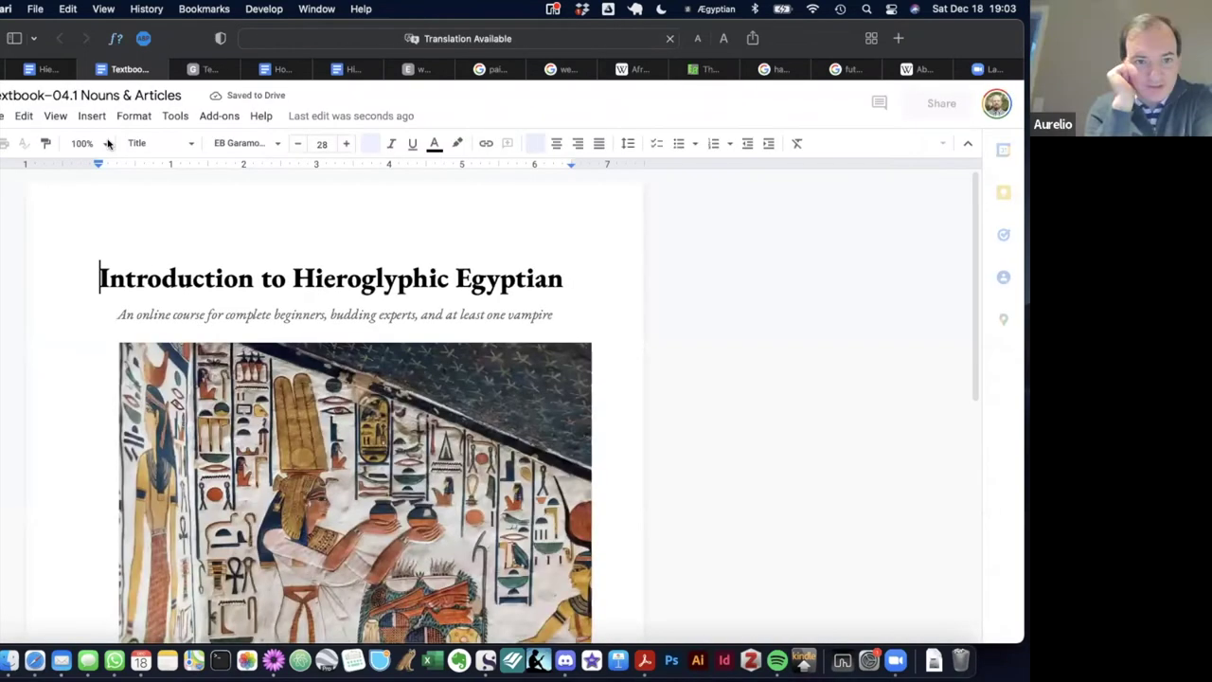
scroll(180, 301, "down", 20)
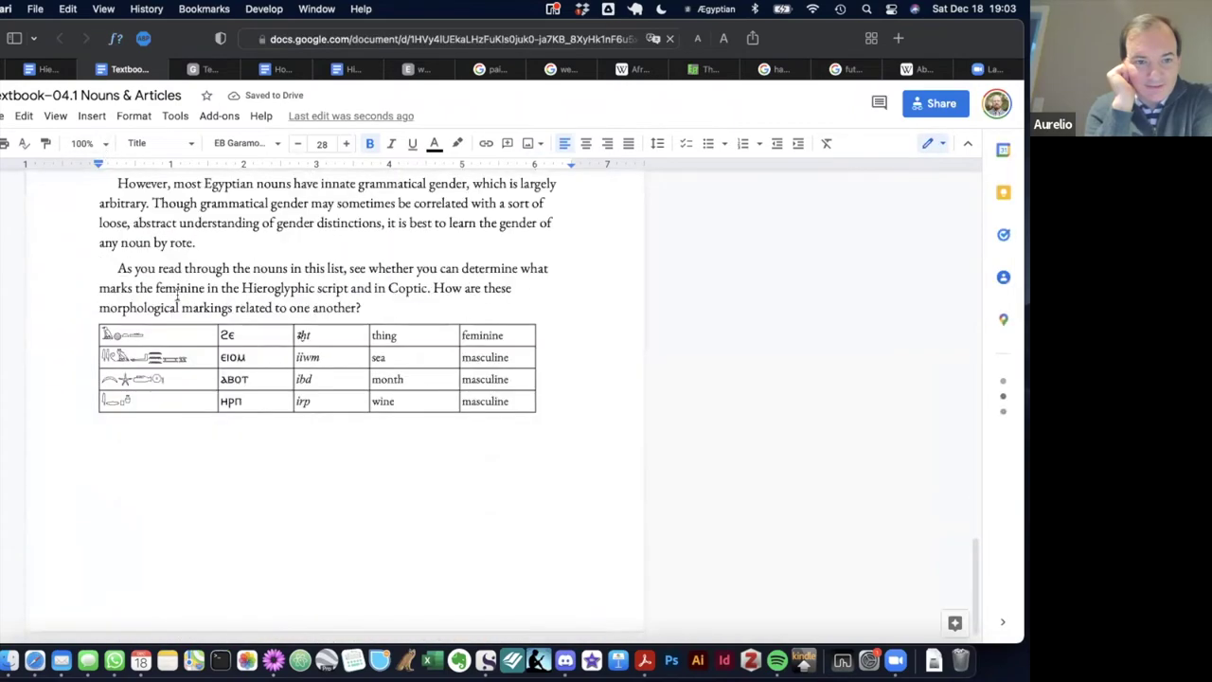
scroll(176, 296, "down", 20)
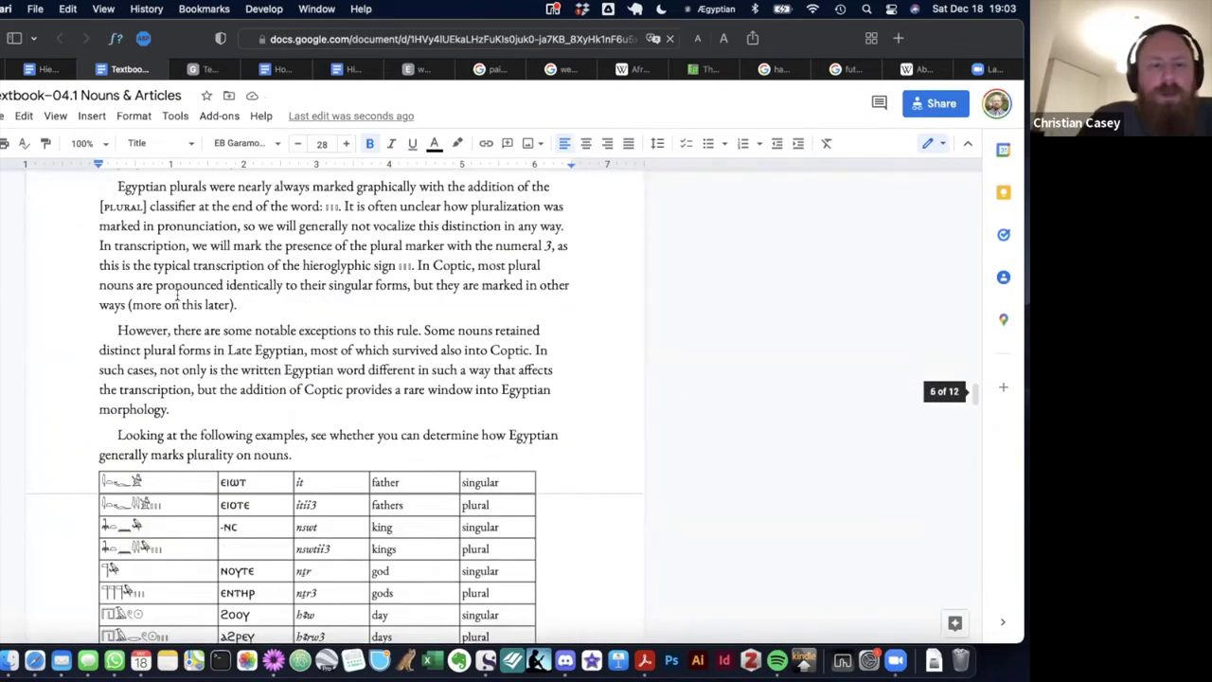
scroll(176, 297, "down", 20)
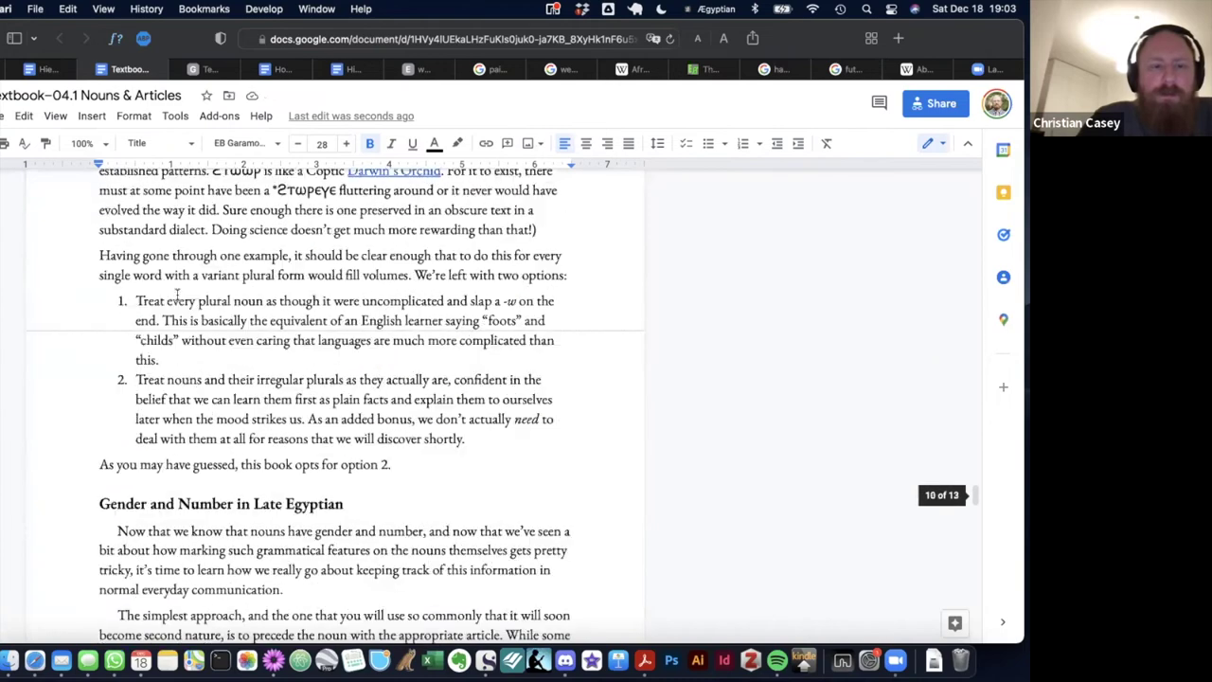
scroll(176, 296, "down", 20)
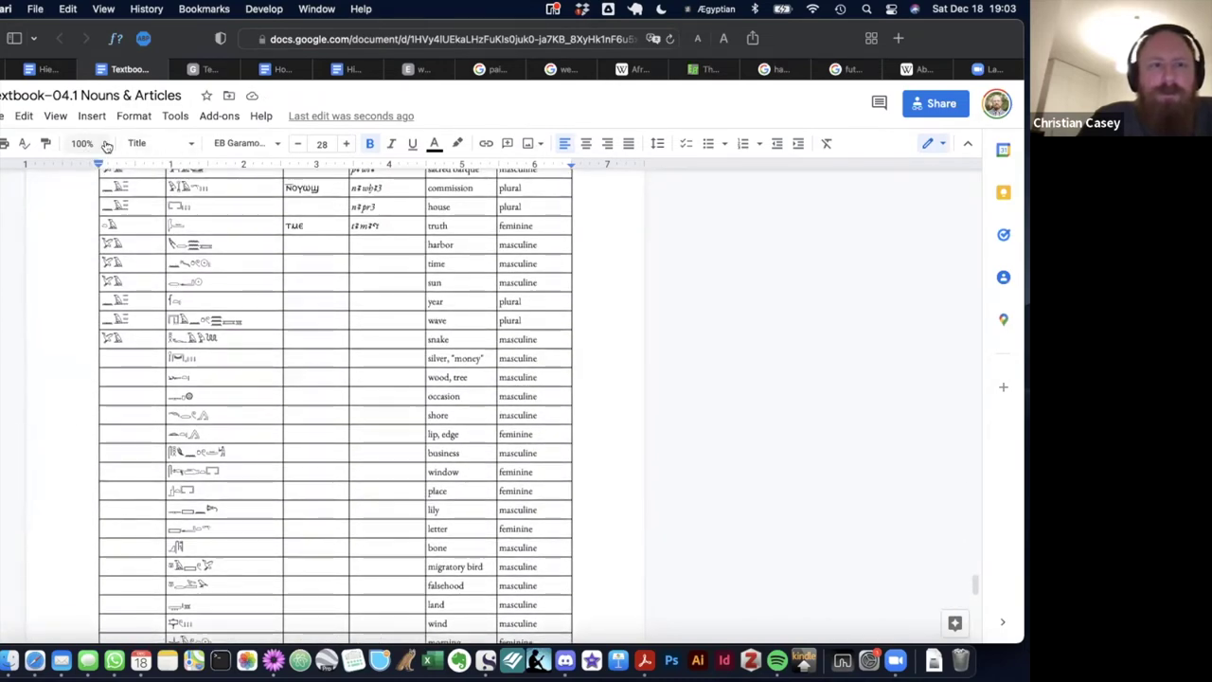
left_click(109, 146)
left_click(91, 330)
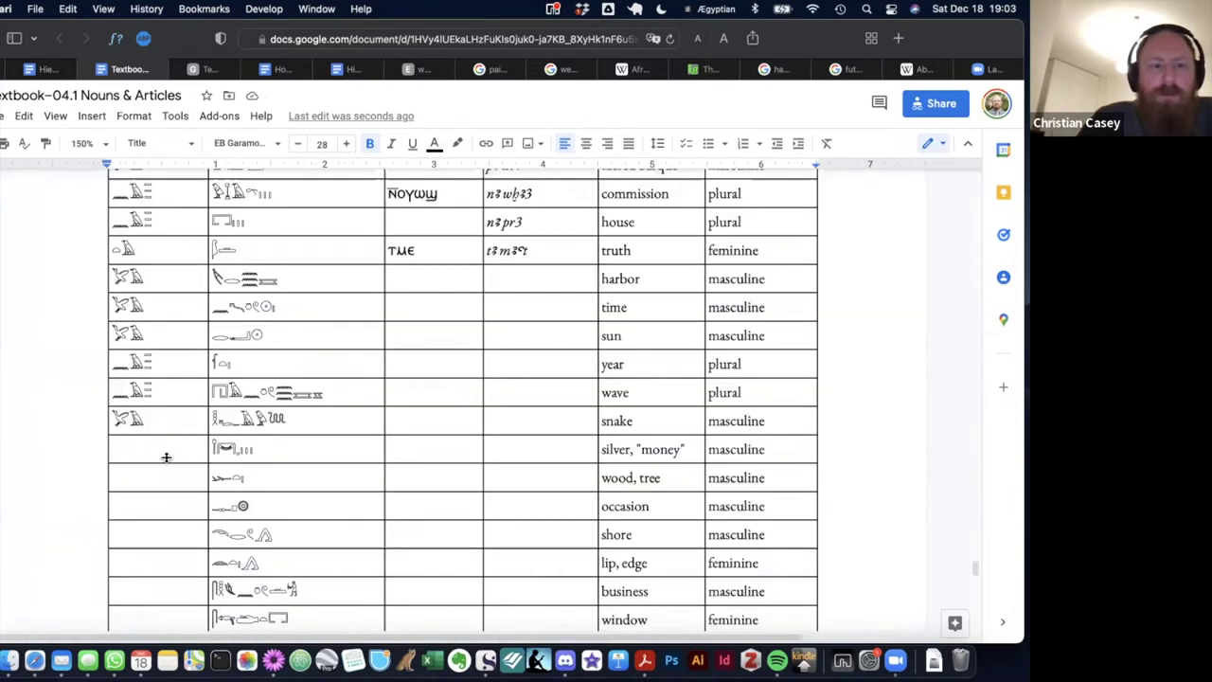
Enter the masculine article 𓅮𓄿 in the first column of the silver, "money" row.
left_click(165, 459)
scroll(165, 457, "down", 3)
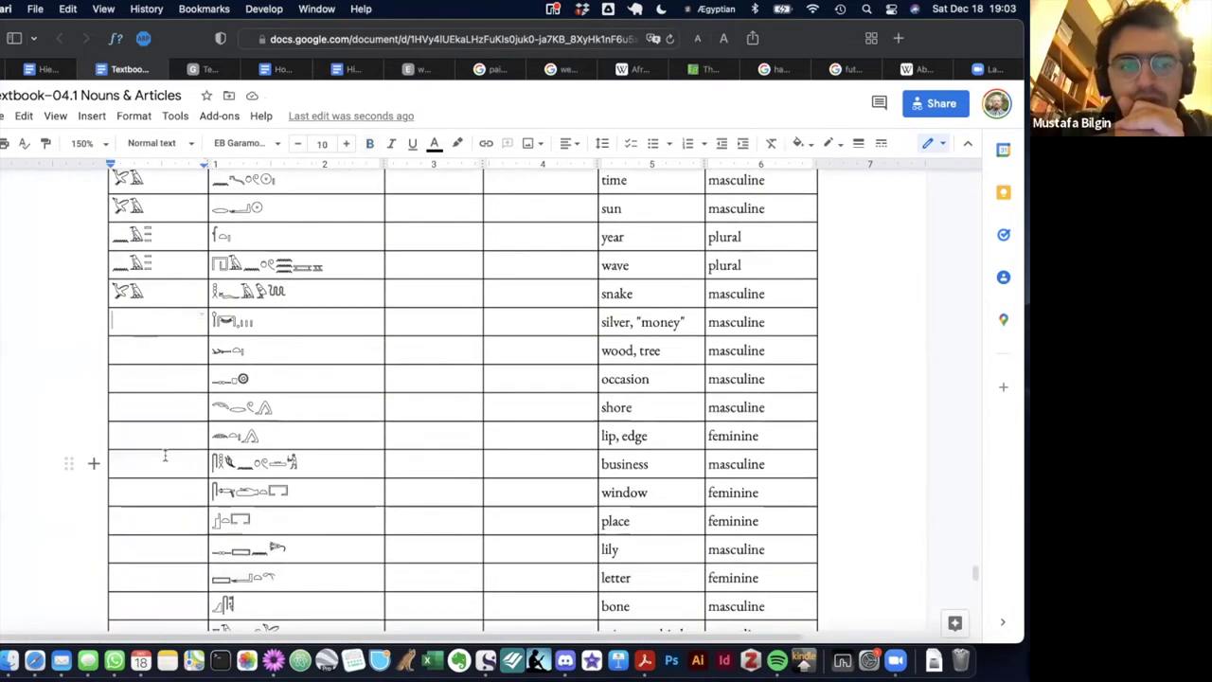
type("𓐍𓄿")
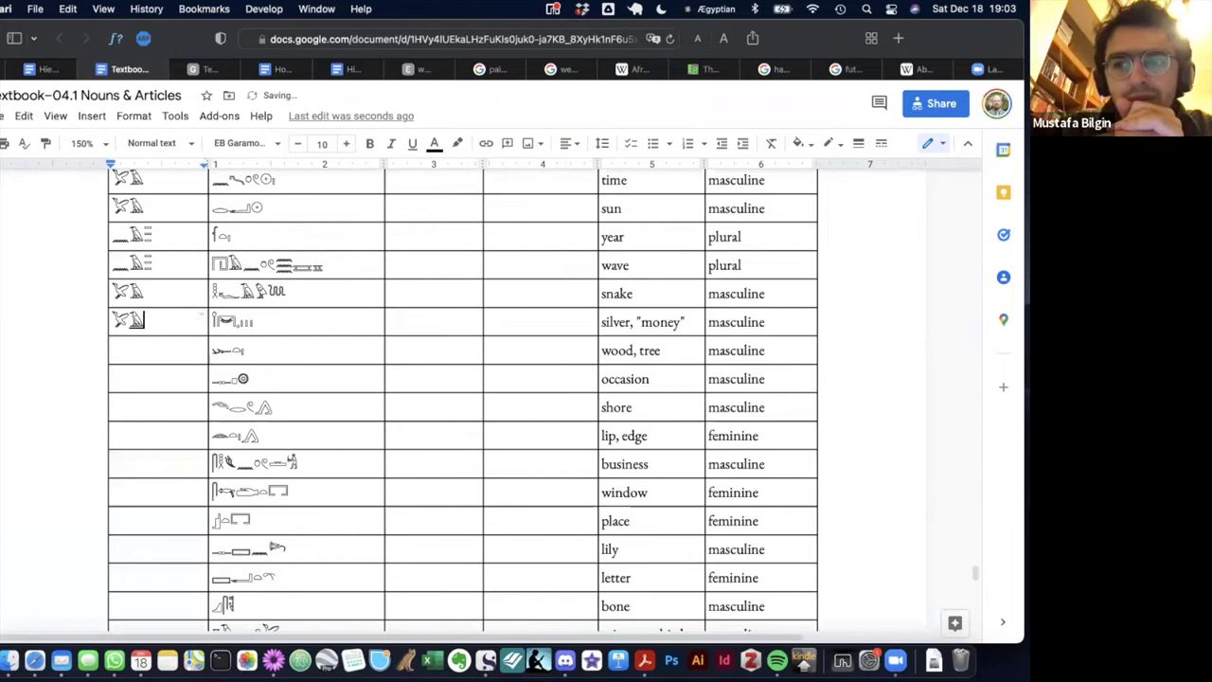
double_click(161, 350)
left_click(161, 350)
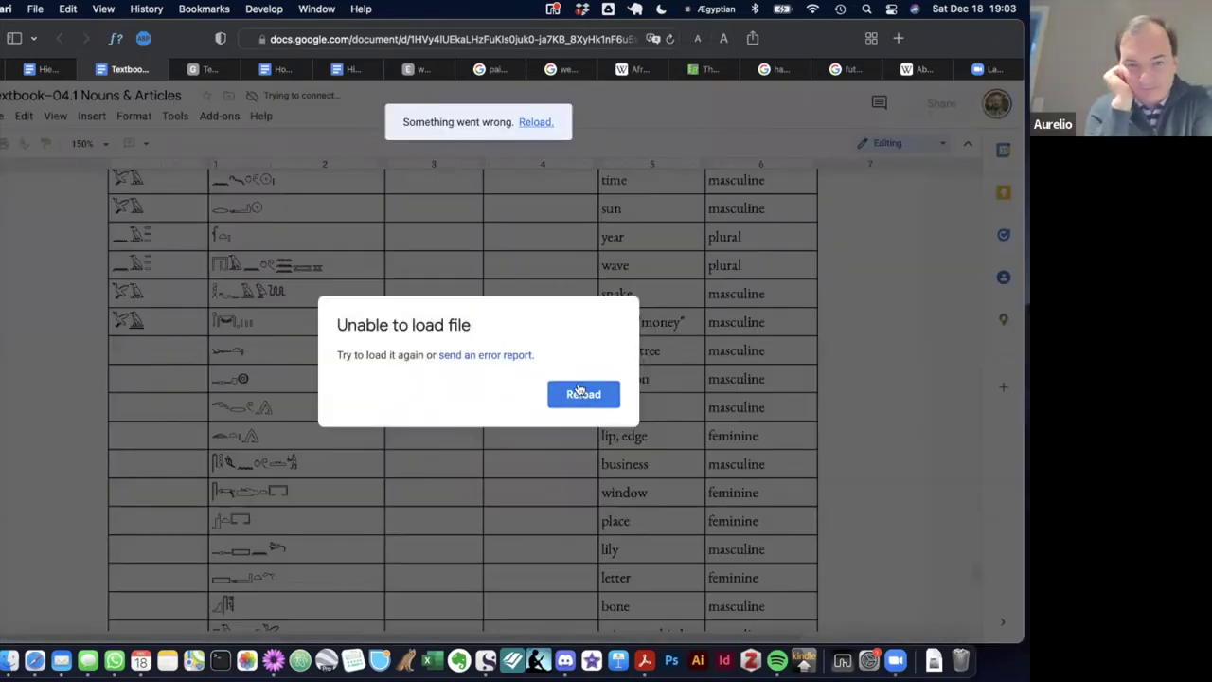
Reload the document after the loading error and return to the unfinished rows of the article exercise table.
left_click(583, 396)
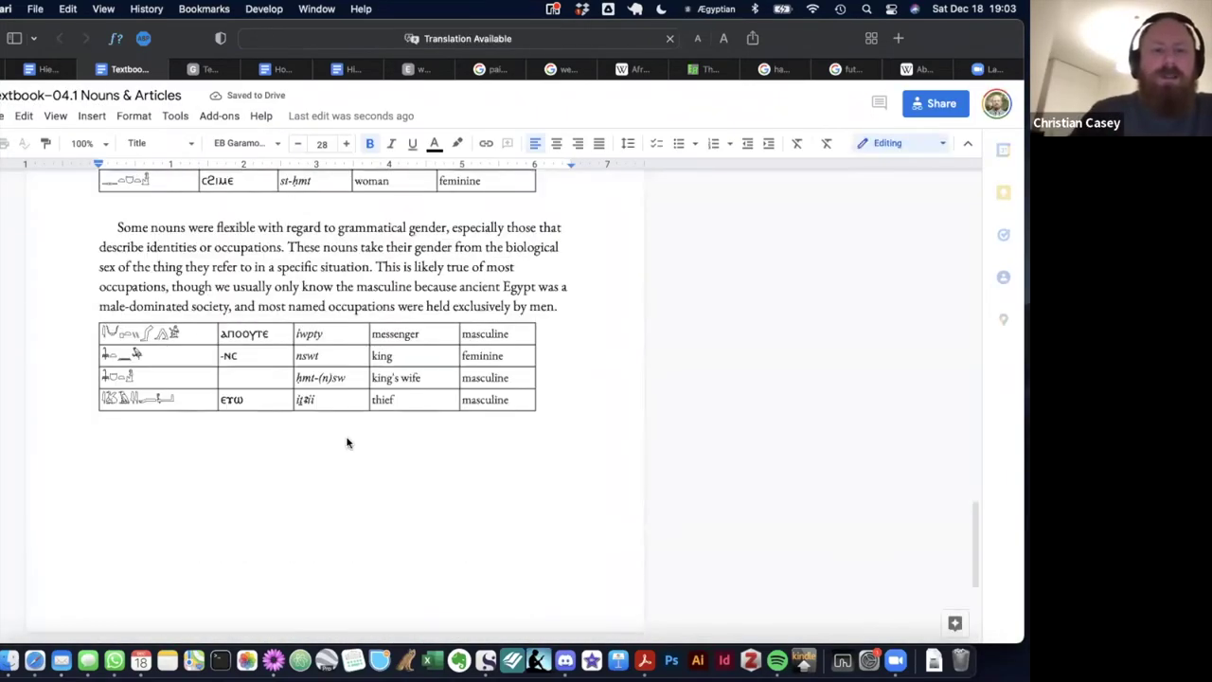
scroll(346, 442, "down", 15)
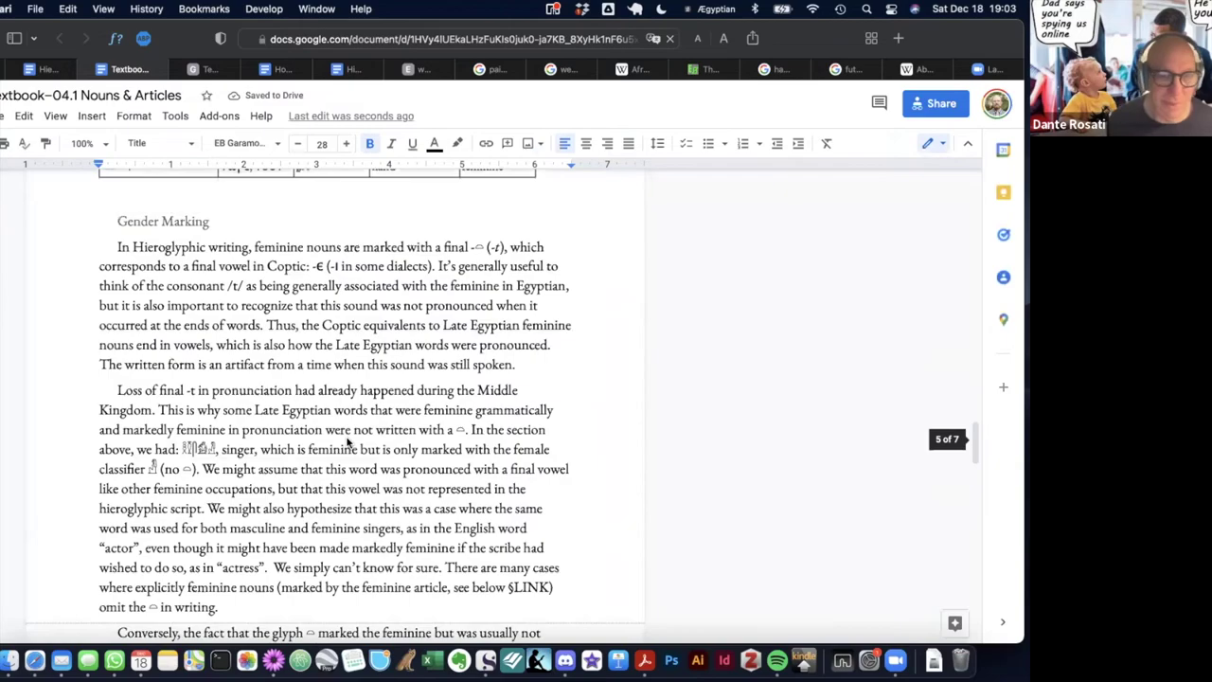
scroll(346, 442, "down", 20)
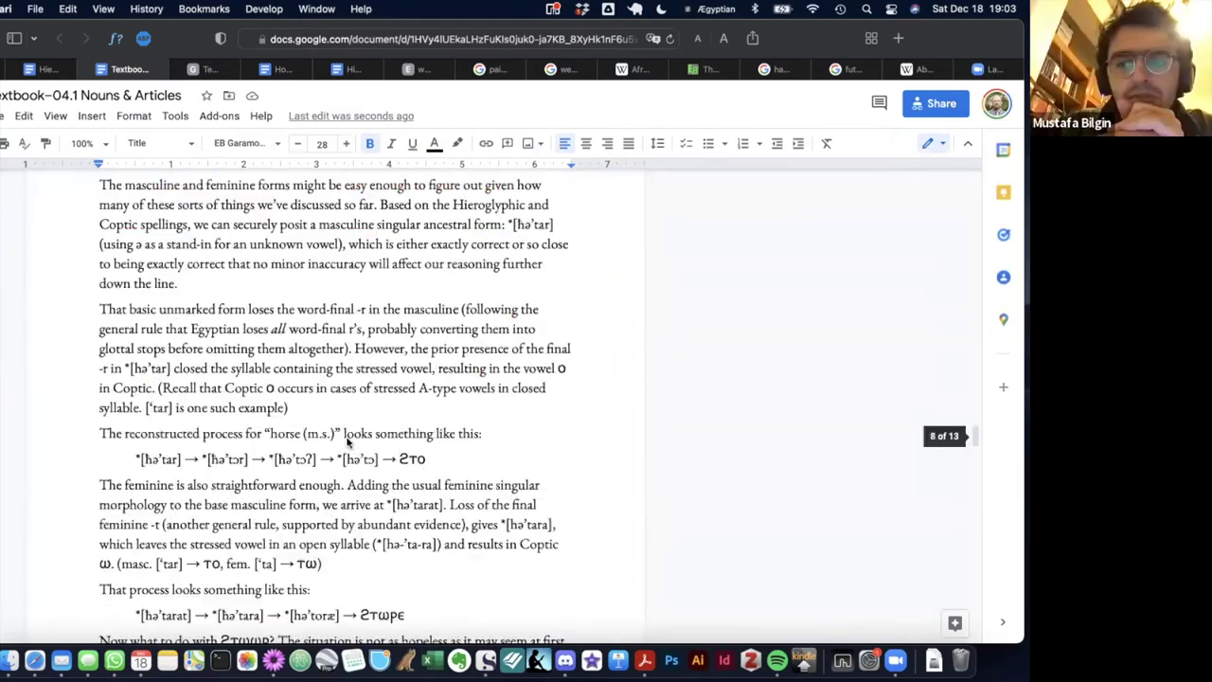
scroll(346, 442, "down", 20)
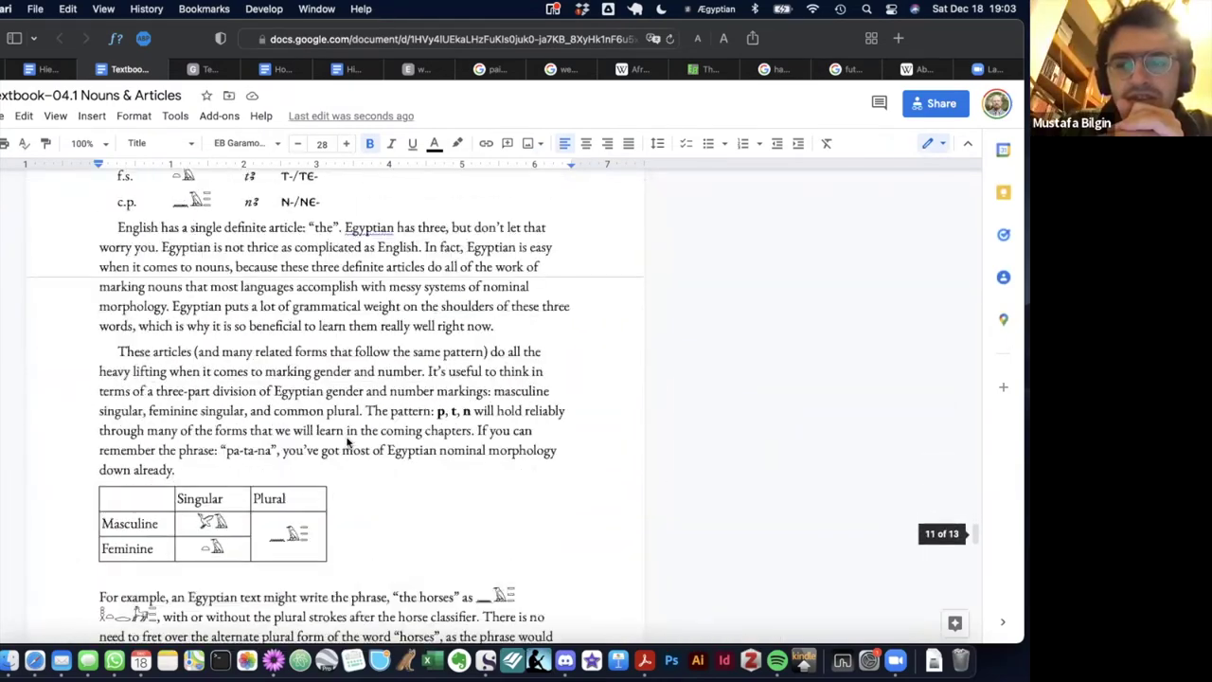
scroll(346, 442, "down", 5)
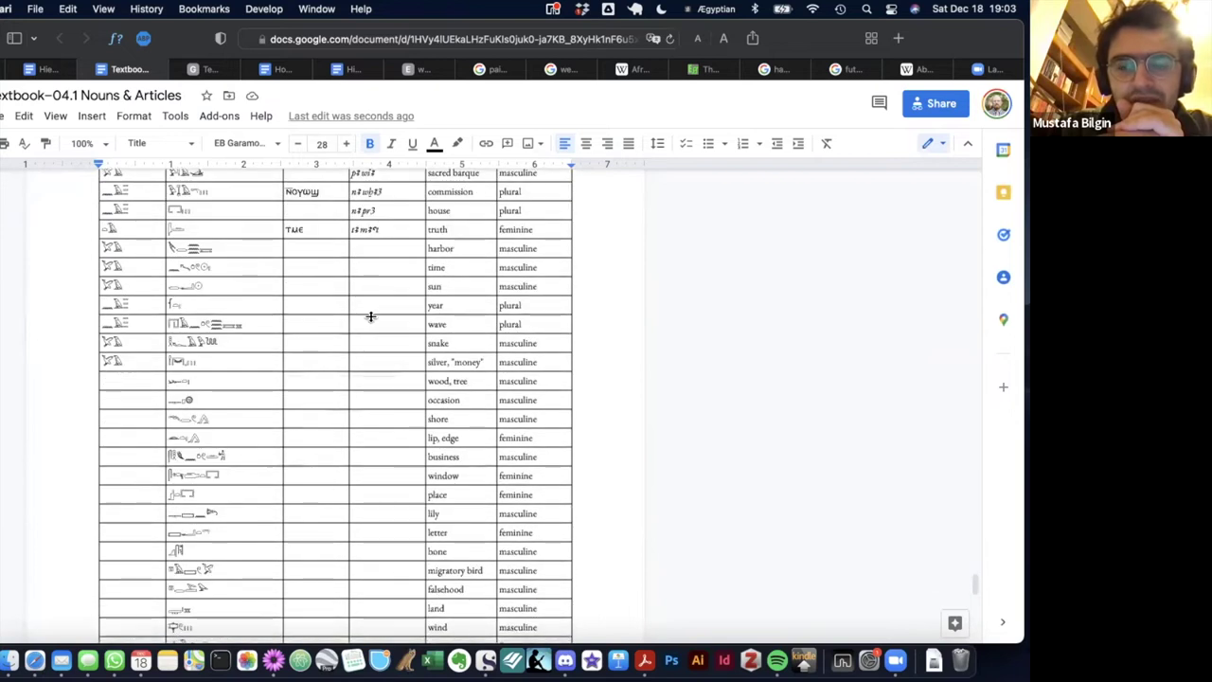
Place the cursor in the harbor row's empty transliteration cell, switch the keyboard input to Transliteration and set the zoom to 150%.
left_click(371, 247)
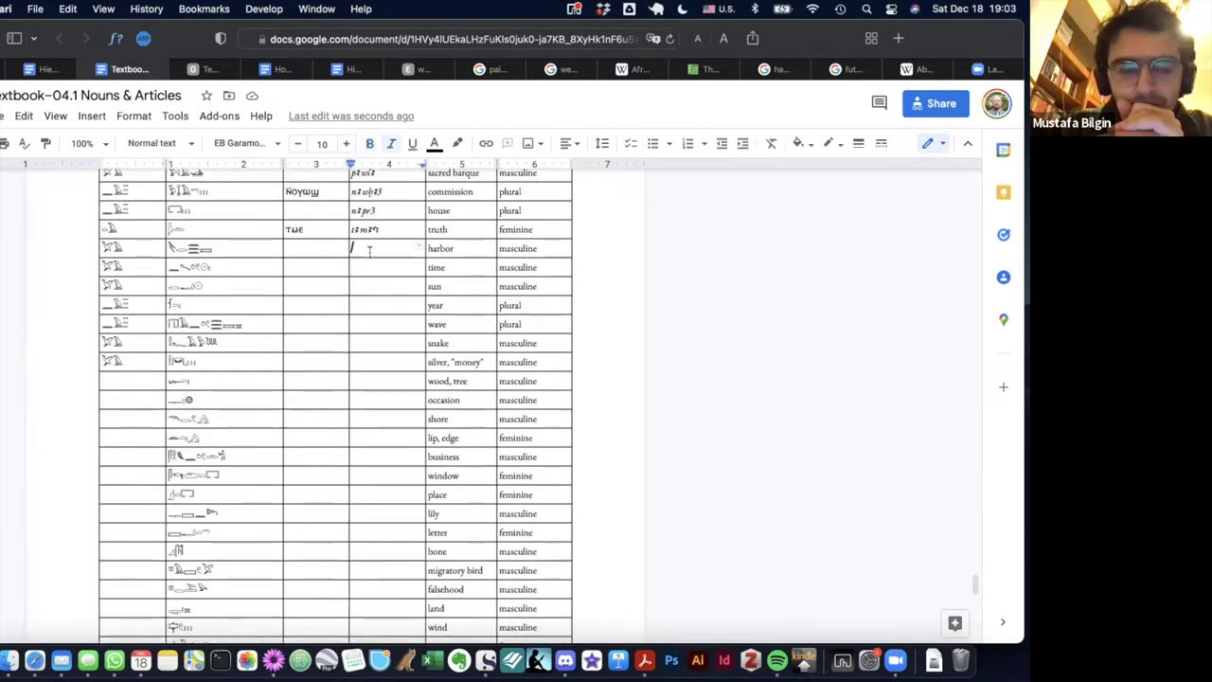
key("ctrl+space")
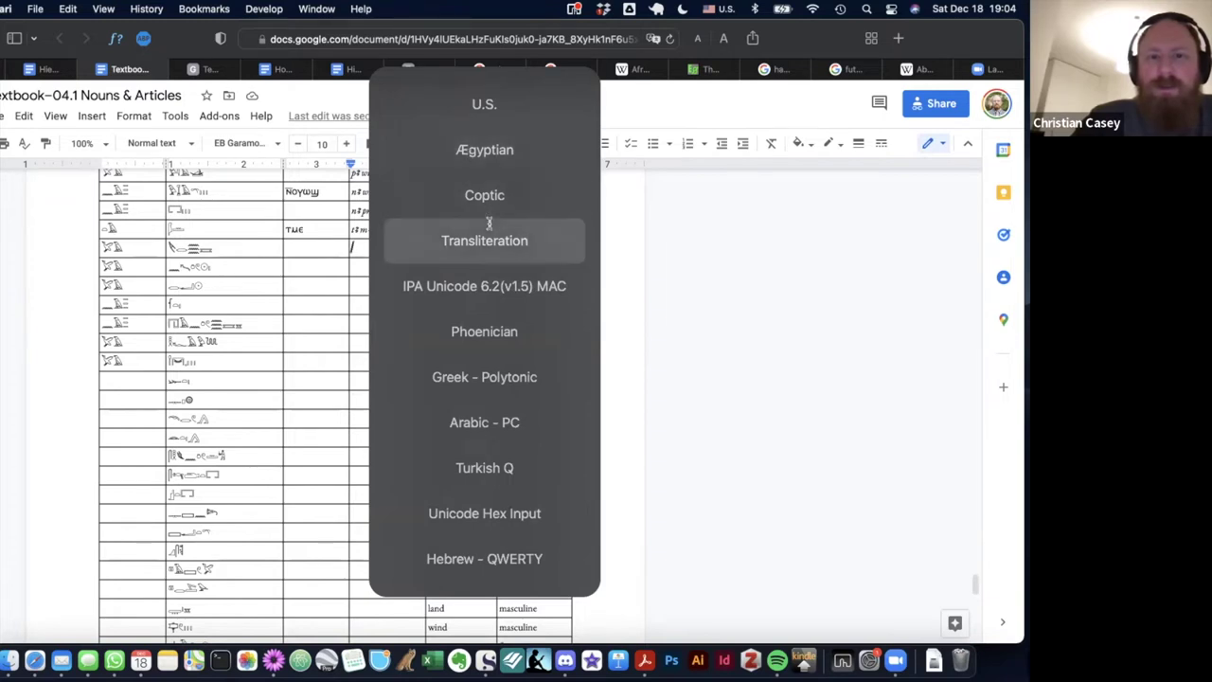
left_click(411, 245)
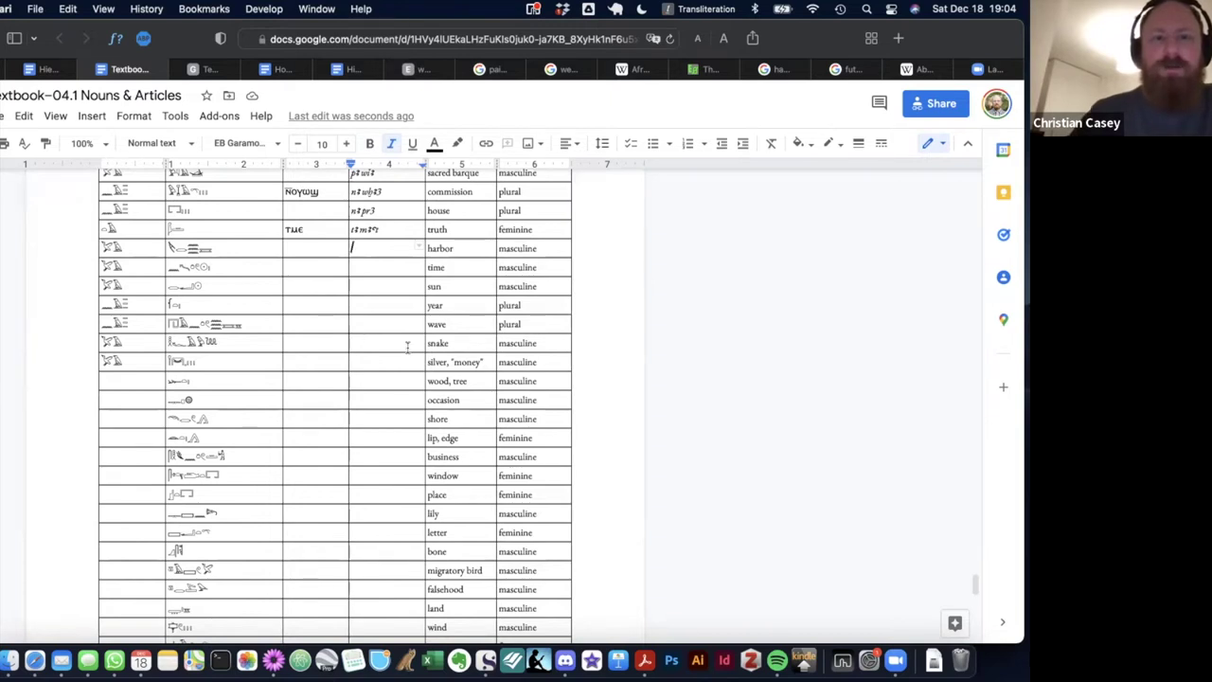
left_click(93, 143)
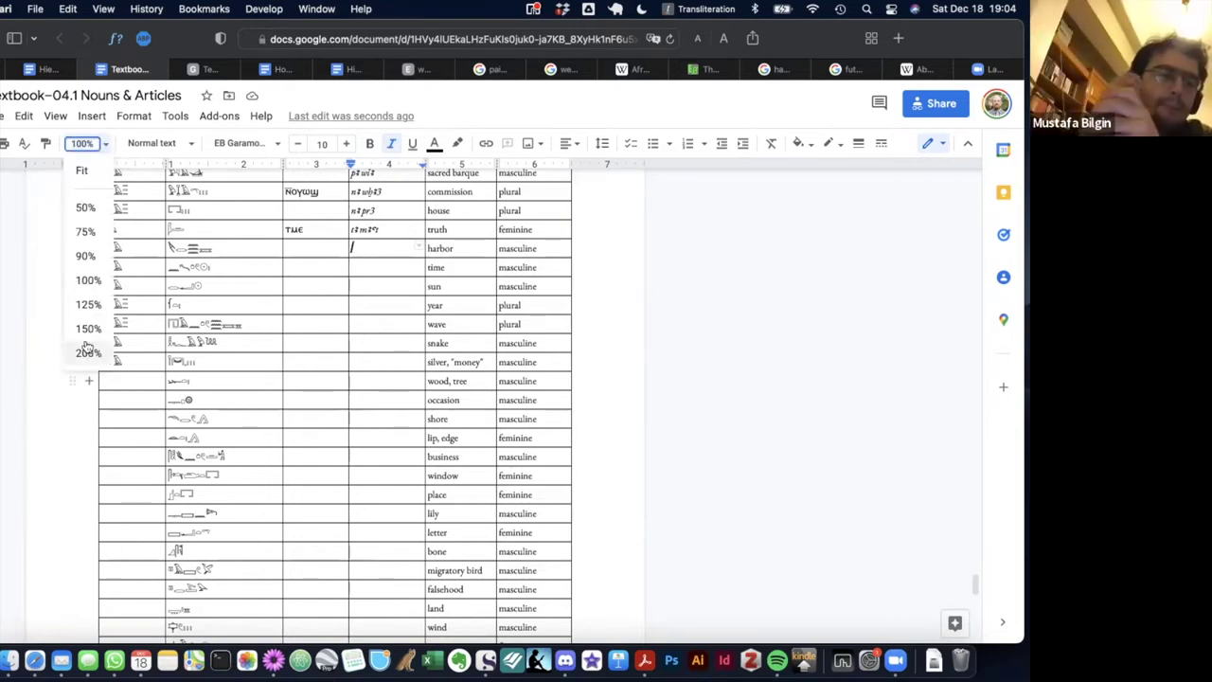
left_click(88, 326)
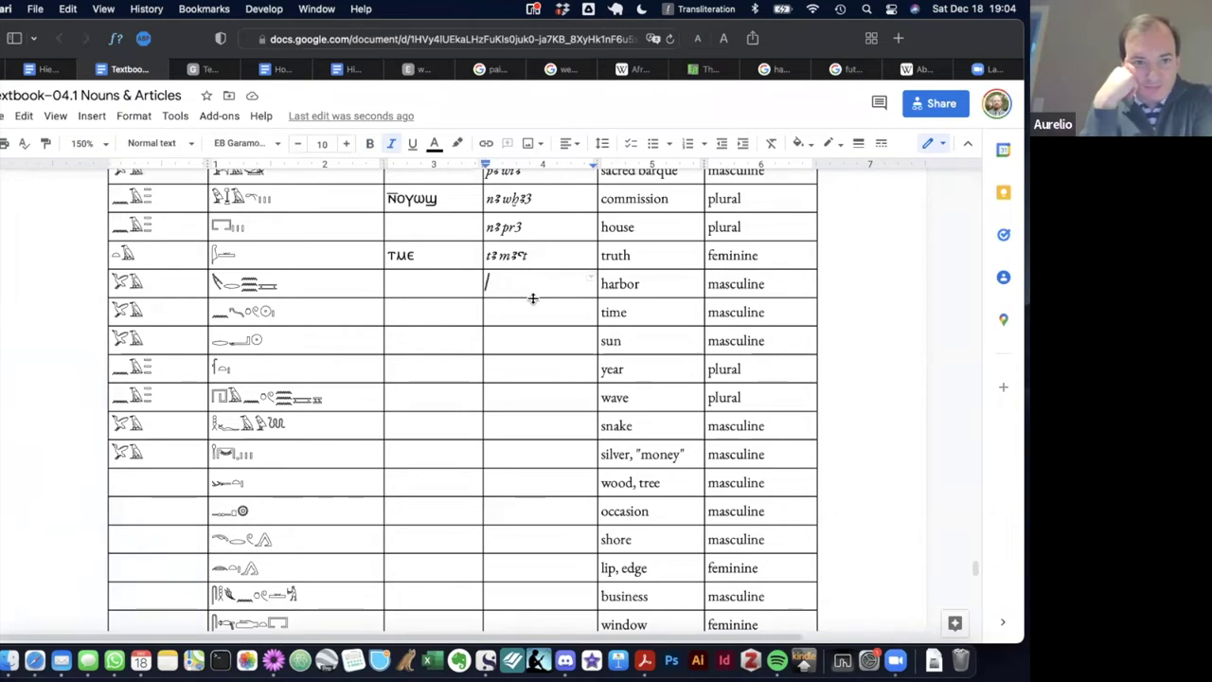
Enter the transliterations pꜣ mr for harbor, pꜣ nw for time and pꜣ rꜥ for sun in the fourth column.
type("pꜣ")
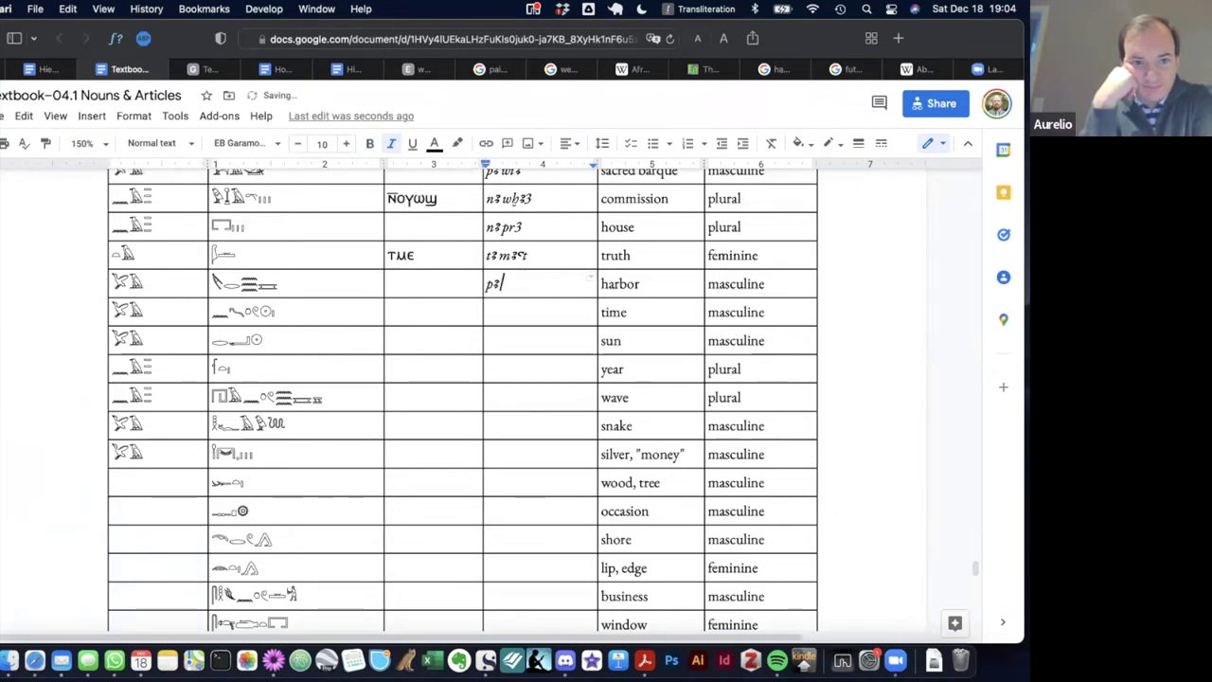
type(" mr")
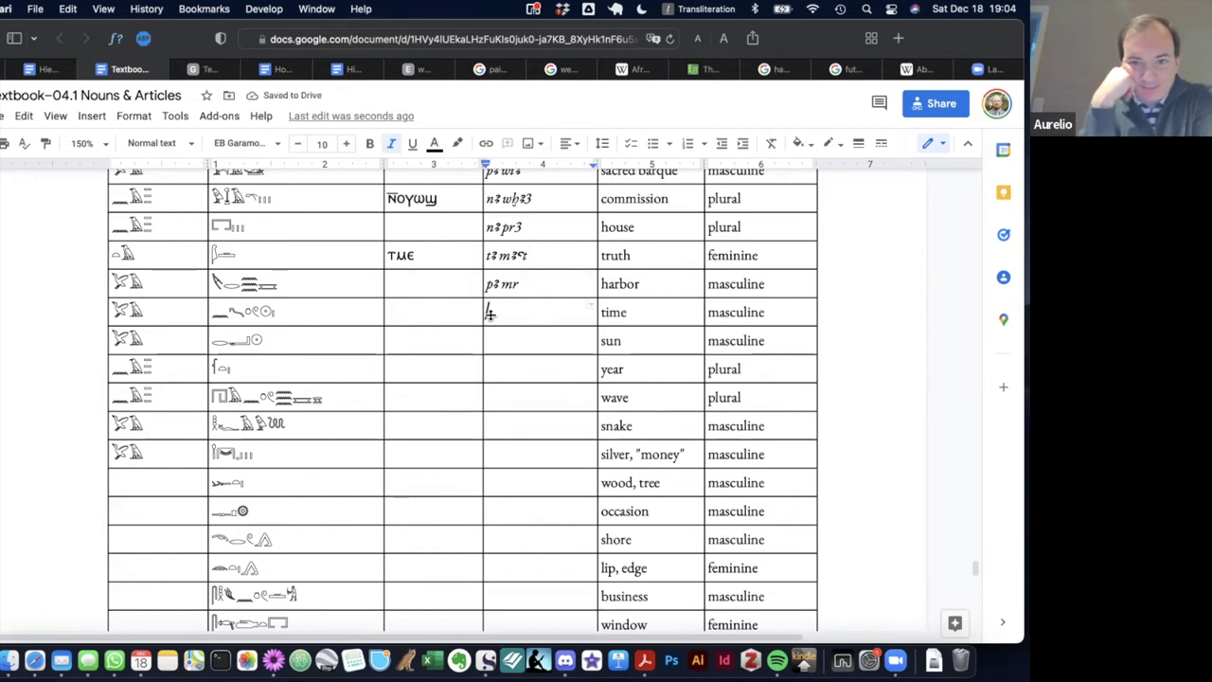
left_click(423, 281)
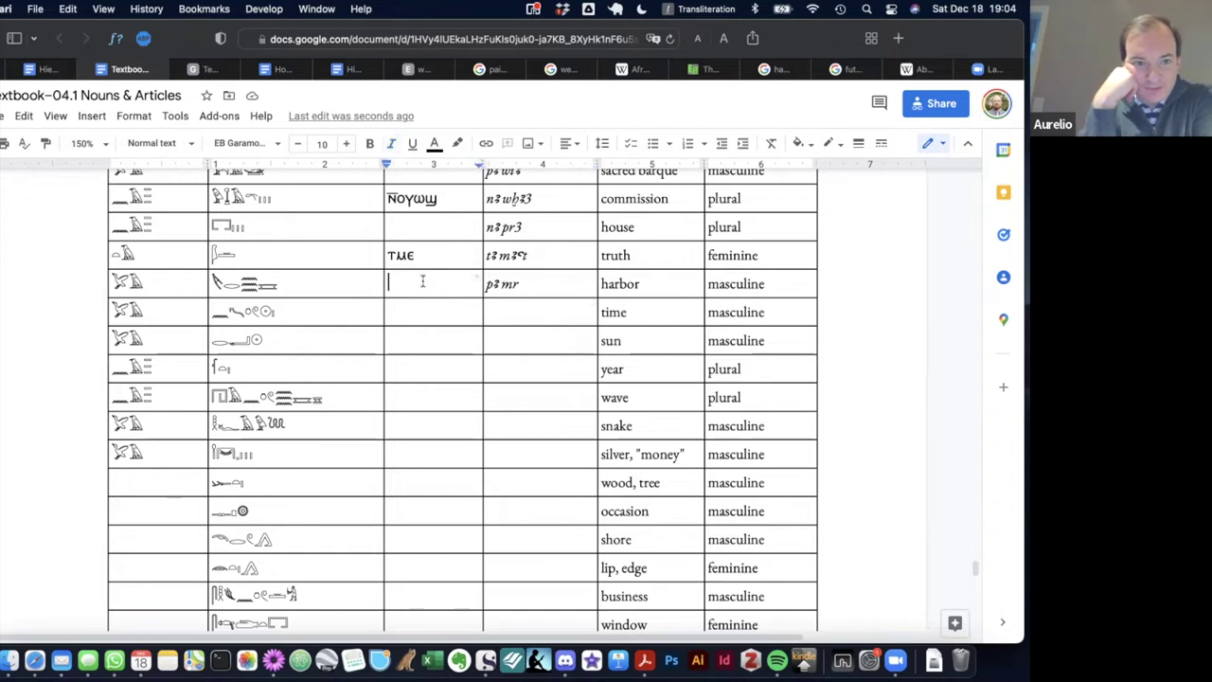
left_click(558, 317)
type("pꜣ nw")
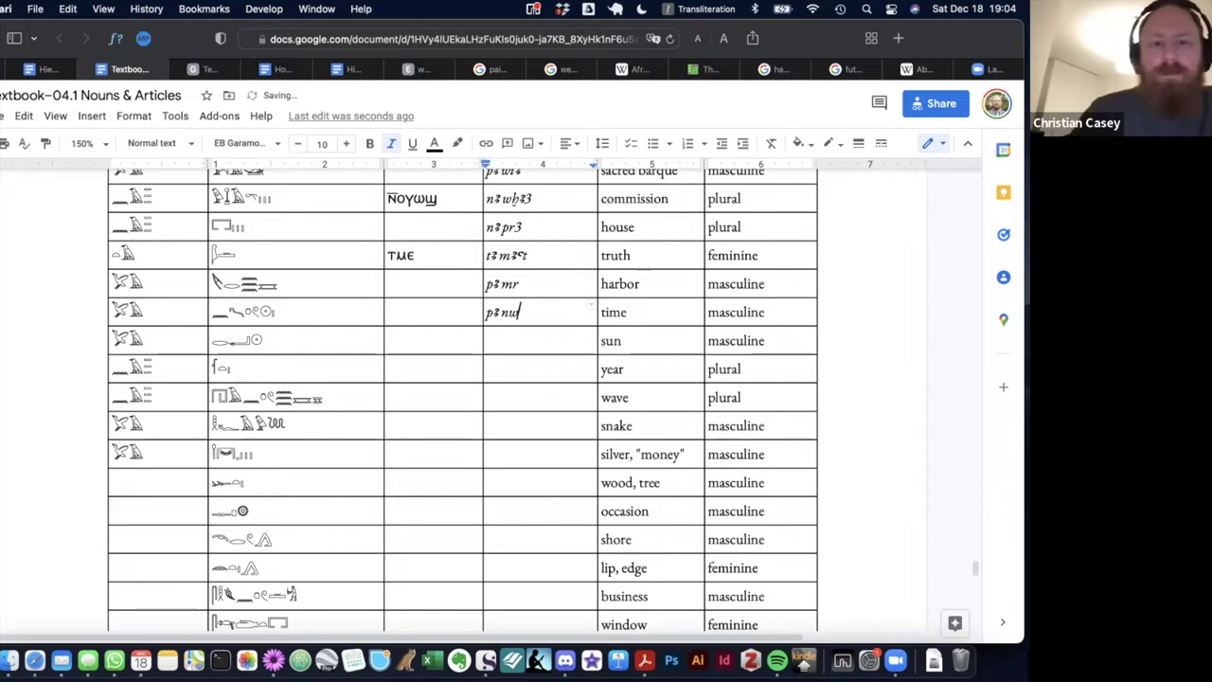
left_click(518, 337)
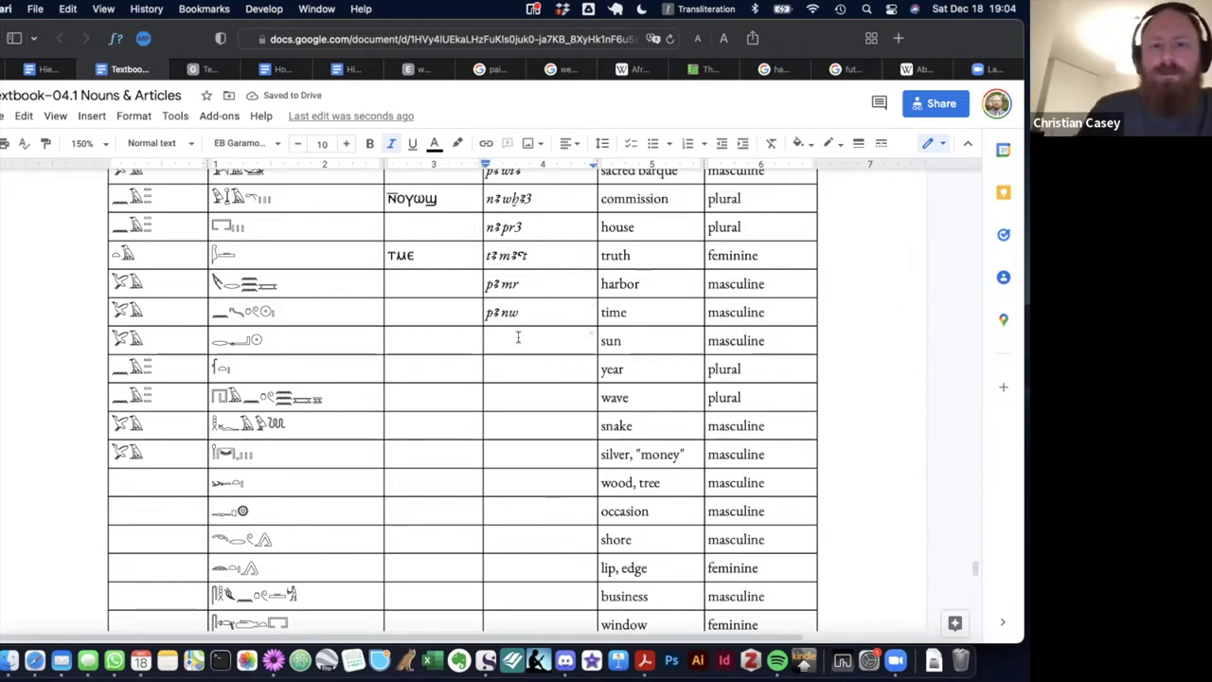
type("pꜣ rꜥ")
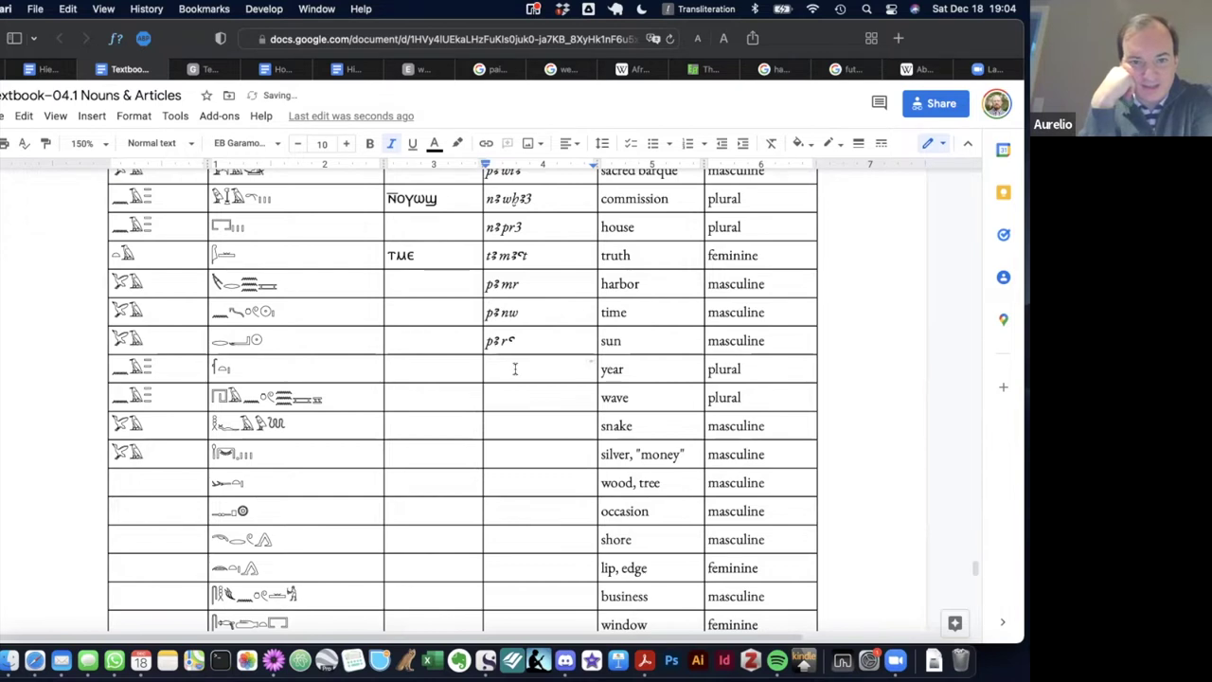
Enter the transliteration nꜣ rnpt in the fourth column of the year row.
left_click(515, 368)
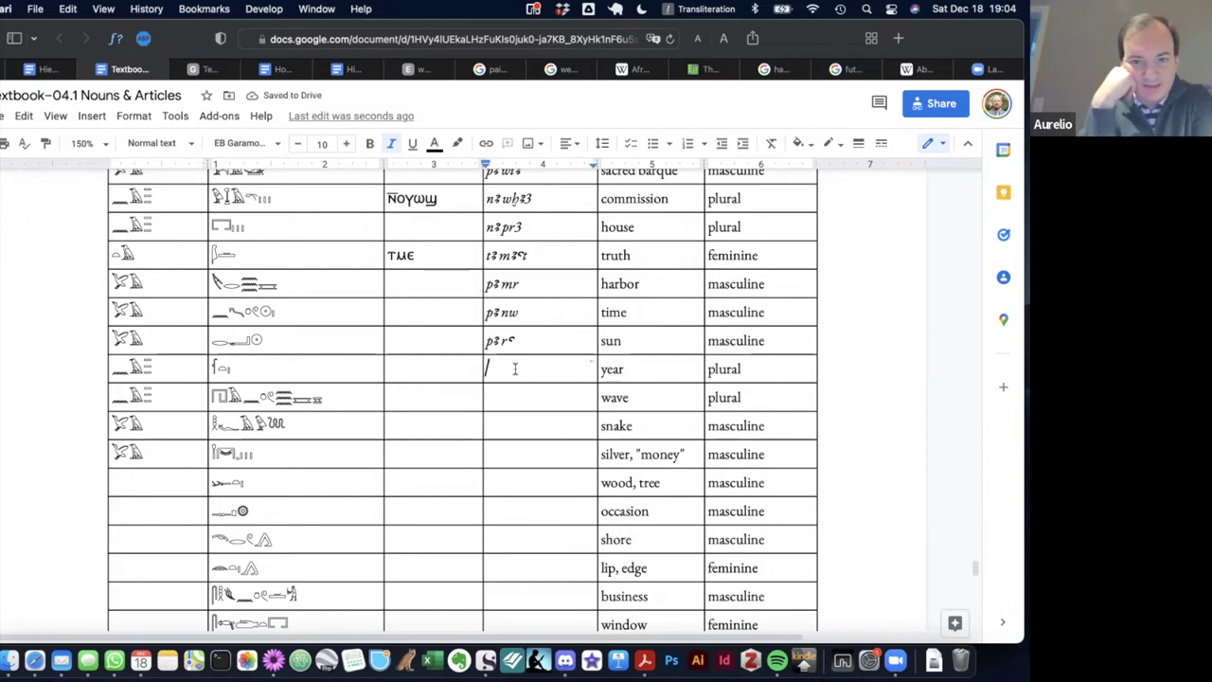
type("nꜣ rnpt")
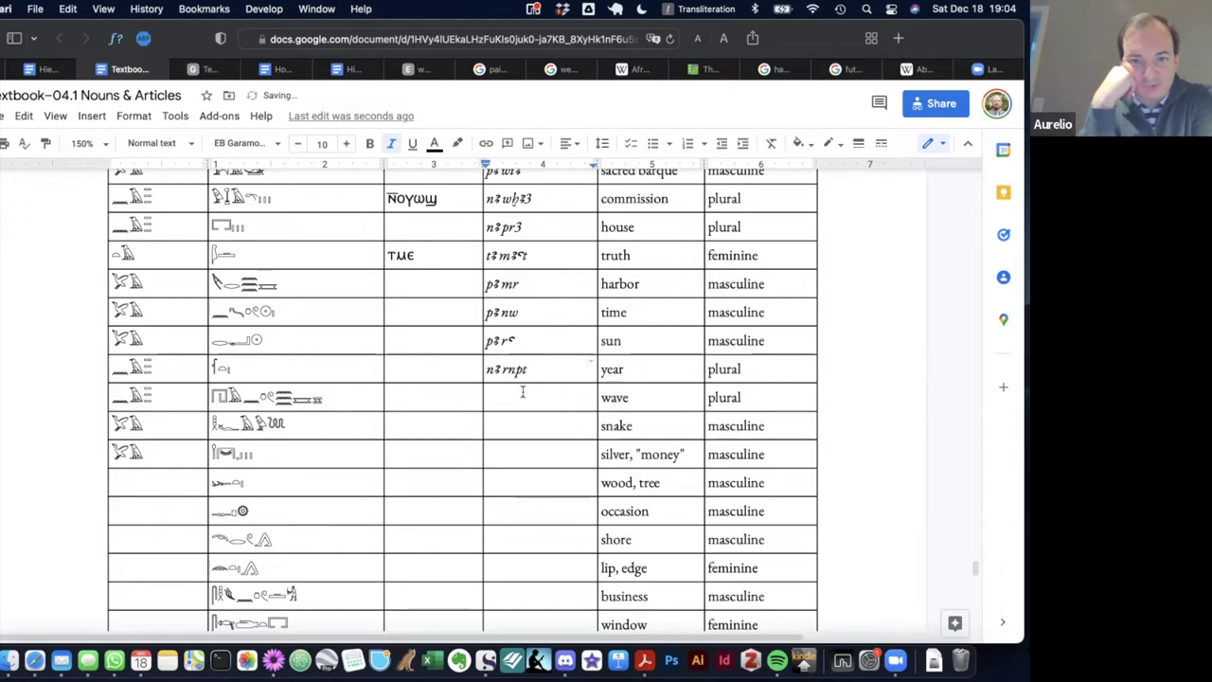
scroll(522, 392, "down", 1)
key("Down")
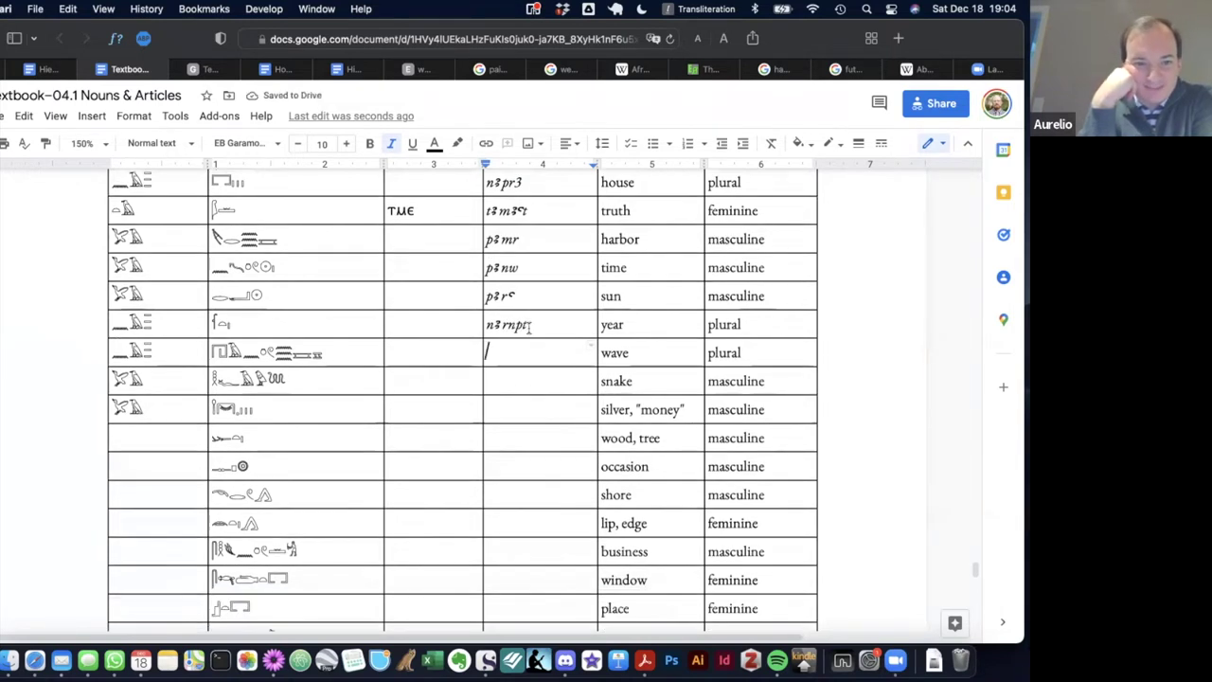
Replace the final single stroke of the hieroglyphic noun for year with the plural strokes 𓏥, using the Ægyptian keyboard input.
left_click(276, 324)
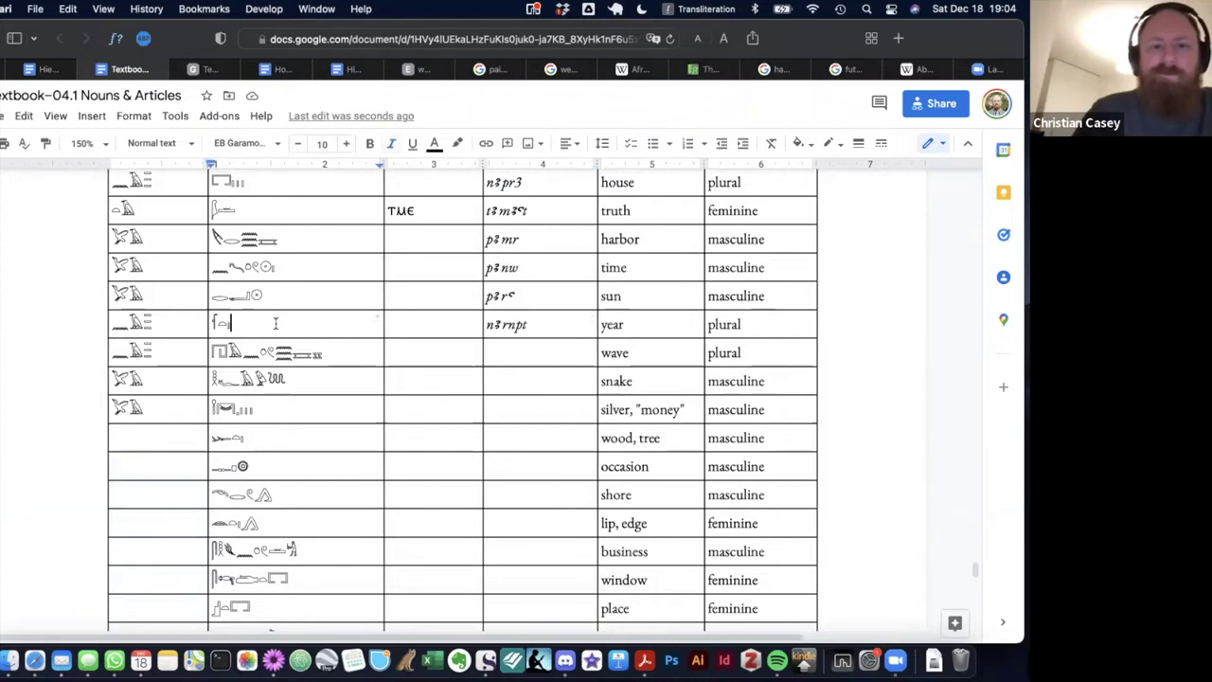
key("BackSpace")
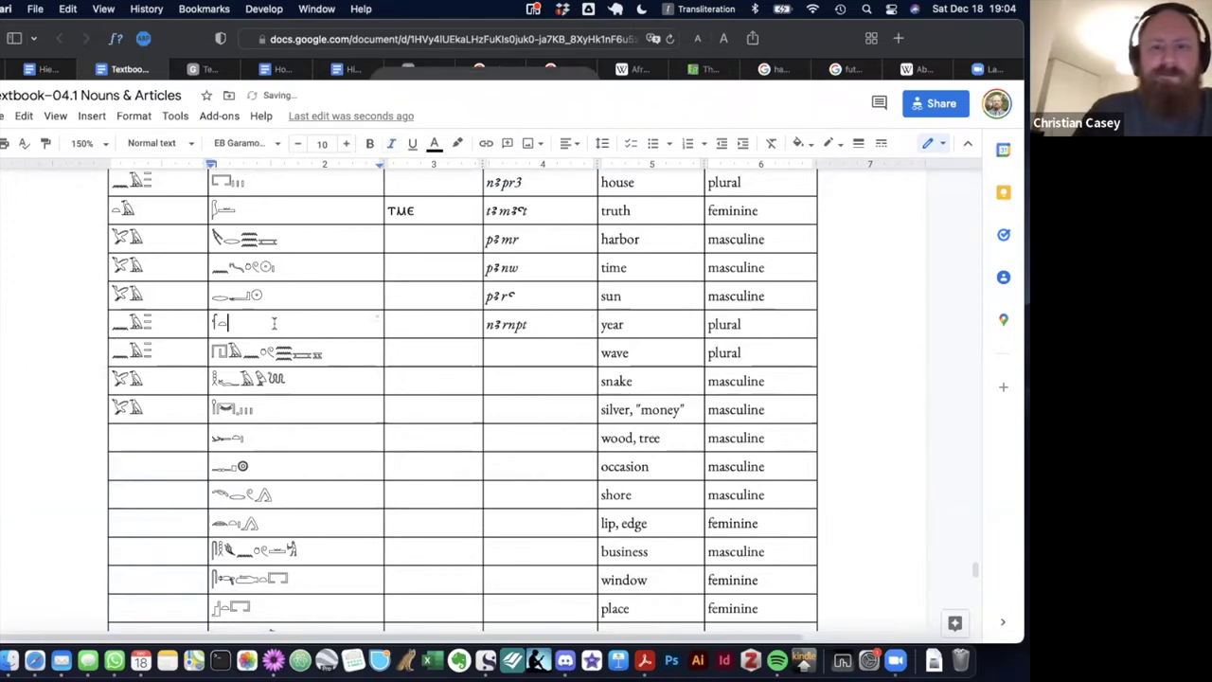
key("ctrl+space")
key("ctrl+space")
type("𓏥")
Switch the keyboard input back to Transliteration and enter nꜣ hꜣnw in the fourth column of the wave row.
left_click(531, 344)
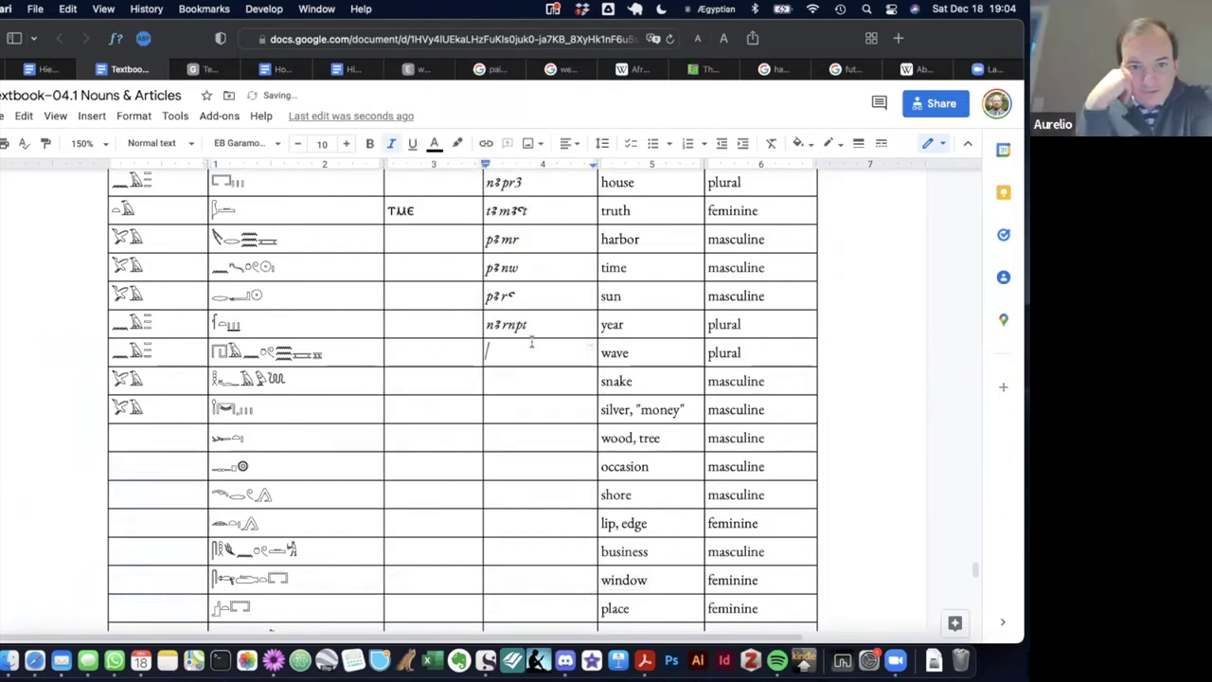
key("ctrl+space")
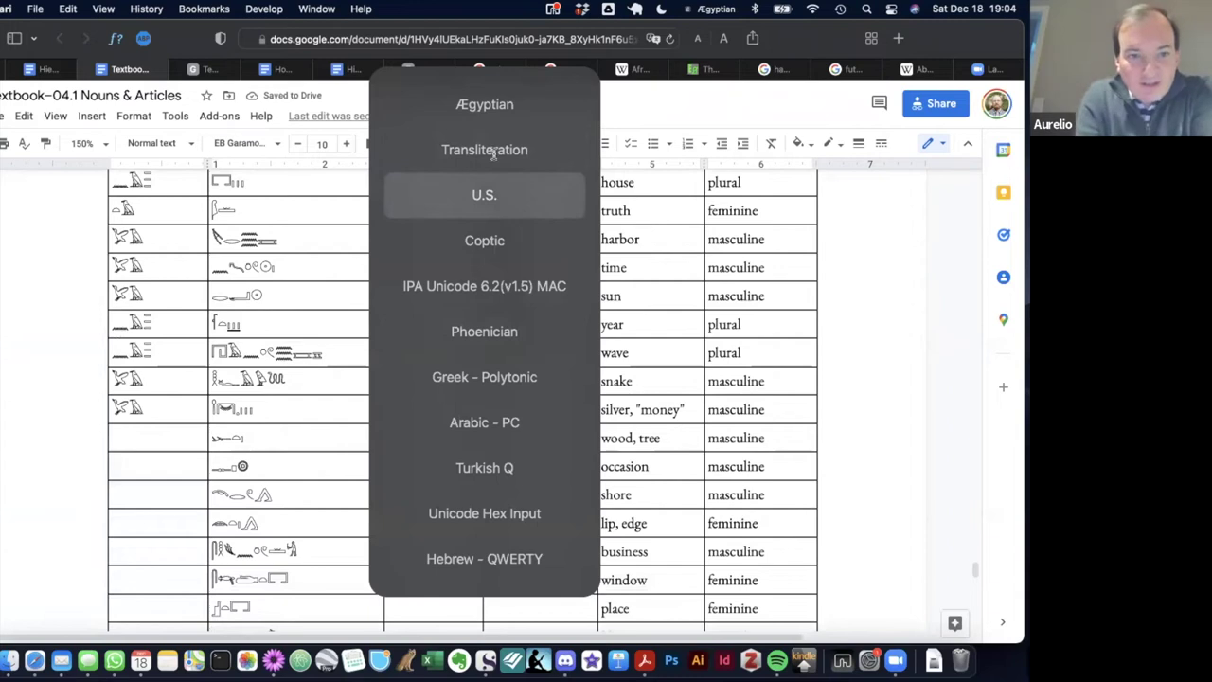
left_click(490, 151)
double_click(514, 352)
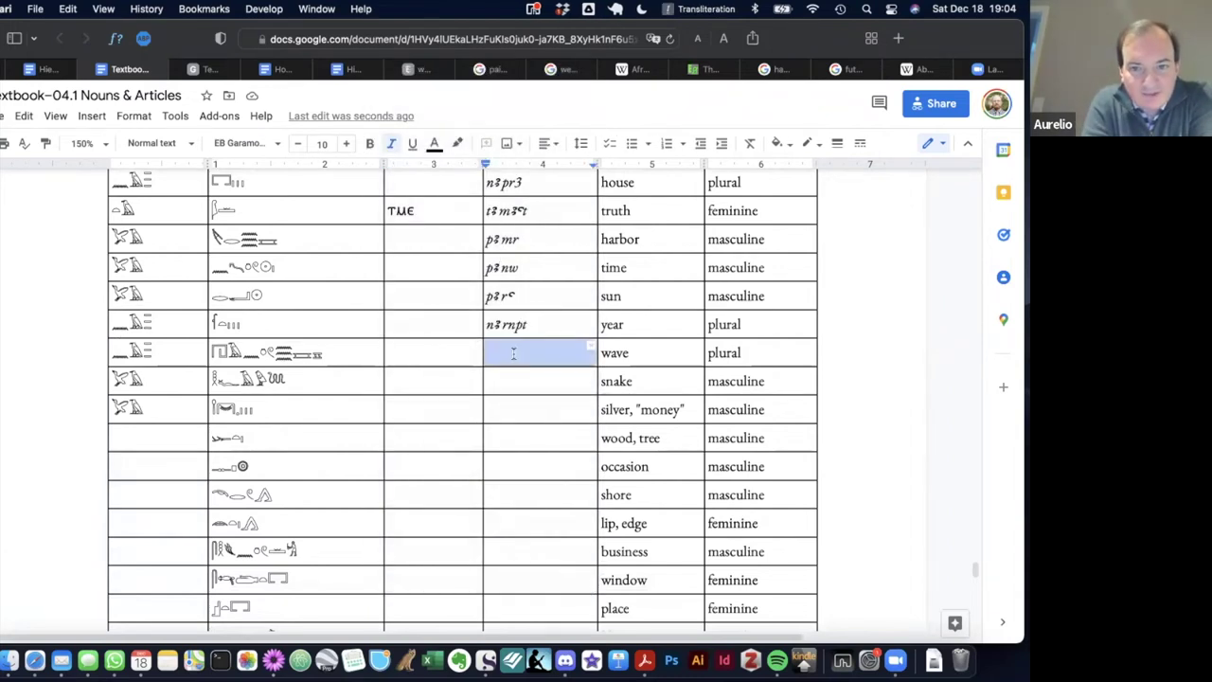
left_click(513, 353)
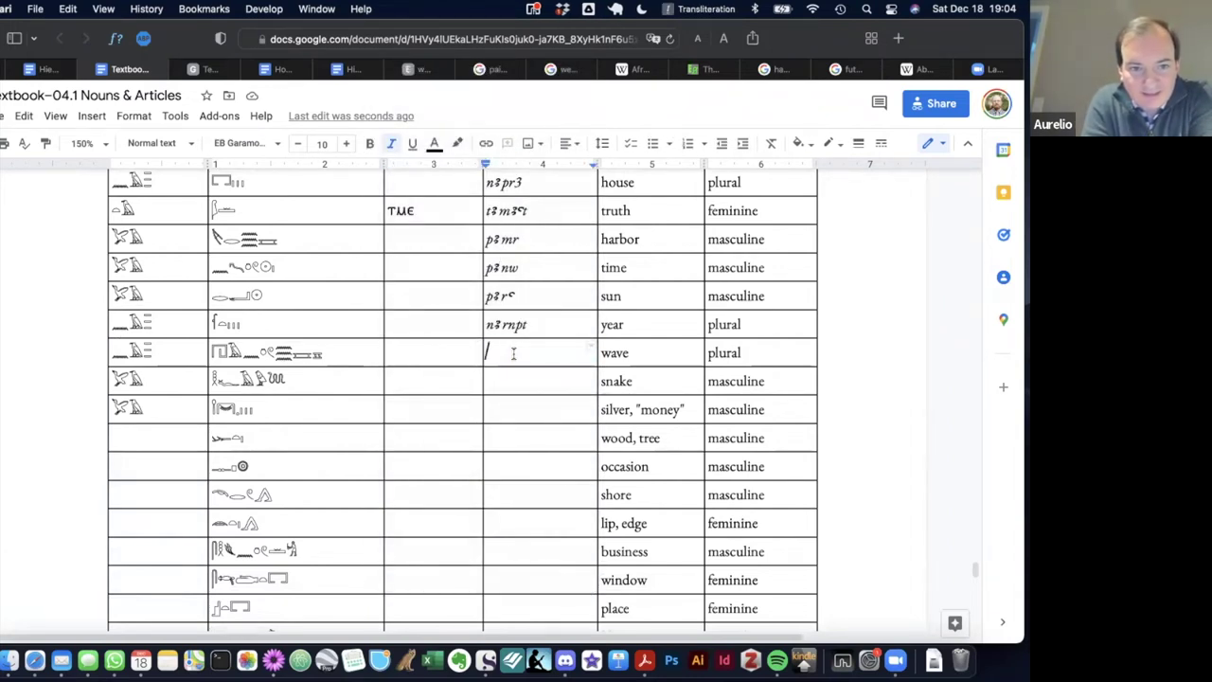
type("n")
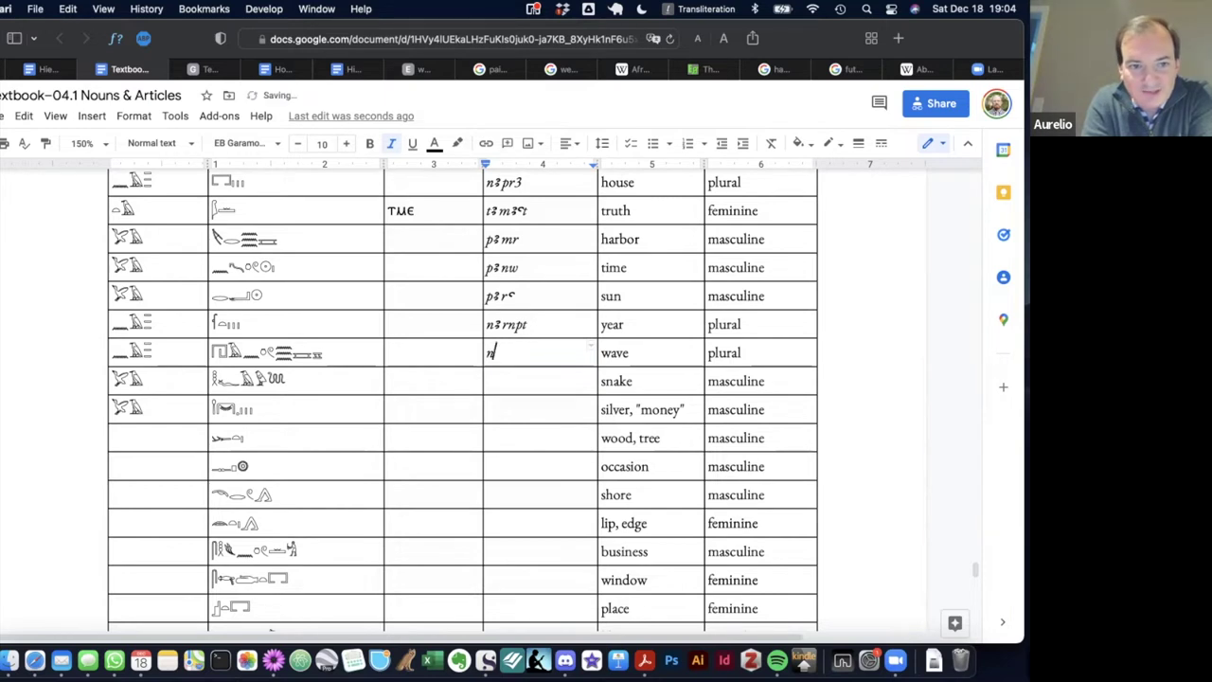
type("ꜣ ḥꜥnw")
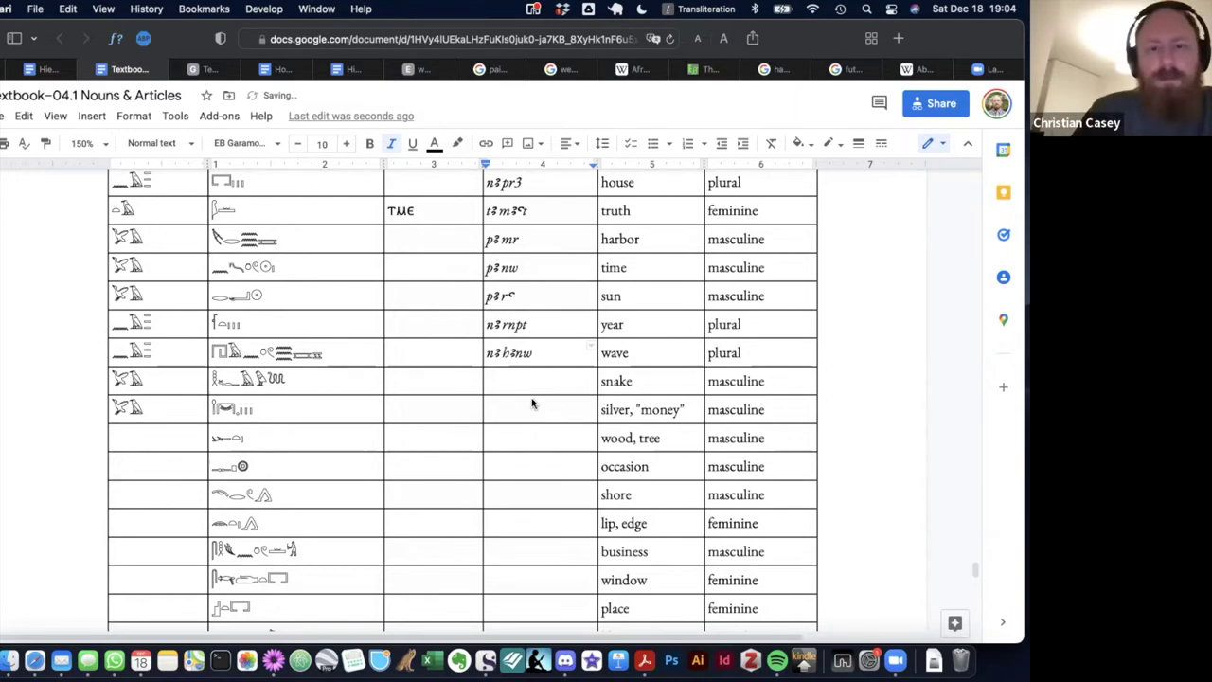
key("super+shift+backslash")
left_click(539, 224)
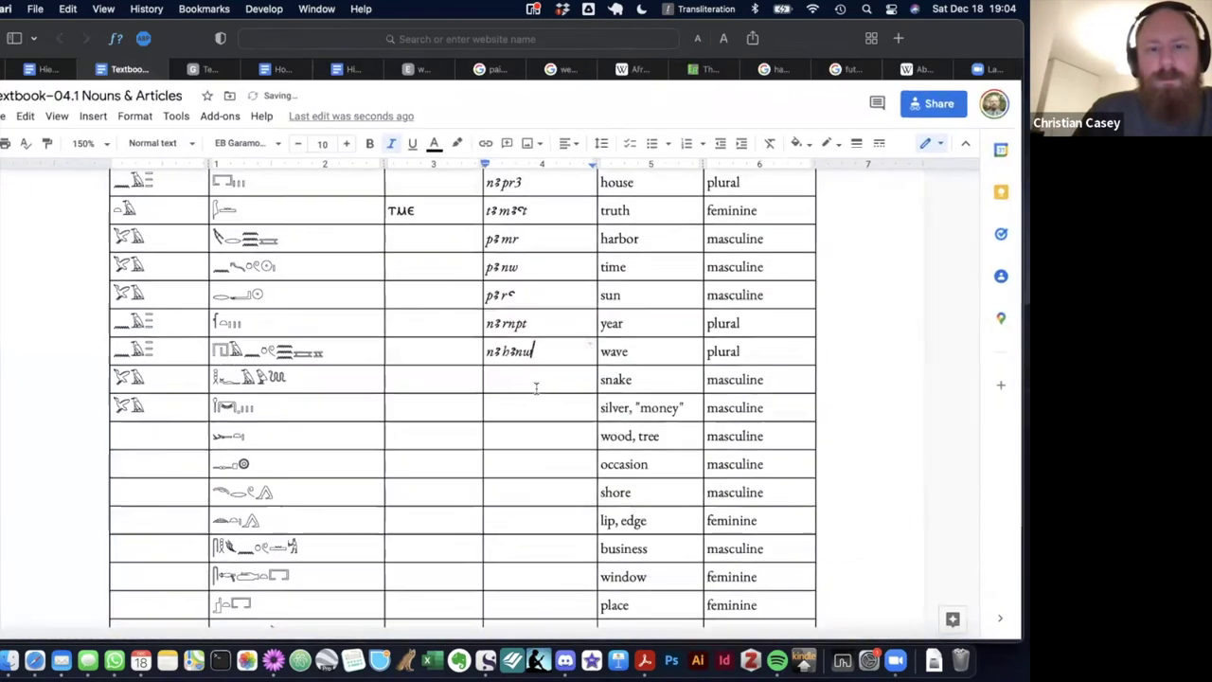
Enter the transliteration pꜣ ḥfꜣw in the fourth column of the snake row.
scroll(531, 382, "down", 3)
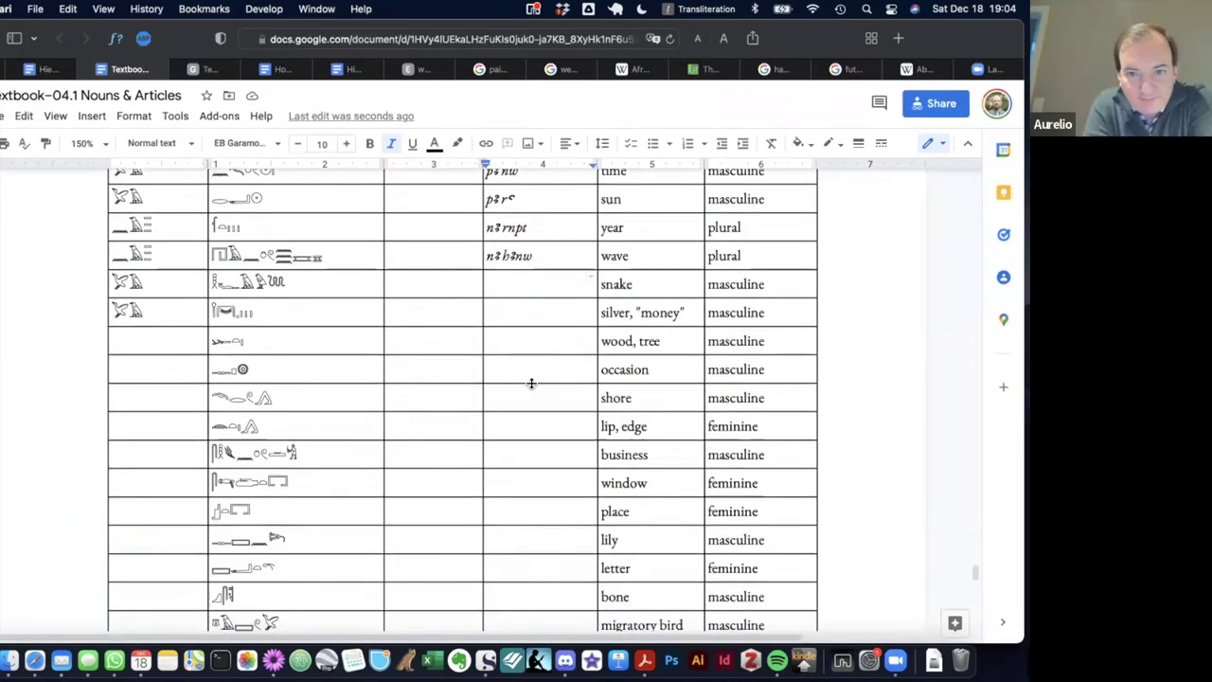
type("pꜣ ḥfꜣw")
key("ctrl+z")
scroll(518, 325, "up", 3)
scroll(518, 325, "down", 3)
Enter the transliteration pꜣ ḥd in the fourth column of the silver, "money" row.
left_click(519, 319)
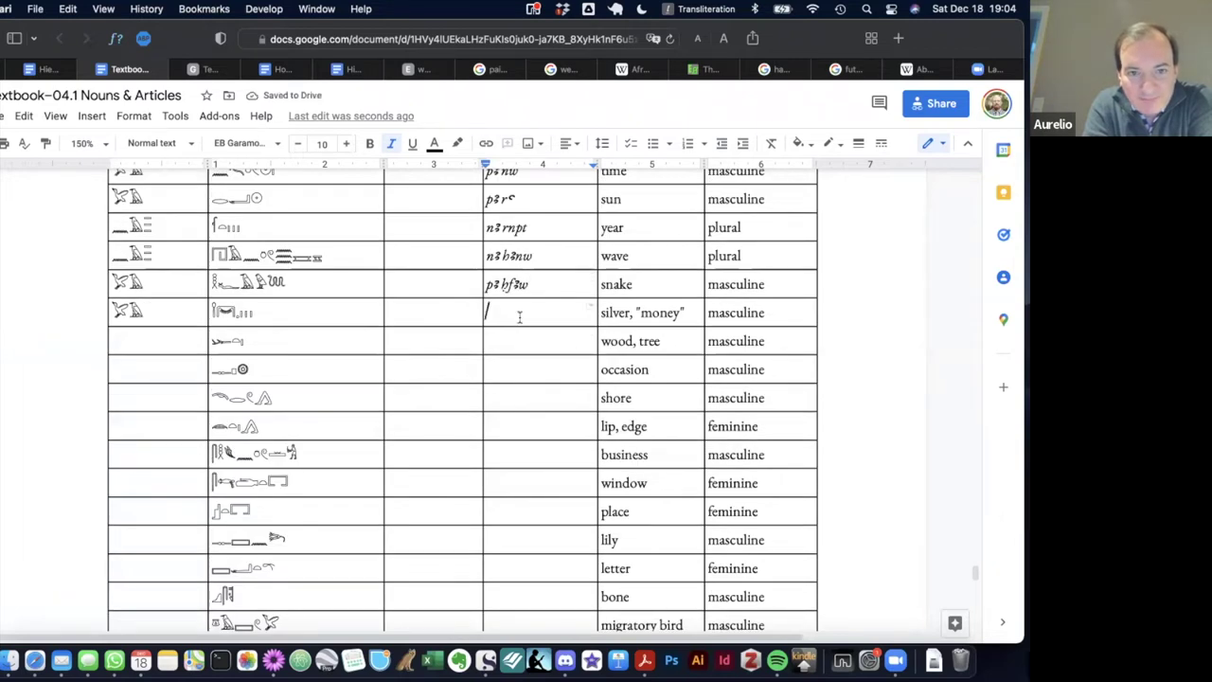
type("pꜣ ḥ")
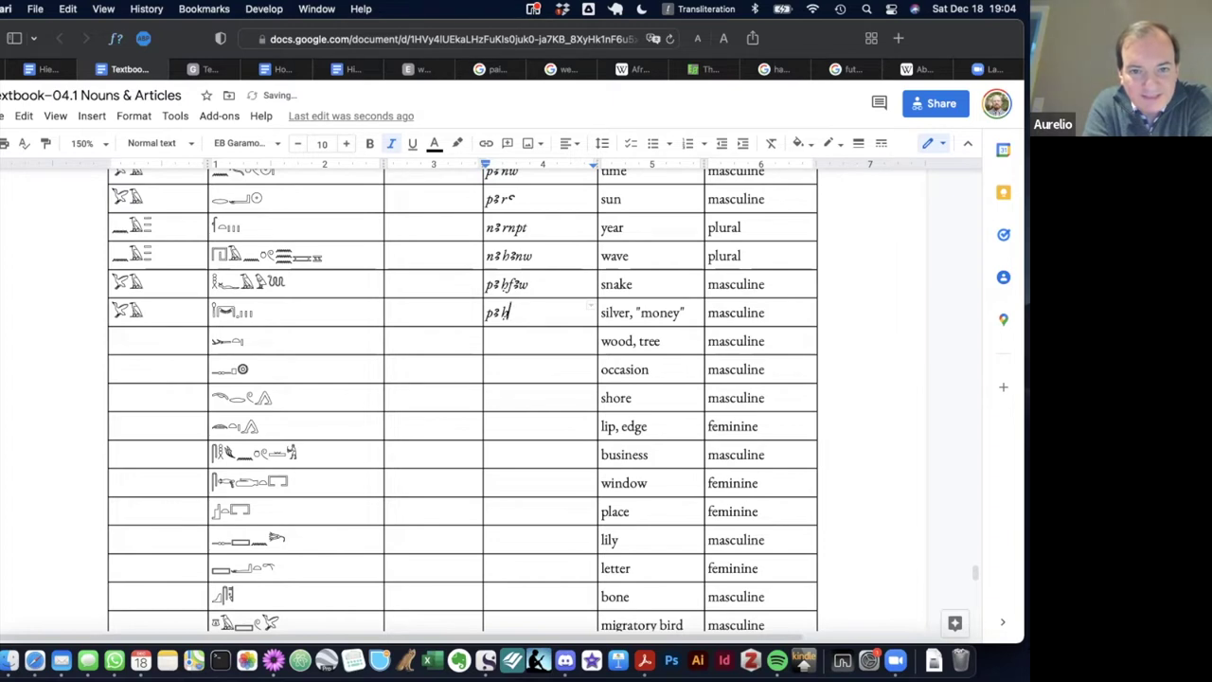
type("d")
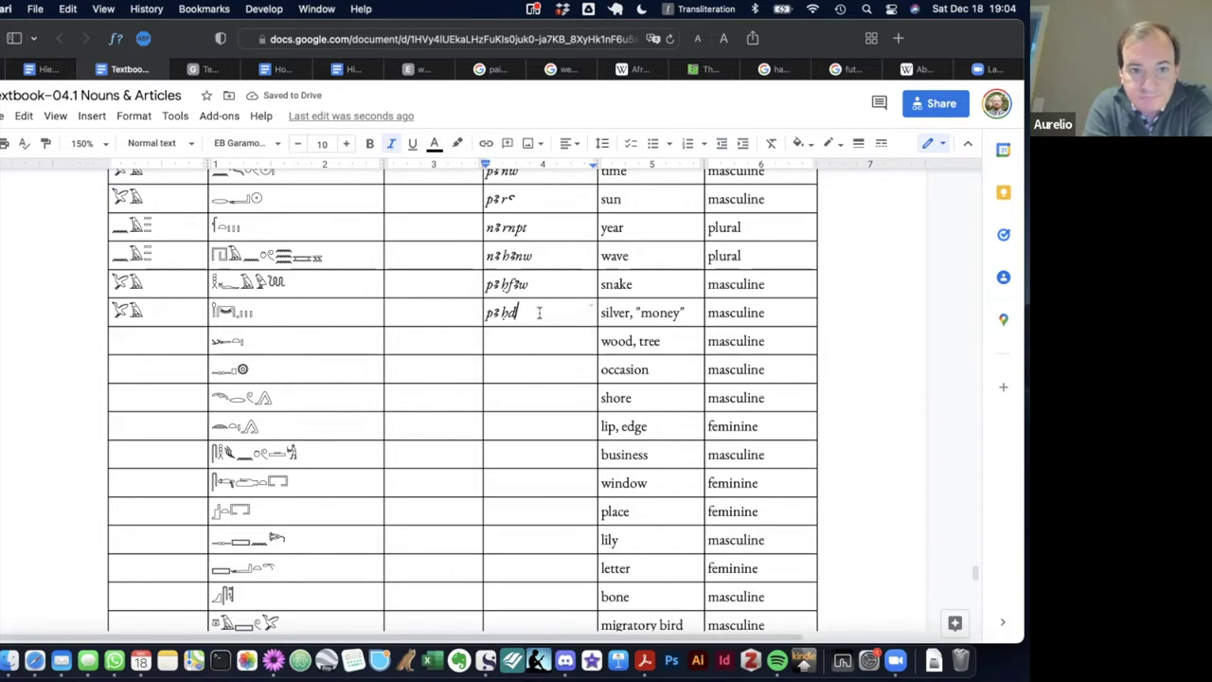
Enter the transliteration pꜣ ḫt in the fourth column of the wood, tree row.
left_click(531, 339)
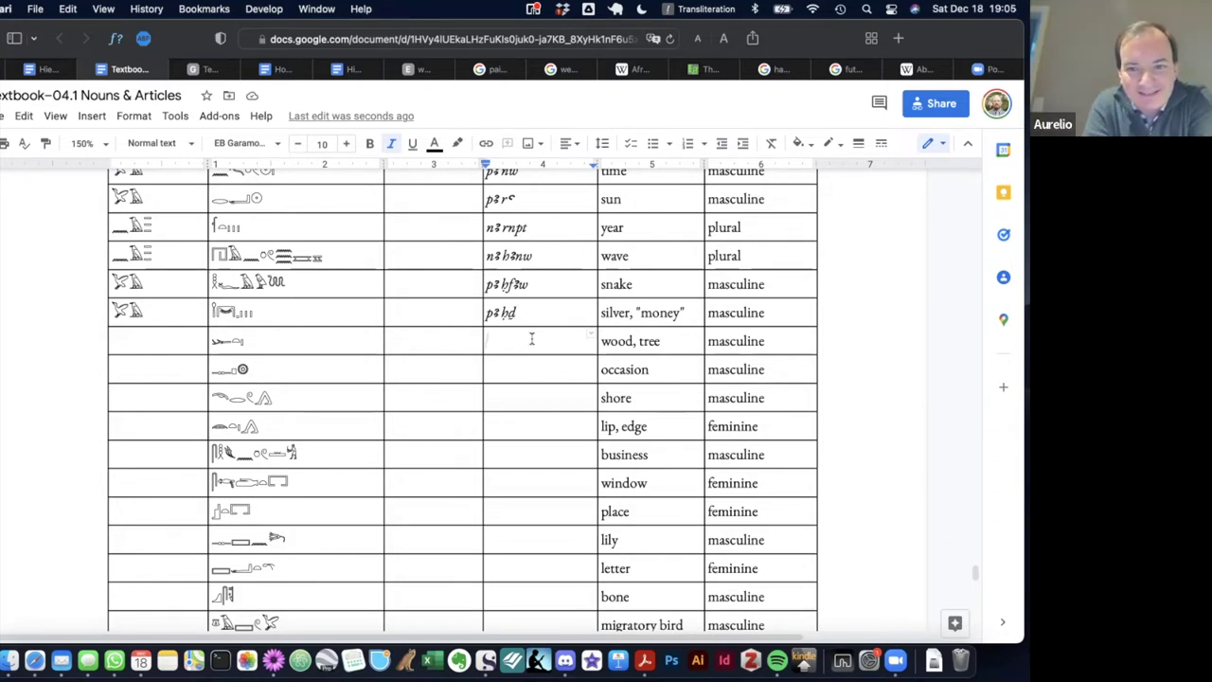
type("pꜣ ḥd")
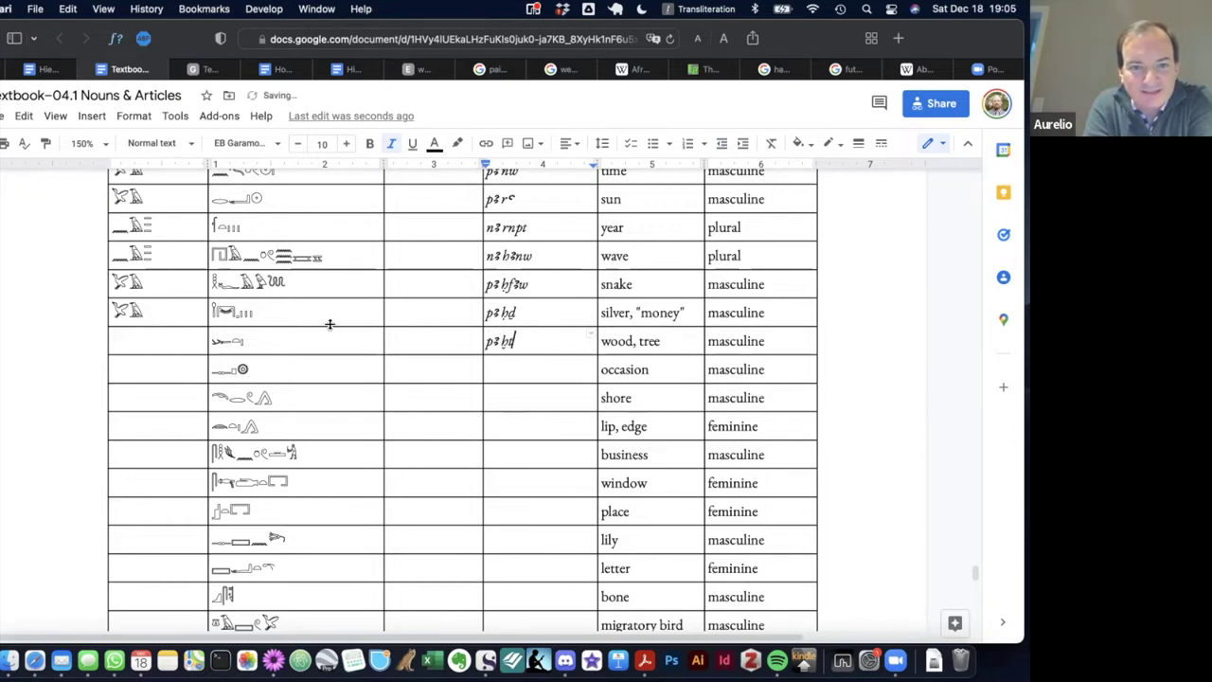
key("BackSpace")
type("t")
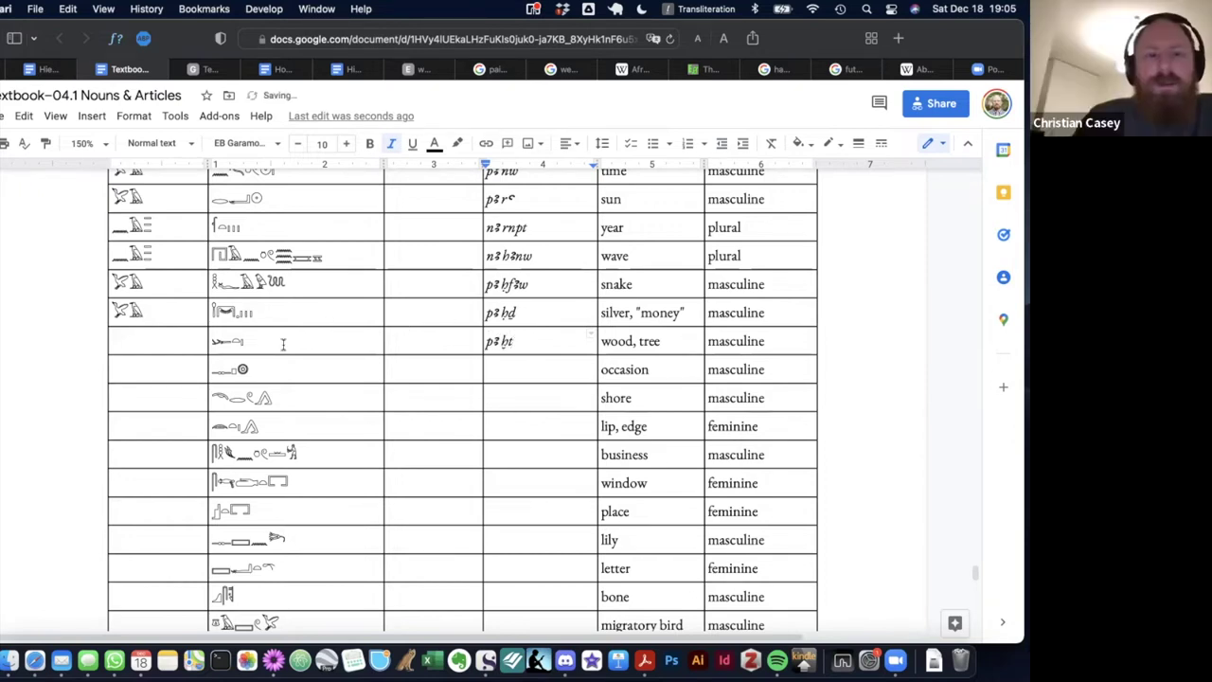
double_click(230, 341)
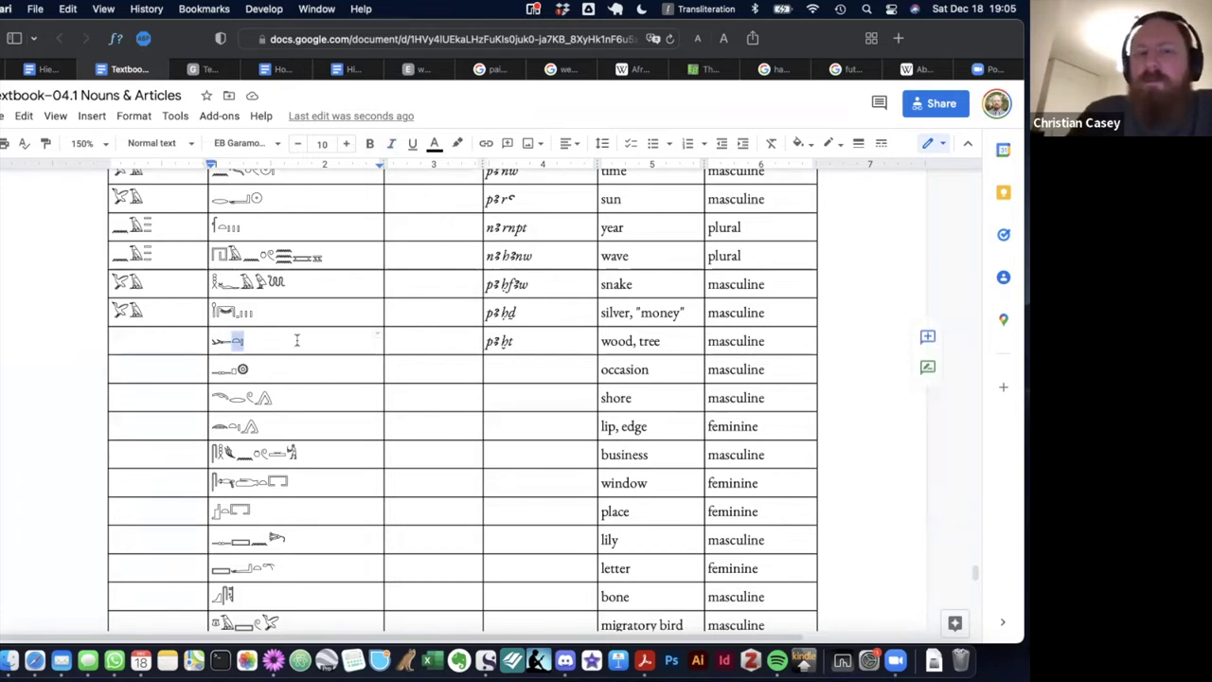
Enter the transliteration pꜣ zp in the fourth column of the occasion row.
left_click(491, 368)
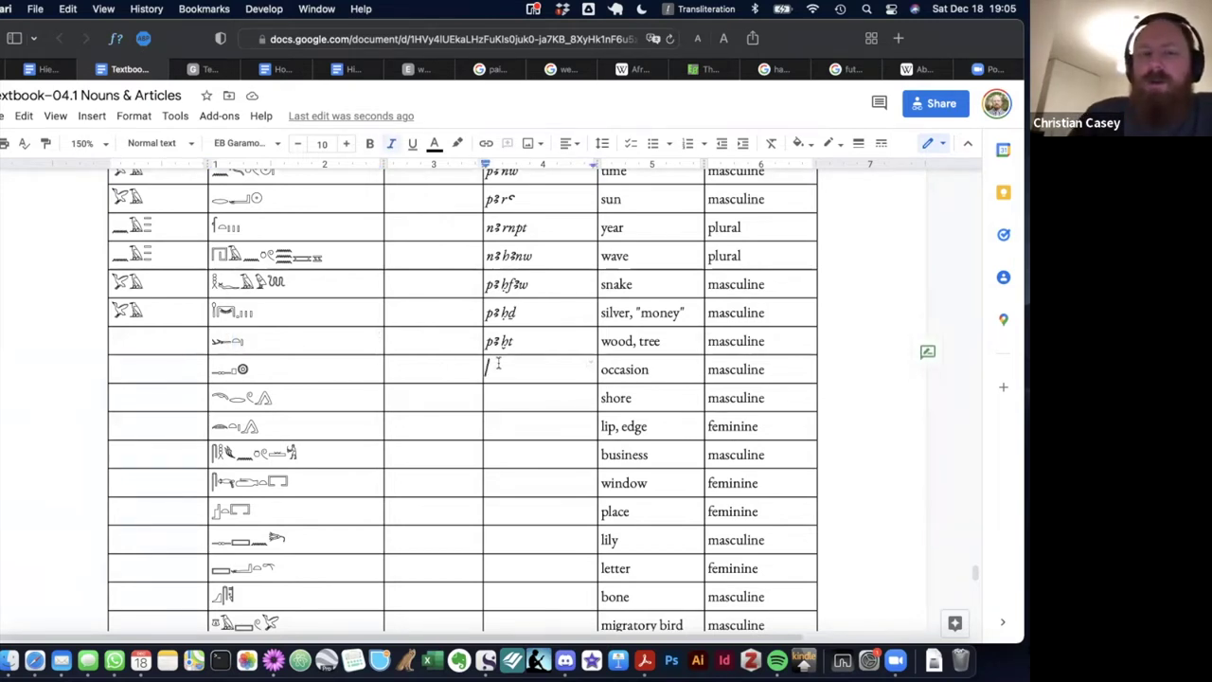
scroll(593, 360, "down", 2)
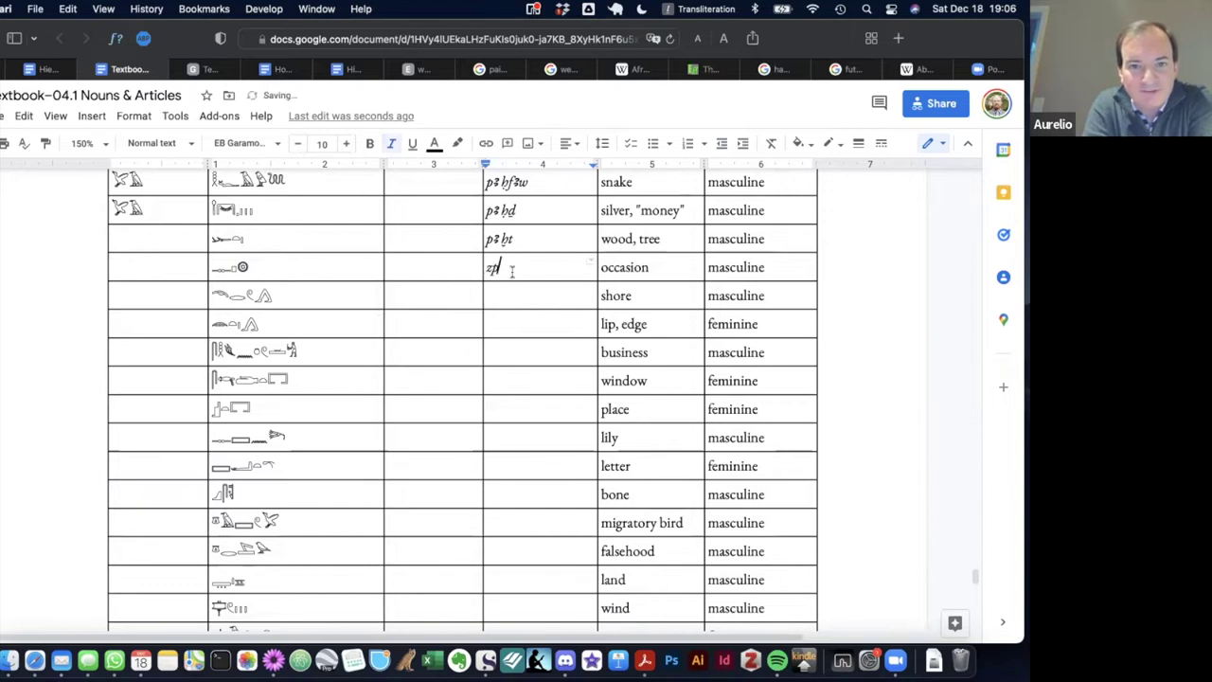
type("pꜣ zp")
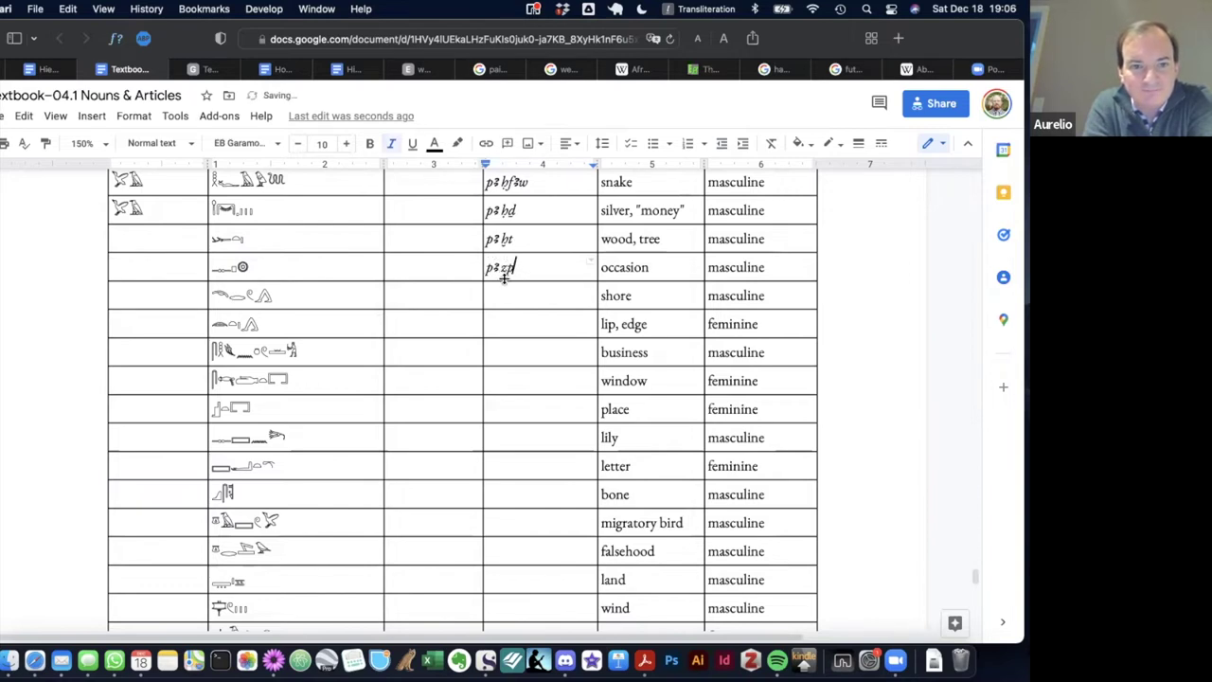
Enter the transliteration pꜣ sprw in the fourth column of the shore row.
left_click(510, 287)
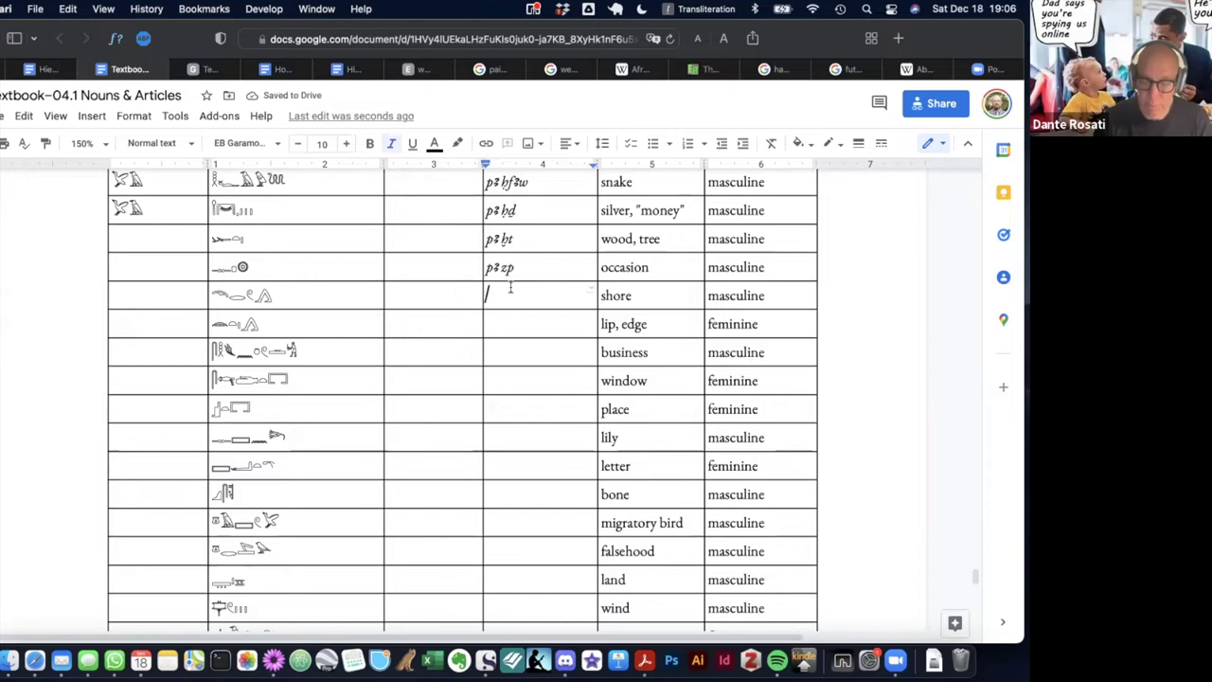
type("p")
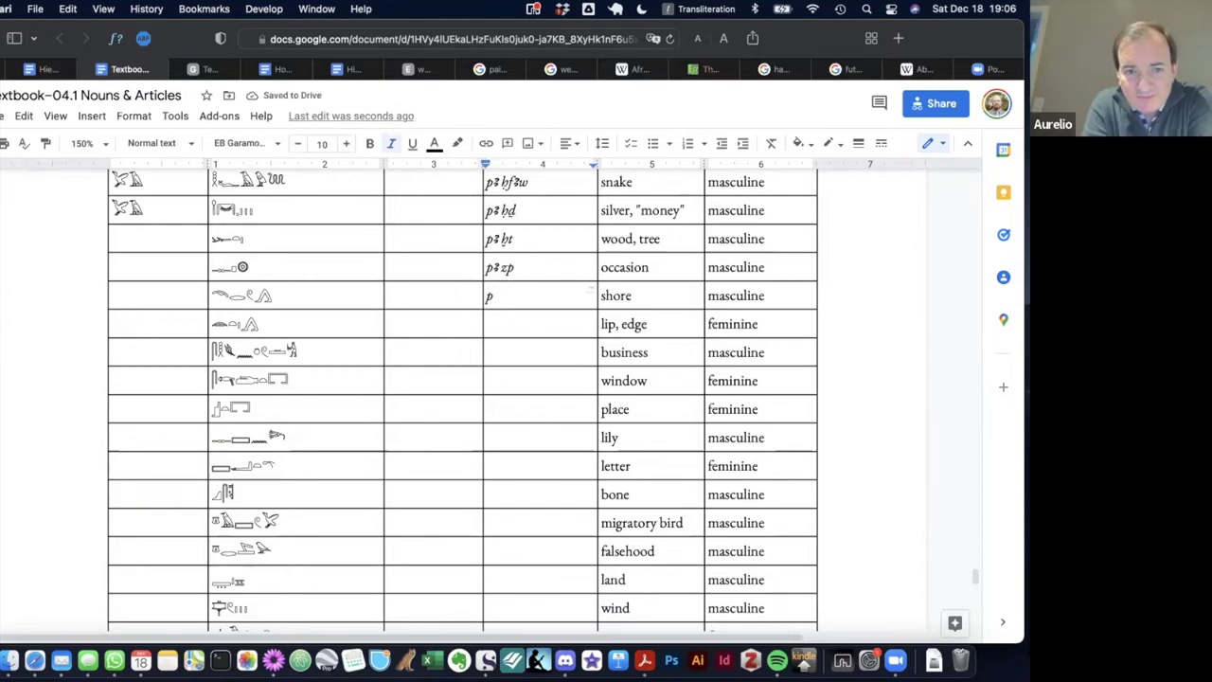
type("ꜣ")
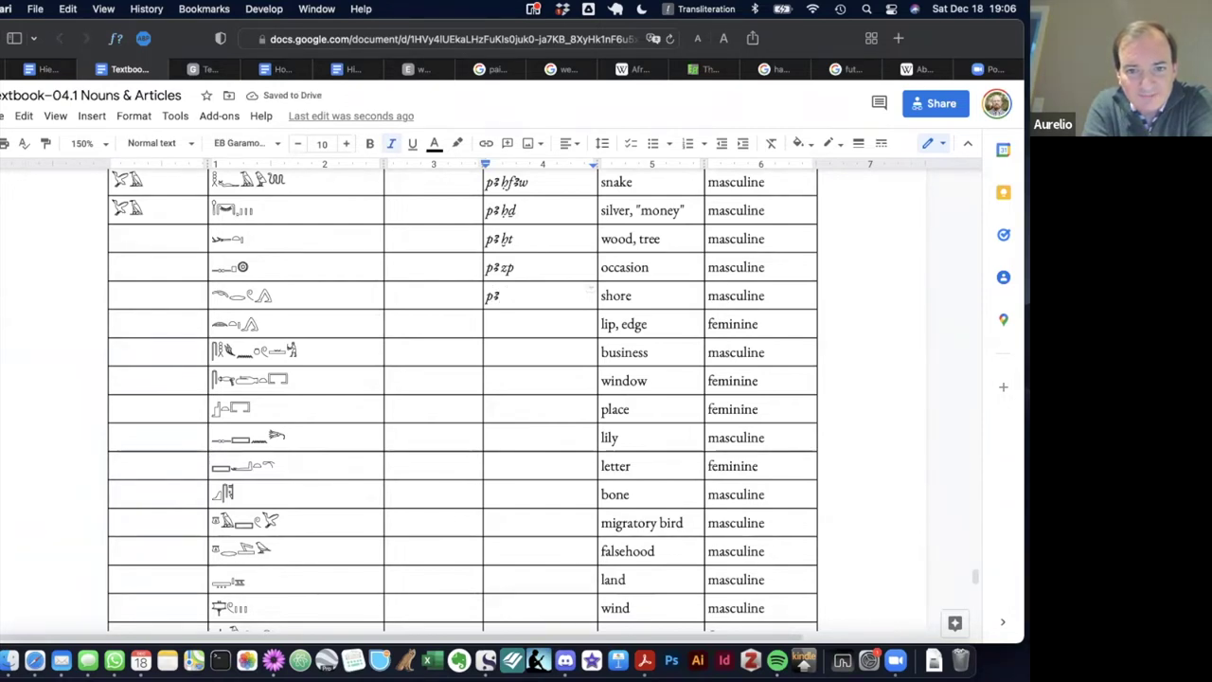
type(" ỉ")
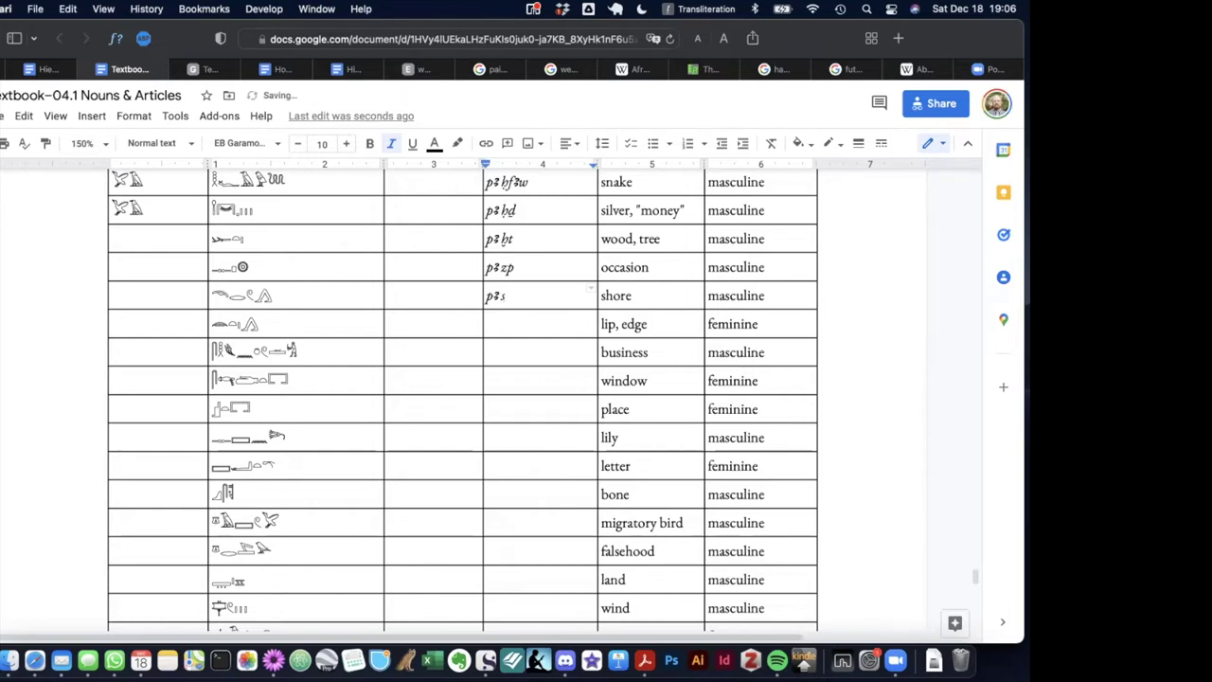
type("prw")
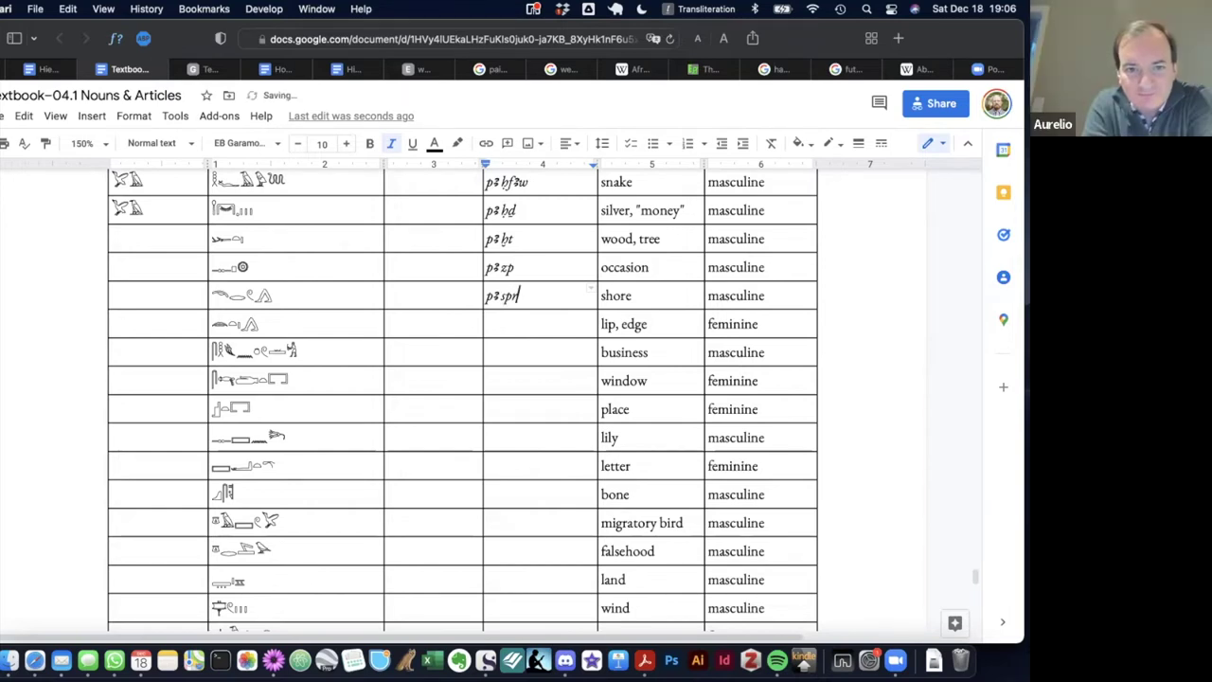
Enter the transliteration tꜣ spt in the fourth column of the lip, edge row.
left_click(541, 320)
scroll(539, 317, "down", 2)
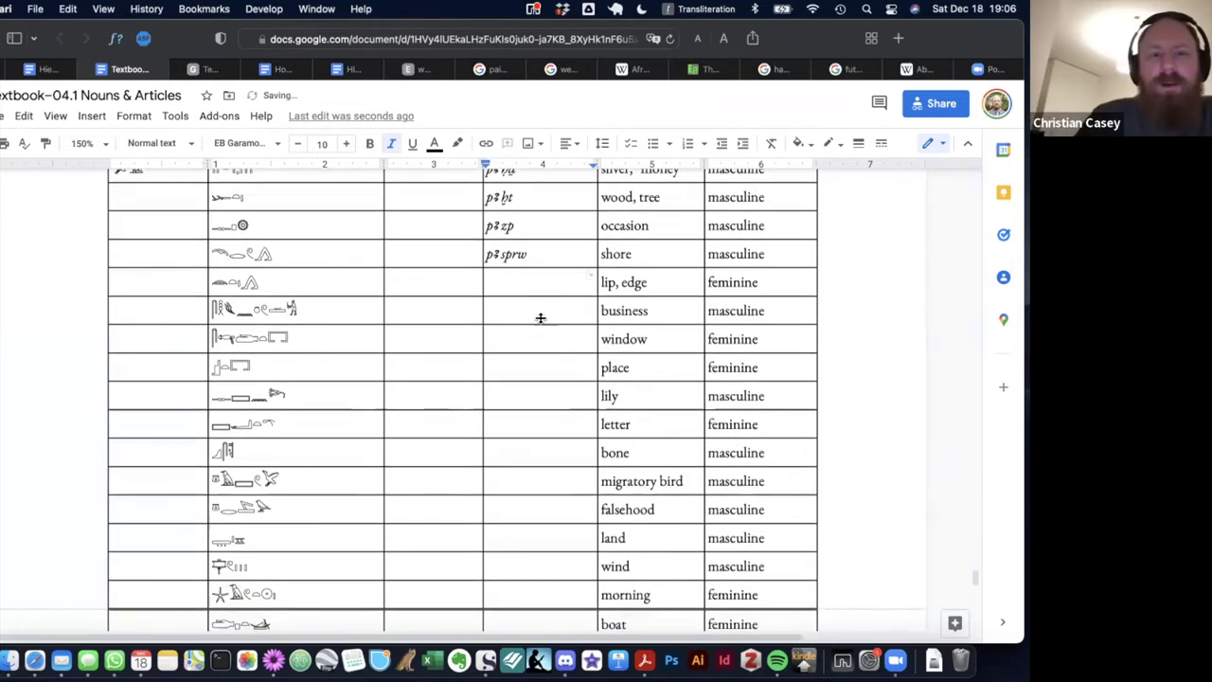
scroll(495, 404, "down", 2)
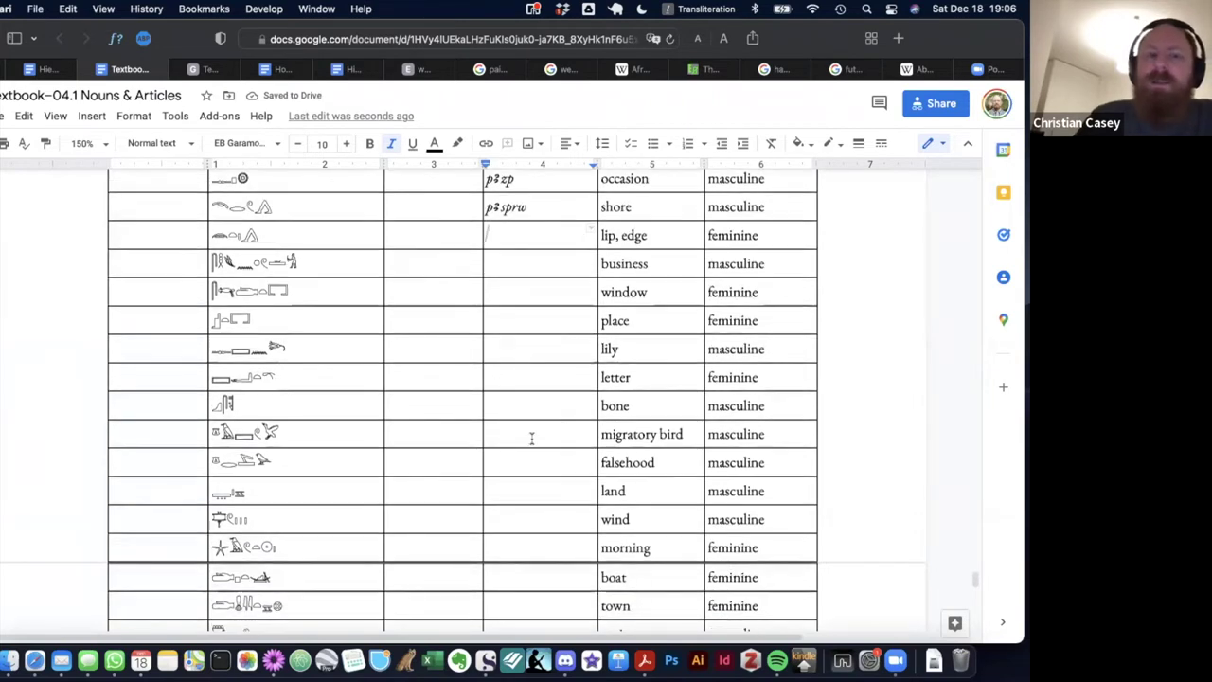
scroll(531, 437, "down", 1)
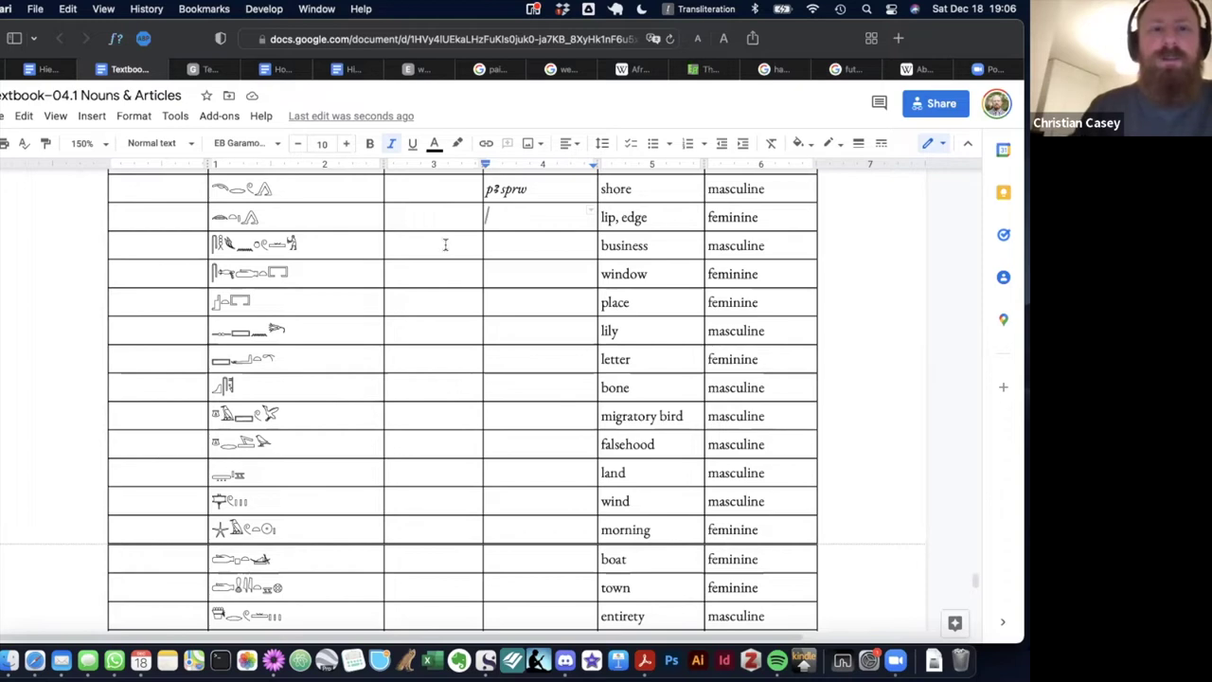
scroll(586, 348, "up", 1)
scroll(586, 348, "down", 1)
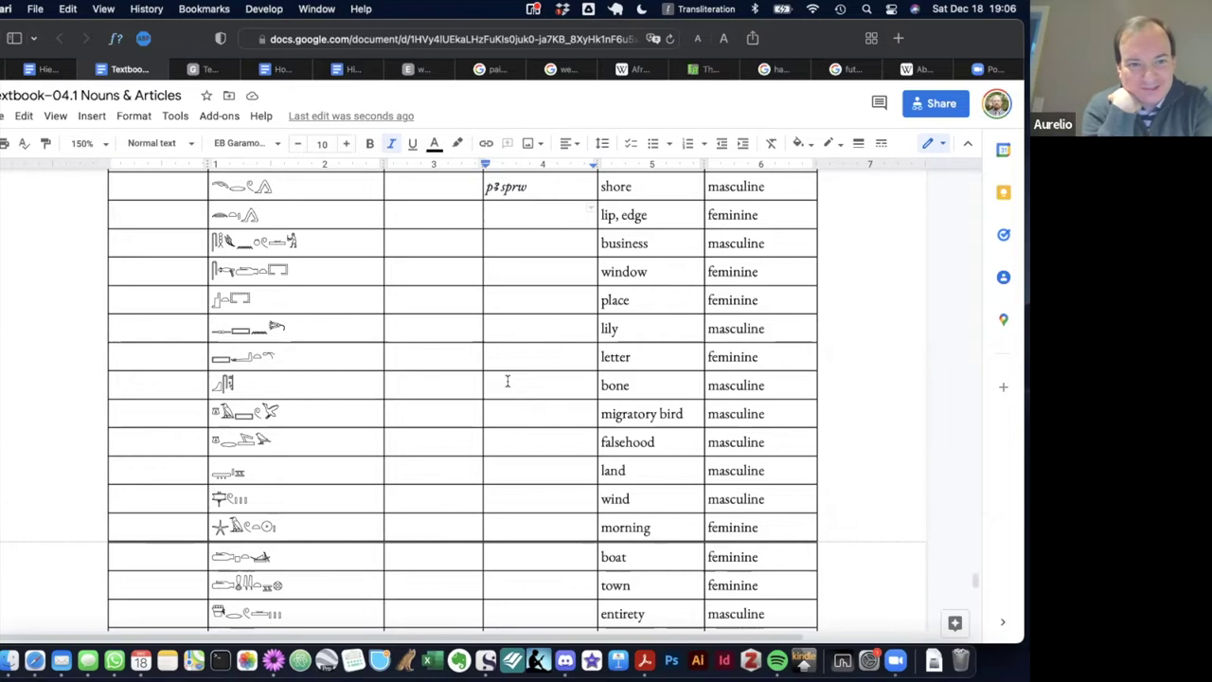
type("t")
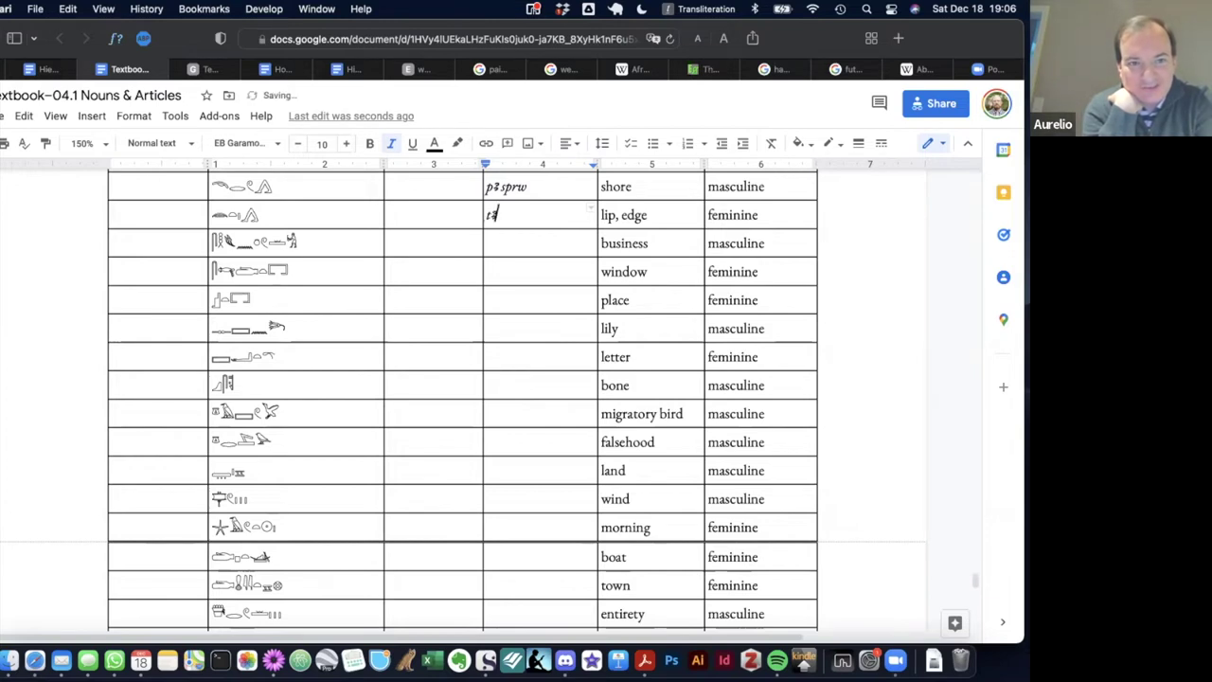
type("ꜣ sp")
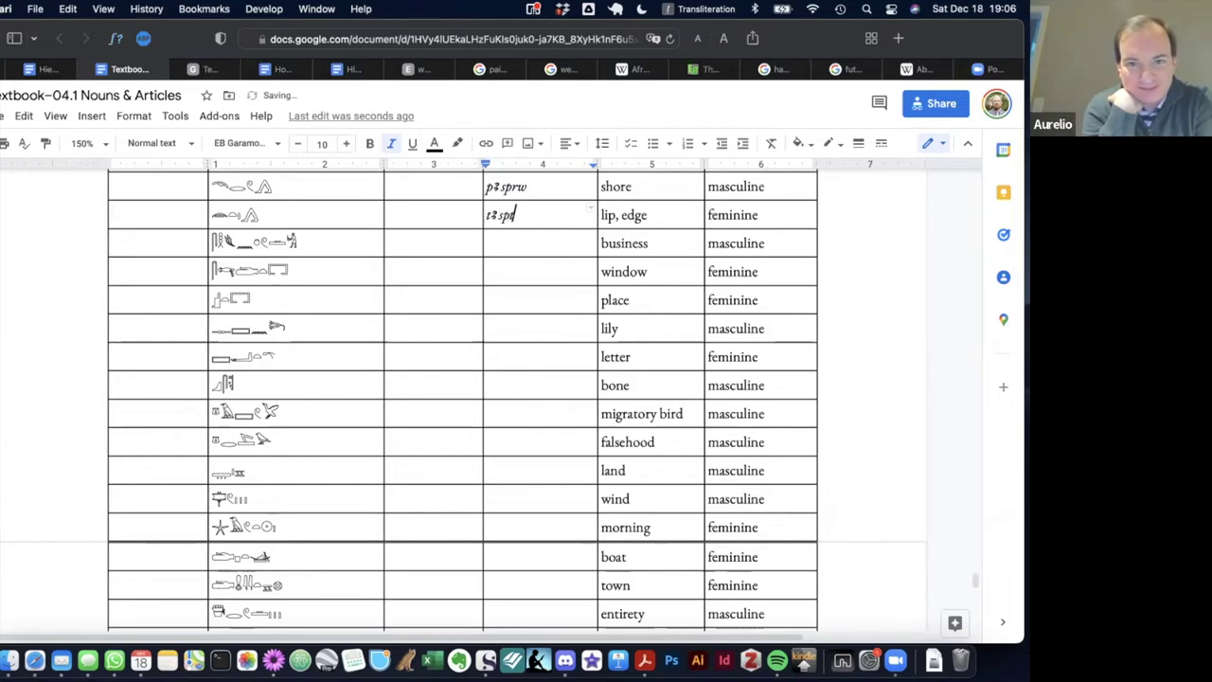
type("t")
left_click(427, 220)
Enter the transliteration pꜣ sḥnw in the fourth column of the business row.
left_click(523, 243)
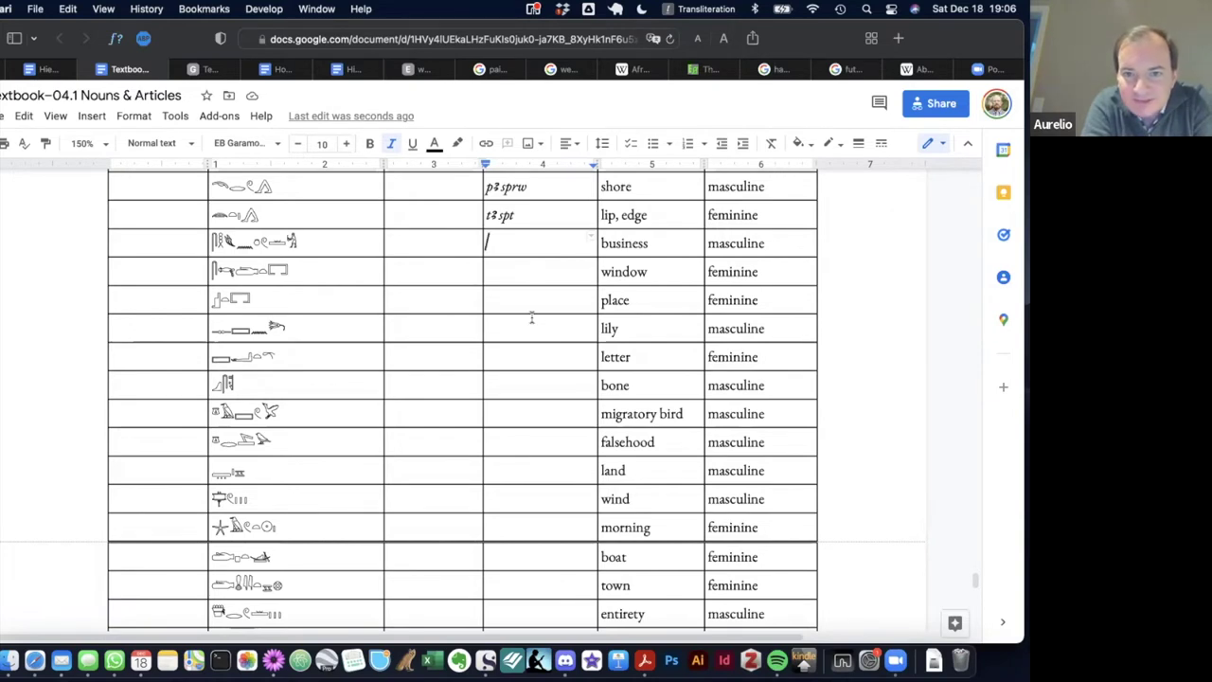
type("pꜣ s")
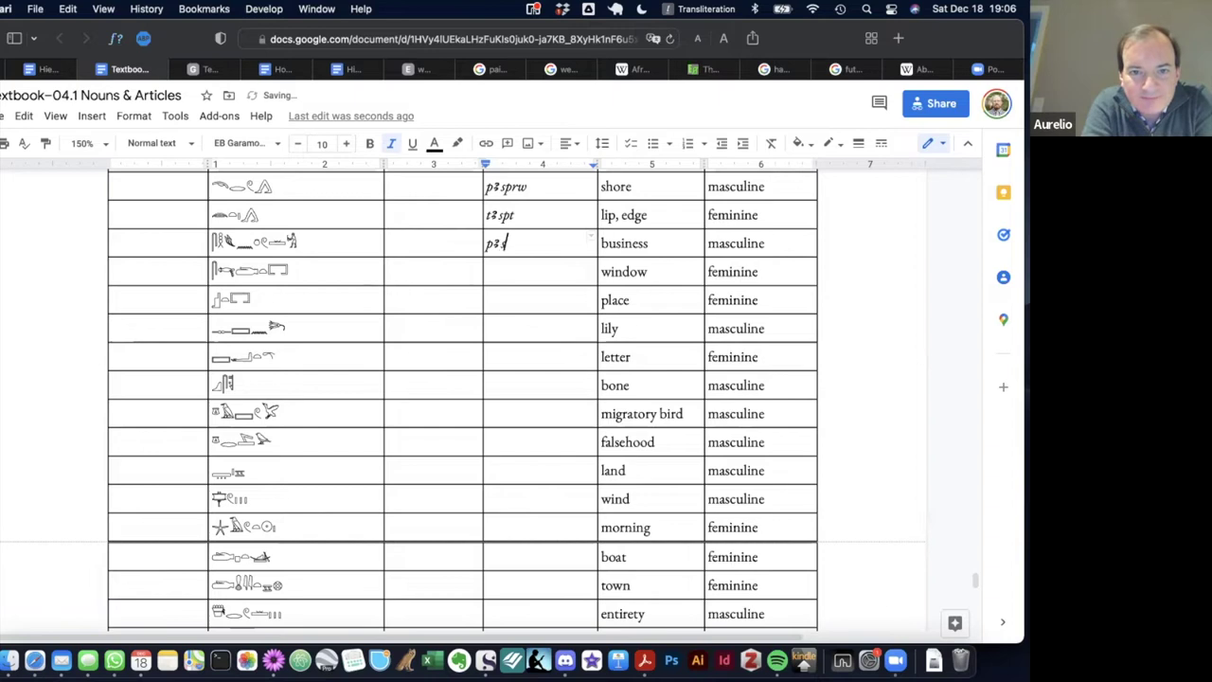
type("ḫnw")
Enter the transliteration tꜣ sšdt in the fourth column of the window row.
left_click(518, 276)
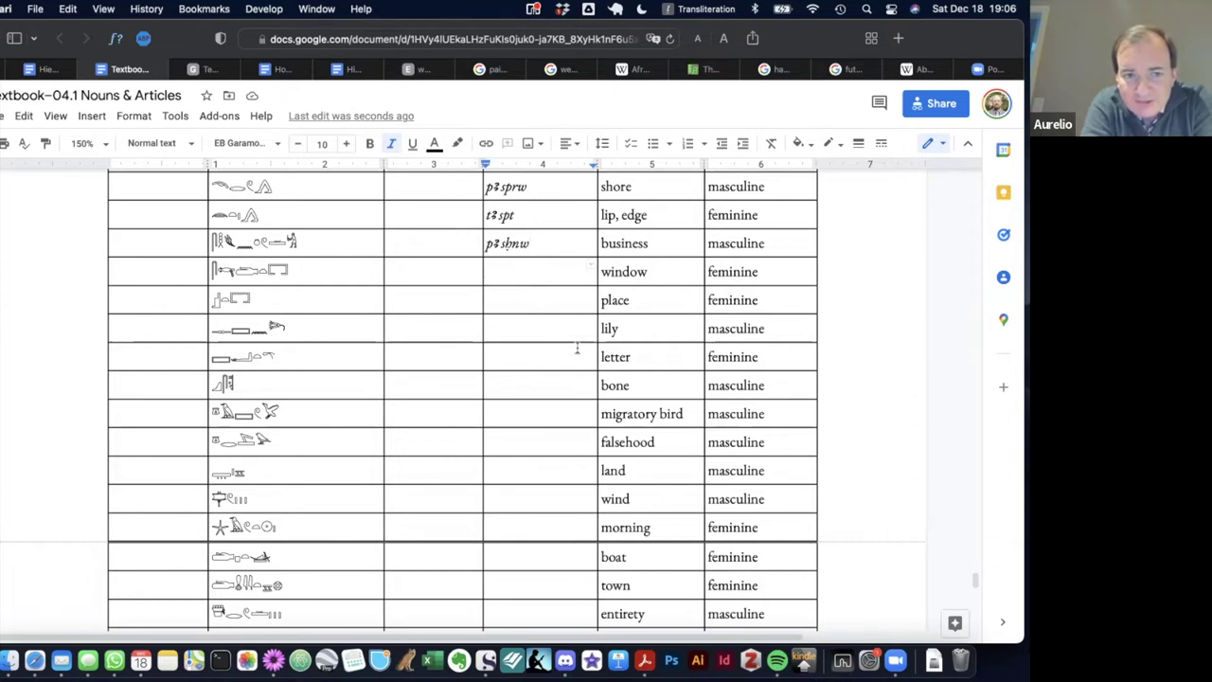
type("tꜣ")
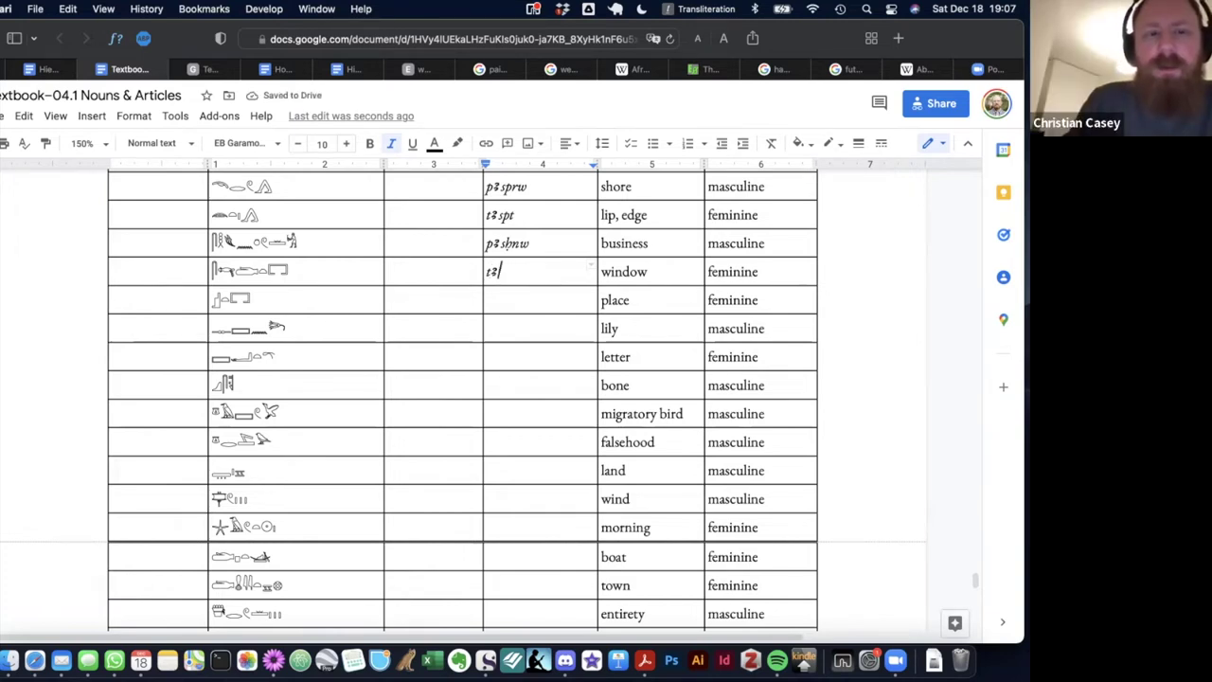
type(" sš")
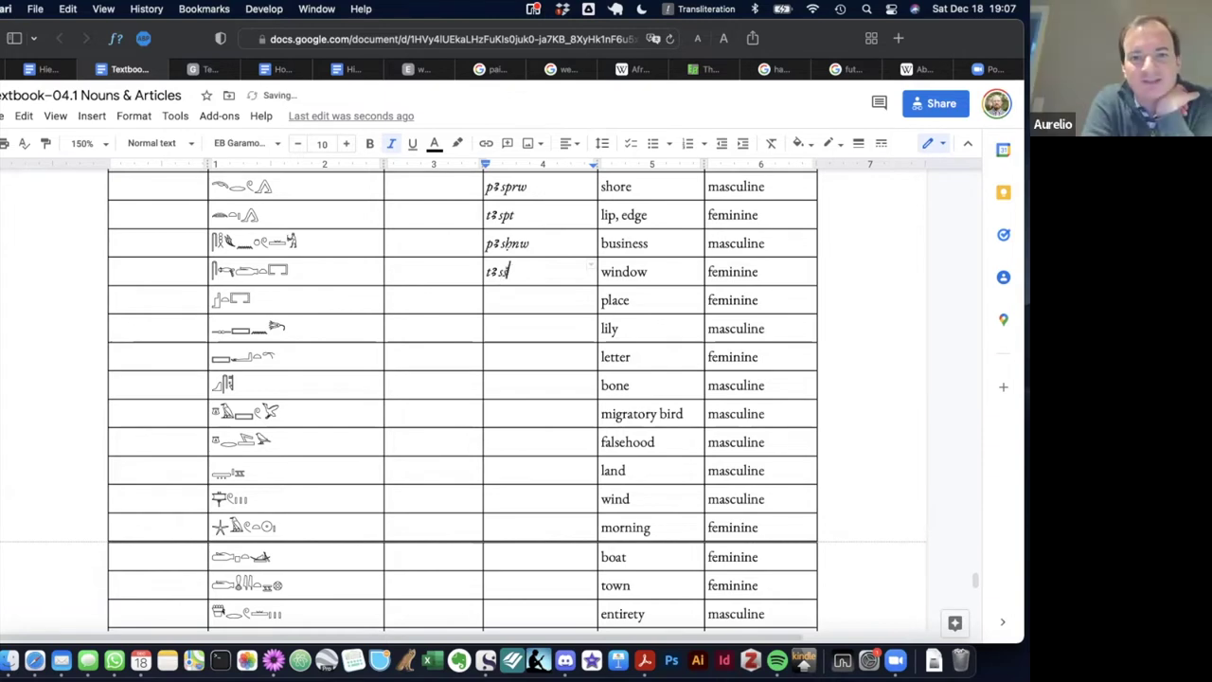
type("dt")
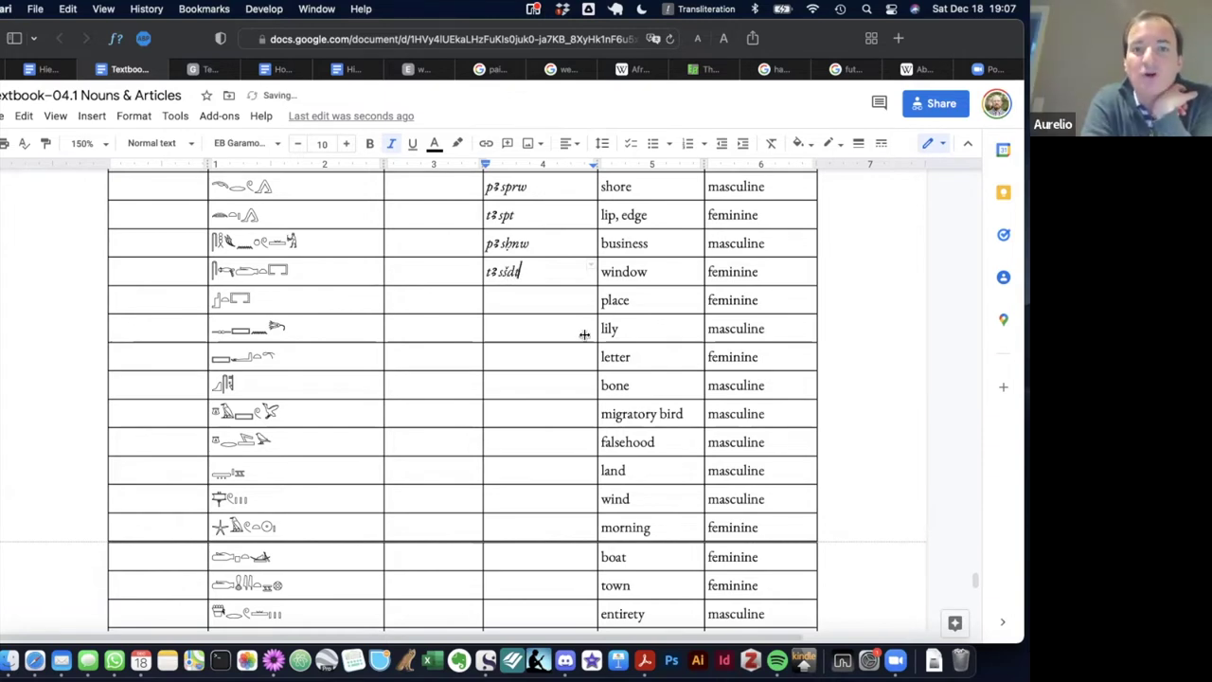
Switch the keyboard input to Coptic and enter ⲧϣⲉϣⲱⲧ in the third column of the window row.
left_click(437, 274)
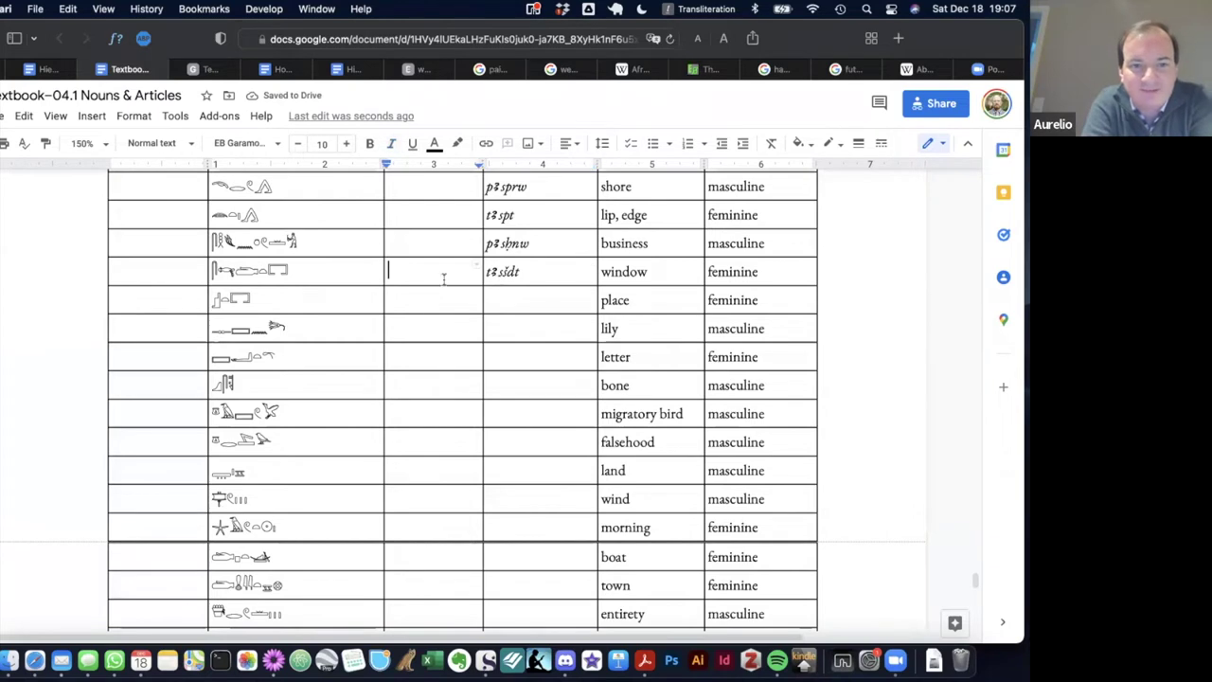
key("ctrl+space")
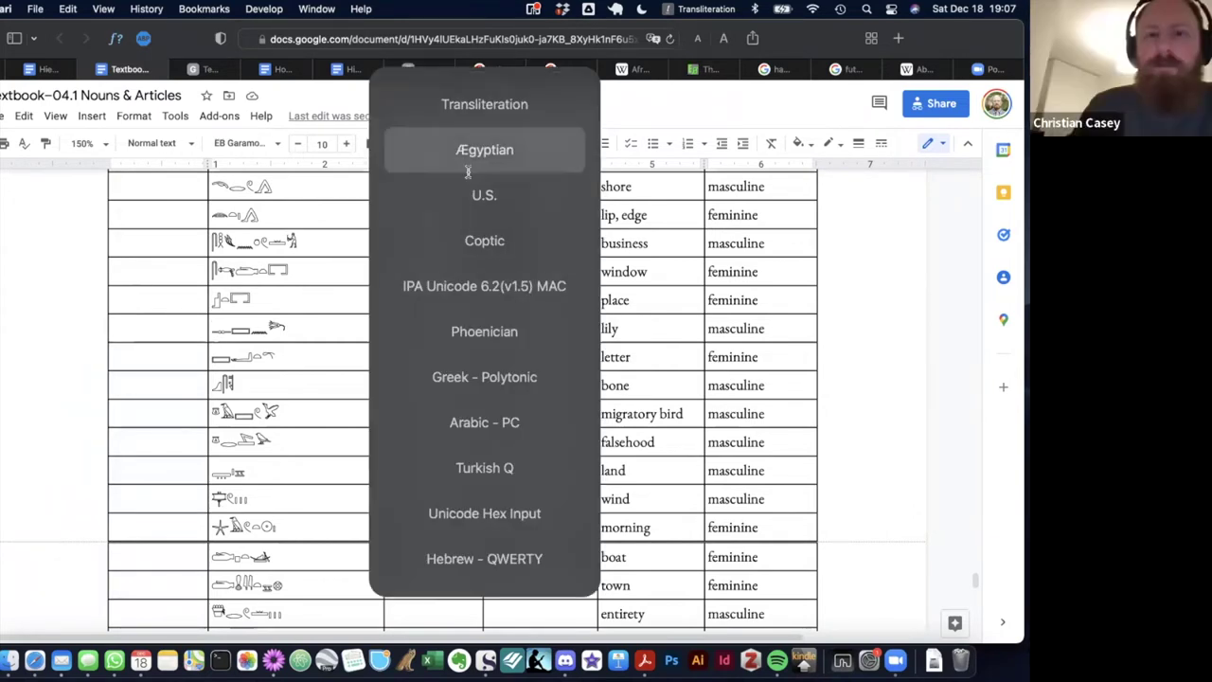
left_click(499, 252)
type("Tⲱⲉⲱ")
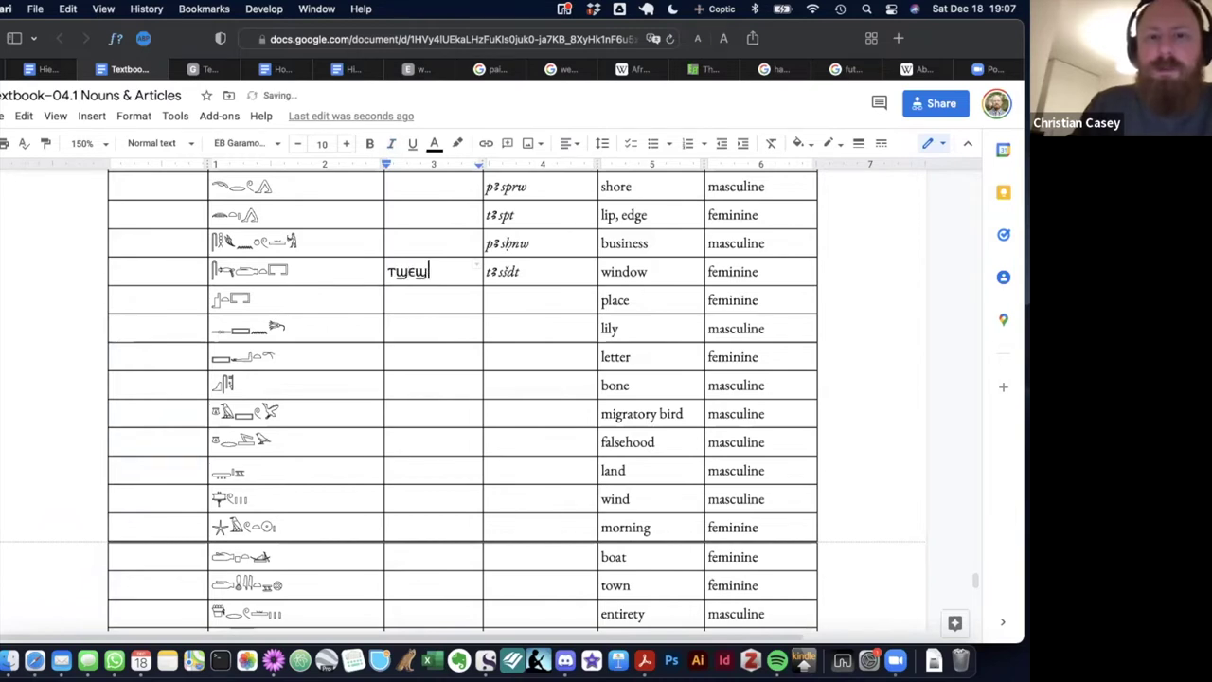
type("ⲟⲩ")
key("BackSpace")
key("BackSpace")
type("ⲱⲧ")
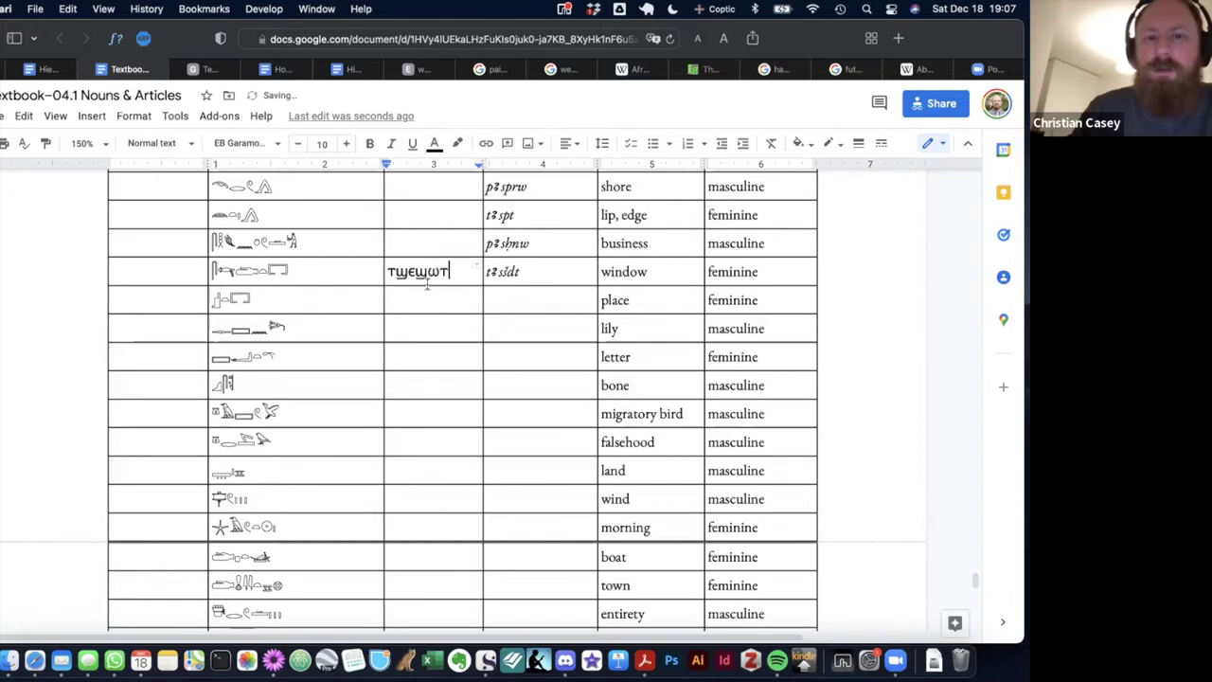
Replace the initial ⲧ of the Coptic word in the window row with ⲡ, using the Coptic keyboard input.
left_click(504, 300)
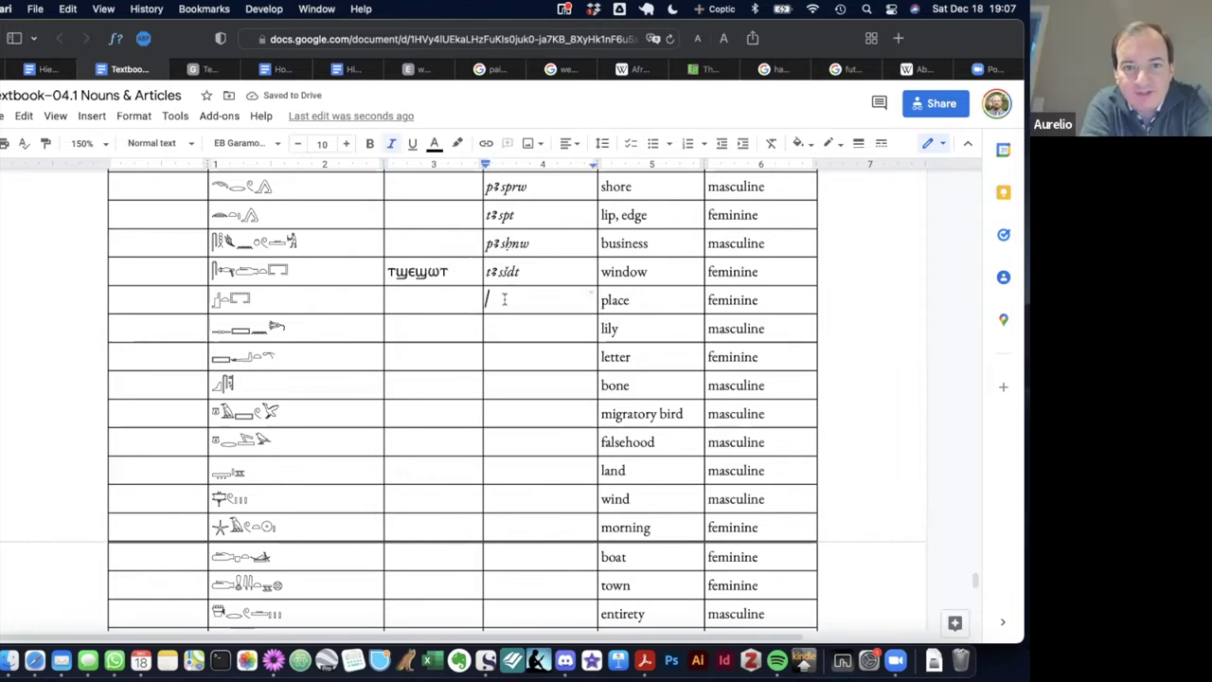
key("ctrl+space")
left_click(451, 272)
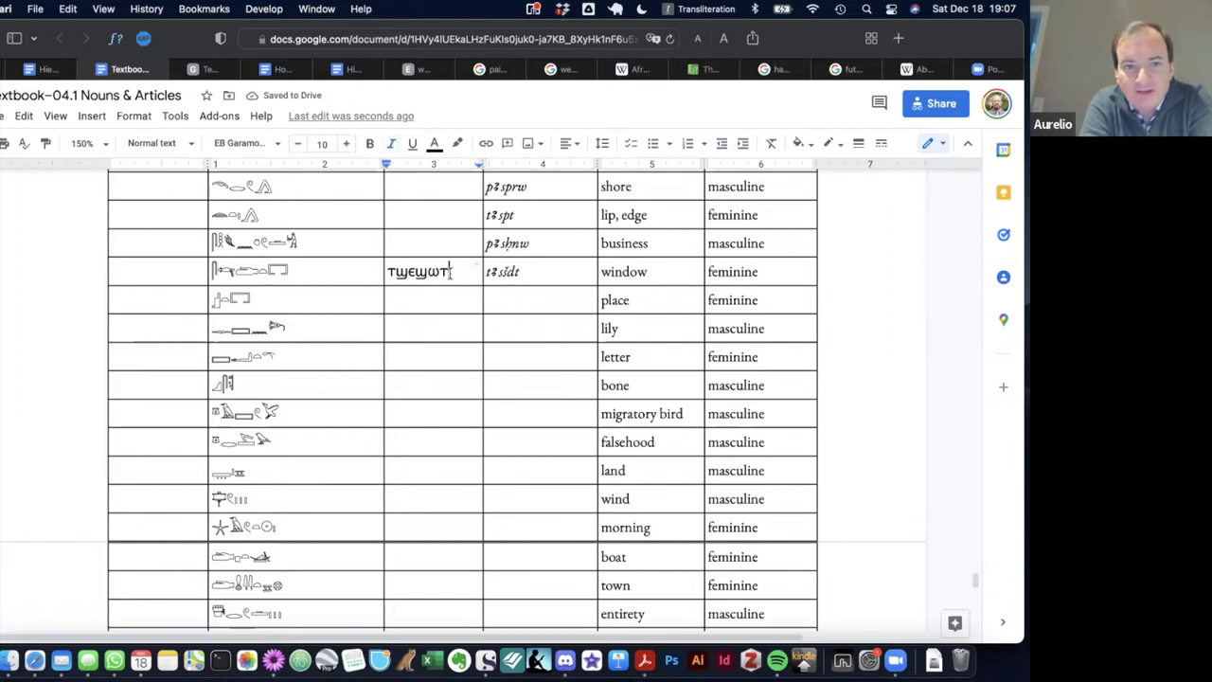
key("Left")
key("Left")
key("Left")
key("Left")
key("Left")
key("BackSpace")
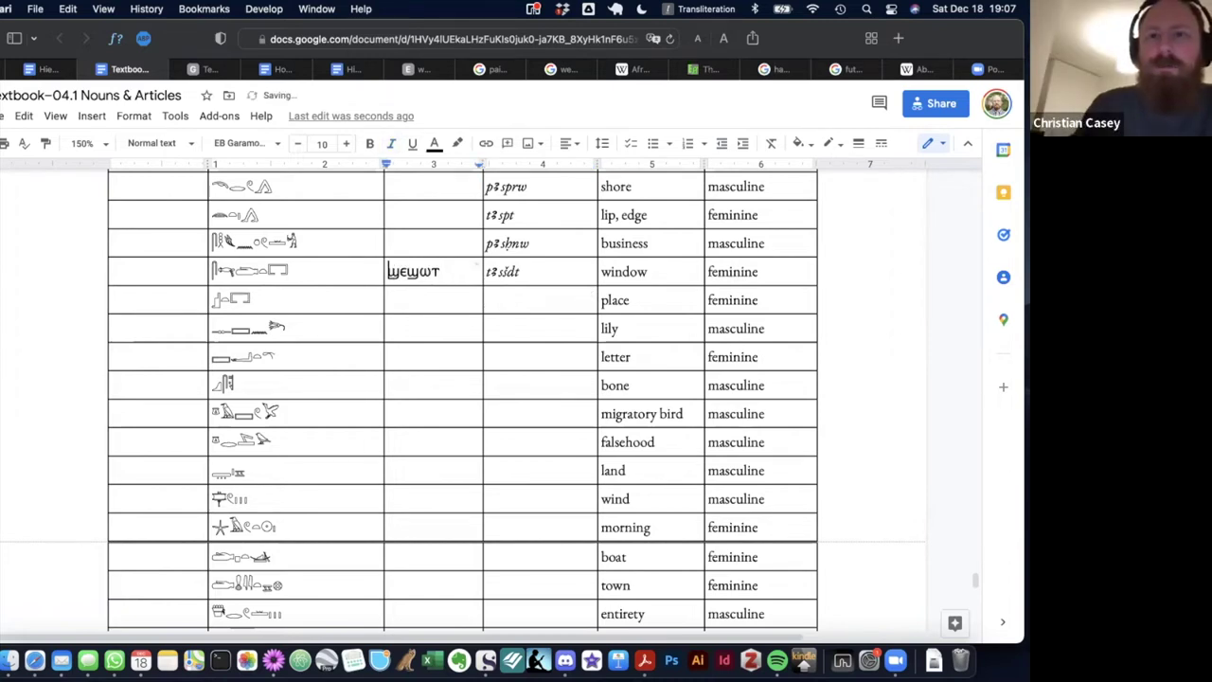
key("ctrl+space")
type("ⲡ")
Switch the keyboard input back to Transliteration and enter tꜣ ist in the fourth column of the place row.
left_click(550, 295)
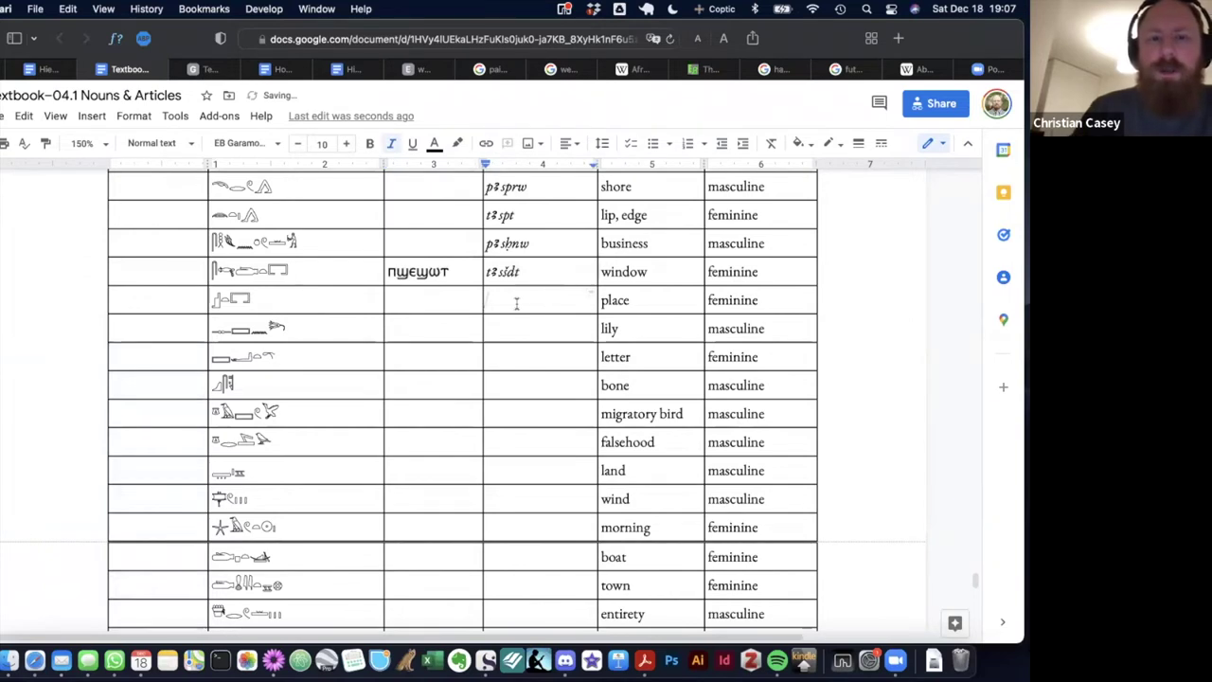
key("ctrl+space")
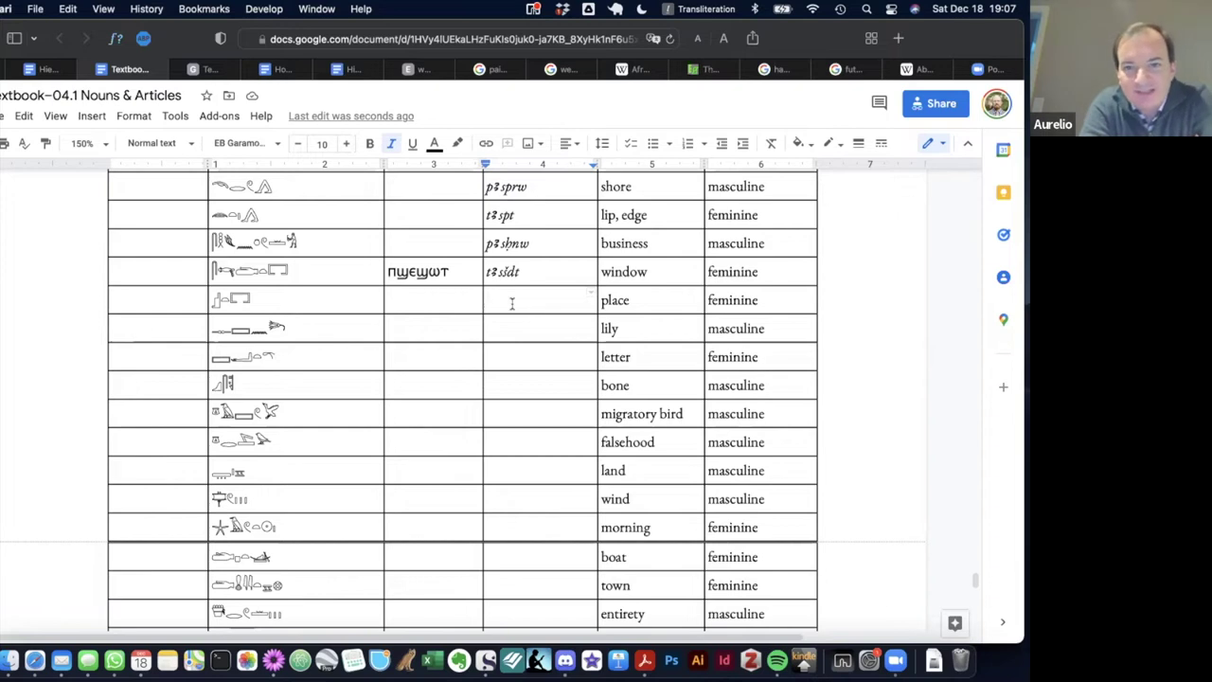
type("tꜣ")
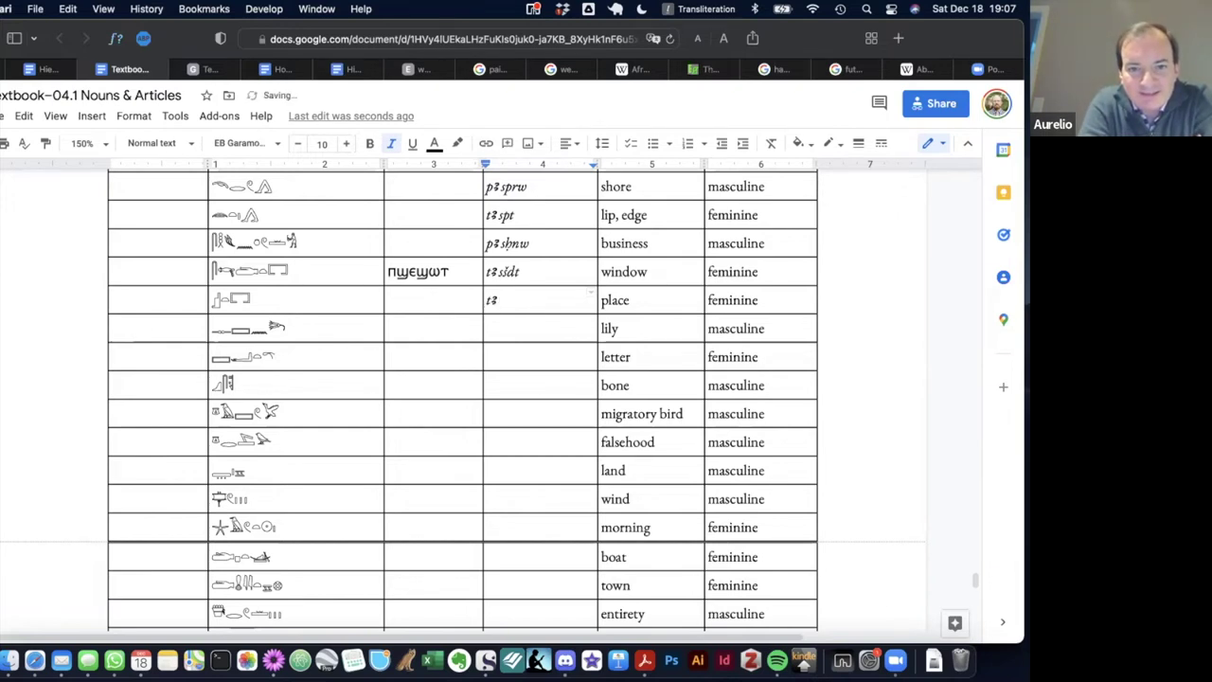
type("i")
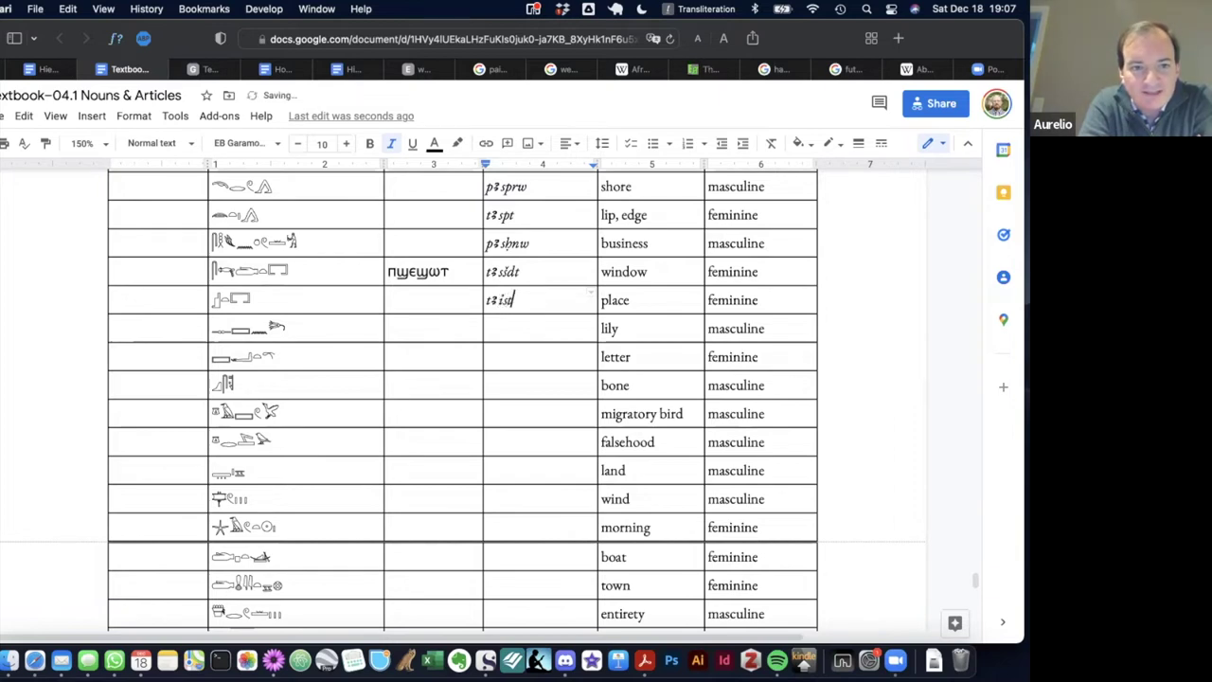
Enter the transliterations pꜣ zšn in the lily row and tꜣ šꜥt in the letter row of the fourth column.
left_click(518, 323)
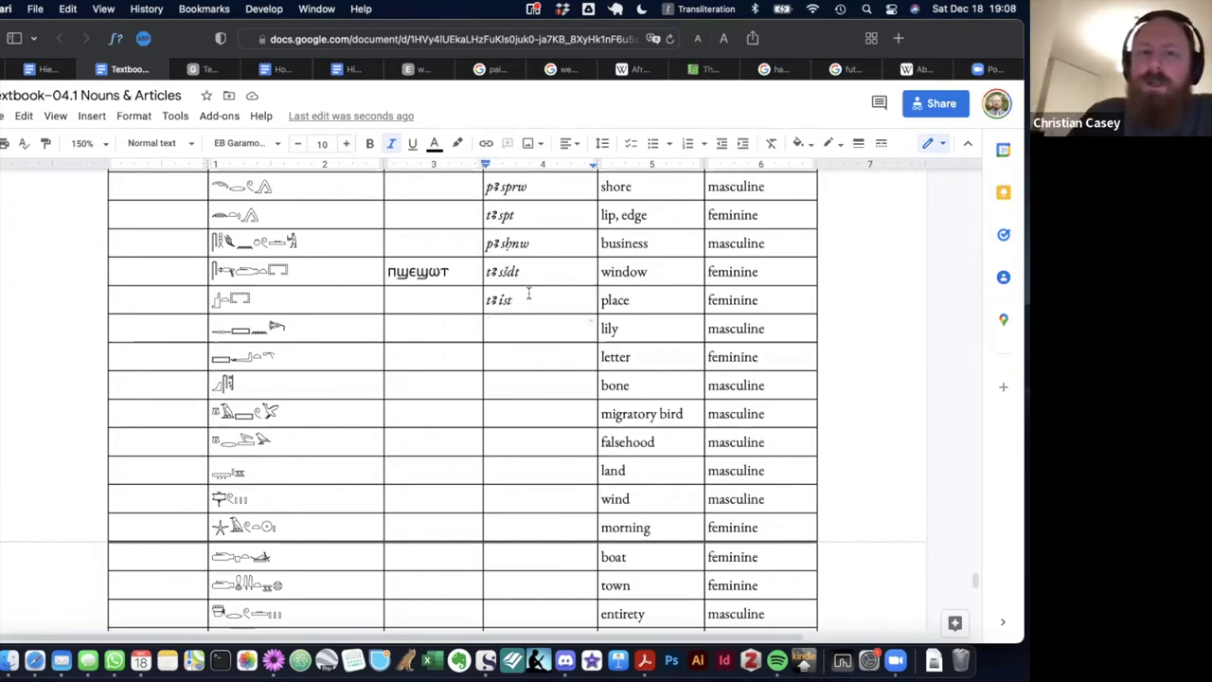
type("pꜣ zšn")
left_click(510, 354)
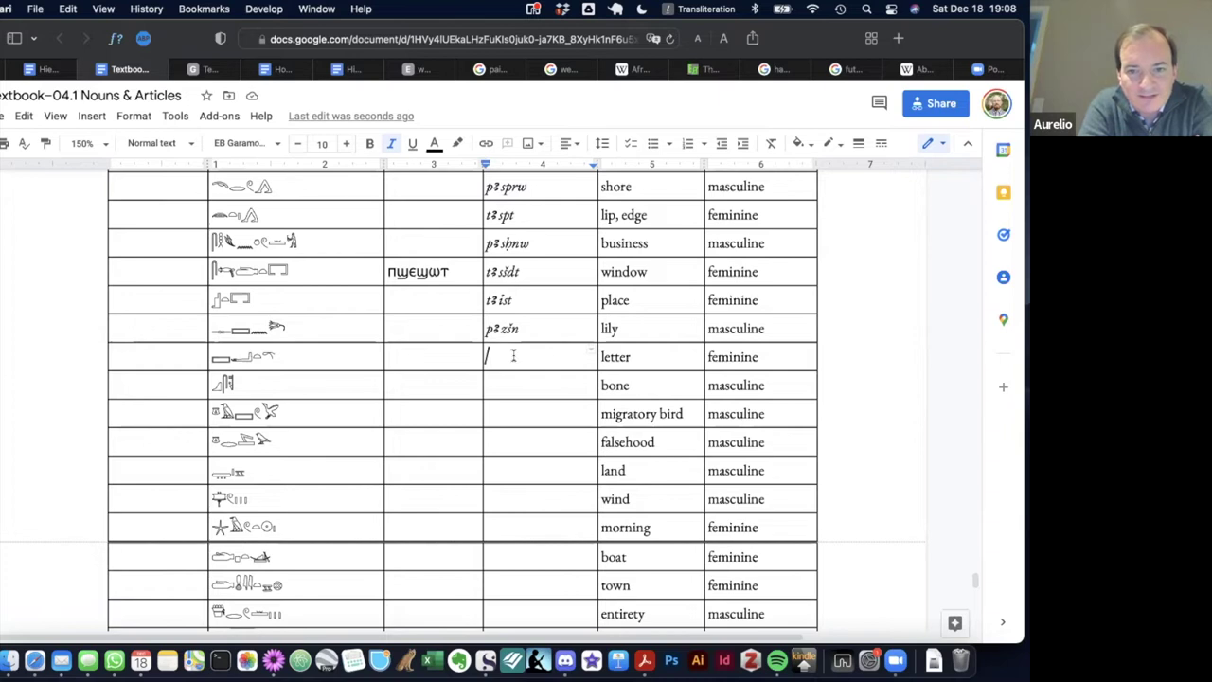
type("tꜣ šꜥt")
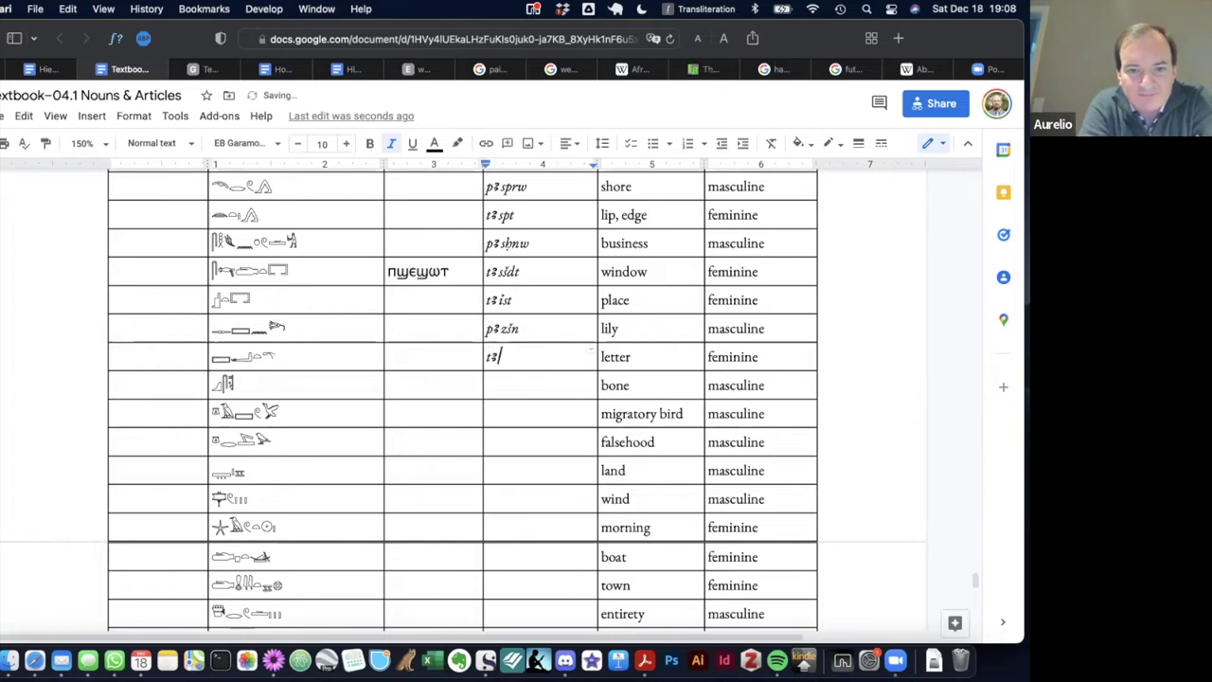
Enter the transliterations pꜣ qs for bone and pꜣ gꜣšw for migratory bird in the fourth column.
left_click(502, 386)
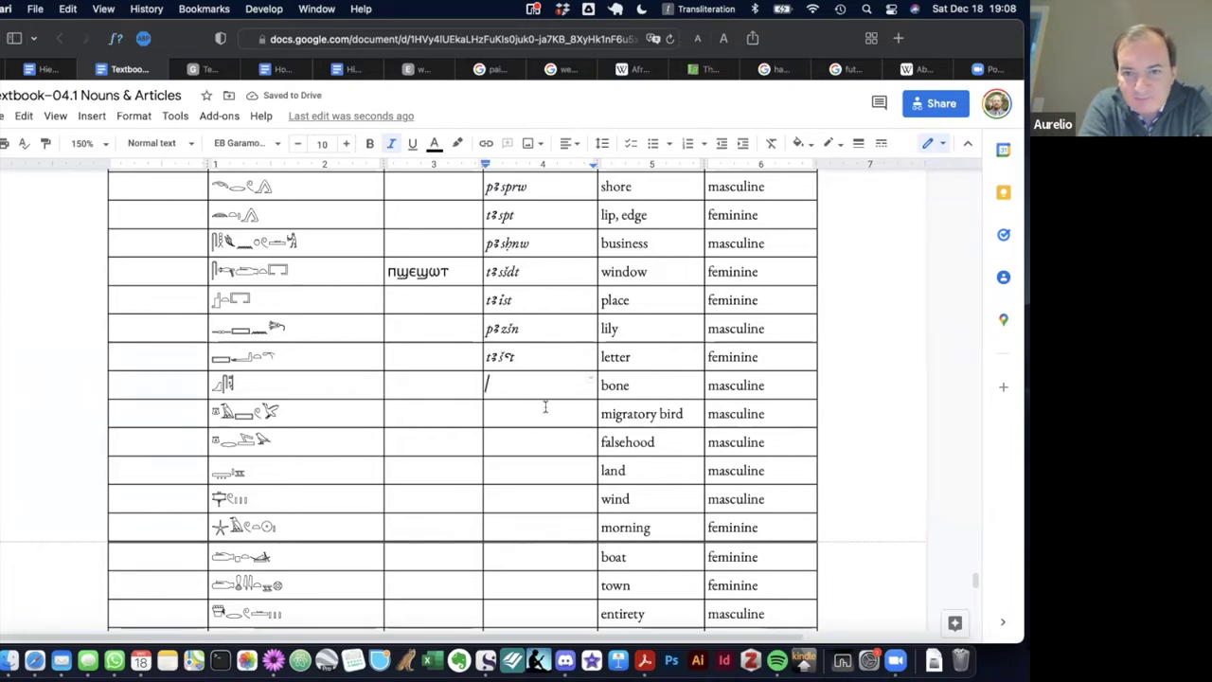
type("pꜣ qs")
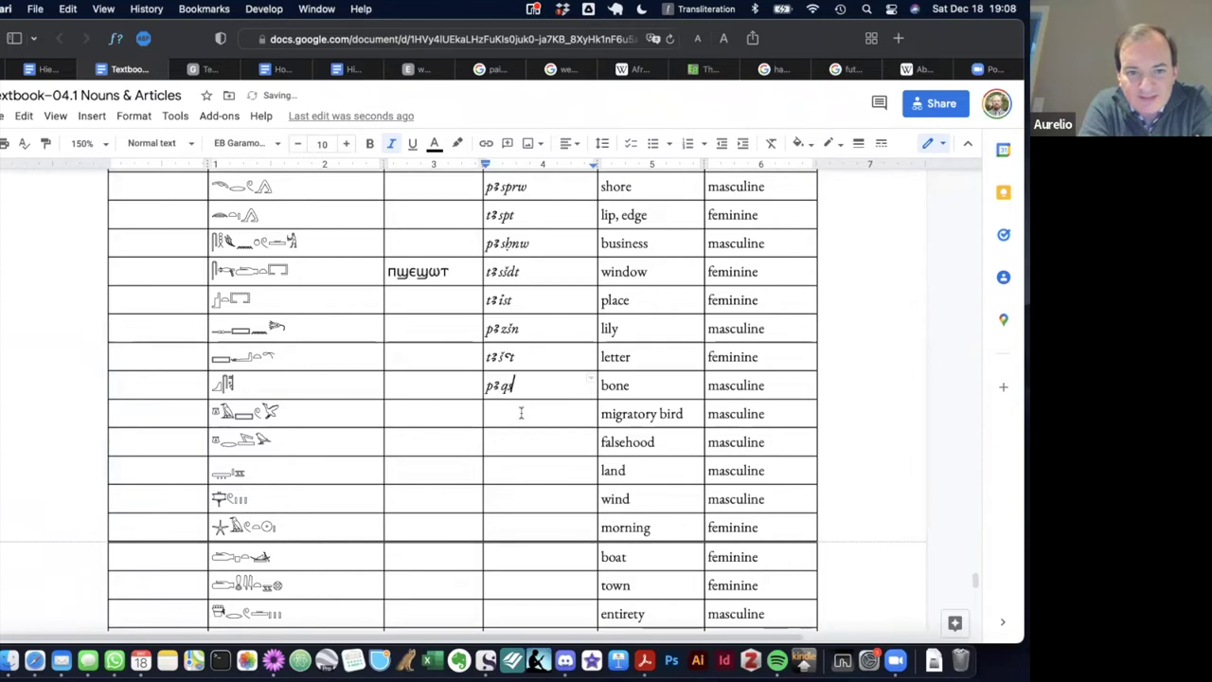
left_click(521, 413)
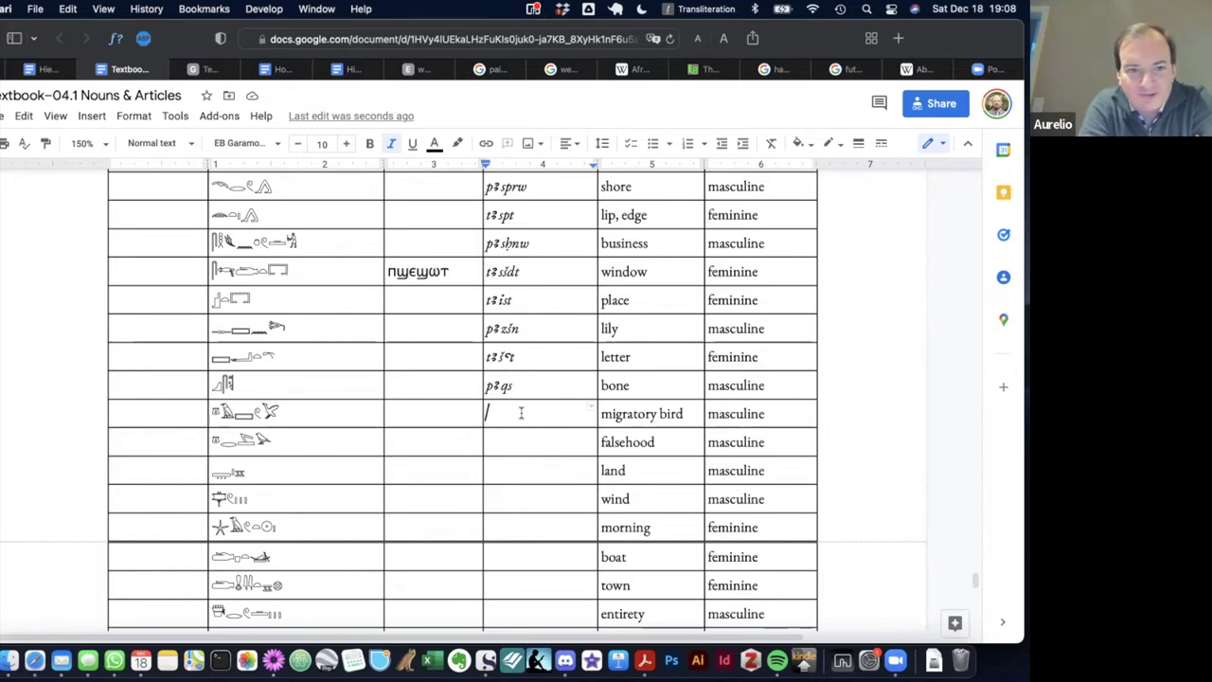
type("pꜣ gꜣ")
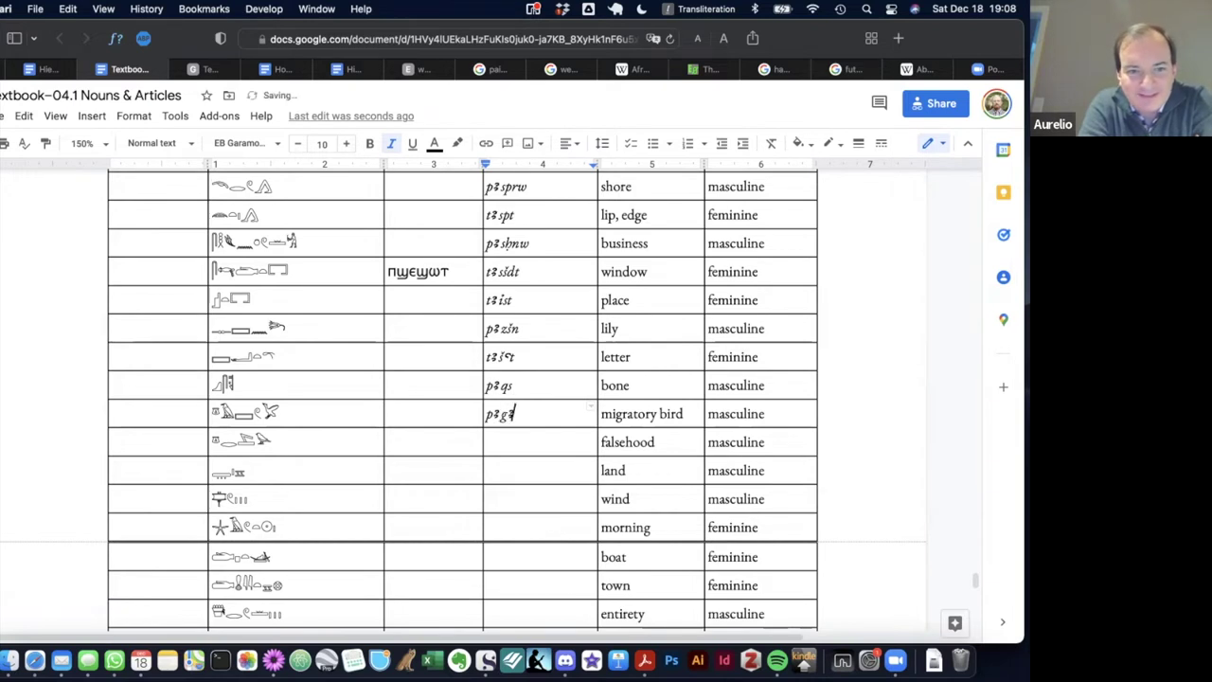
type("šw")
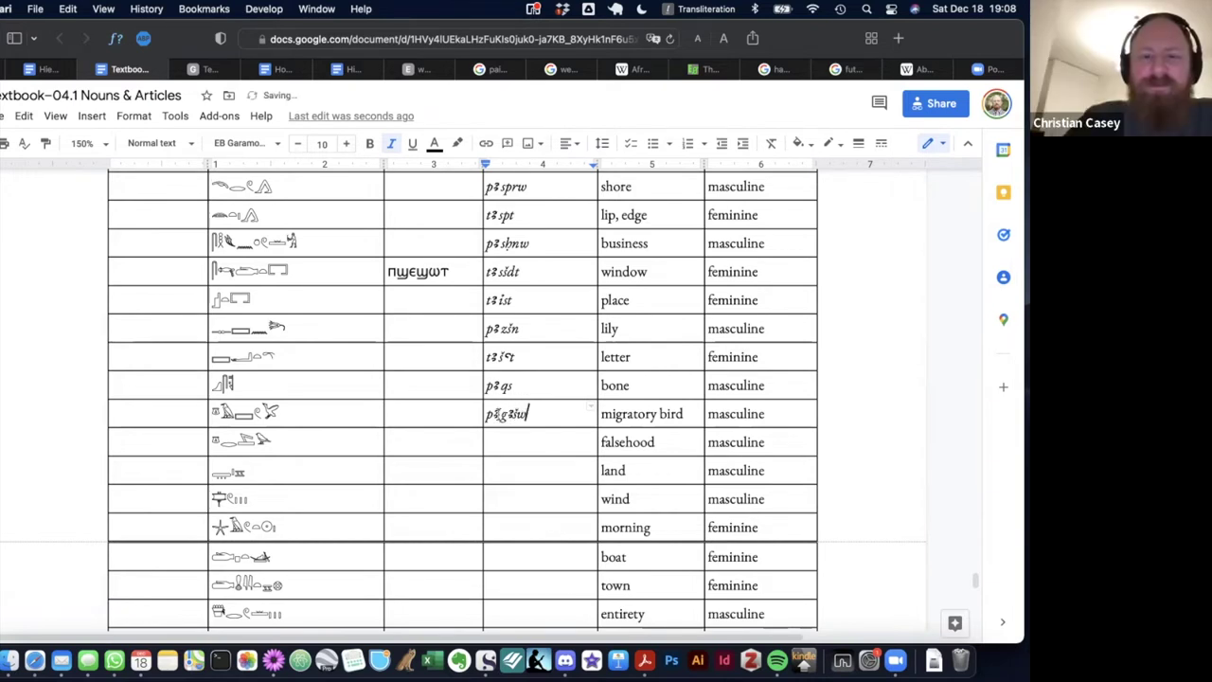
Enter the transliterations pꜣ grg for falsehood and pꜣ tꜣ for land in the fourth column.
left_click(519, 435)
scroll(455, 427, "down", 3)
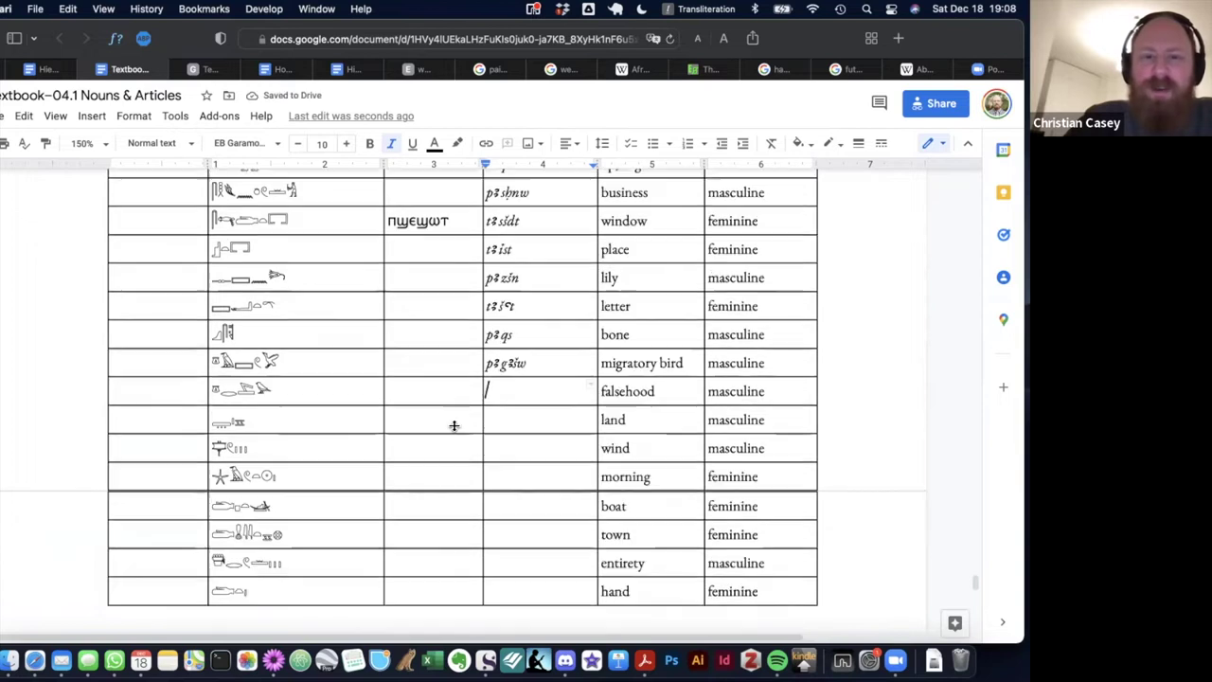
scroll(455, 427, "down", 1)
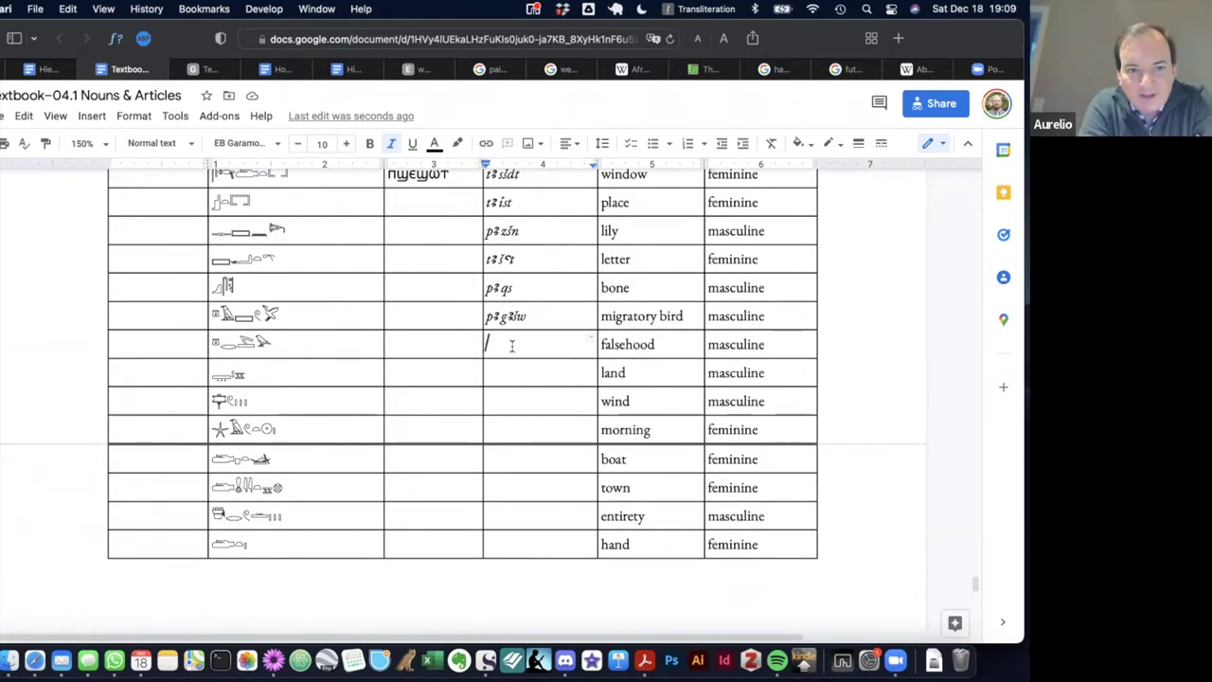
type("pꜣ")
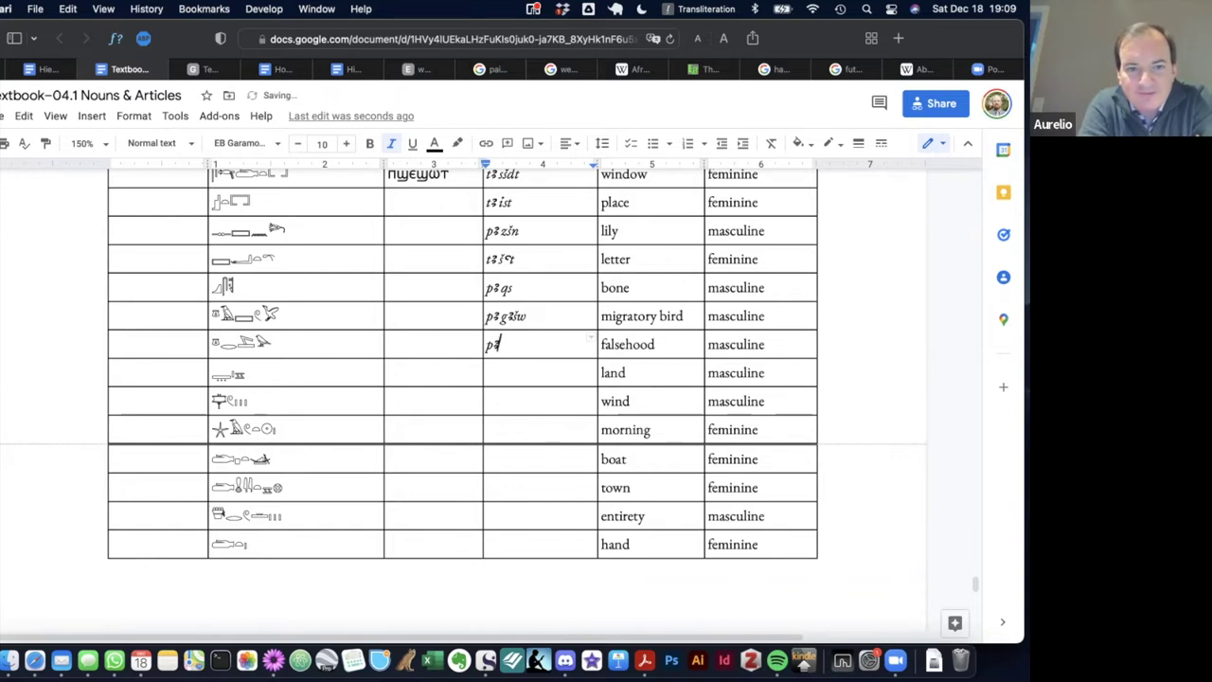
type("grg")
left_click(534, 373)
type("pꜣ t")
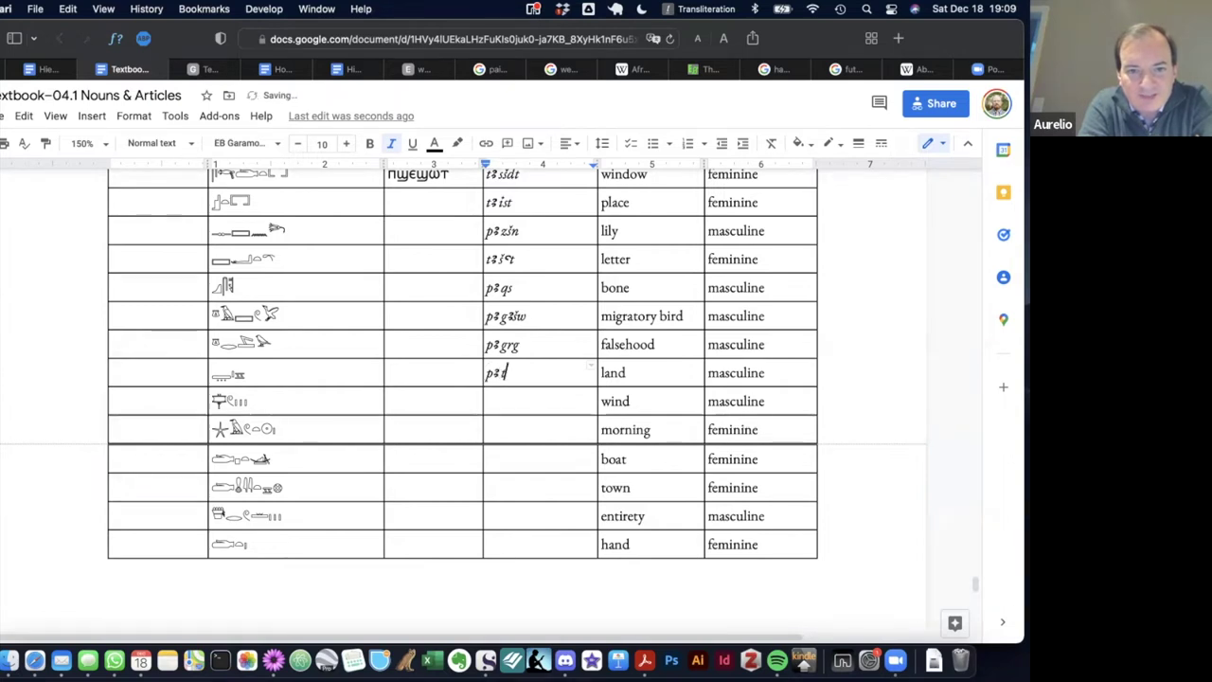
type("ꜣ")
Fill the wind row with Coptic ⲡⲧⲏⲩ in the third column and transliteration pꜣ ṯꜣw in the fourth, switching the keyboard input for each.
left_click(502, 398)
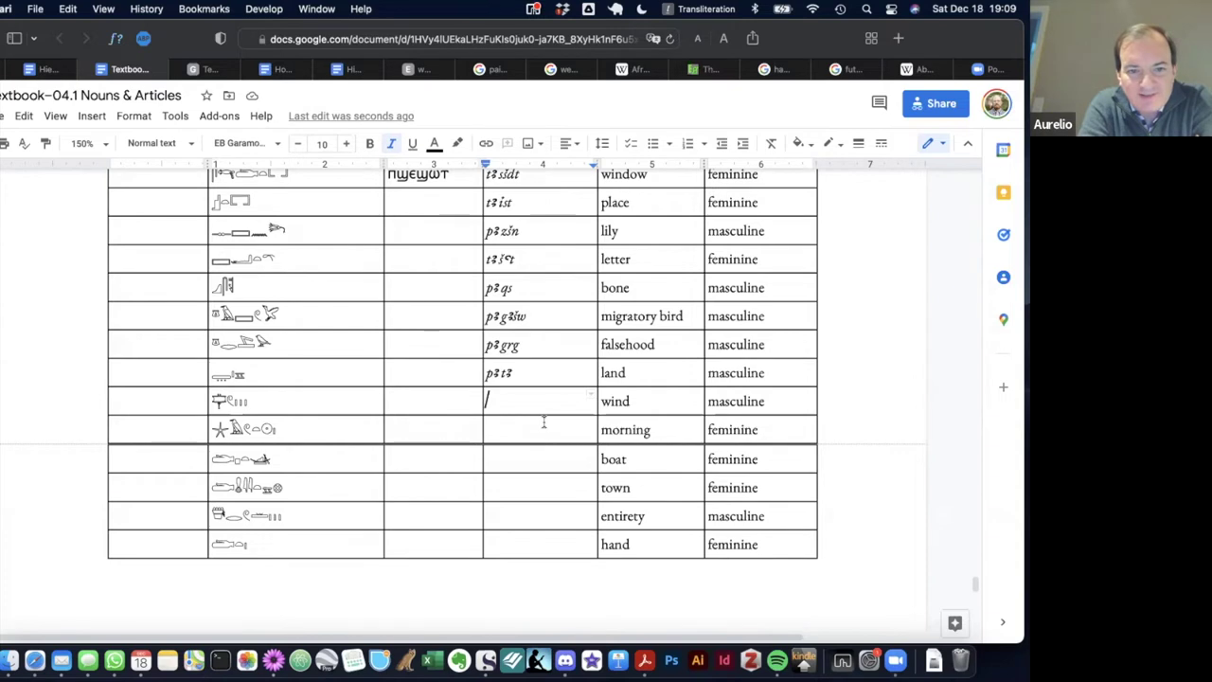
type("pꜣ")
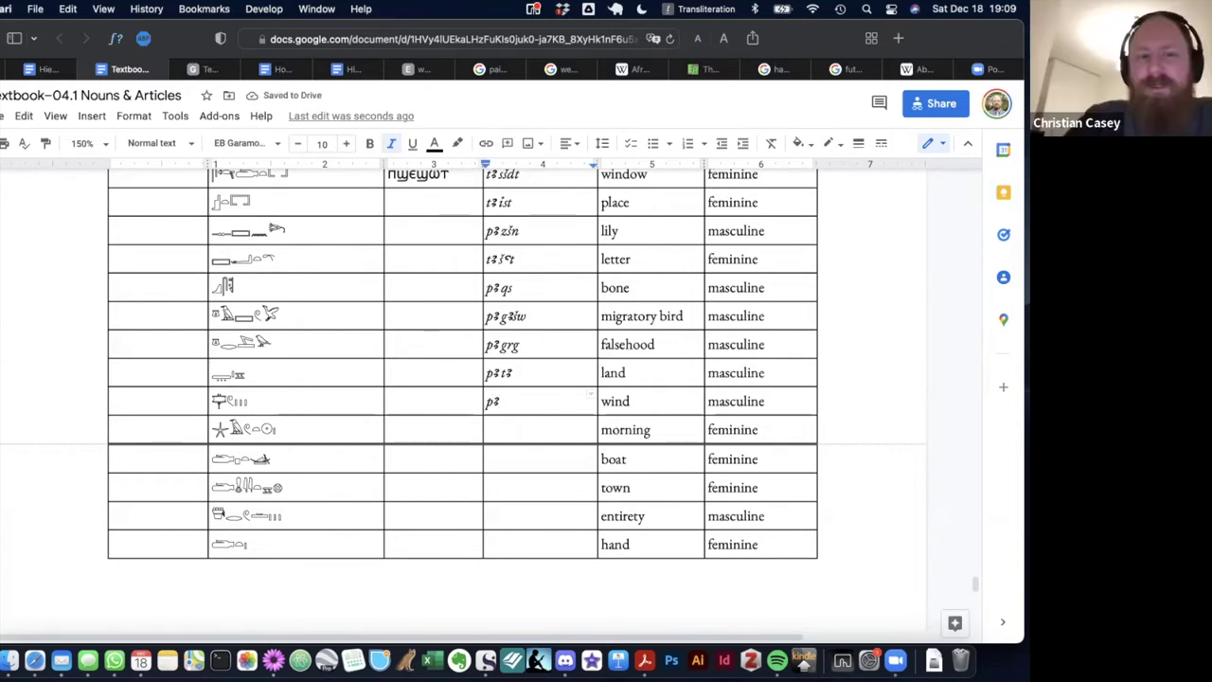
left_click(422, 402)
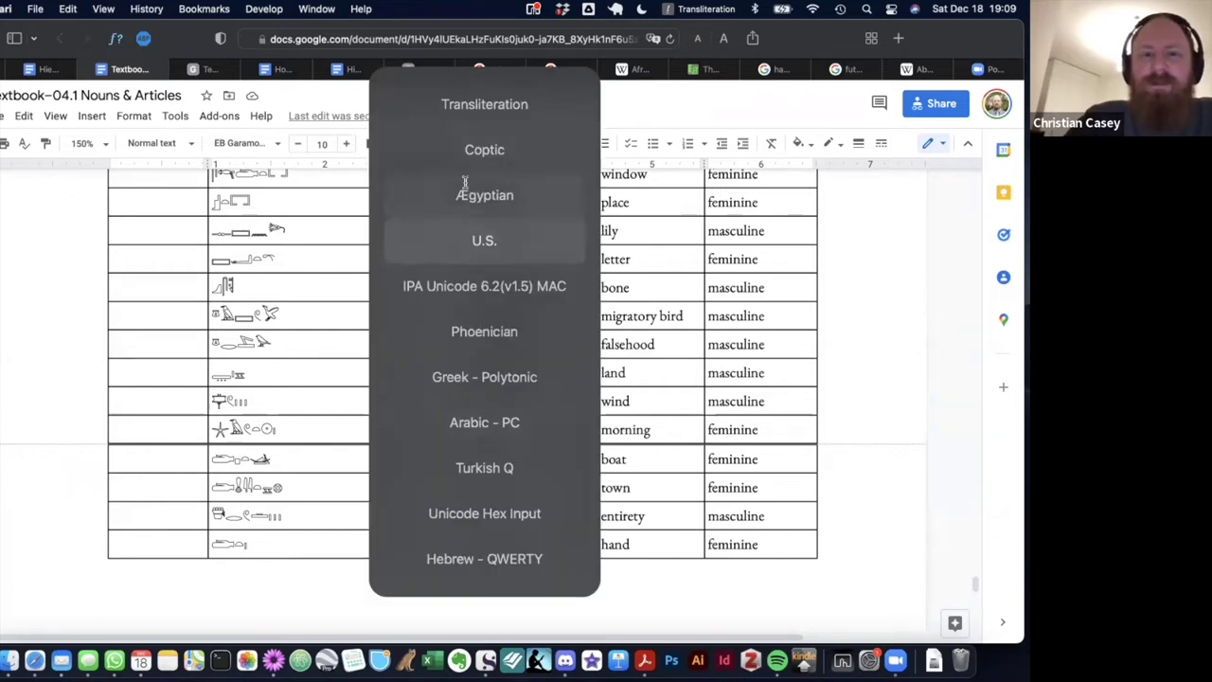
left_click(447, 156)
type("ⲡⲧⲏⲩ")
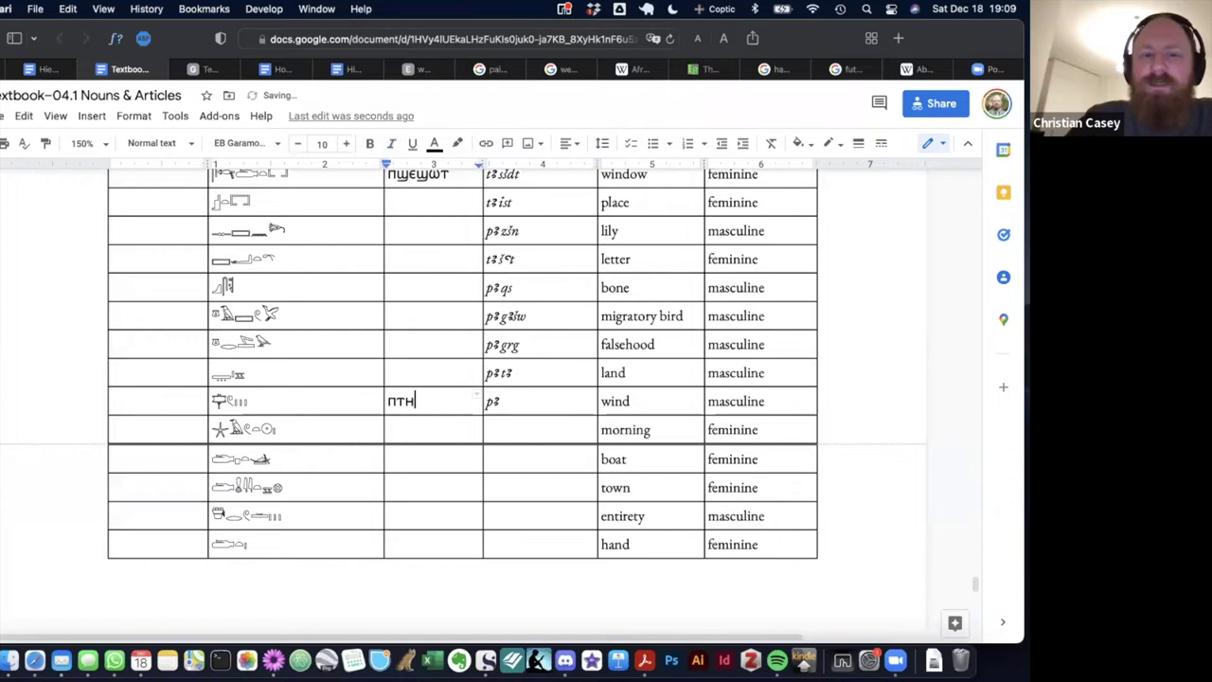
left_click(520, 400)
key("ctrl+space")
type("tꜣw")
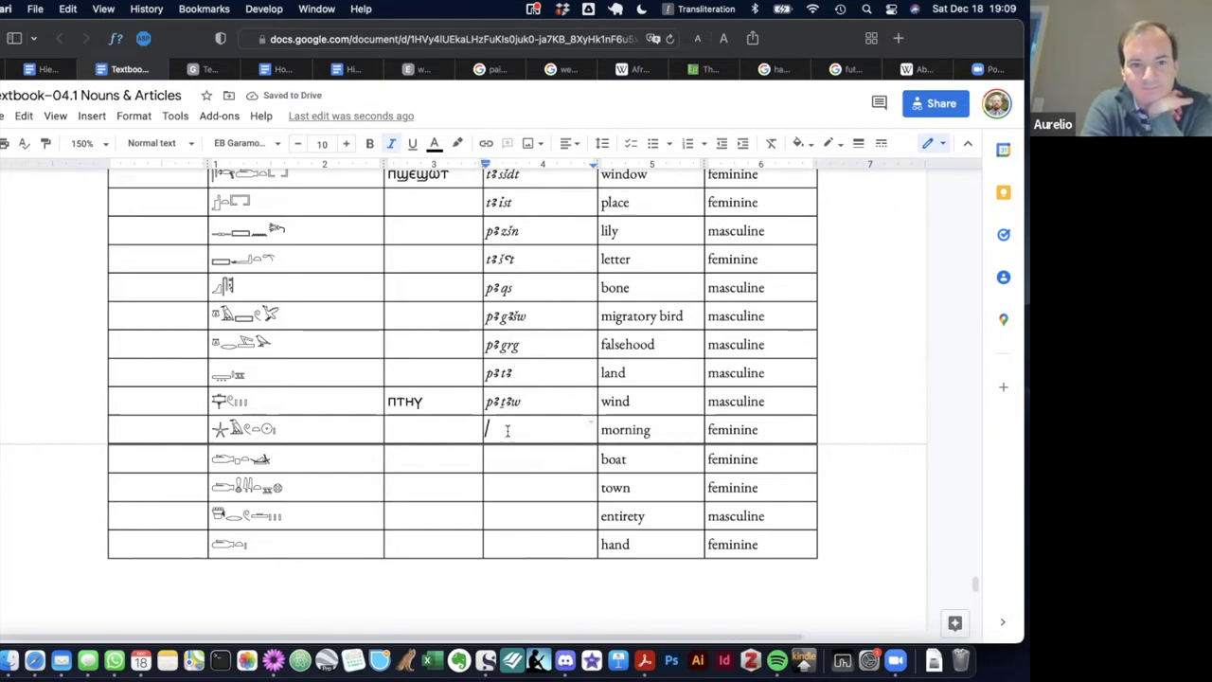
Enter the transliteration pꜣ dꜣwt in the fourth column of the morning row, with the ꜣ before the w.
key("ctrl+space")
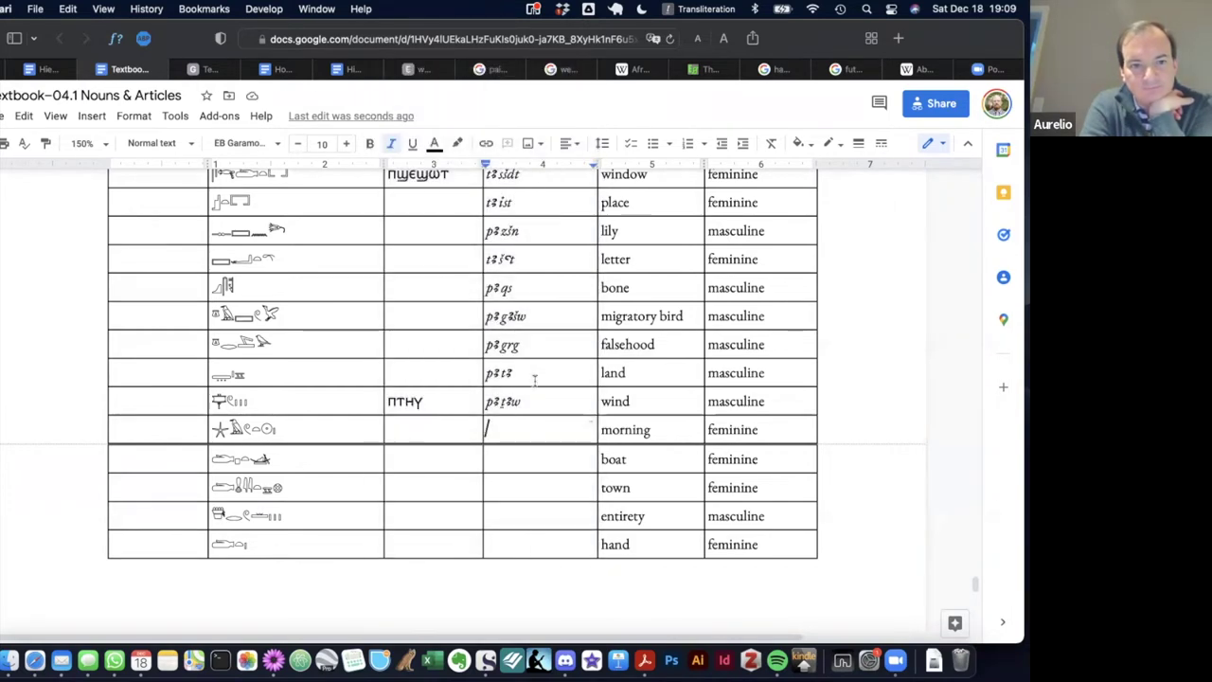
scroll(525, 433, "down", 1)
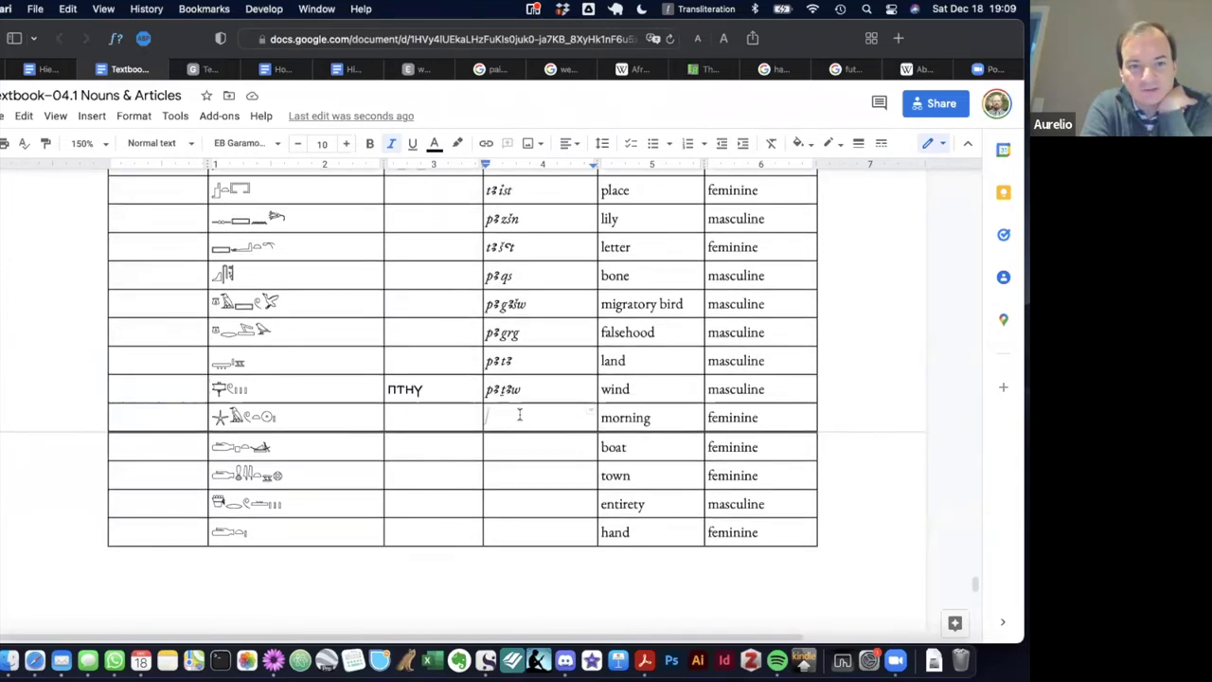
type("pȝ dw")
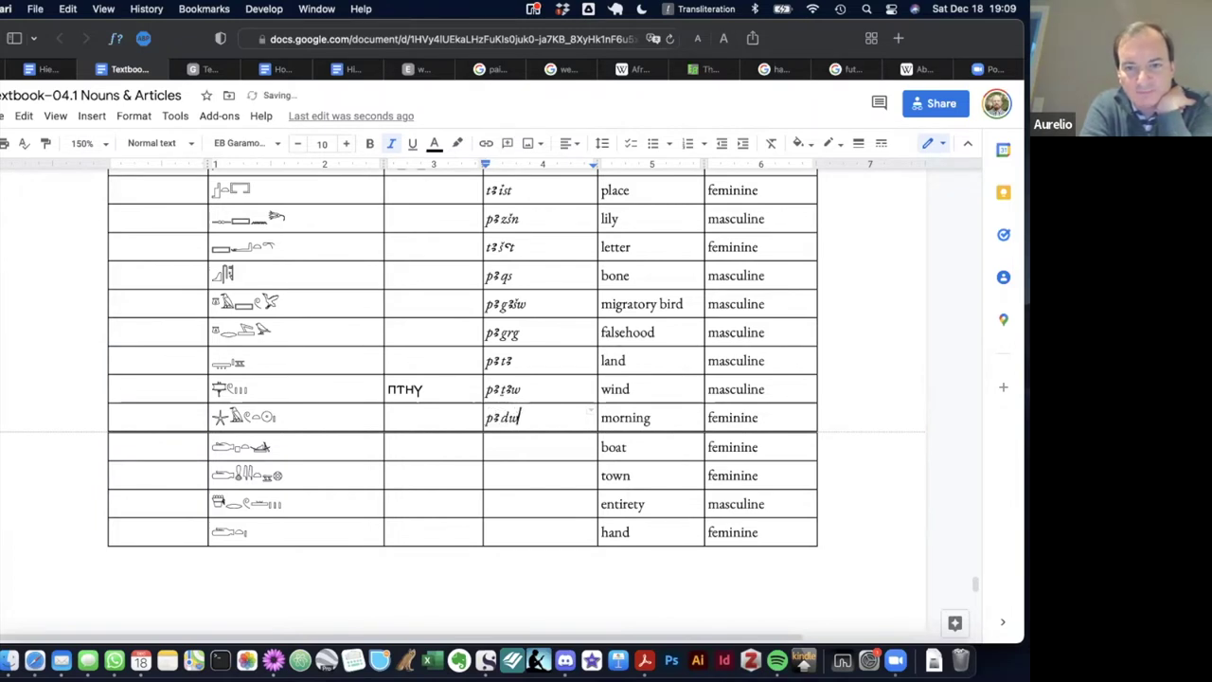
type("ȝt")
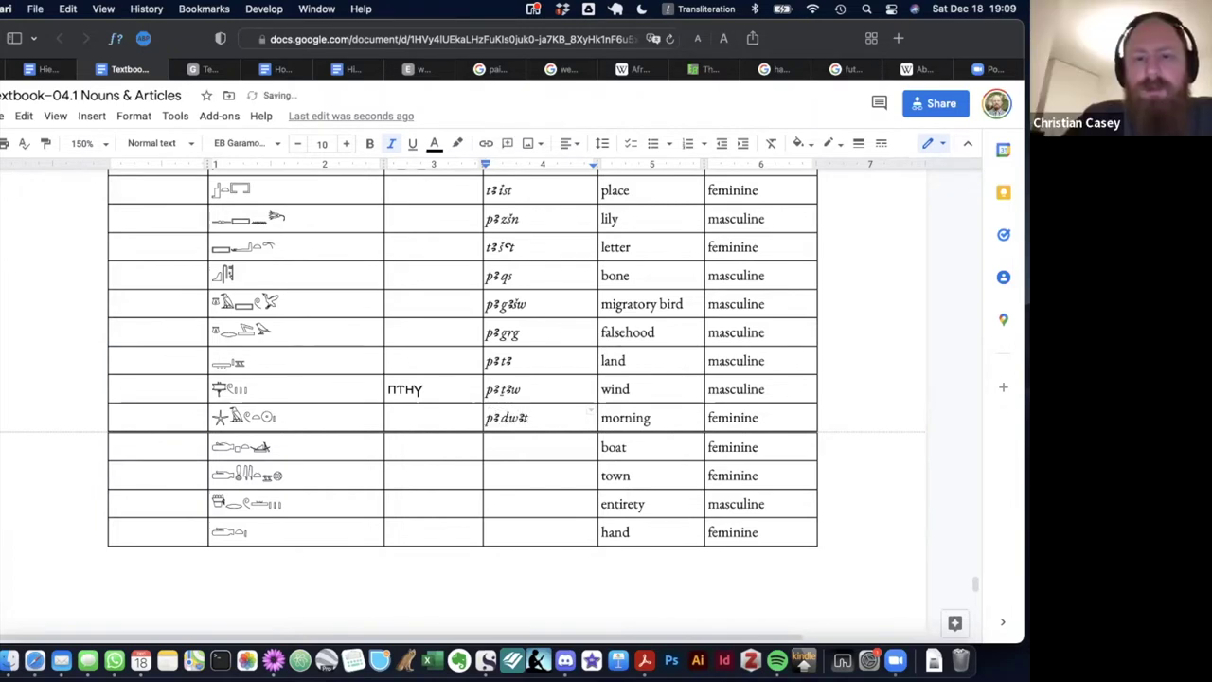
key("BackSpace")
key("BackSpace")
key("BackSpace")
type("ȝwt")
scroll(522, 437, "down", 1)
Change the article in the morning row's transliteration to the feminine tꜣ.
left_click(518, 431)
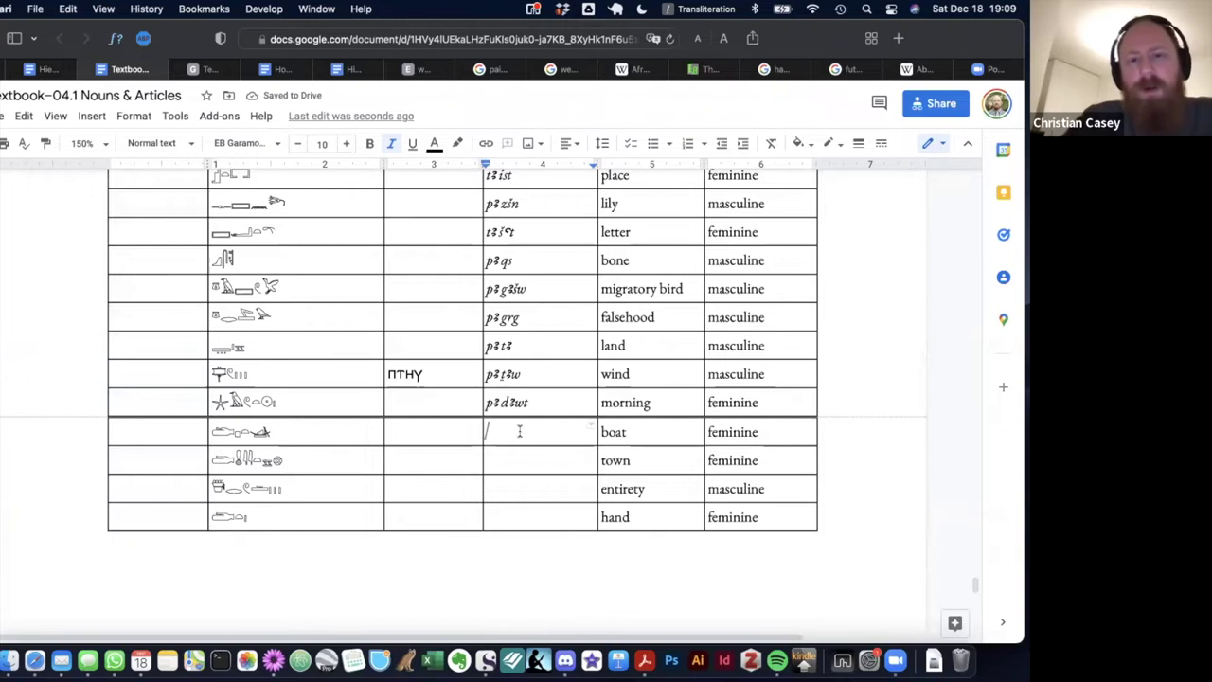
scroll(519, 431, "down", 1)
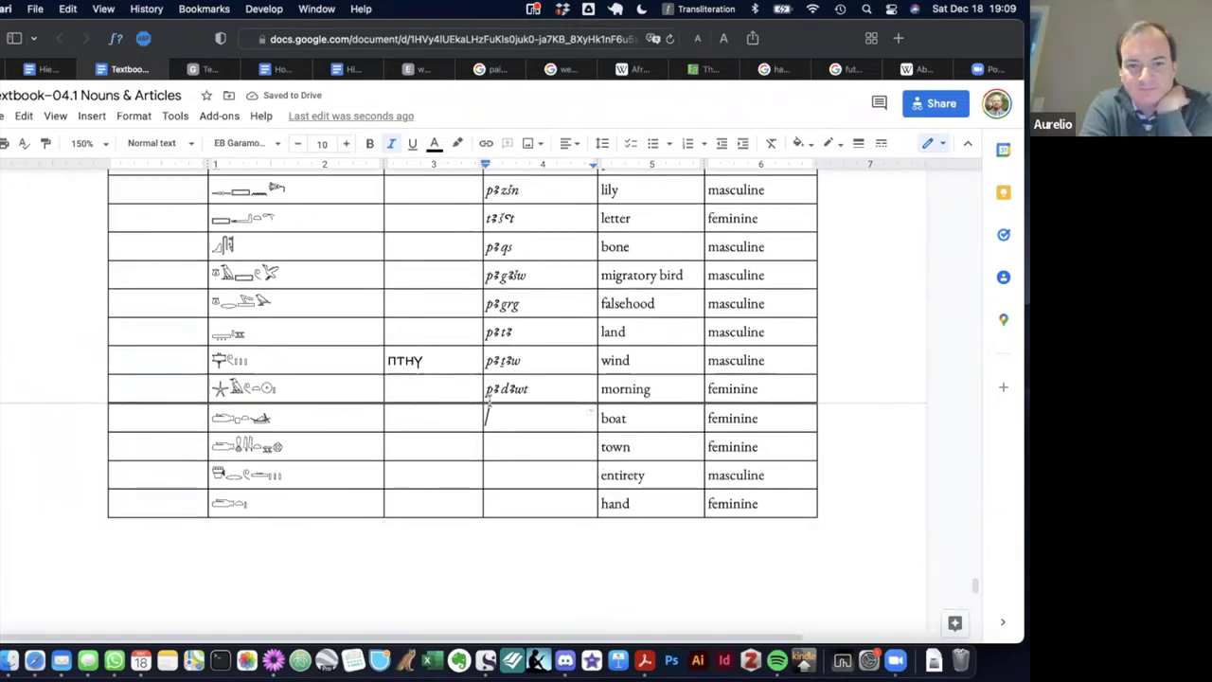
left_click(491, 388)
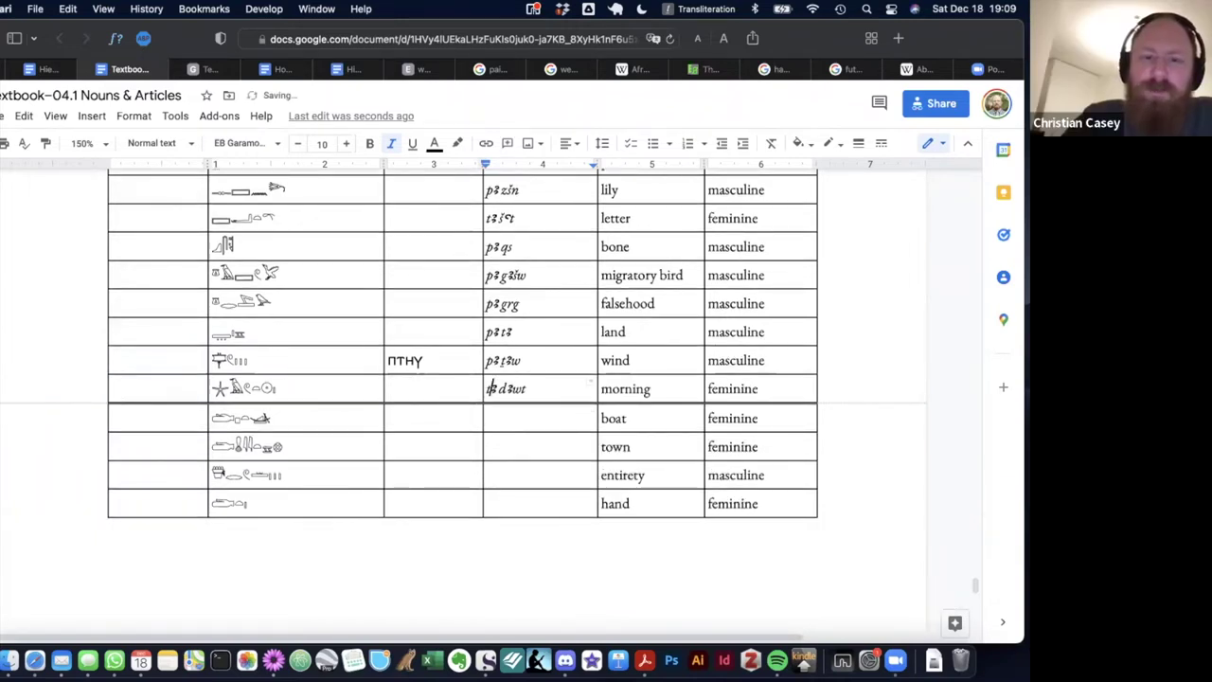
Enter the transliterations tꜣ dpt for boat and tꜣ dmiit for town in the fourth column.
left_click(528, 422)
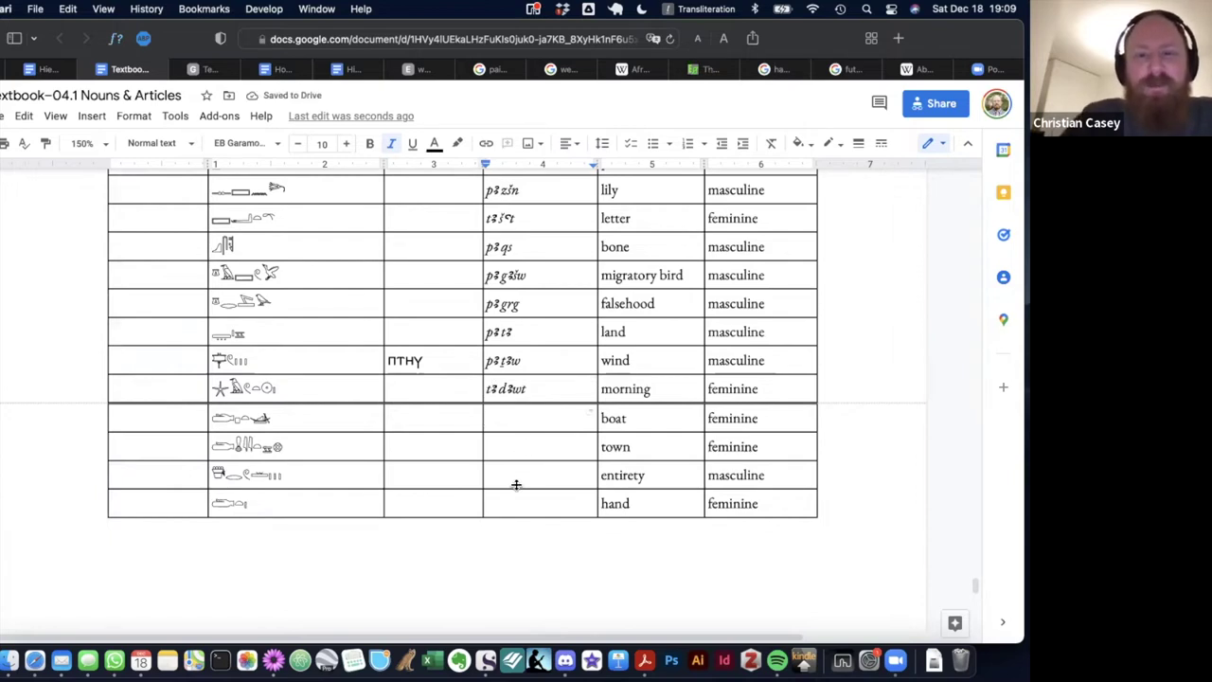
type("tꜣdpt")
left_click(511, 450)
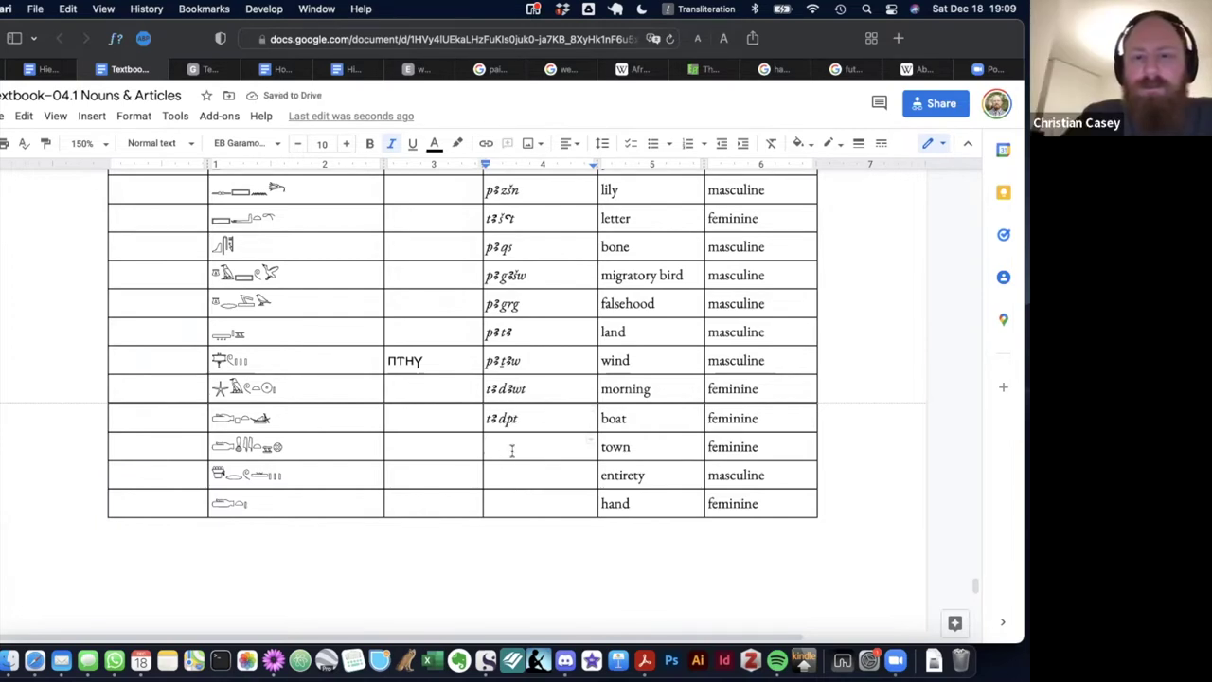
type("tꜣ")
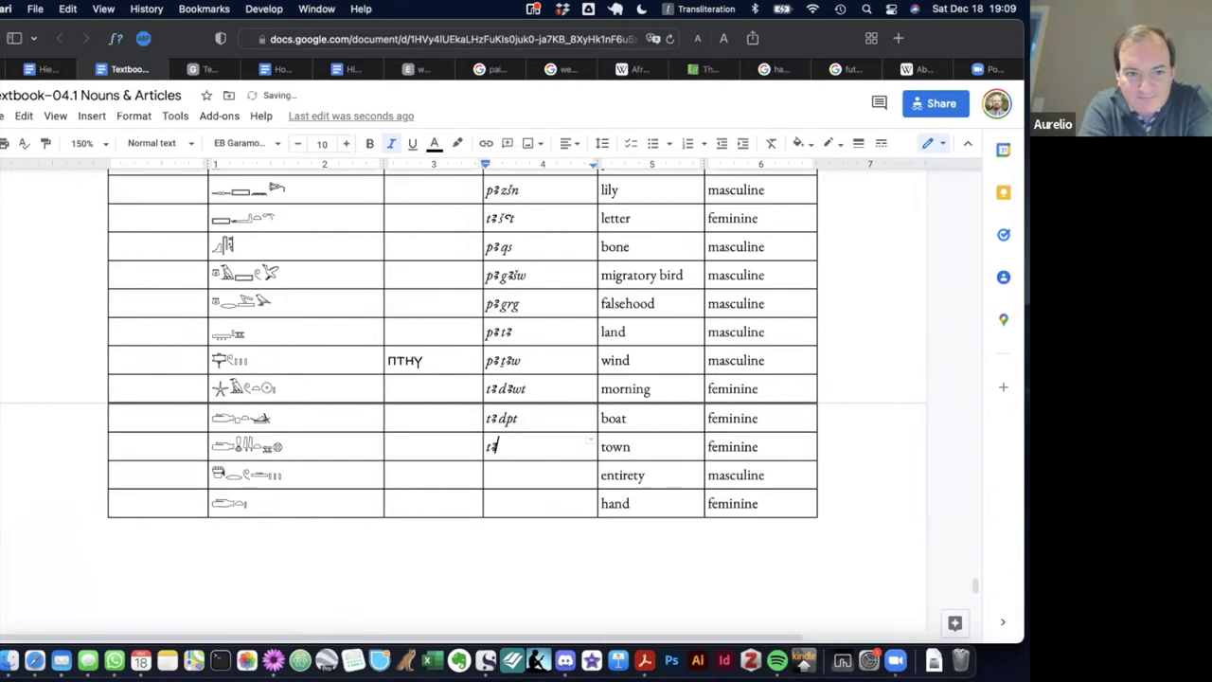
type("dmiit")
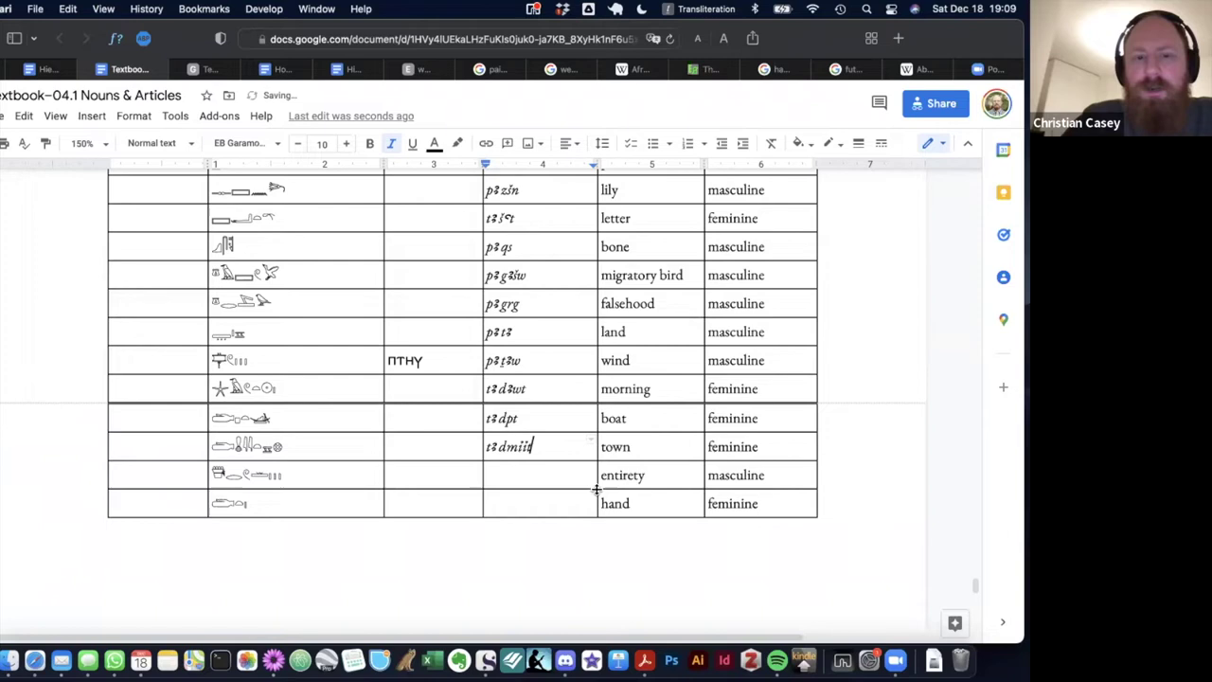
Switch the keyboard input to Coptic and enter ⲡϯⲙⲉ in the third column of the town row.
left_click(551, 471)
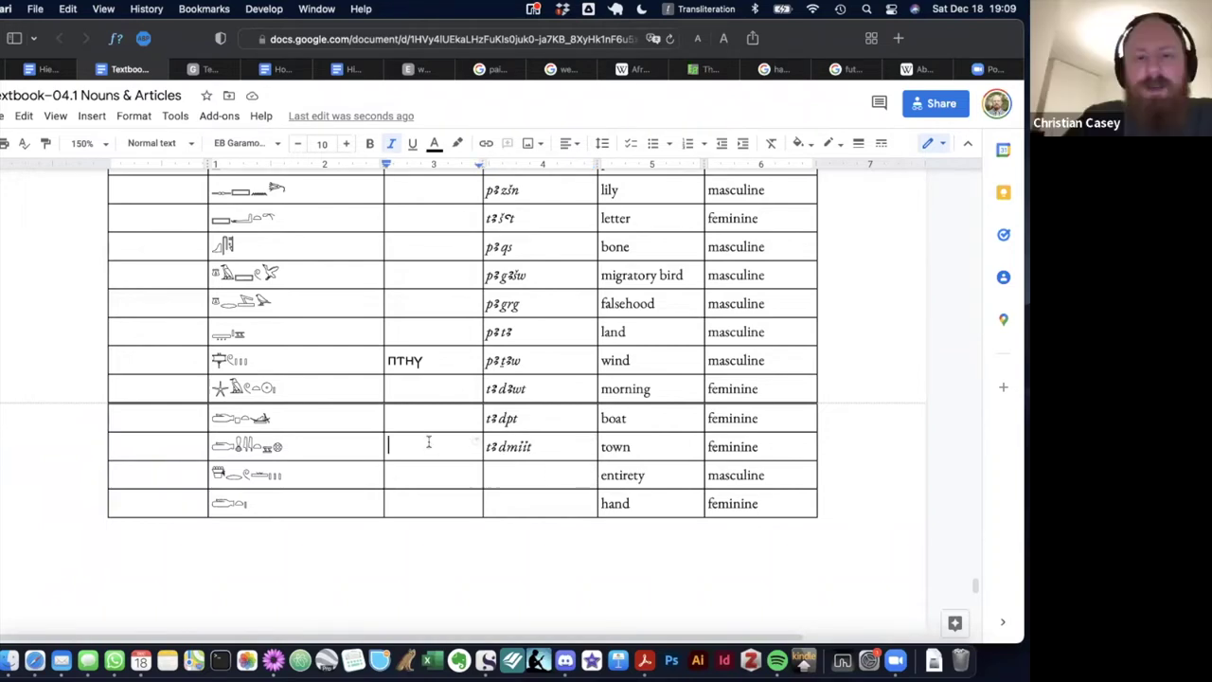
key("ctrl+space")
left_click(451, 155)
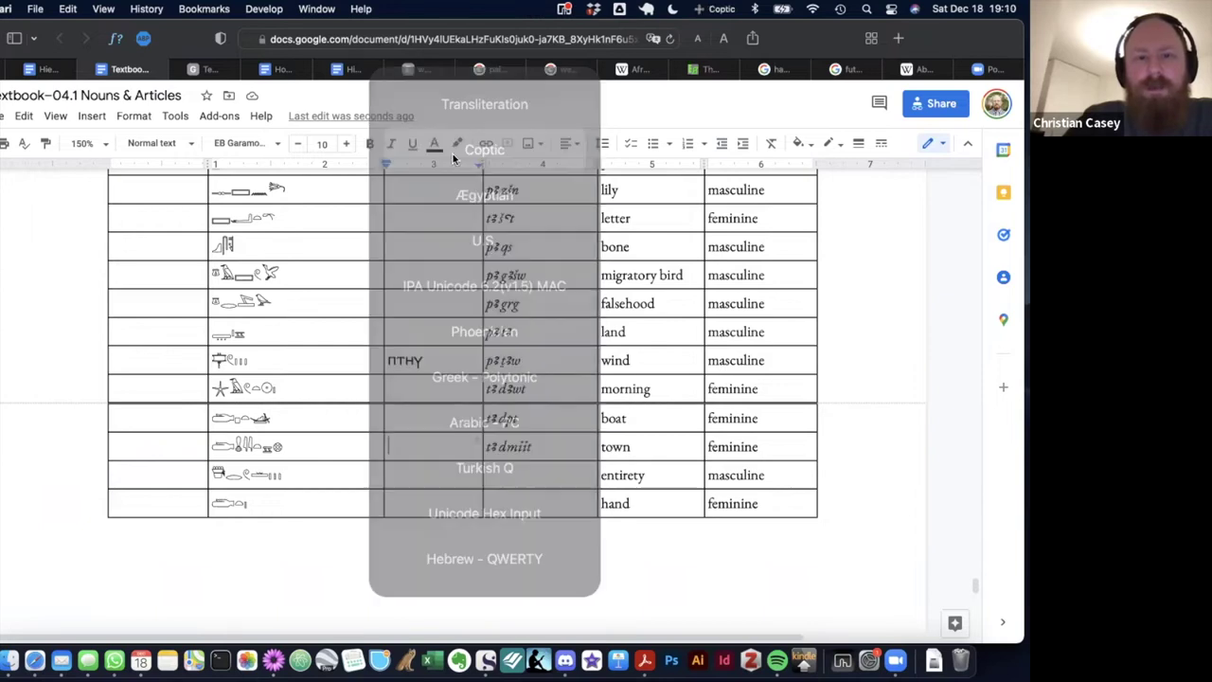
type("ⲡⲧⲙⲉ")
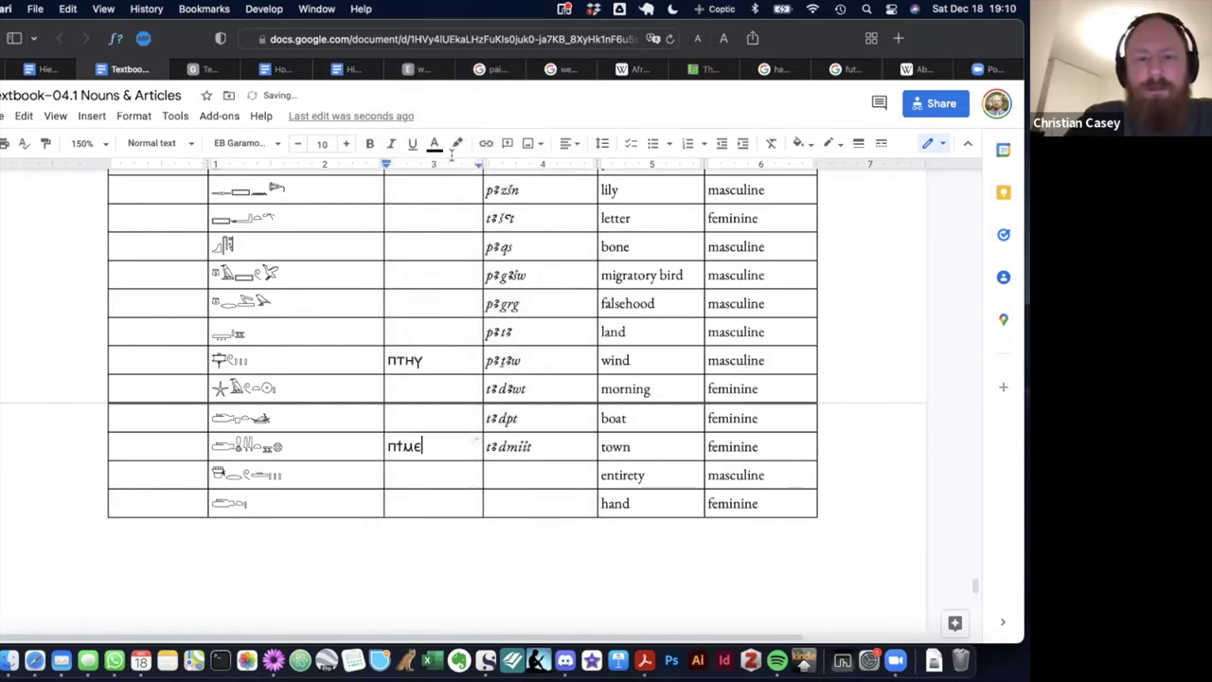
Switch the keyboard input back to Transliteration and enter pꜣ ḏrw in the fourth column of the entirety row.
left_click(505, 468)
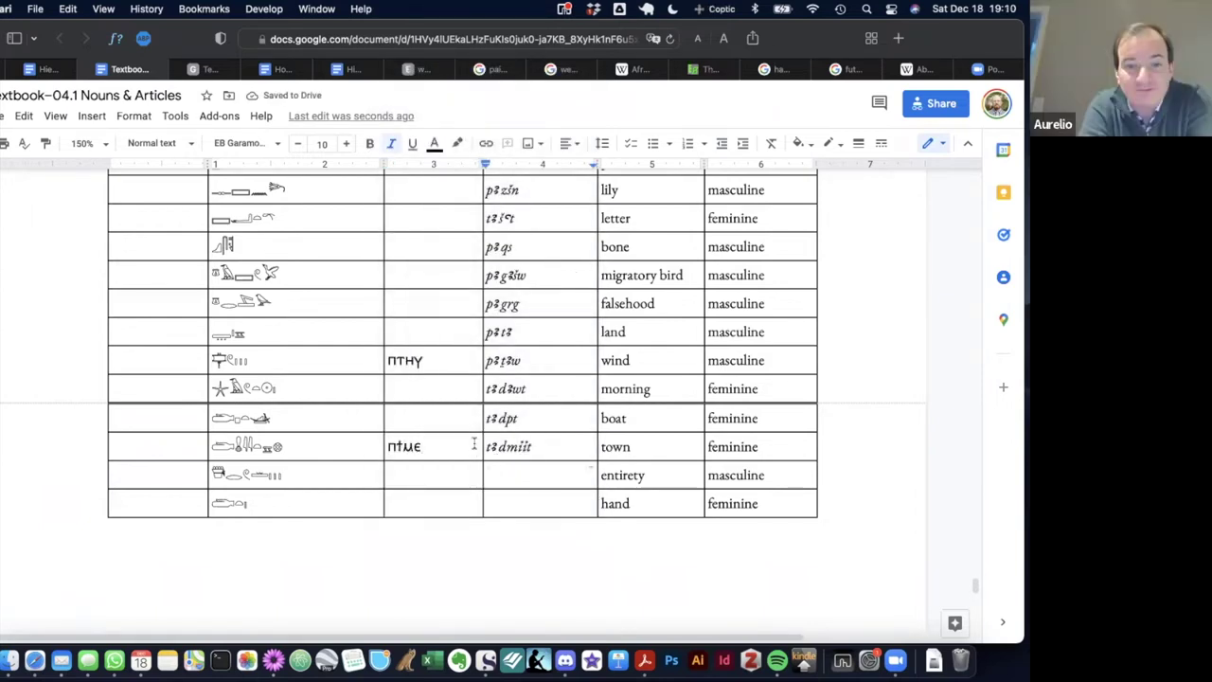
key("ctrl+space")
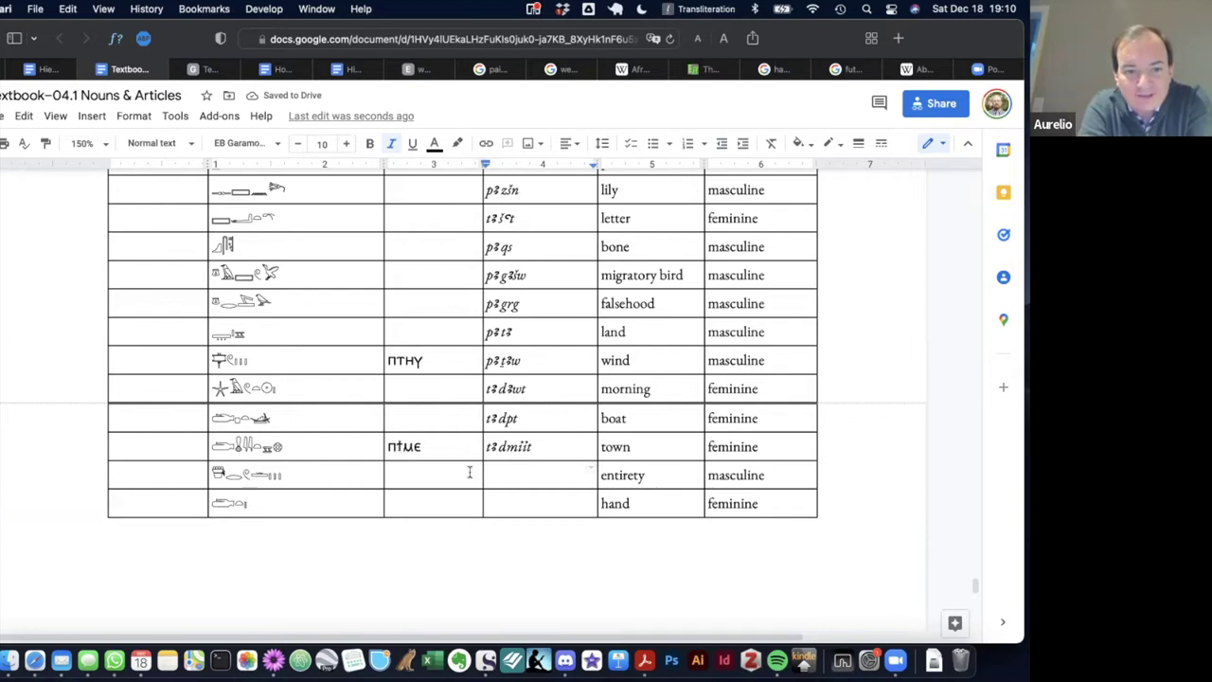
type("pꜣdrw")
Enter the transliteration tꜣ ḏrt in the fourth column of the hand row.
left_click(501, 502)
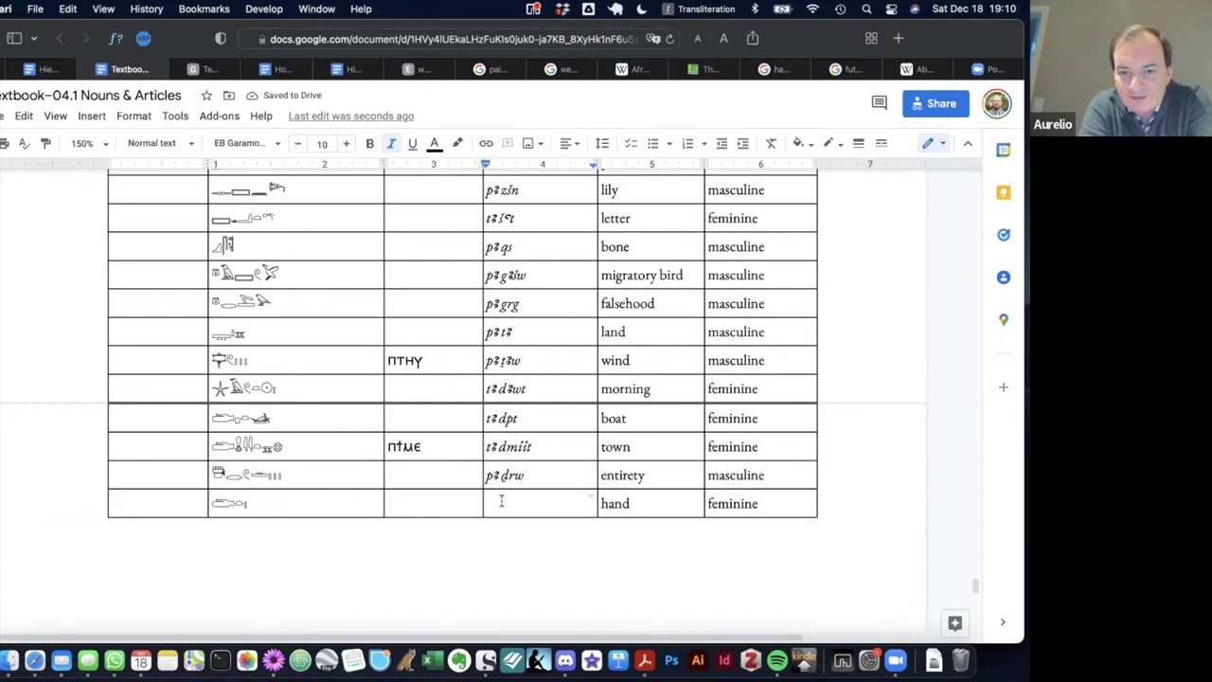
type("ḏ")
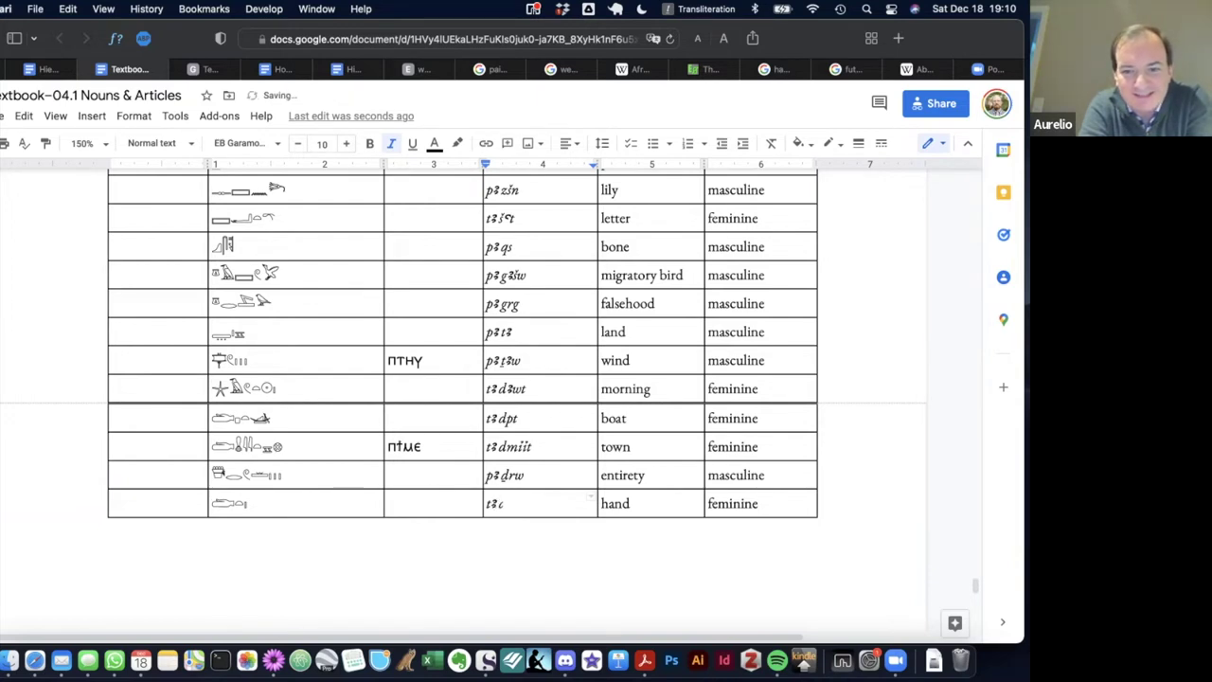
type("rt")
key("BackSpace")
key("BackSpace")
key("BackSpace")
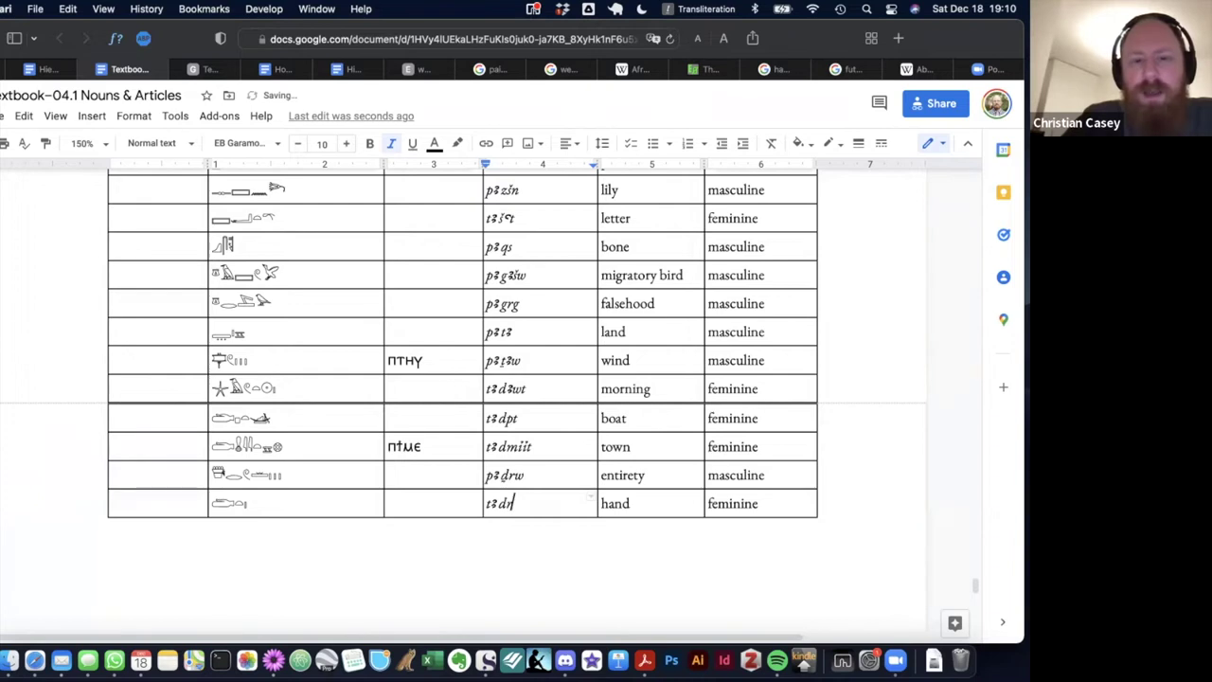
type("ḏrt")
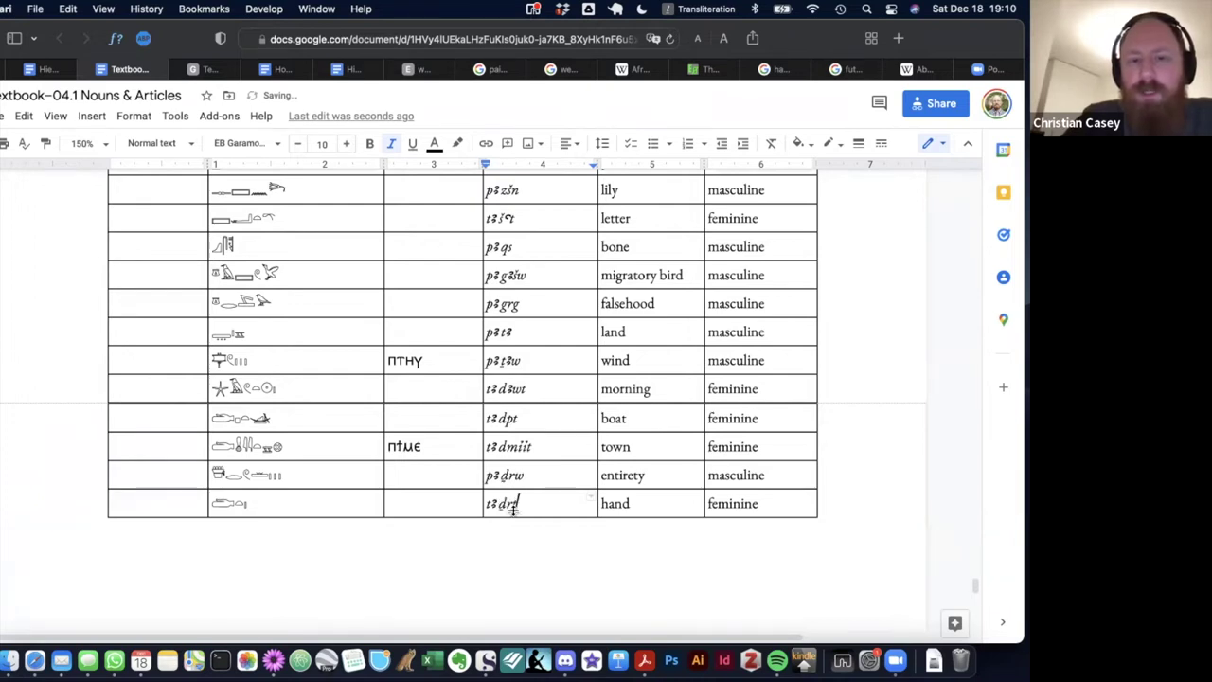
Replace the ḏ in the hand row's transliteration with a plain d, giving tꜣ drt.
left_click(421, 497)
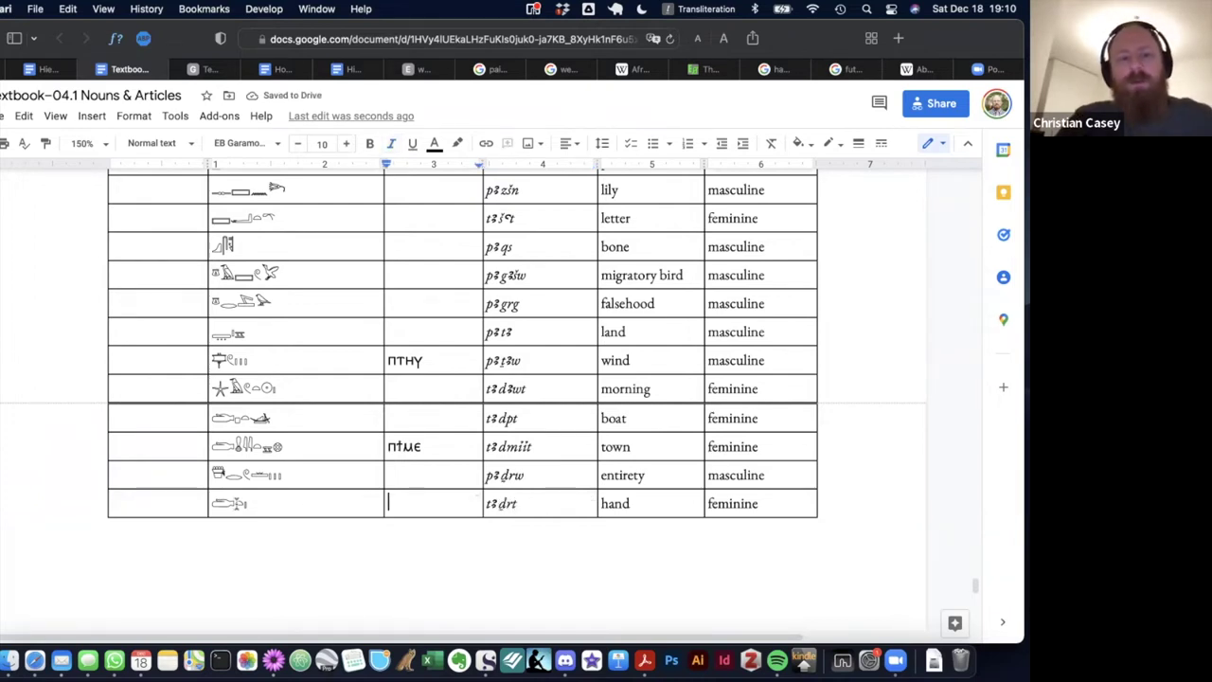
left_click_drag(210, 503, 233, 502)
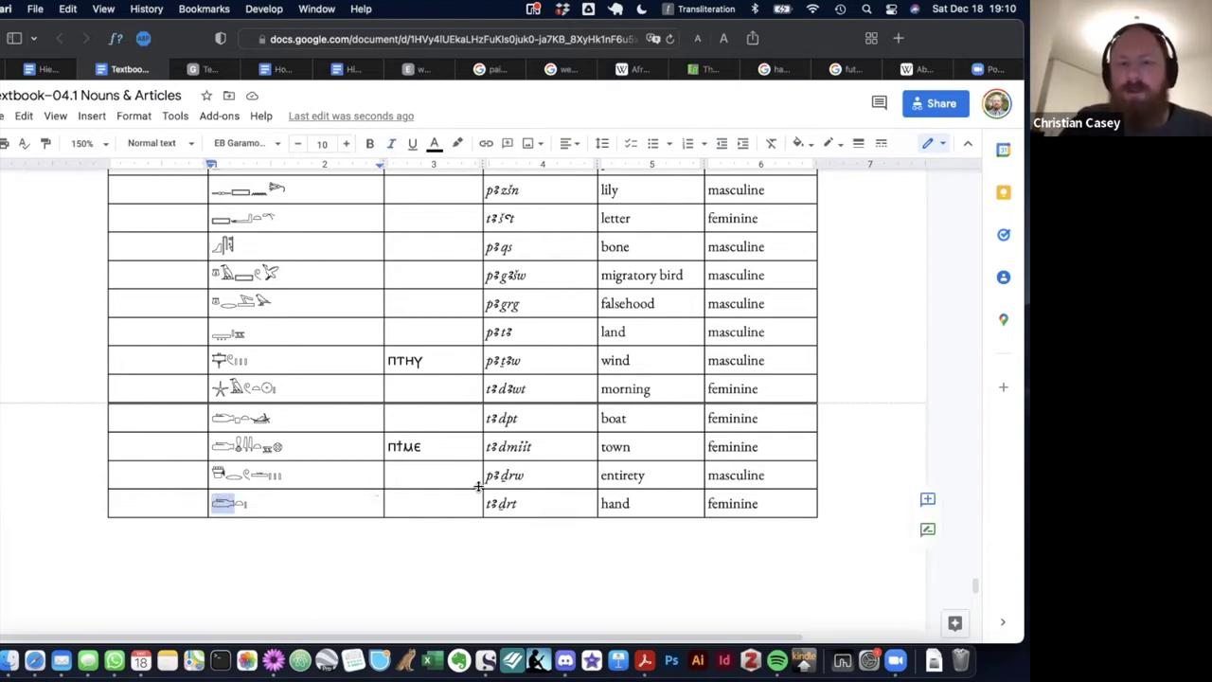
left_click(501, 503)
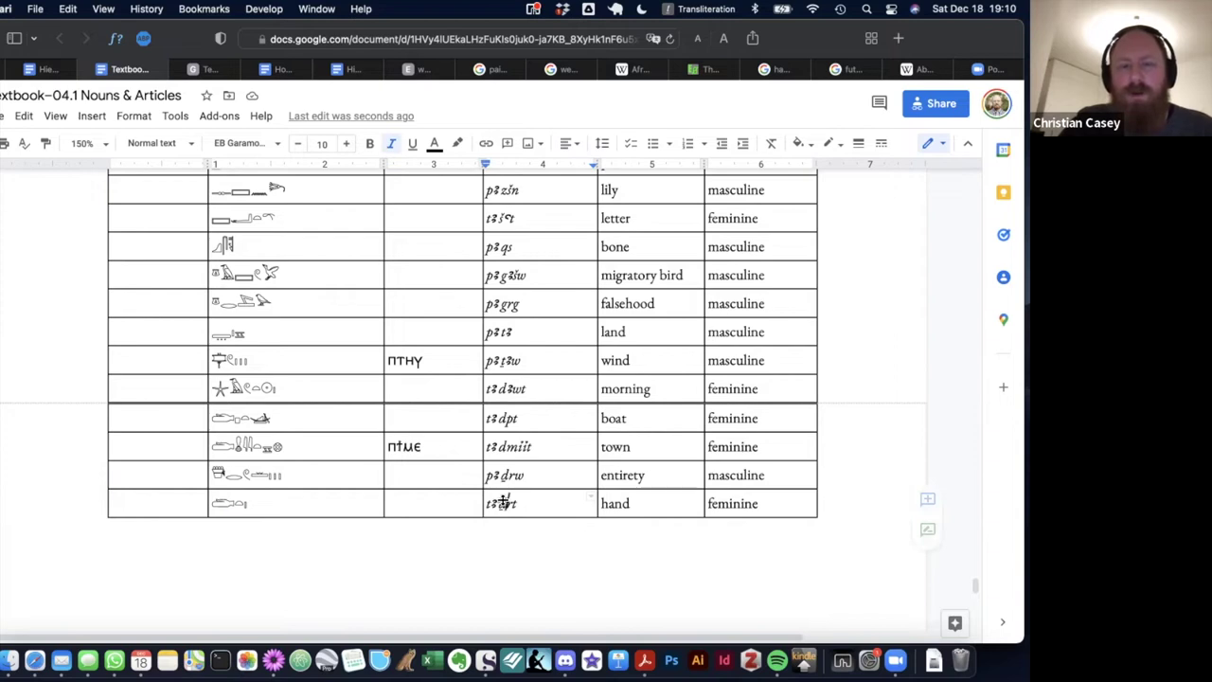
type("r")
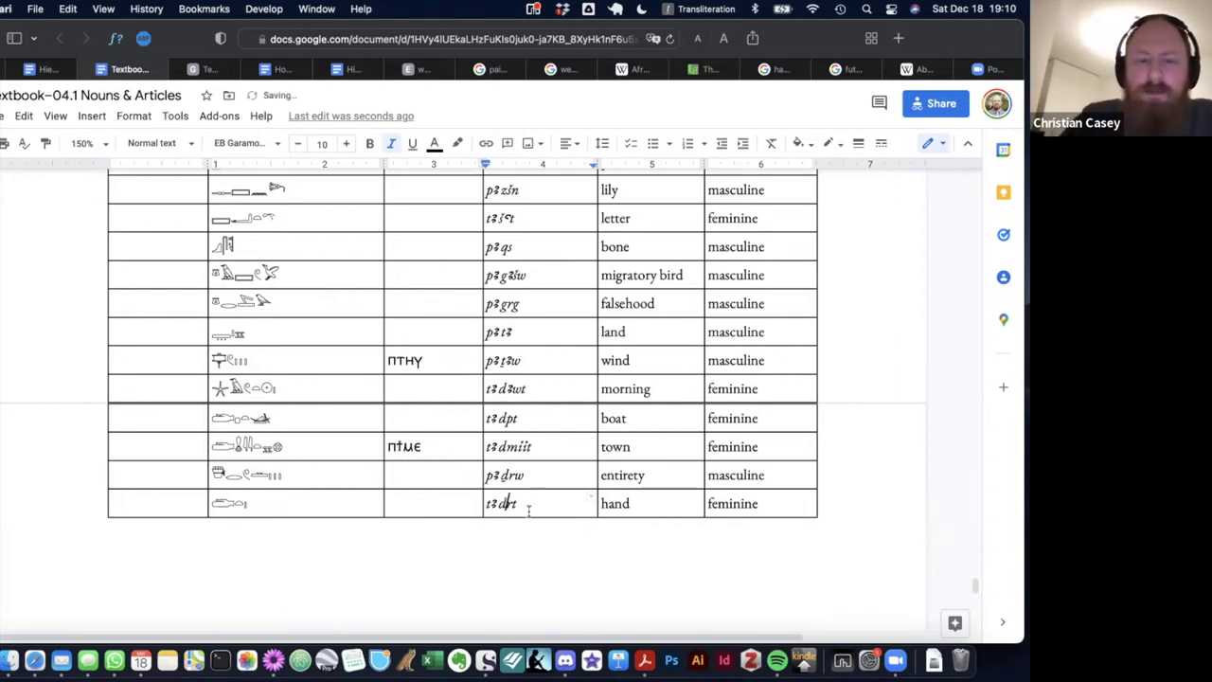
Switch the keyboard input to Coptic and enter ⲧⲧⲱⲣⲉ, without a hyphen, in the third column of the hand row.
left_click(453, 505)
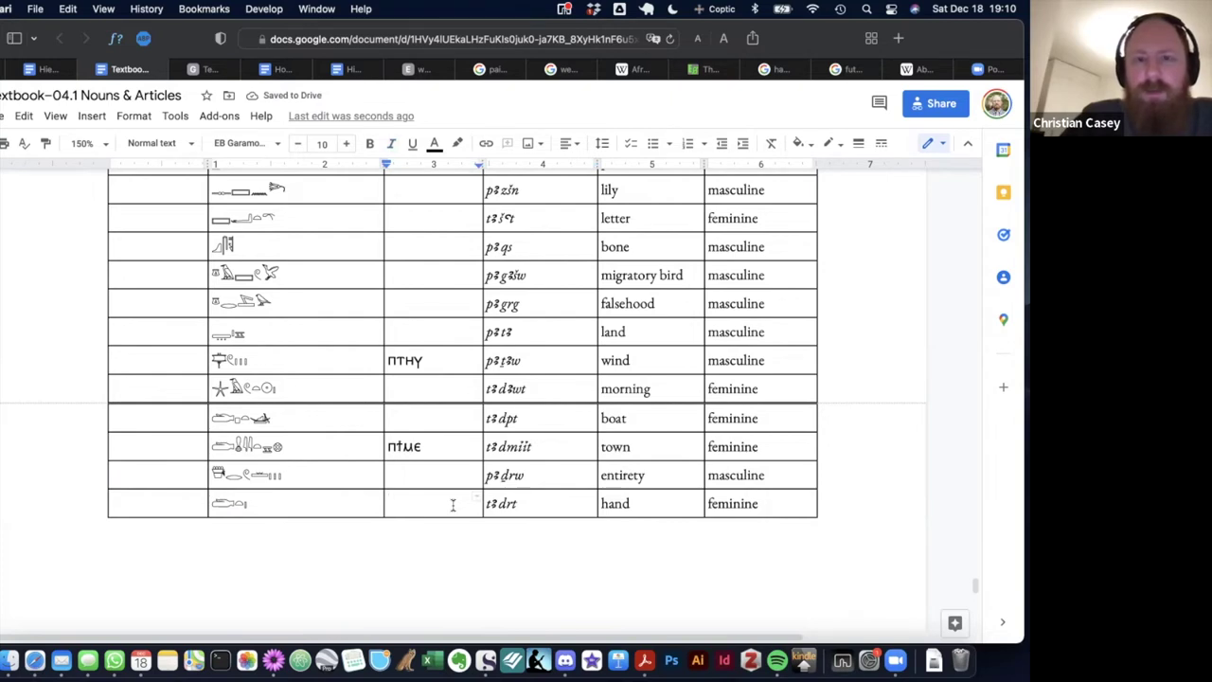
type("ⲧ-ⲧⲱⲣⲉ")
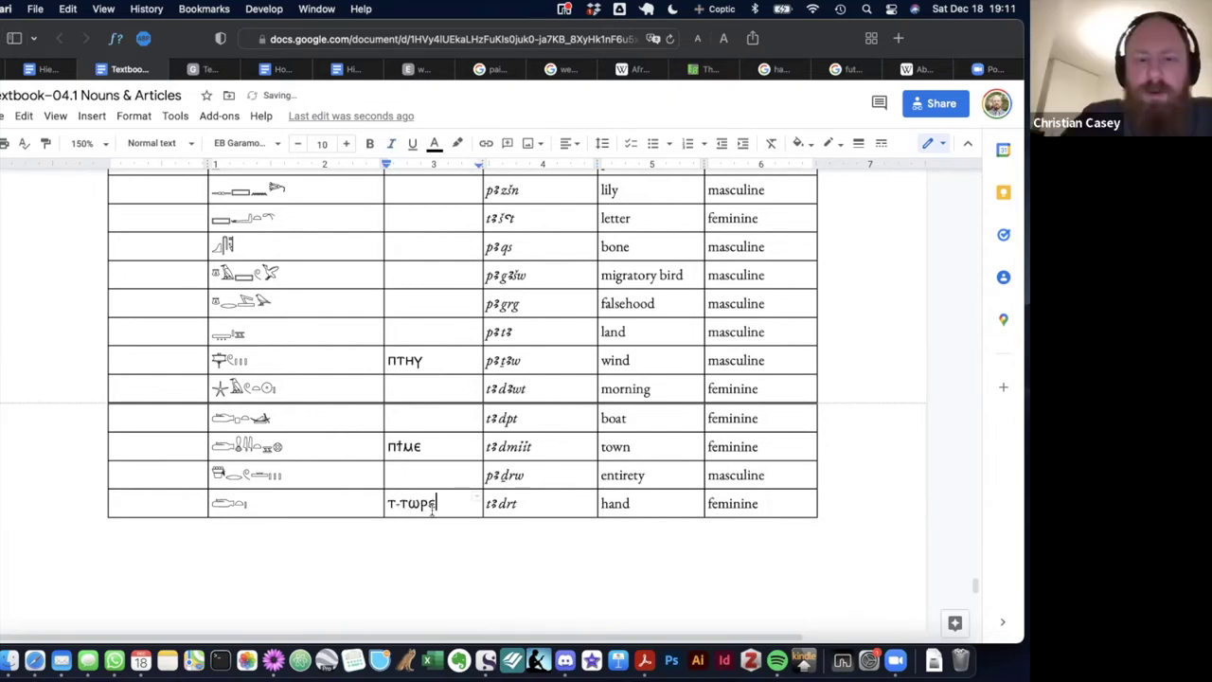
left_click(400, 504)
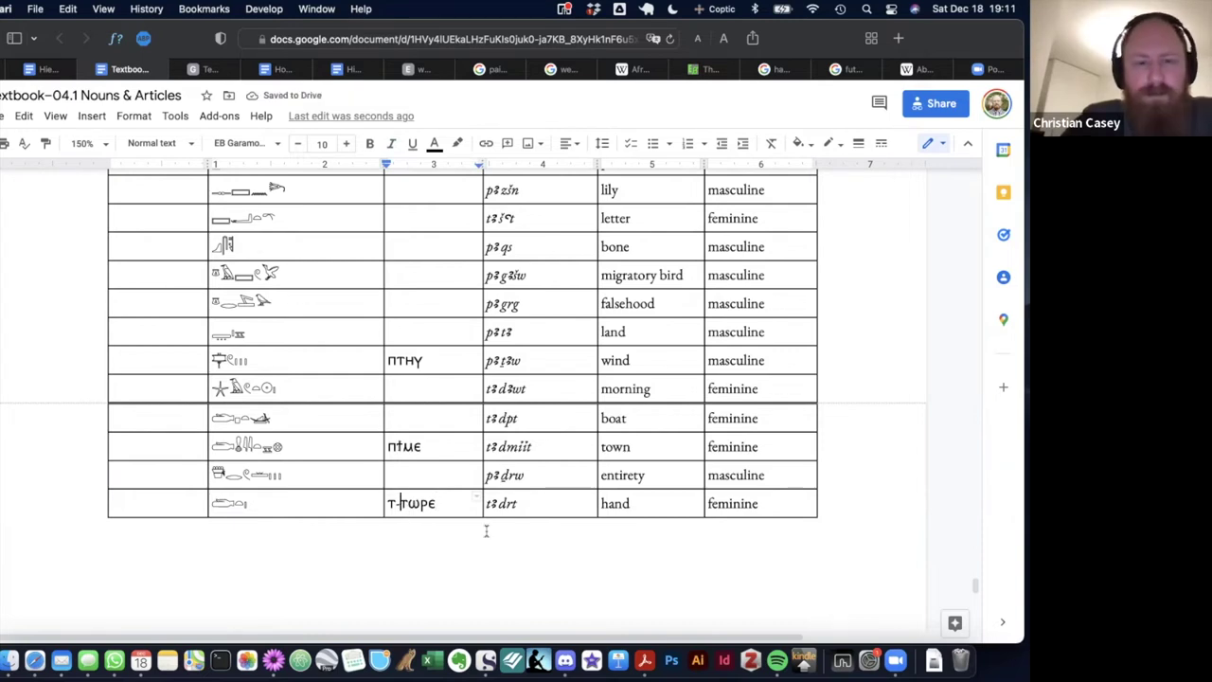
key("BackSpace")
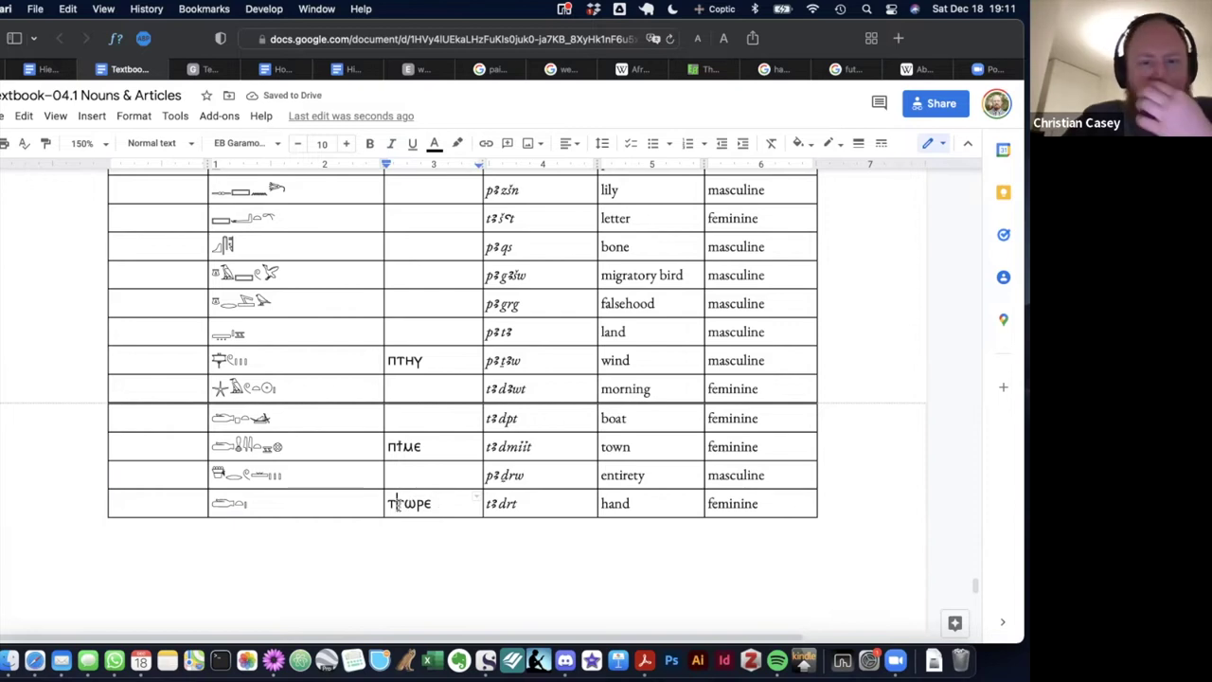
left_click_drag(398, 503, 444, 504)
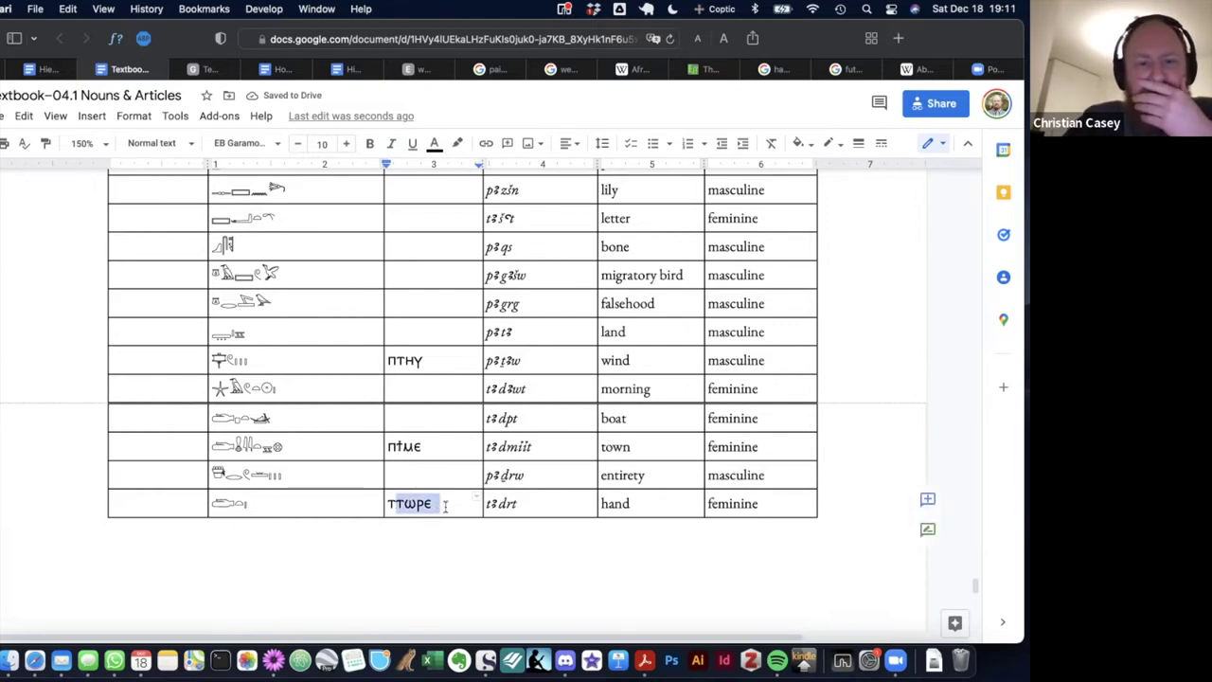
left_click(444, 504)
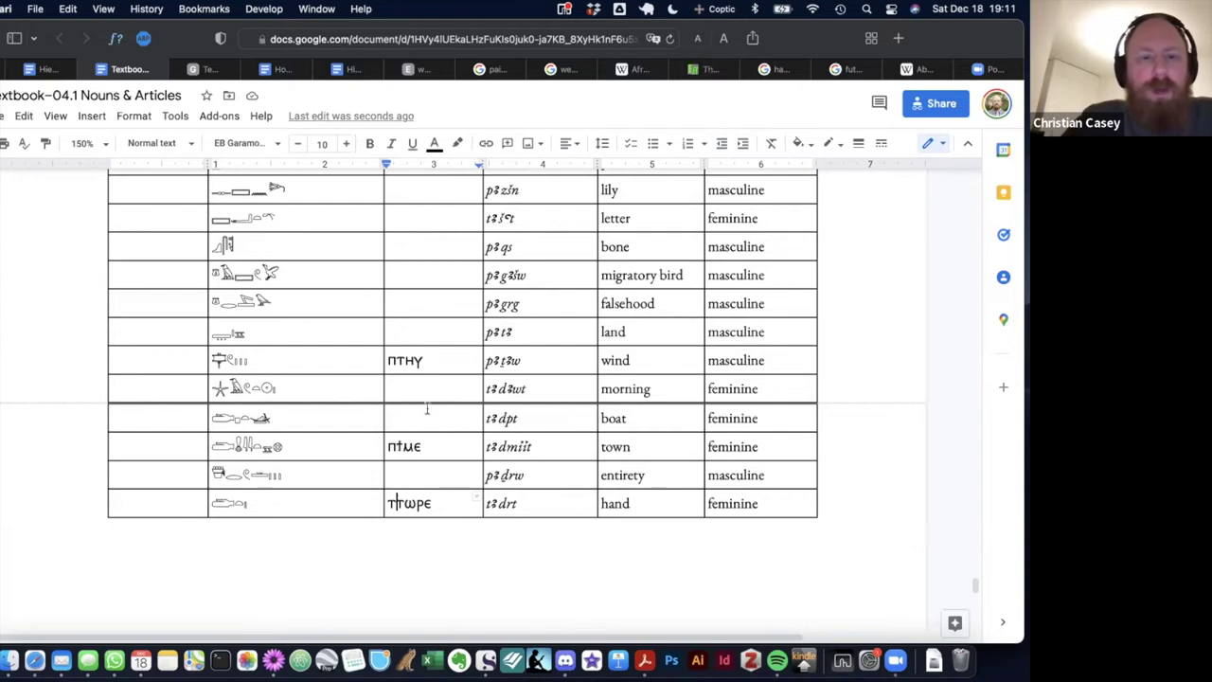
Enter the Coptic form *ⲡⲧⲏⲣ, marked with a leading asterisk, in the third column of the entirety row.
left_click(421, 476)
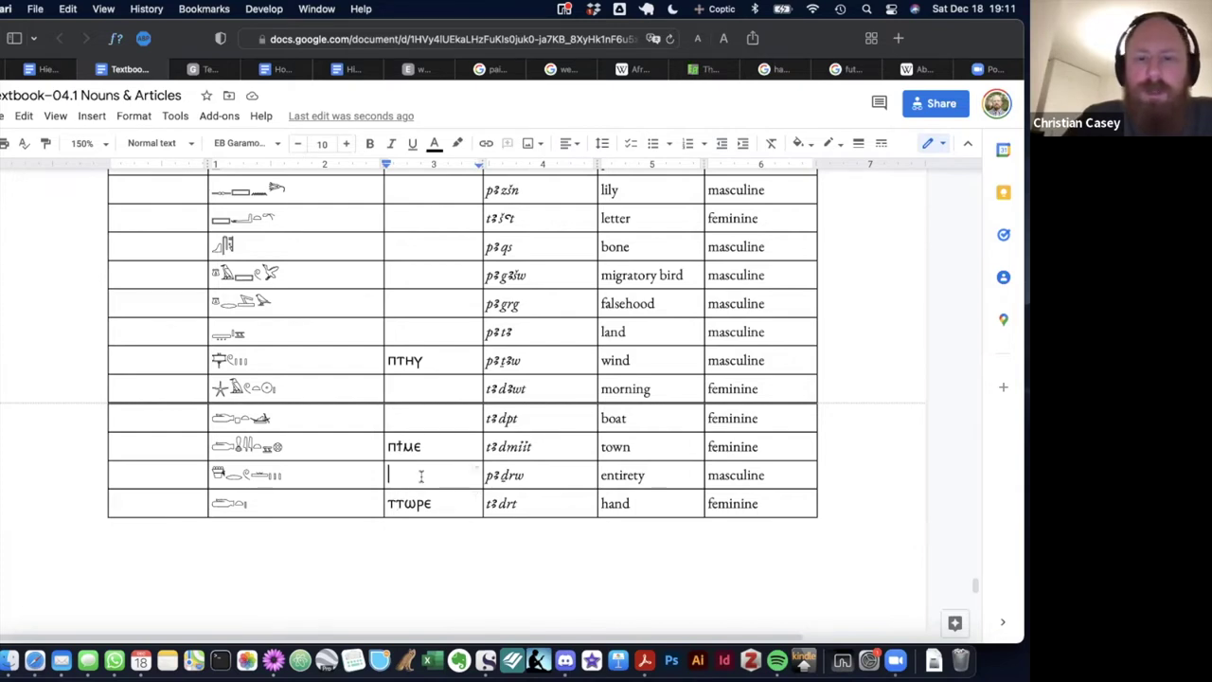
type("ⲡ")
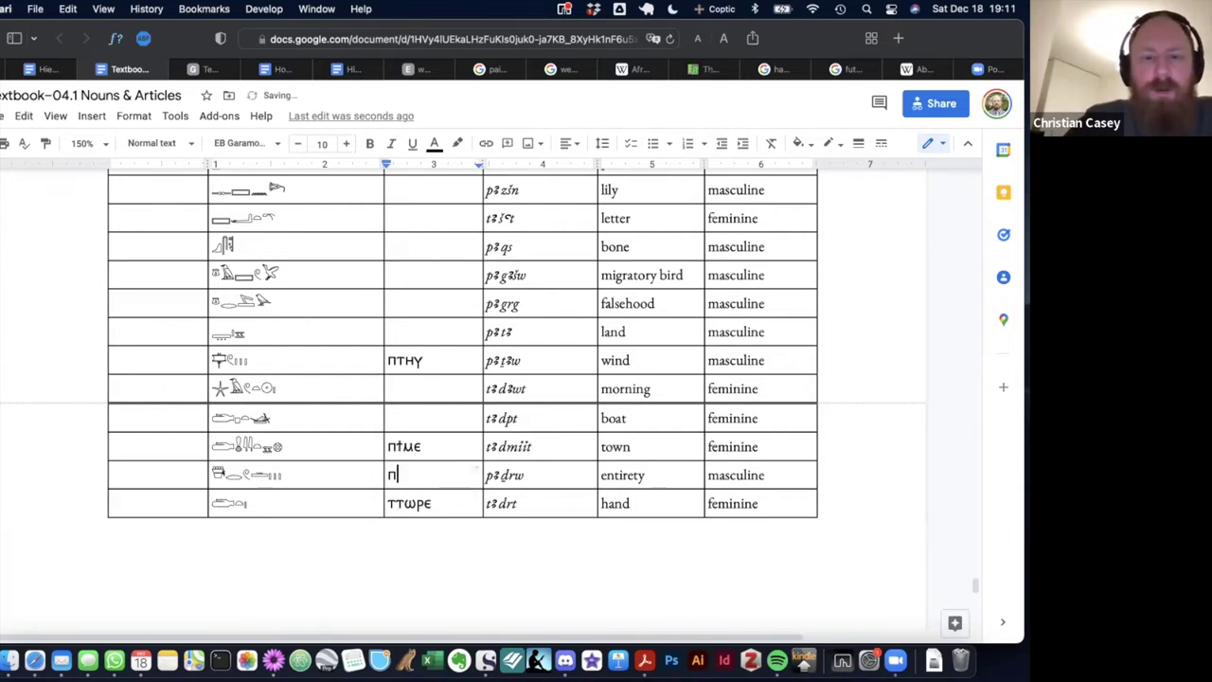
key("BackSpace")
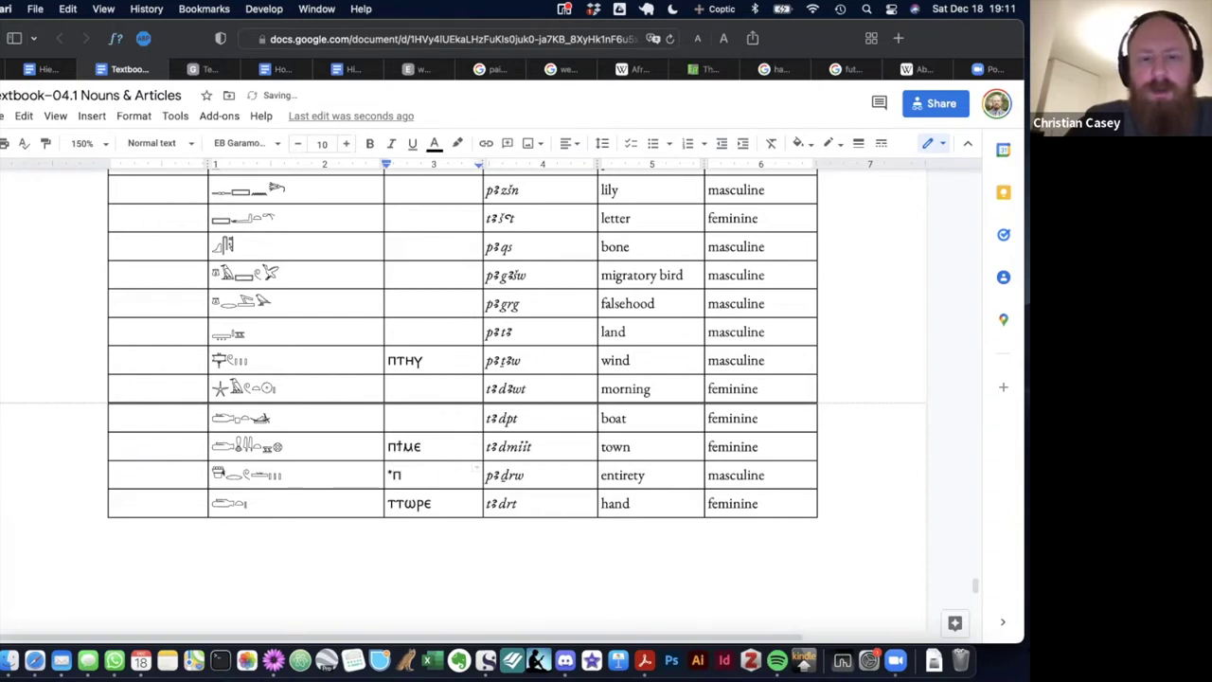
type("ⲧⲏⲣ")
Place the cursor in the third column of the morning row and open a new browser tab.
left_click(407, 426)
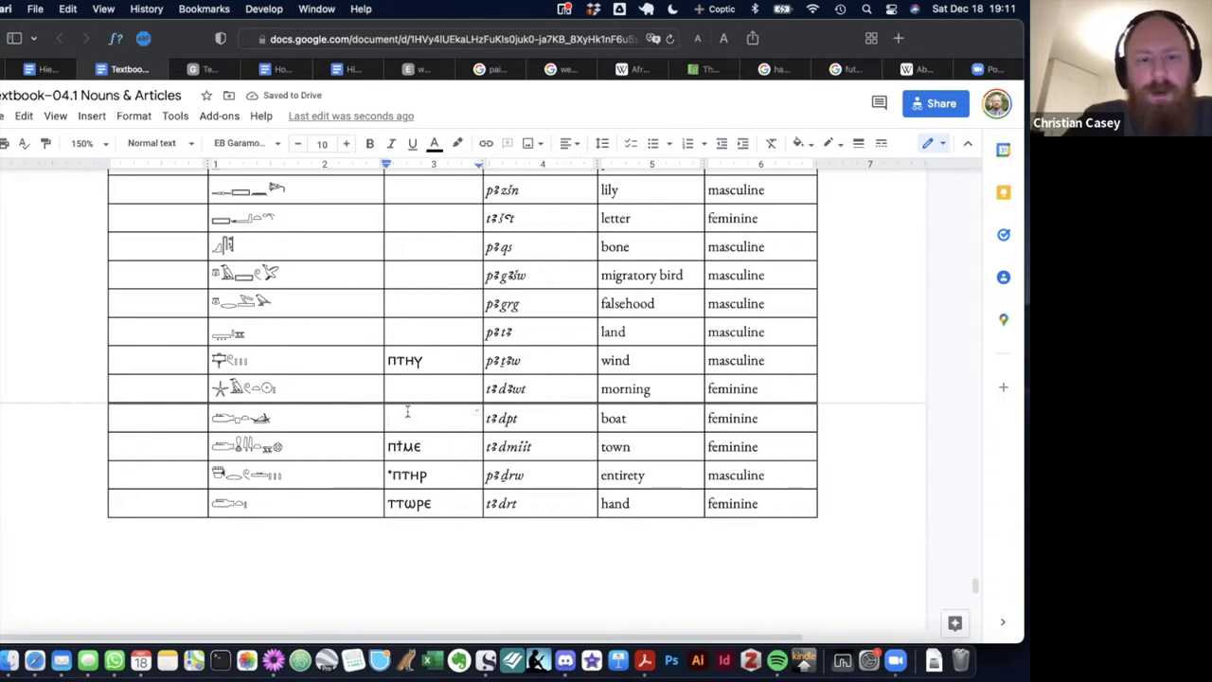
left_click(413, 385)
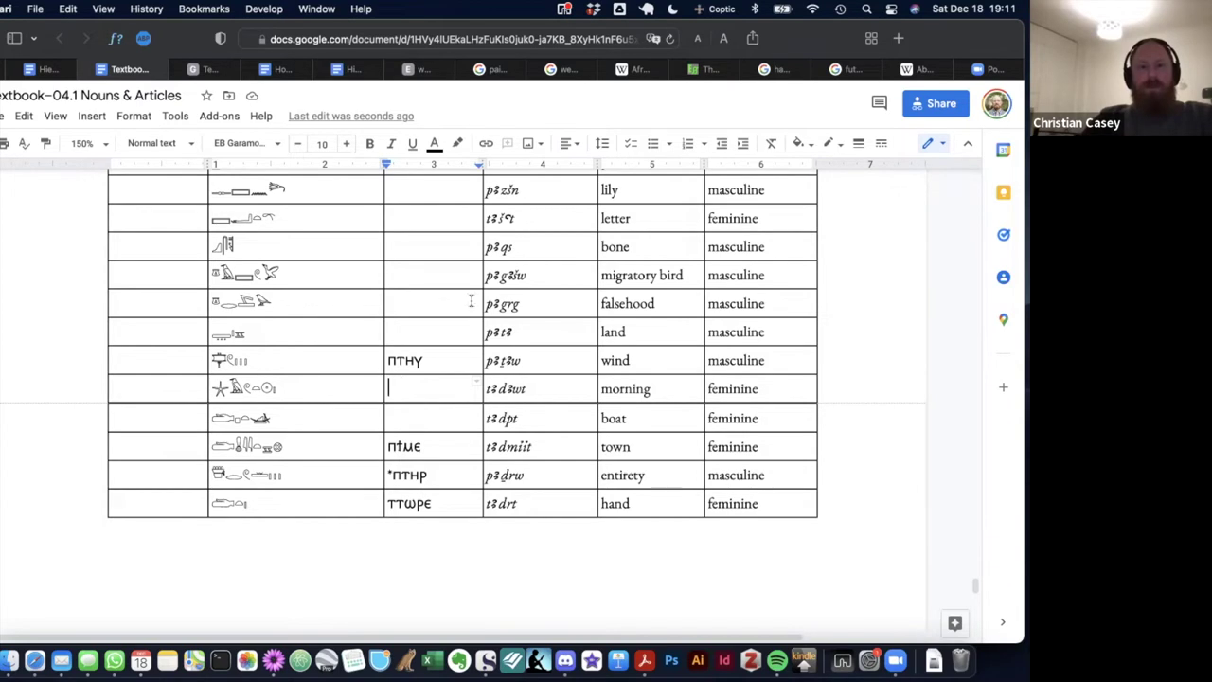
left_click(899, 38)
type("com")
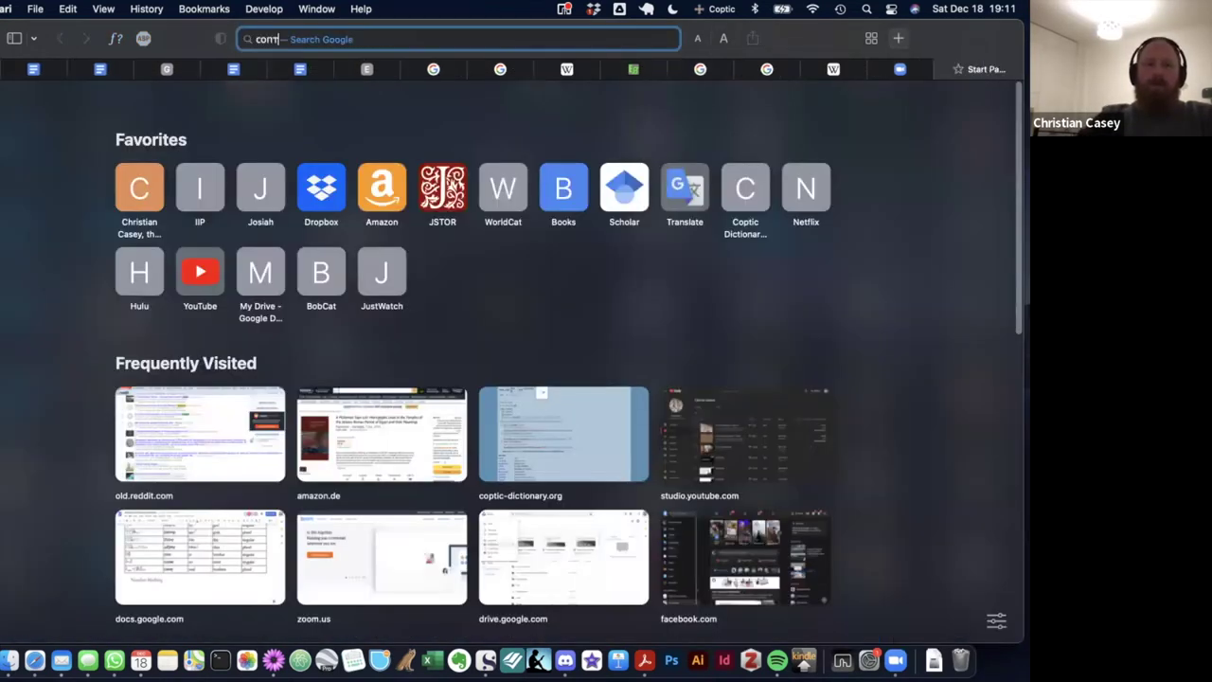
key("BackSpace")
key("BackSpace")
key("BackSpace")
key("ctrl+space")
type("śqp")
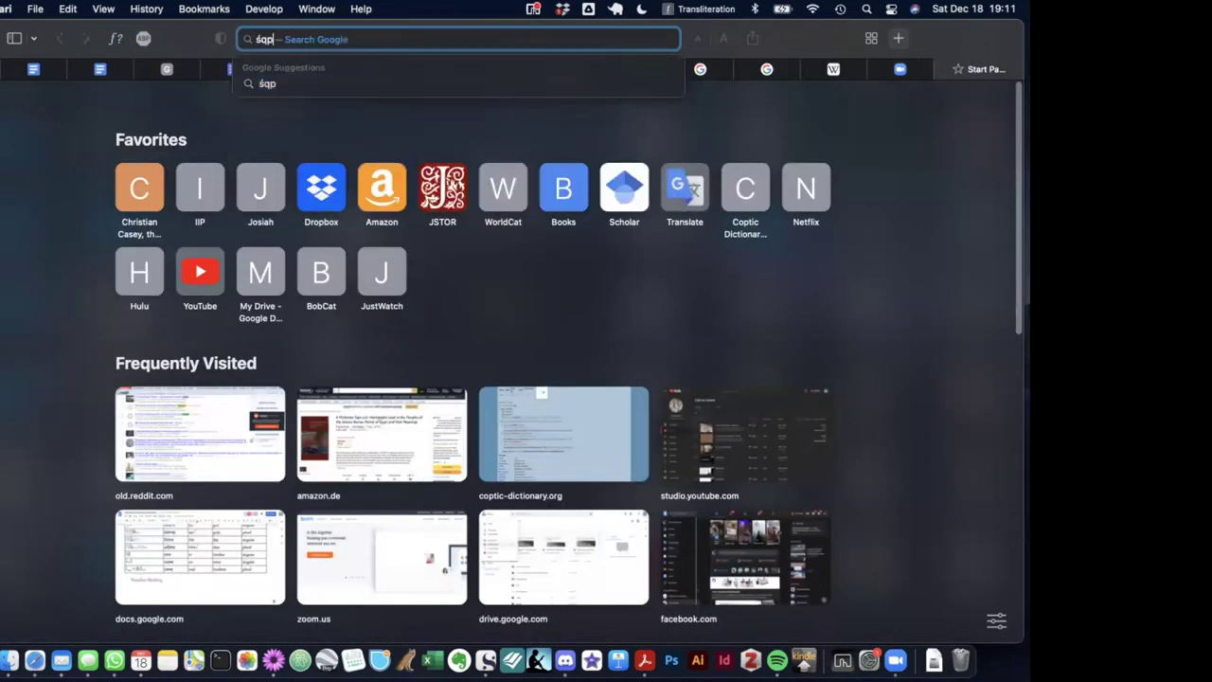
key("BackSpace")
key("BackSpace")
key("BackSpace")
key("ctrl+space")
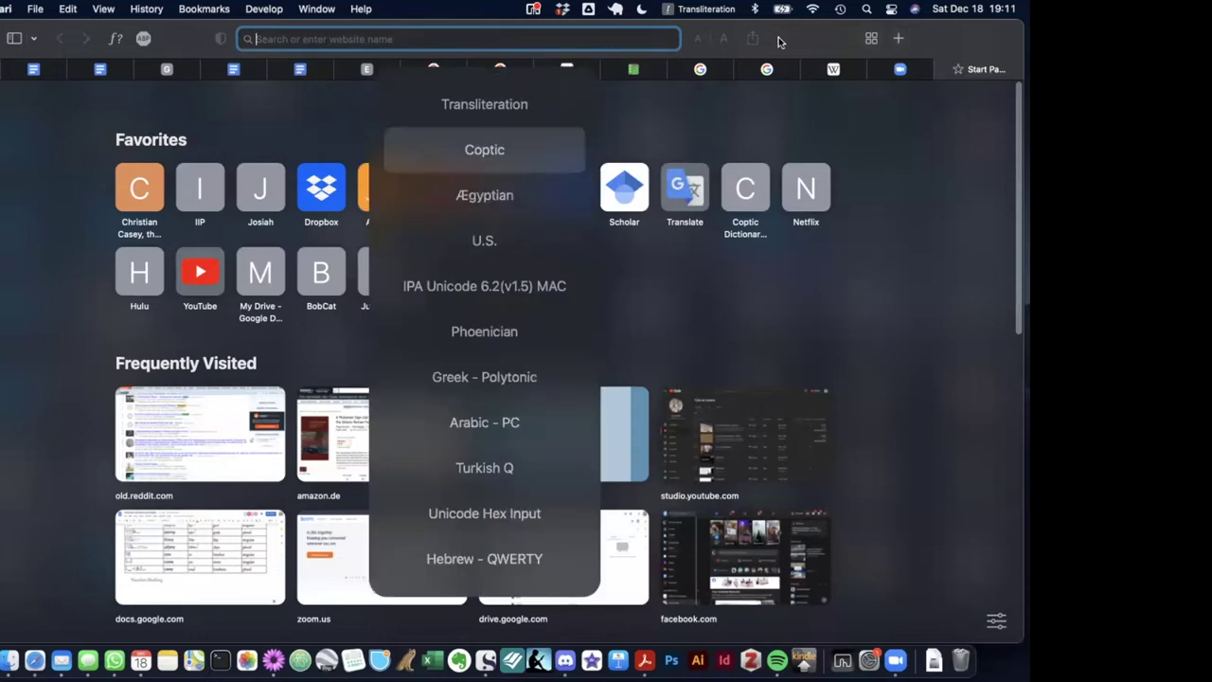
key("ctrl+space")
type("co=c")
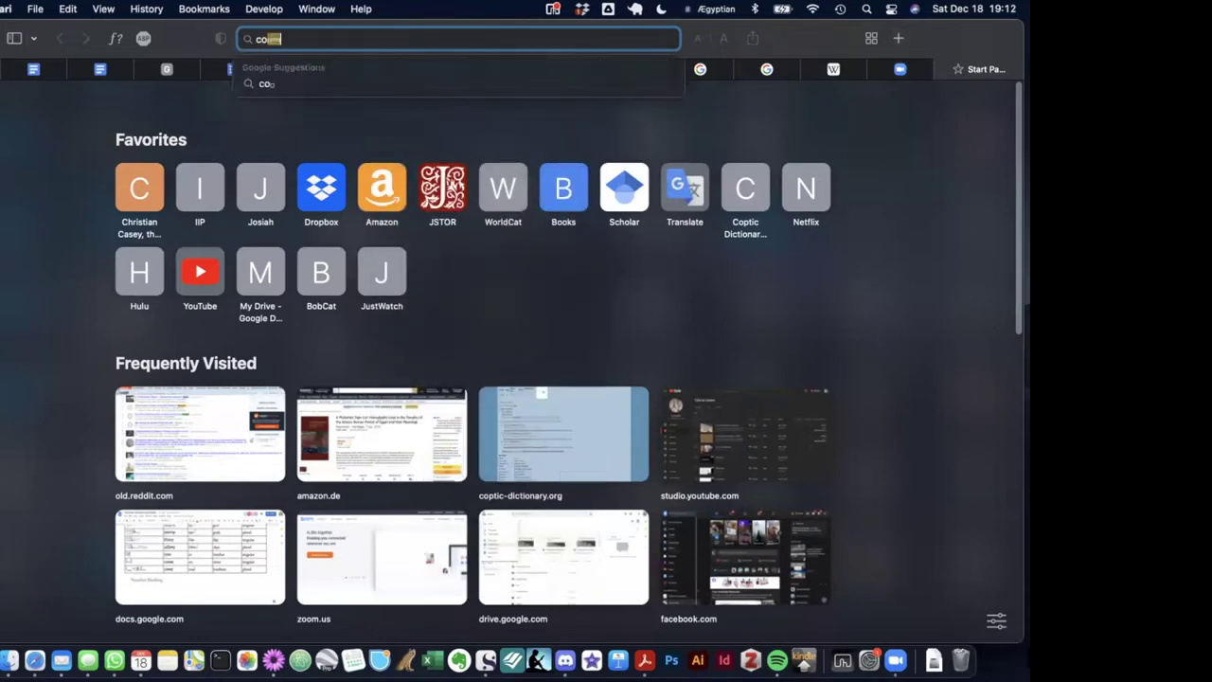
key("BackSpace")
key("BackSpace")
key("BackSpace")
key("BackSpace")
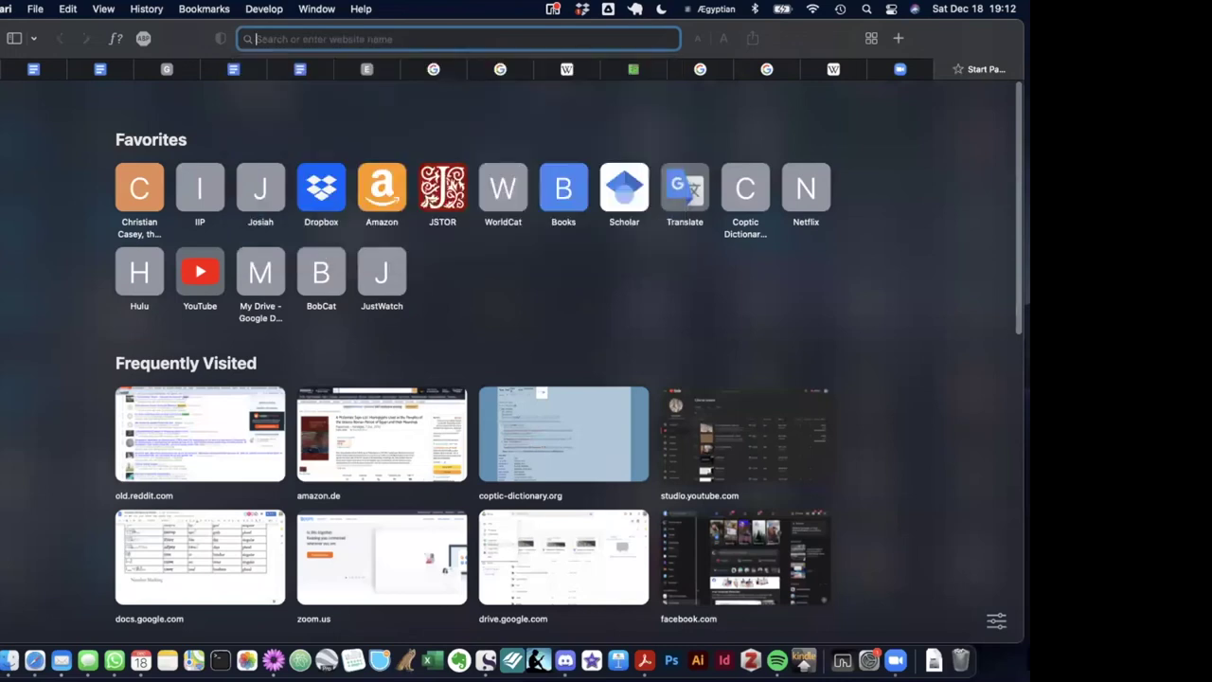
Switch the keyboard input to U.S. and go to the coptic-dictionary.org website.
key("ctrl+space")
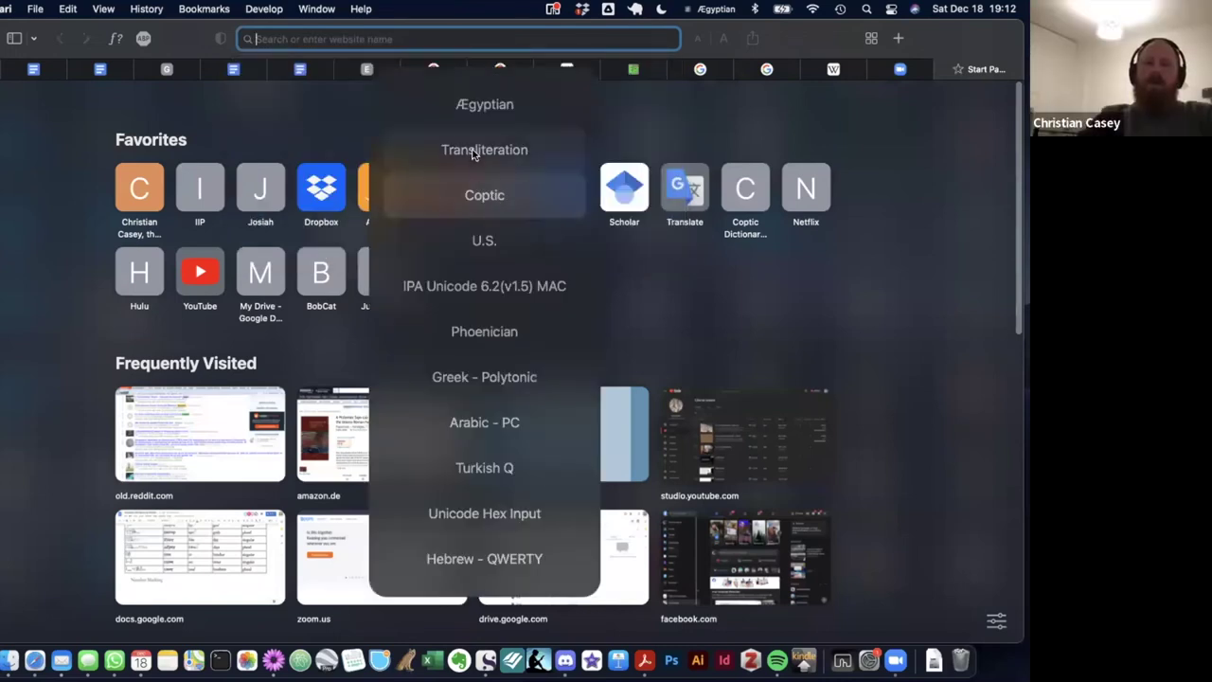
left_click(487, 239)
type("coptic")
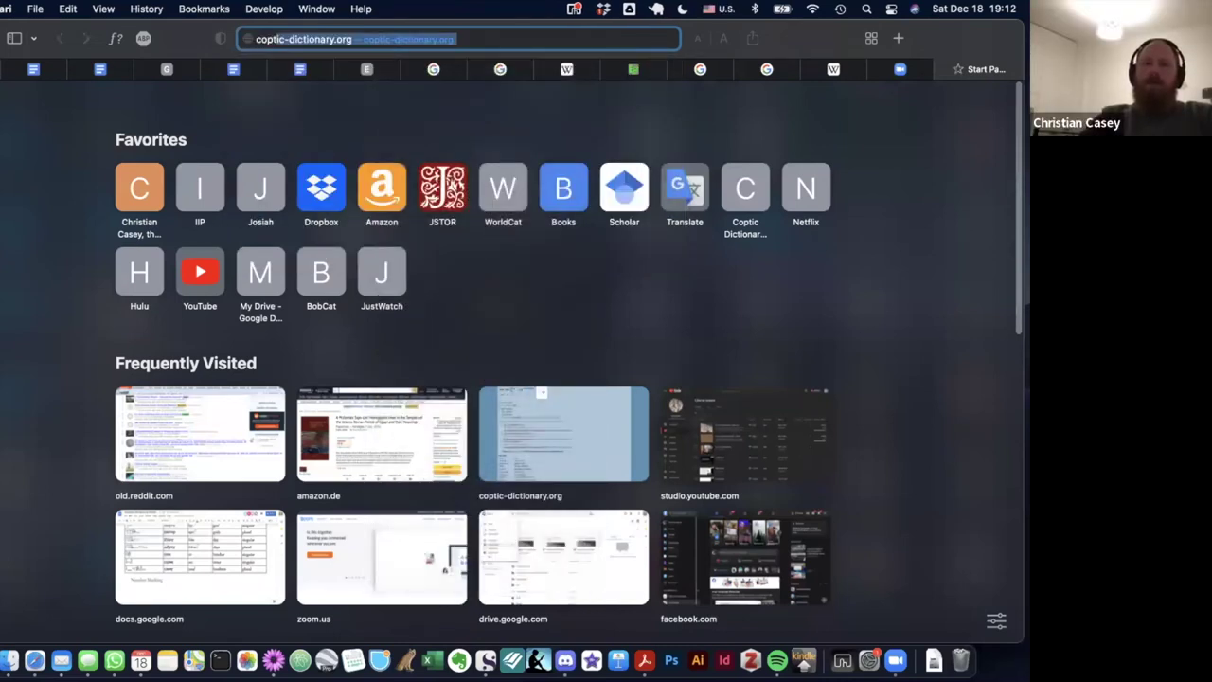
key("BackSpace")
type("-")
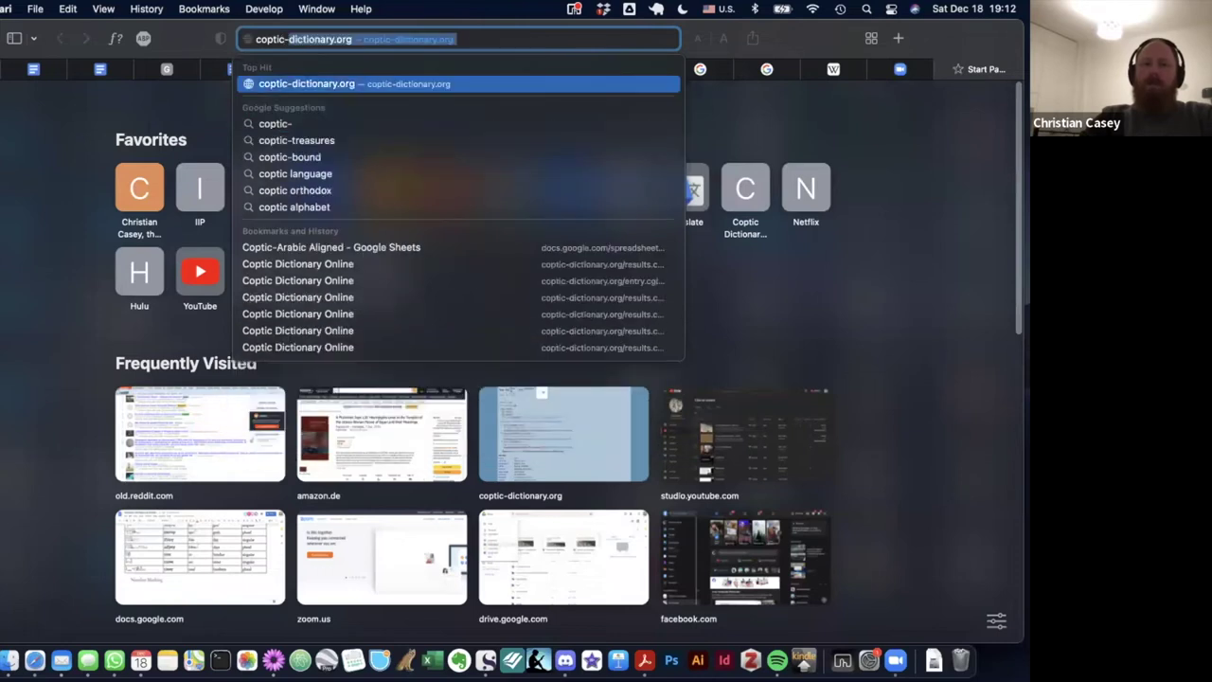
key("Return")
Search the Coptic dictionary for morning and examine the forms, gender and example usage in the ϩⲧⲟⲟⲩⲉ entry.
left_click(342, 159)
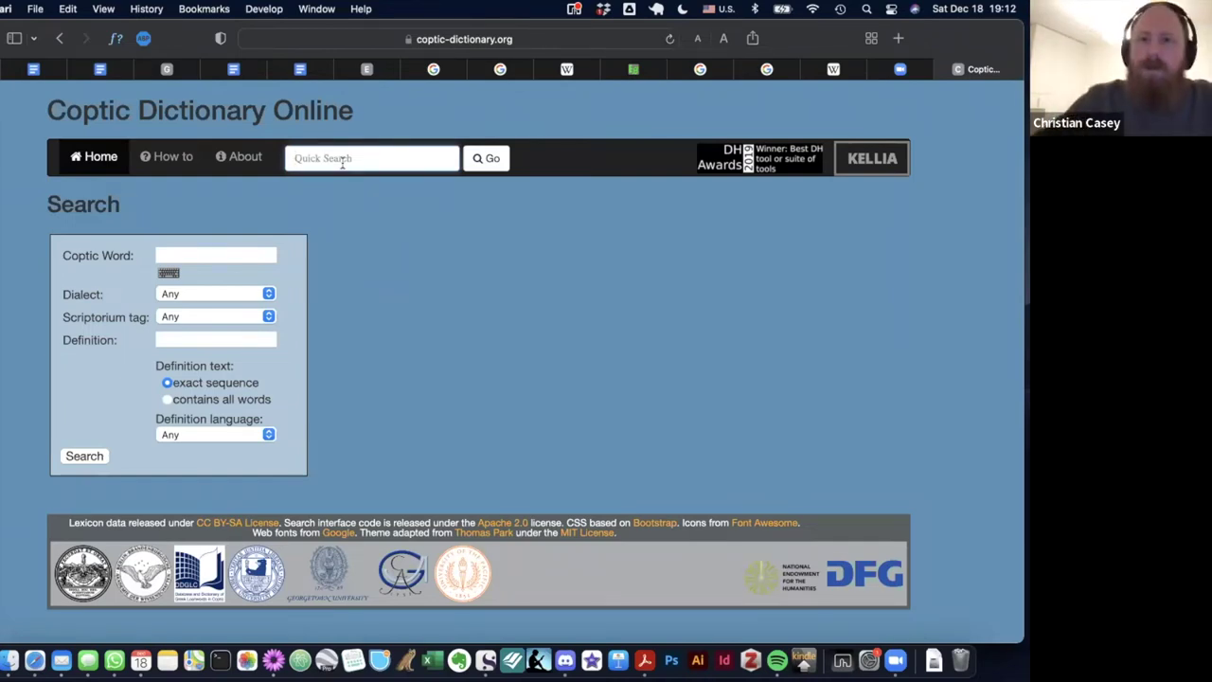
type("m")
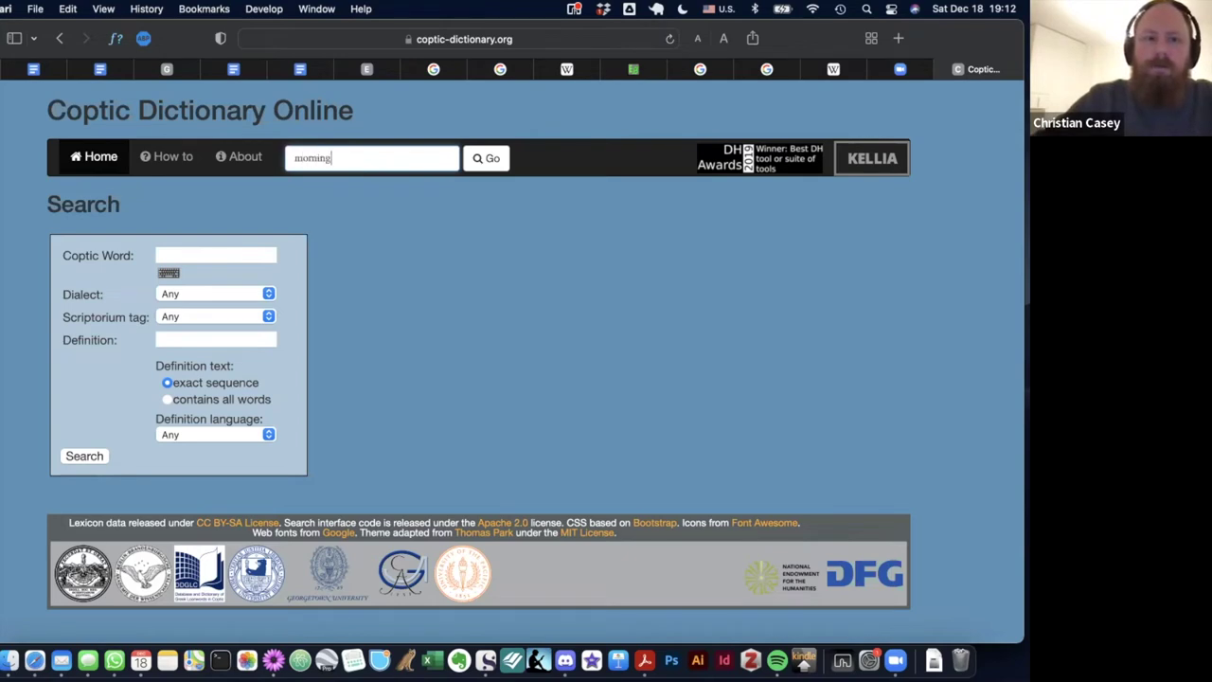
type("orning")
key("Return")
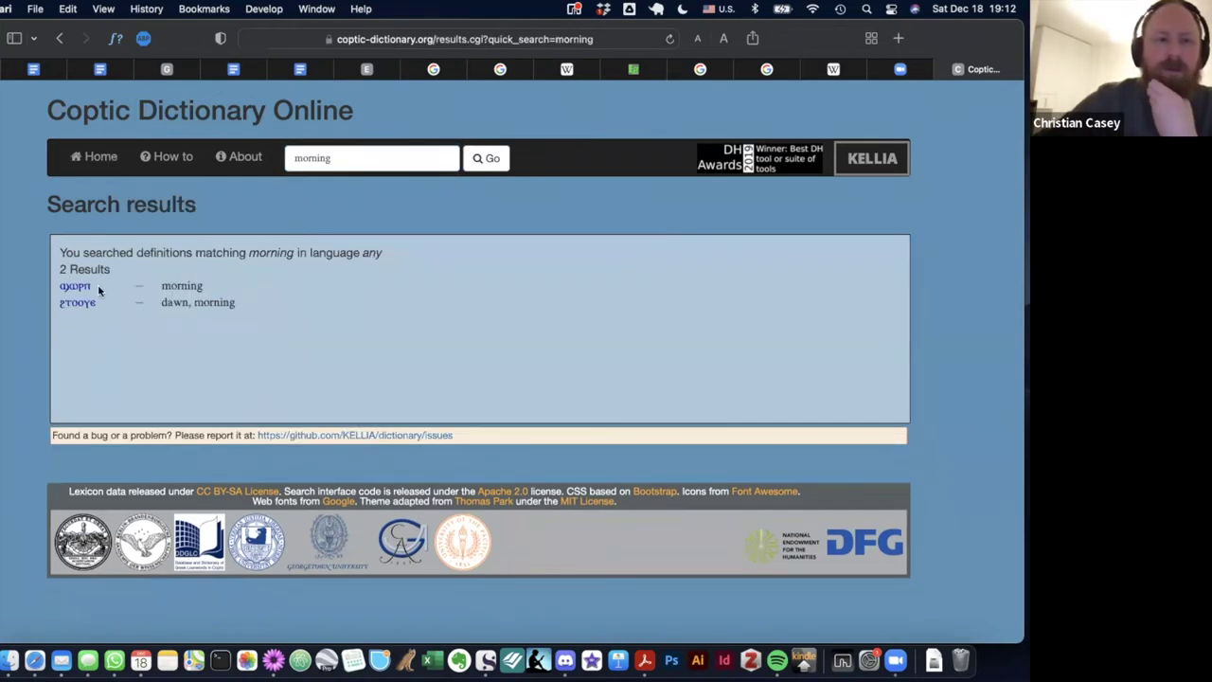
left_click(75, 305)
scroll(192, 327, "down", 2)
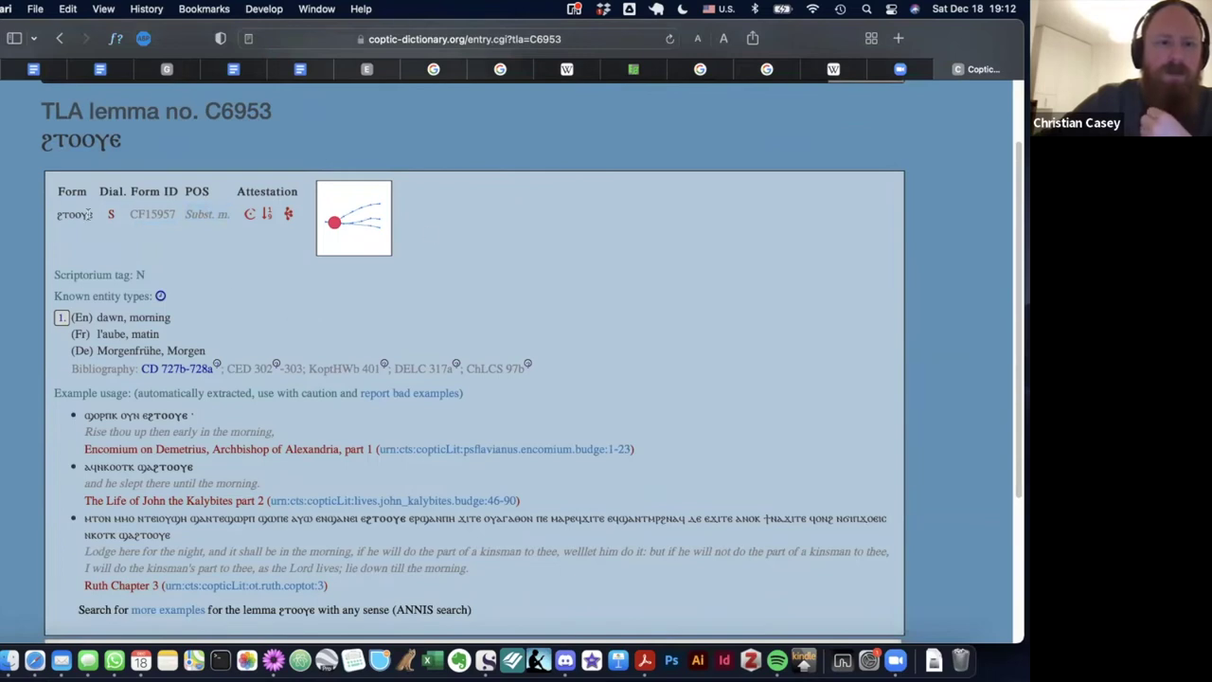
scroll(400, 312, "down", 2)
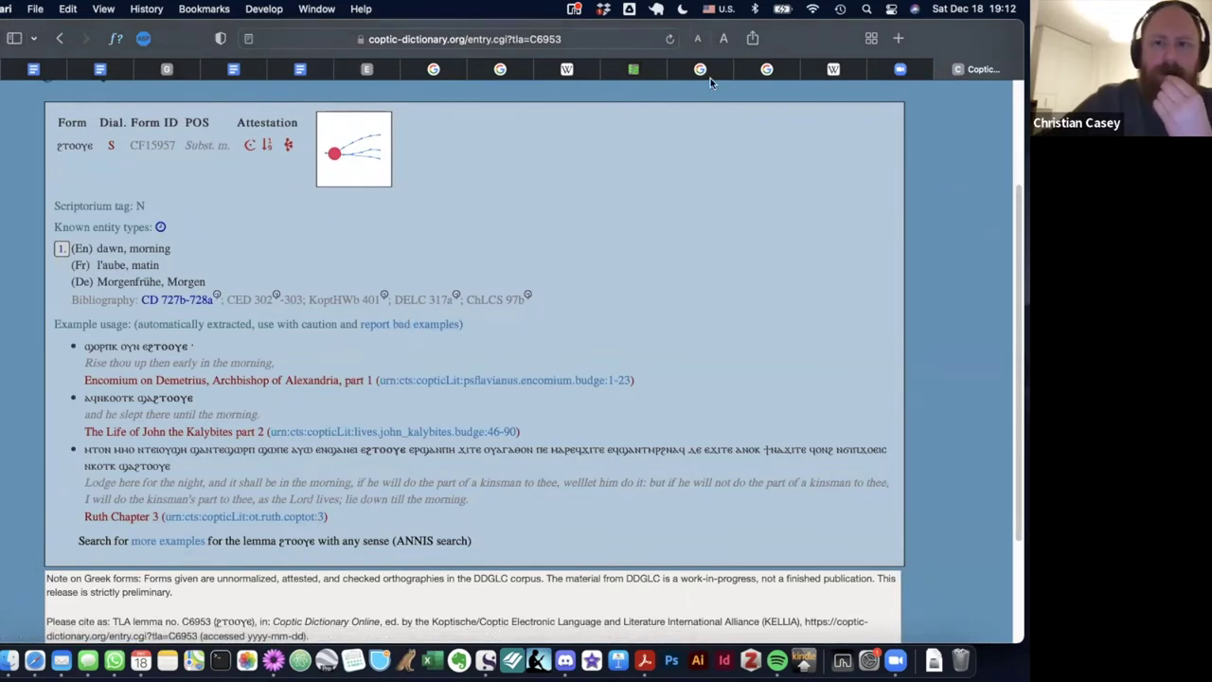
Return to the Nouns & Articles textbook document and place the cursor in the third column of the morning row.
left_click(237, 69)
left_click(301, 70)
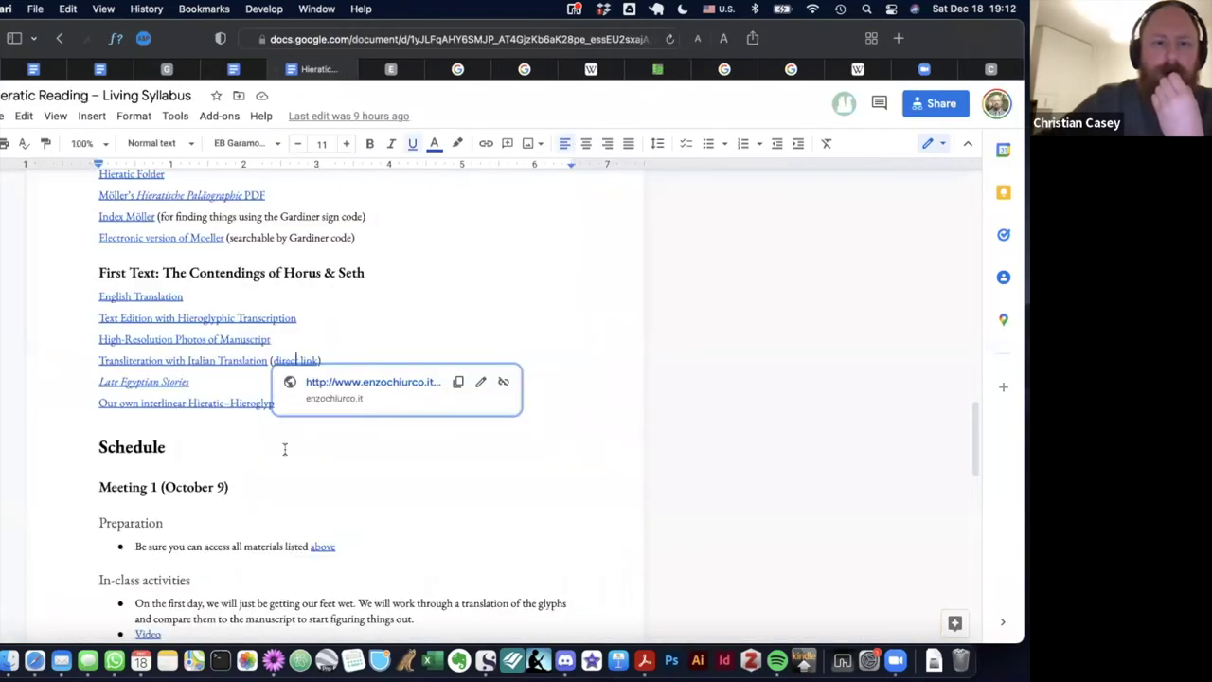
left_click(412, 74)
left_click(106, 76)
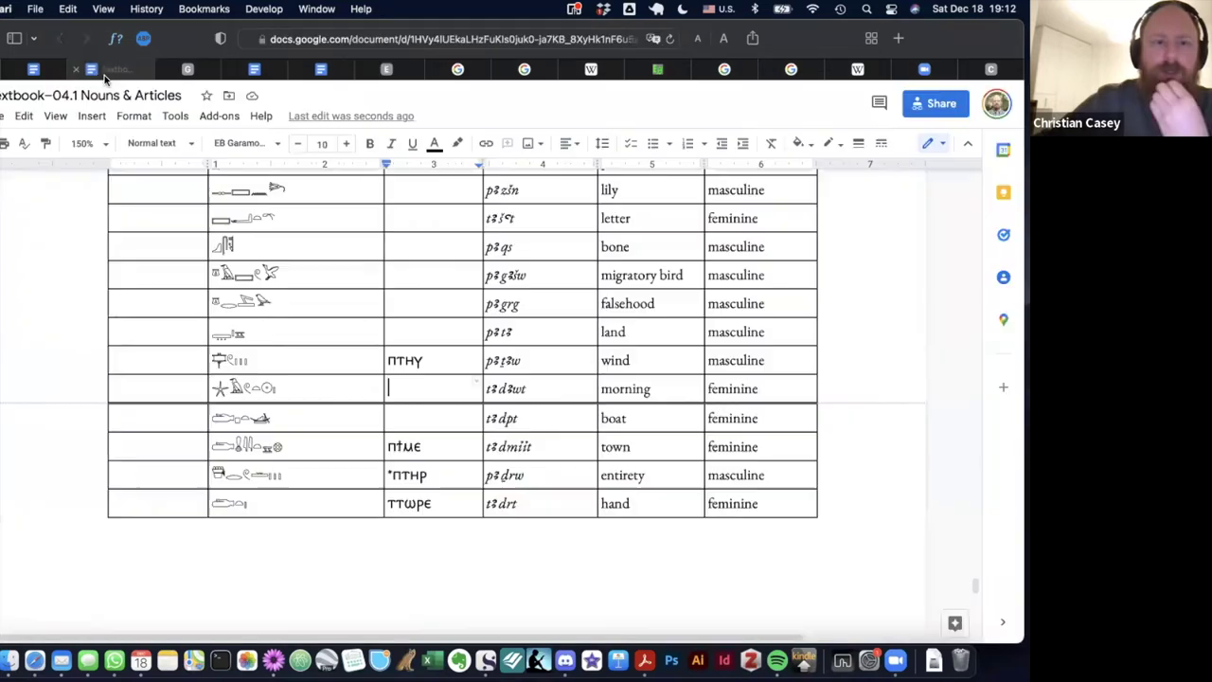
left_click(407, 394)
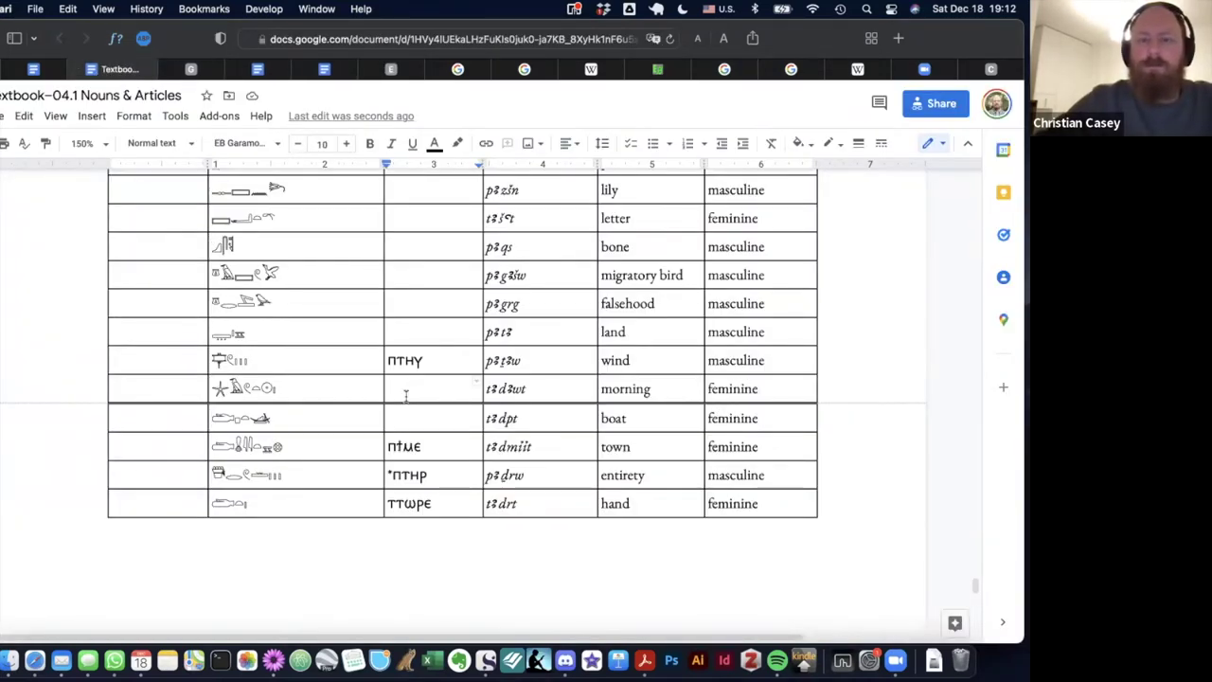
Switch the keyboard input to Coptic and enter ⲡⲉϩⲧⲟⲟⲩⲉ in the third column of the morning row.
key("ctrl+space")
left_click(438, 256)
type("ⲡⲉϩⲧⲟ")
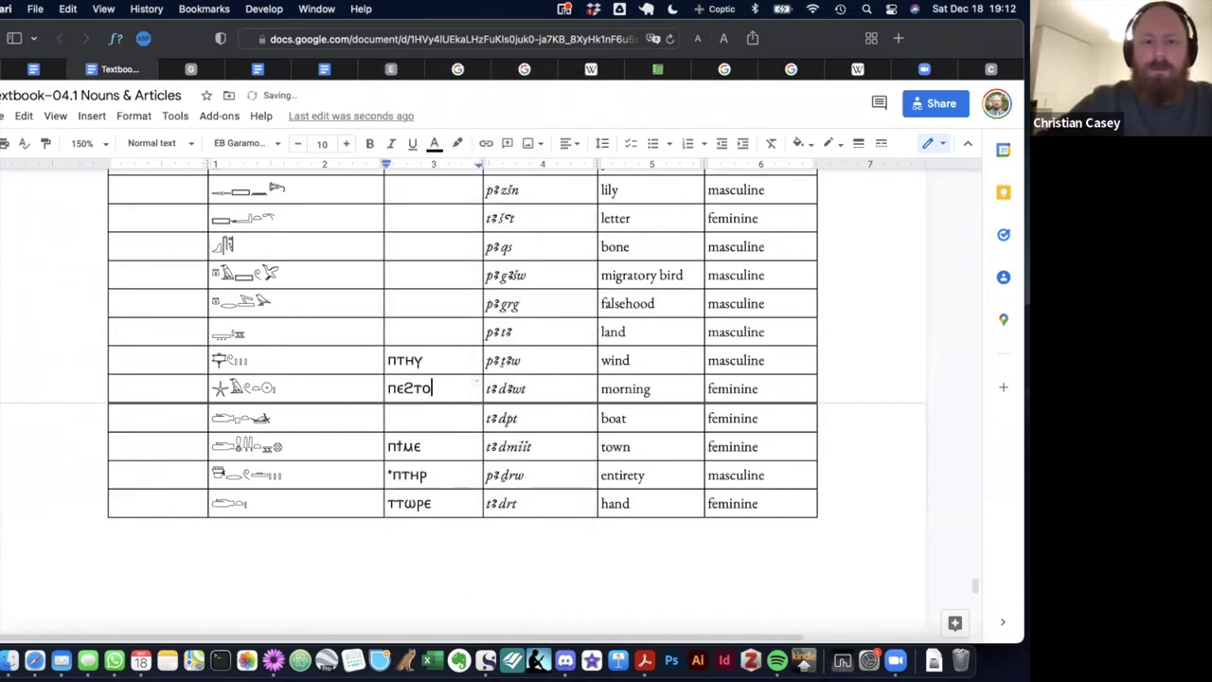
type("ⲟⲩⲉ")
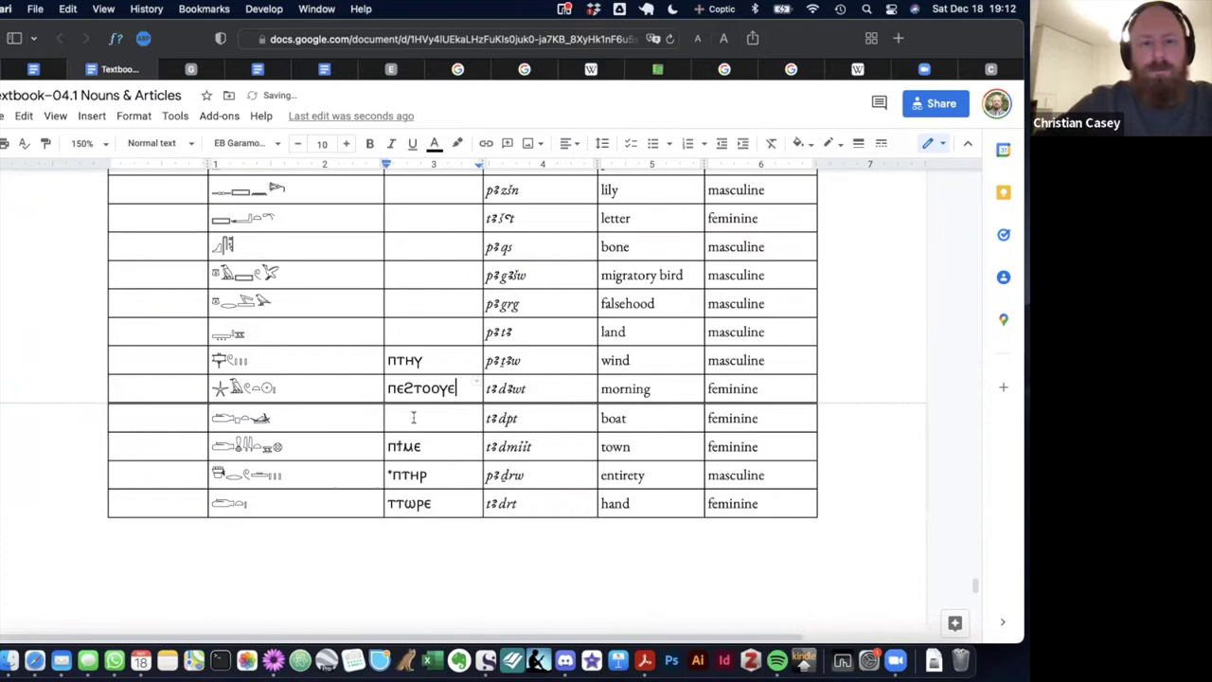
Enter the Coptic equivalents ⲡⲧⲟ for land and ⲡϭⲏϣⲉ for migratory bird in the third column.
left_click(414, 323)
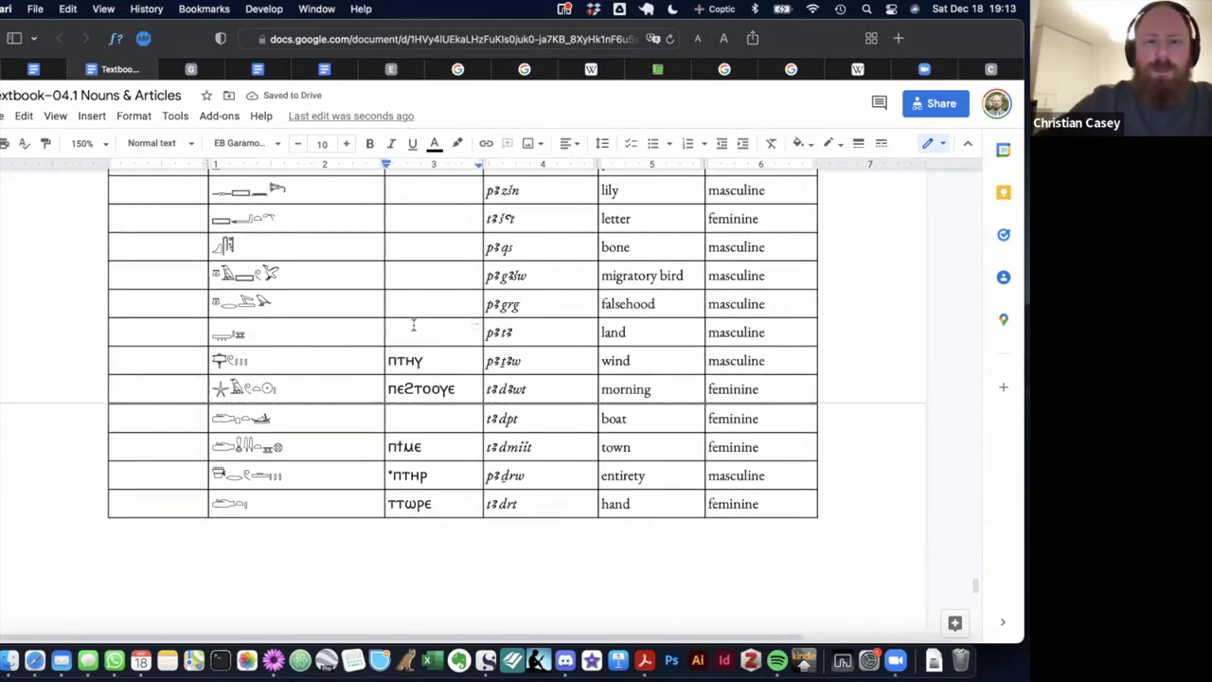
type("ⲡⲧⲟ")
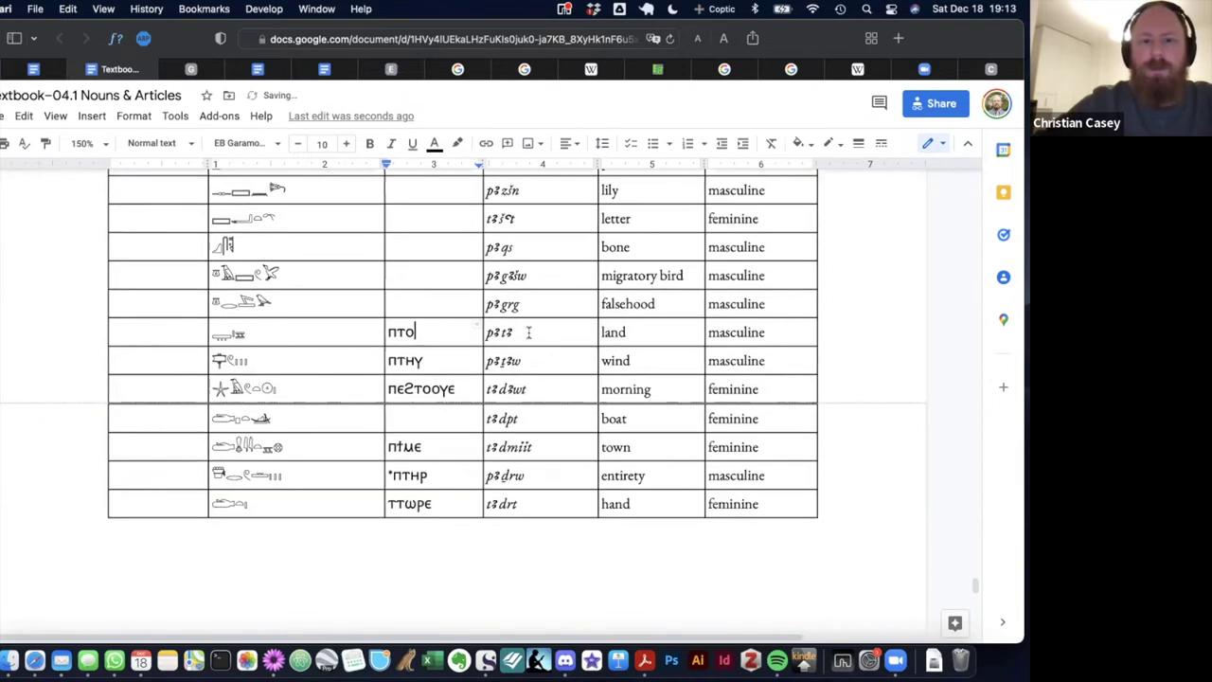
left_click(402, 283)
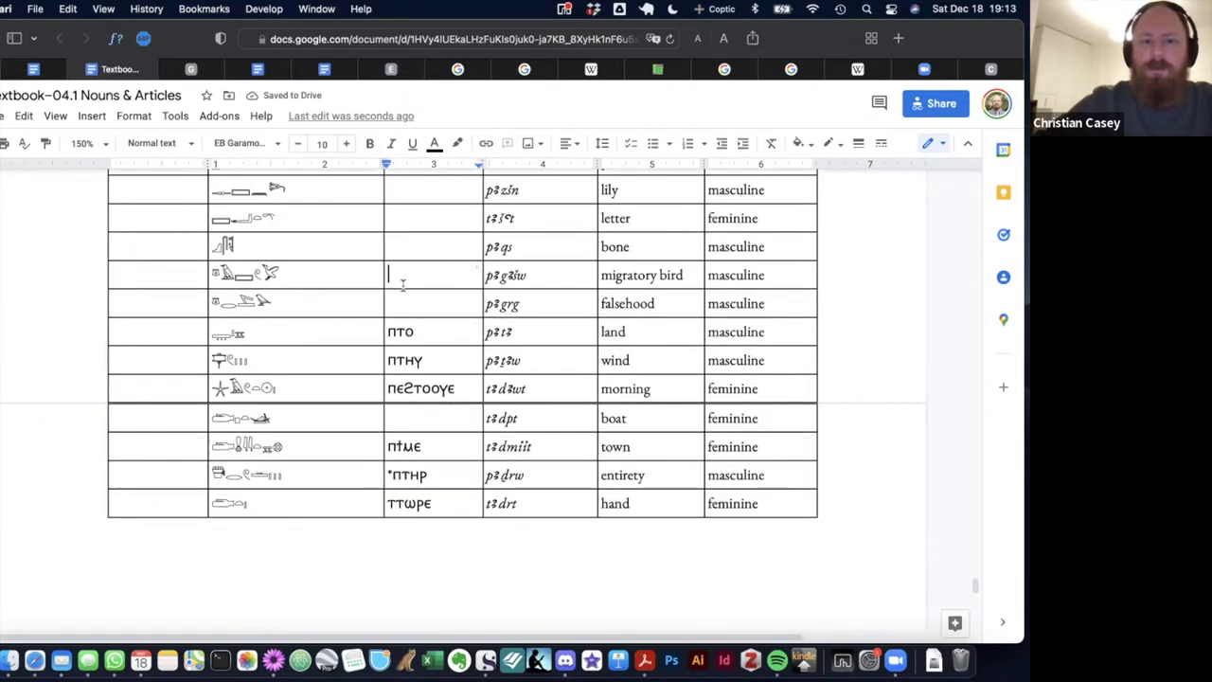
type("ⲡ")
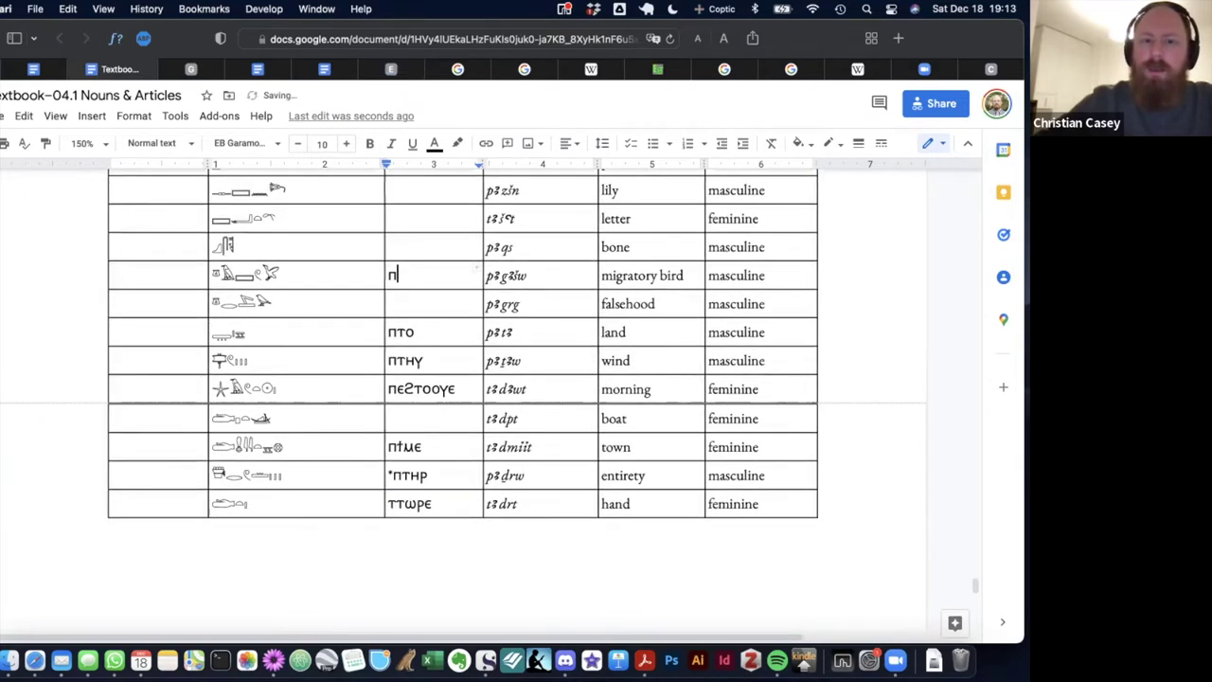
type("ϭⲏϣⲉ")
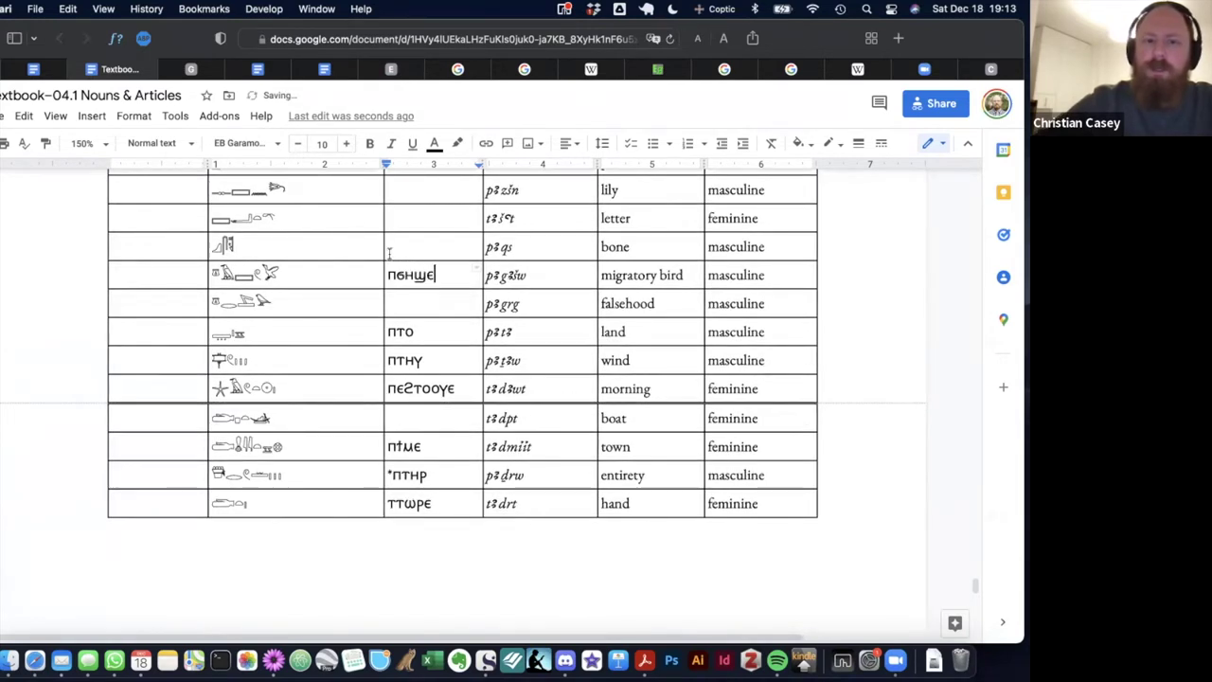
Fill in the Coptic equivalents ⲡⲕⲁⲥ for bone and ⲡϣⲟϣⲉⲛ for lily in the third column.
scroll(405, 237, "up", 2)
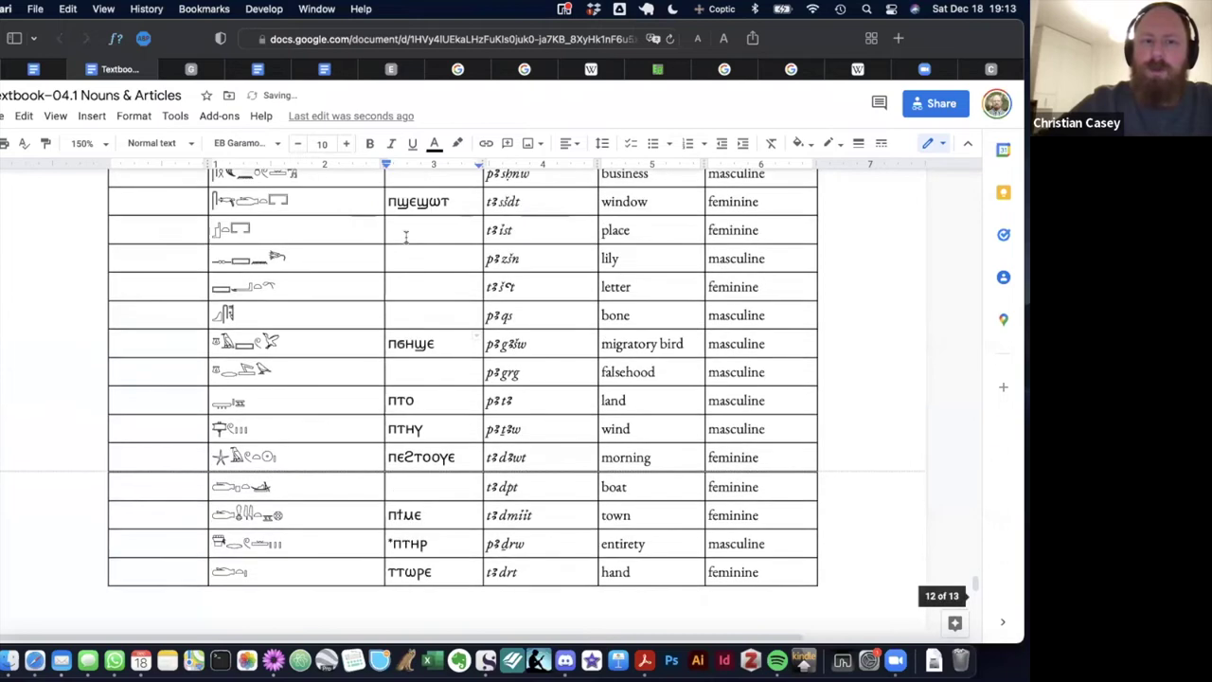
left_click(424, 312)
type("ⲡⲕⲁⲥ")
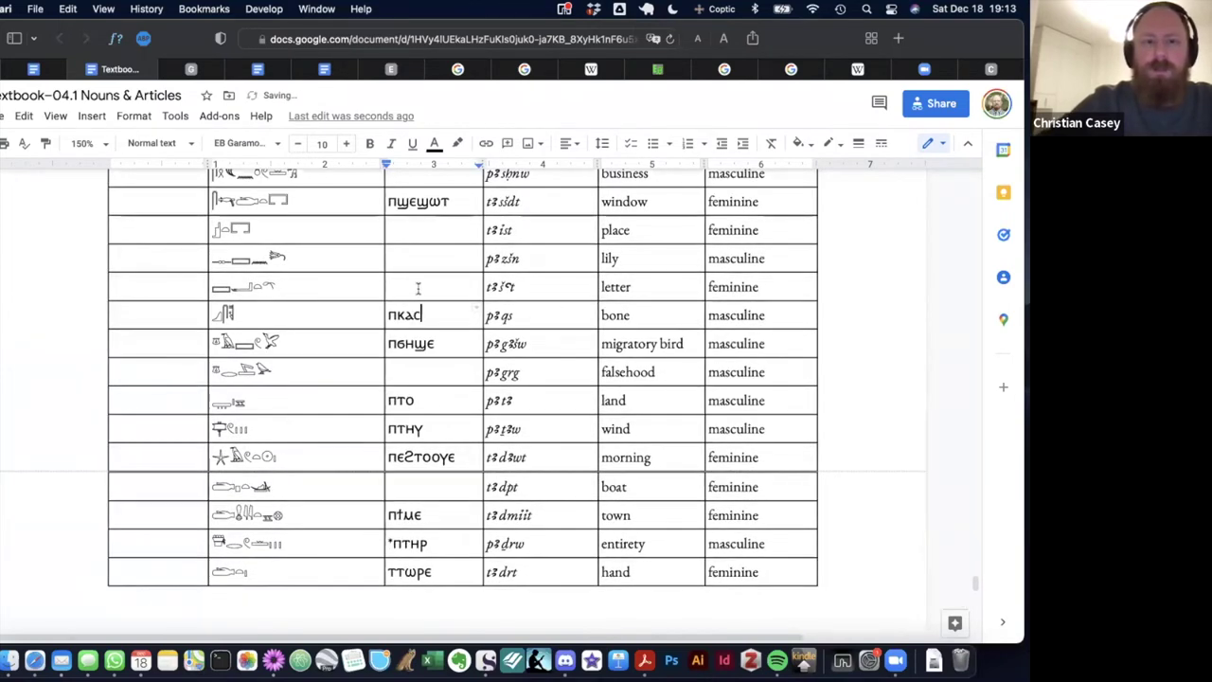
left_click(410, 259)
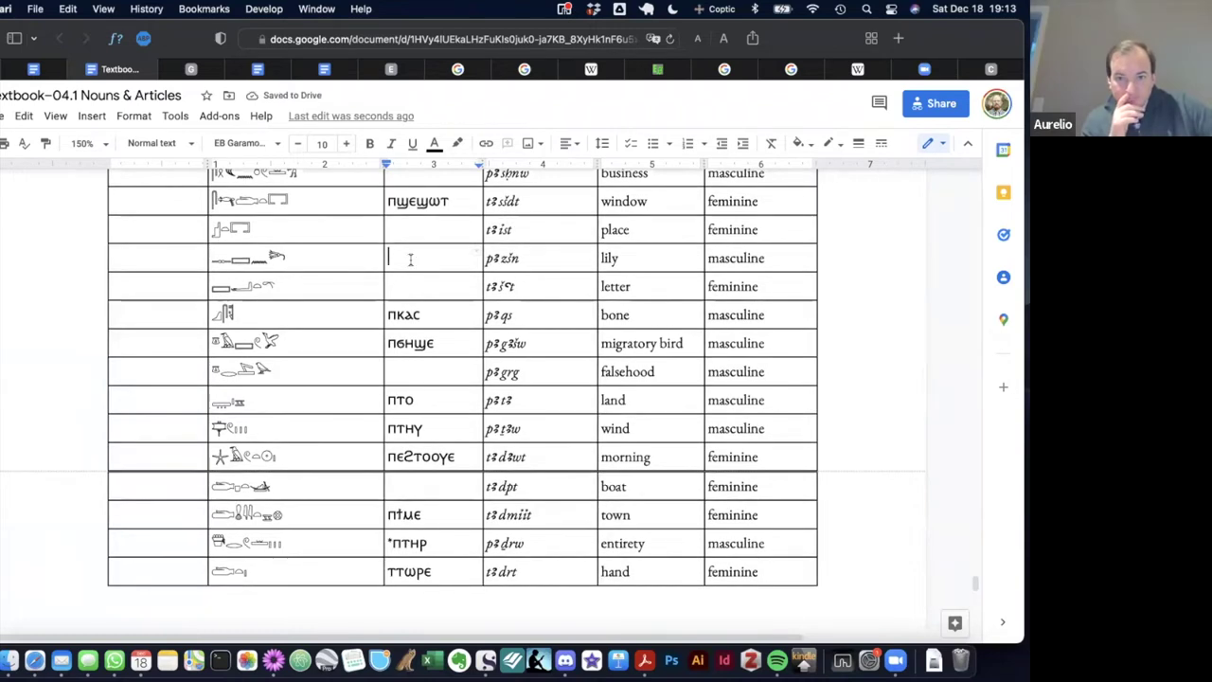
type("ⲡϣ")
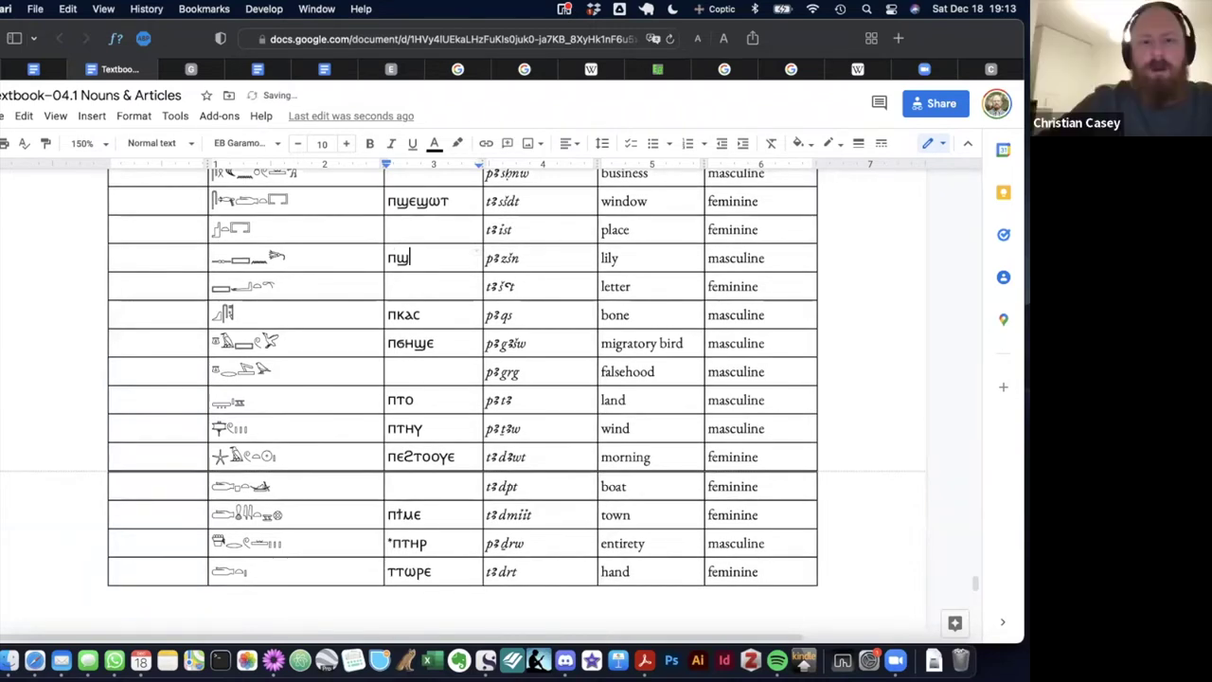
type("ⲟϣⲉⲛ")
Leave the place row empty and enter *ⲡⲥⲁϩⲛⲉ for business and ⲧⲥⲱⲡⲉ for lip, edge in the third column.
left_click(408, 233)
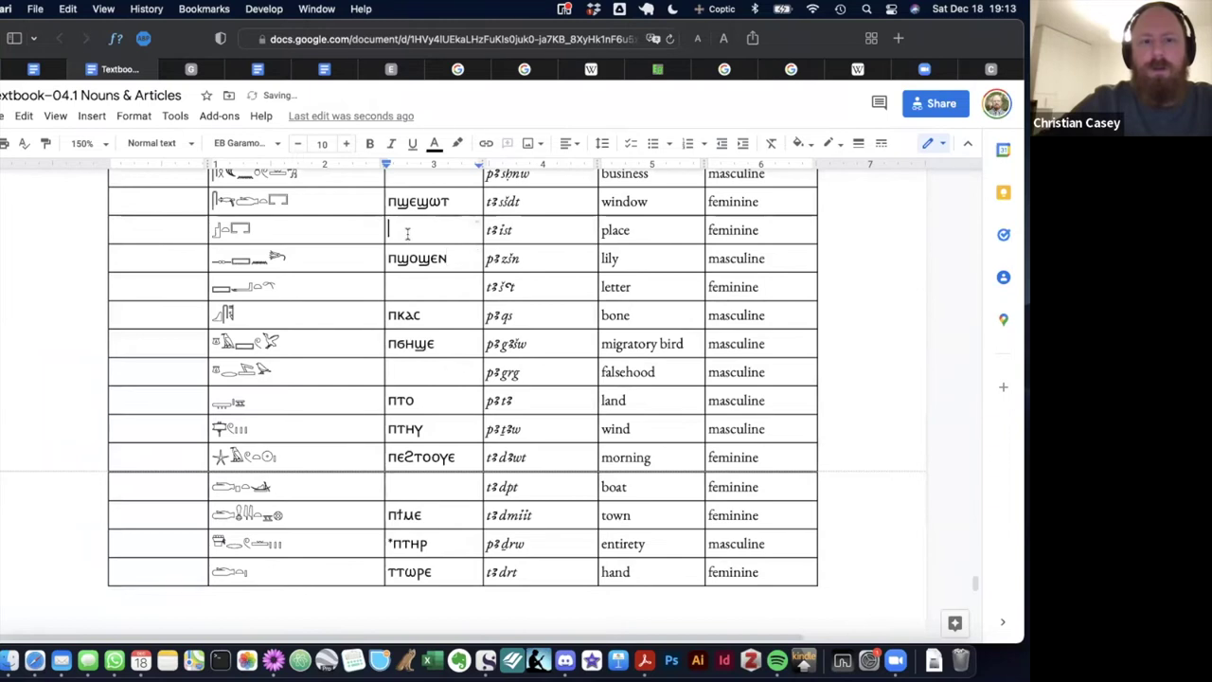
scroll(360, 265, "up", 3)
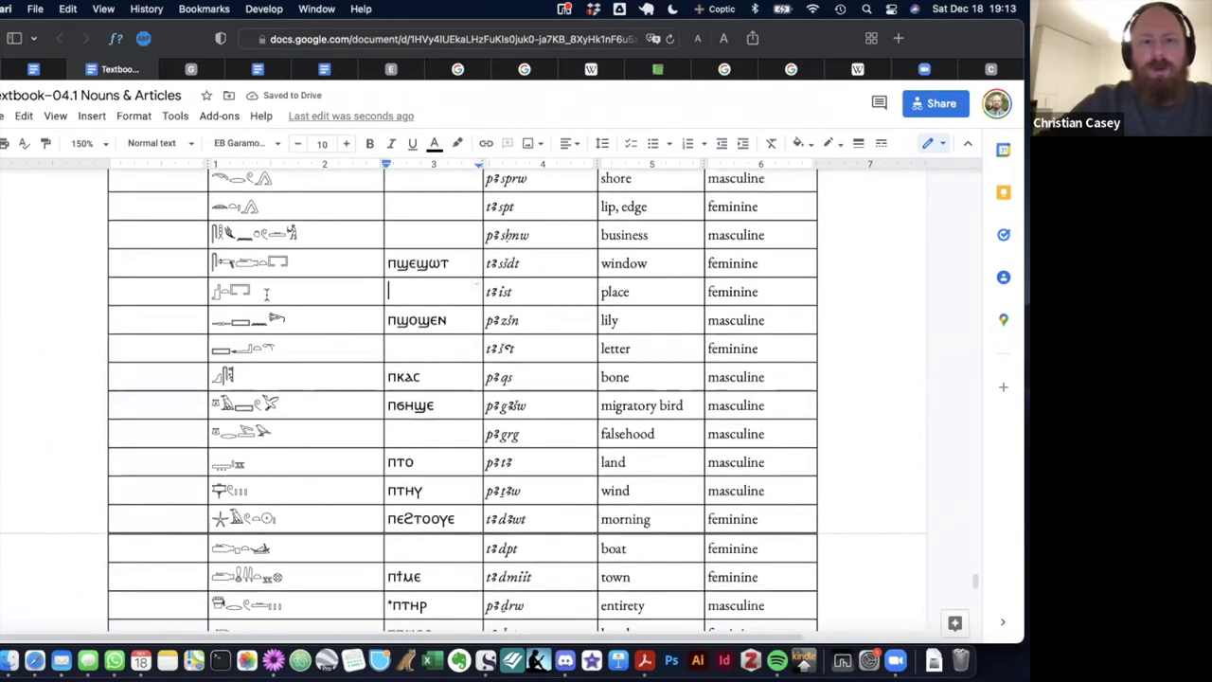
scroll(335, 307, "up", 2)
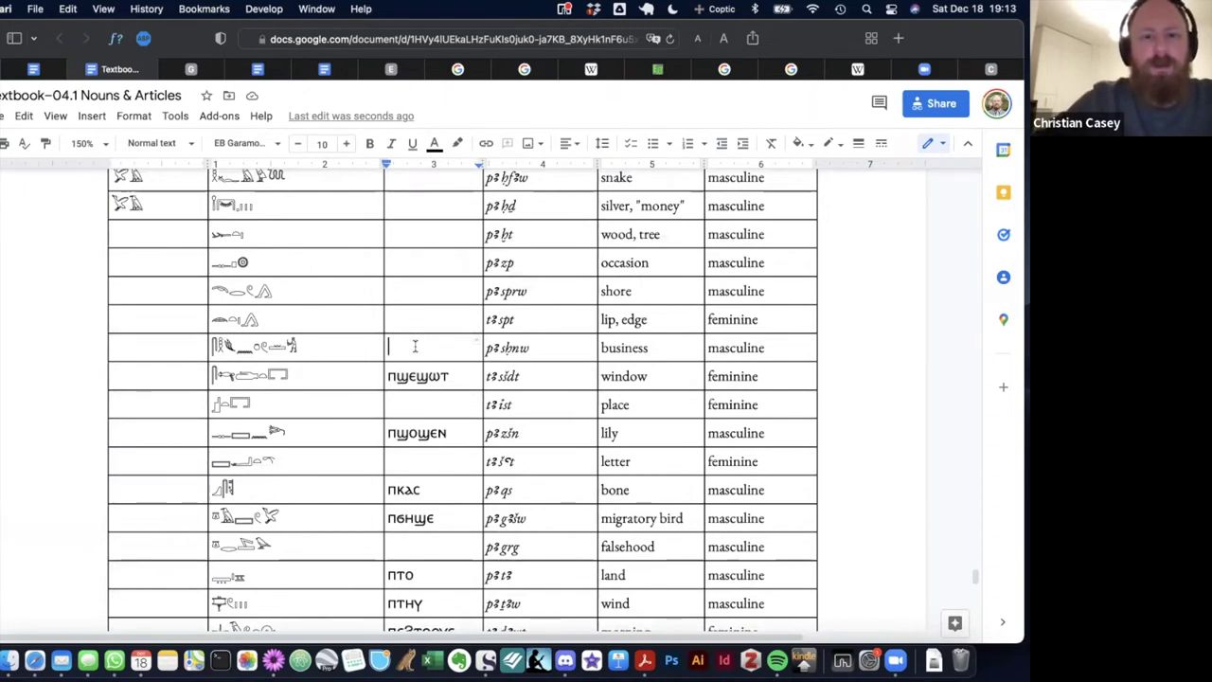
type("*п")
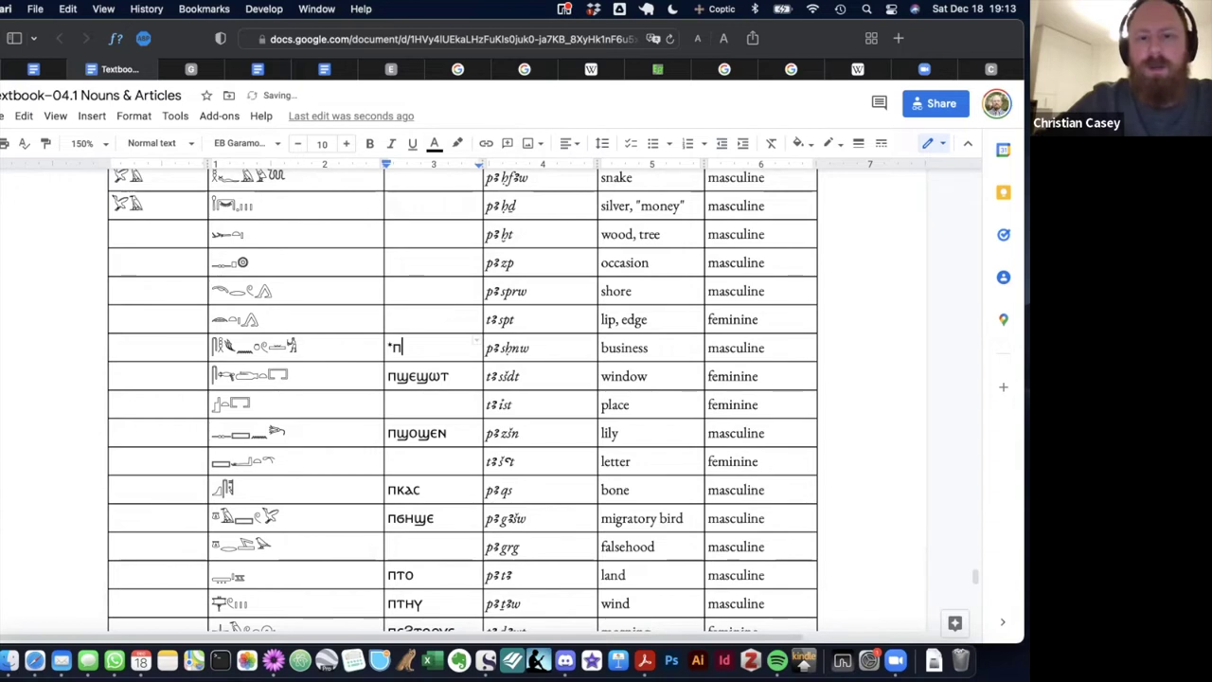
type("саϩне")
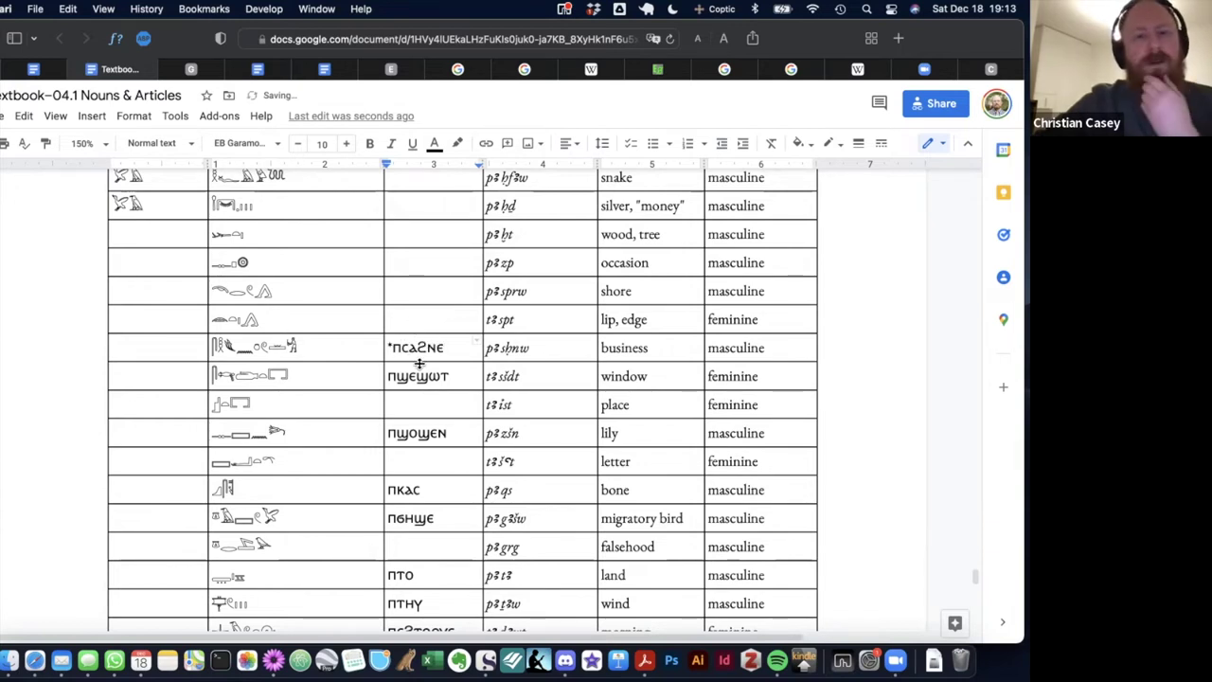
left_click(397, 320)
type("тсωпє")
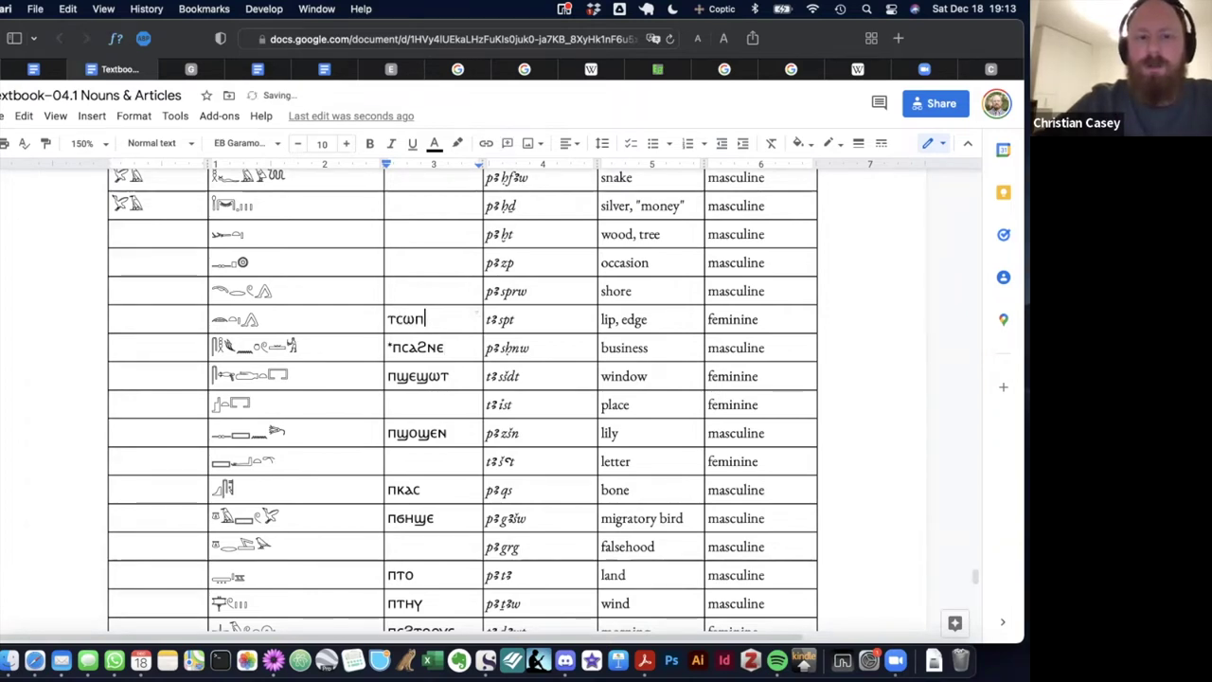
Add the Coptic equivalents ⲡⲥⲡⲓⲣ for shore and ⲡⲥⲟⲡ for occasion in the third column.
left_click(407, 290)
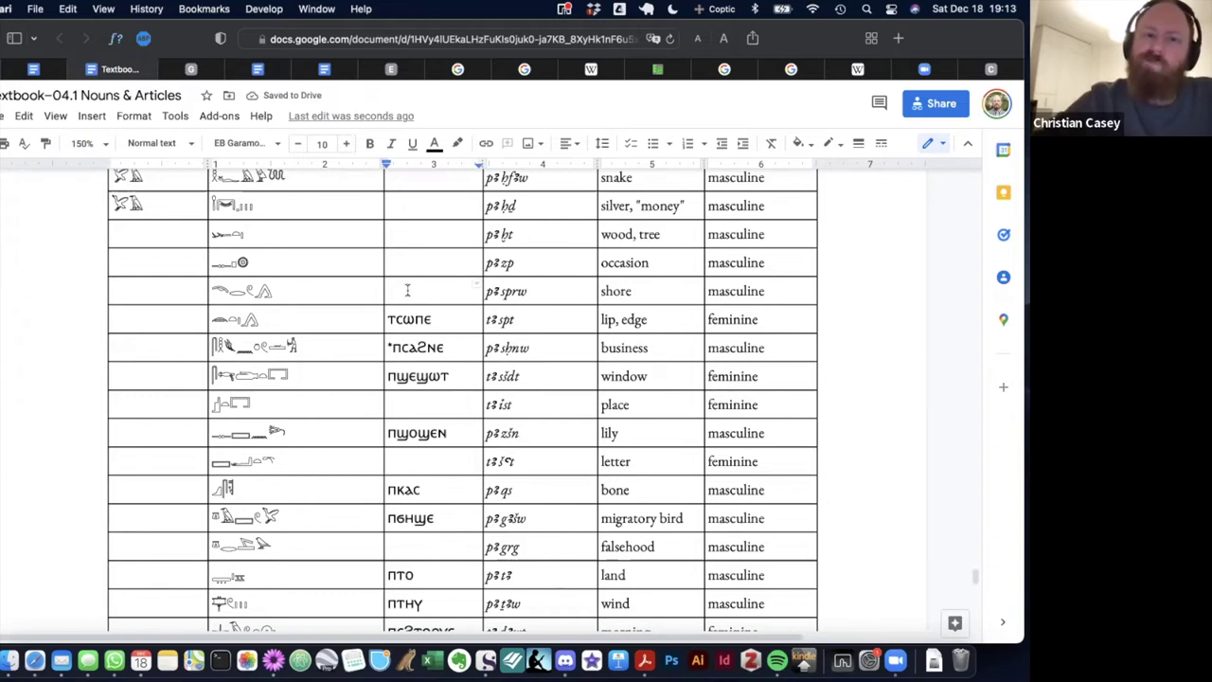
type("пспір")
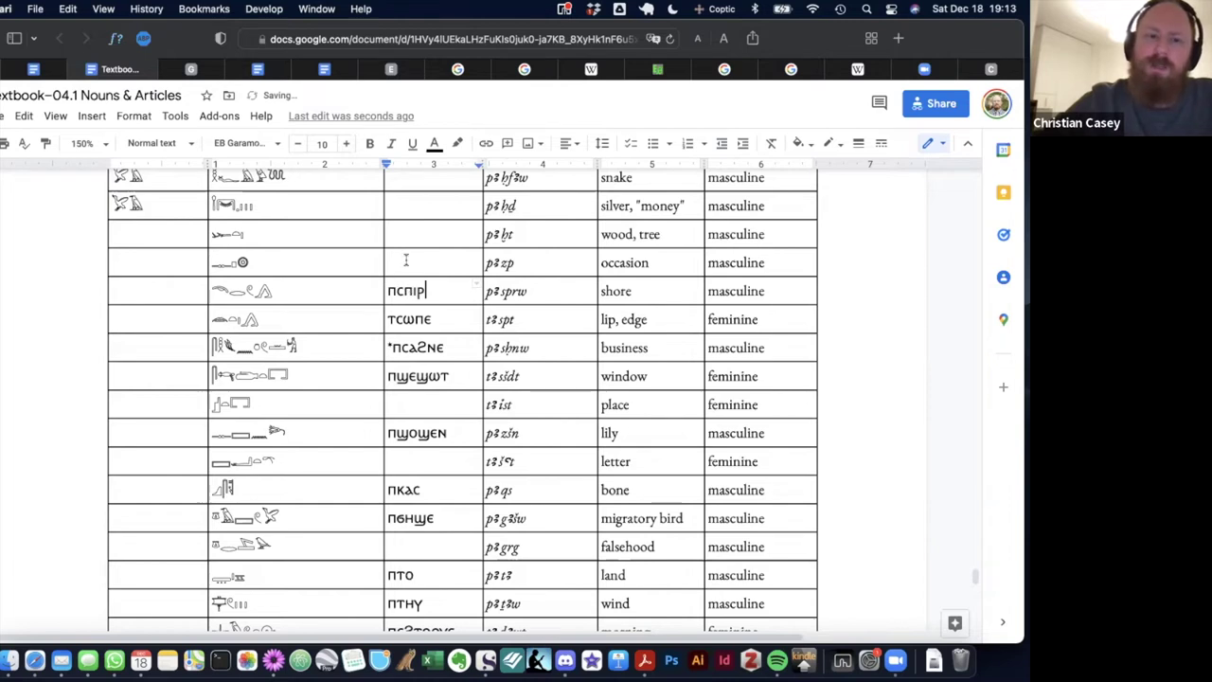
left_click(408, 261)
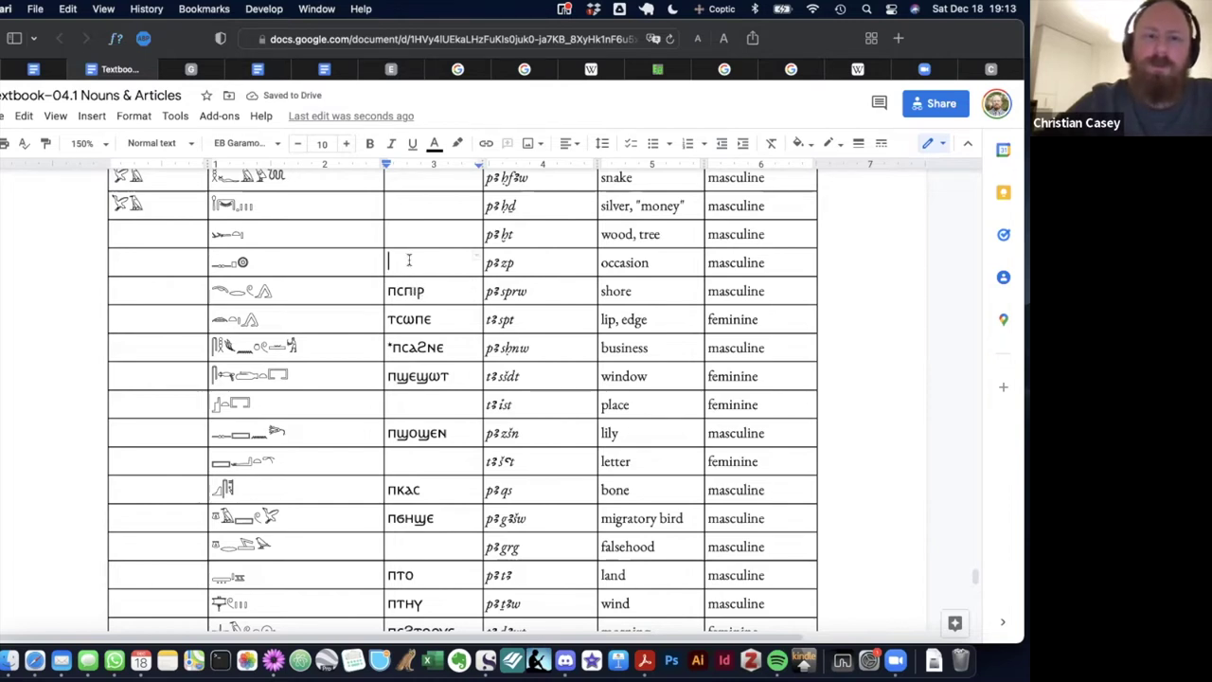
type("псоп")
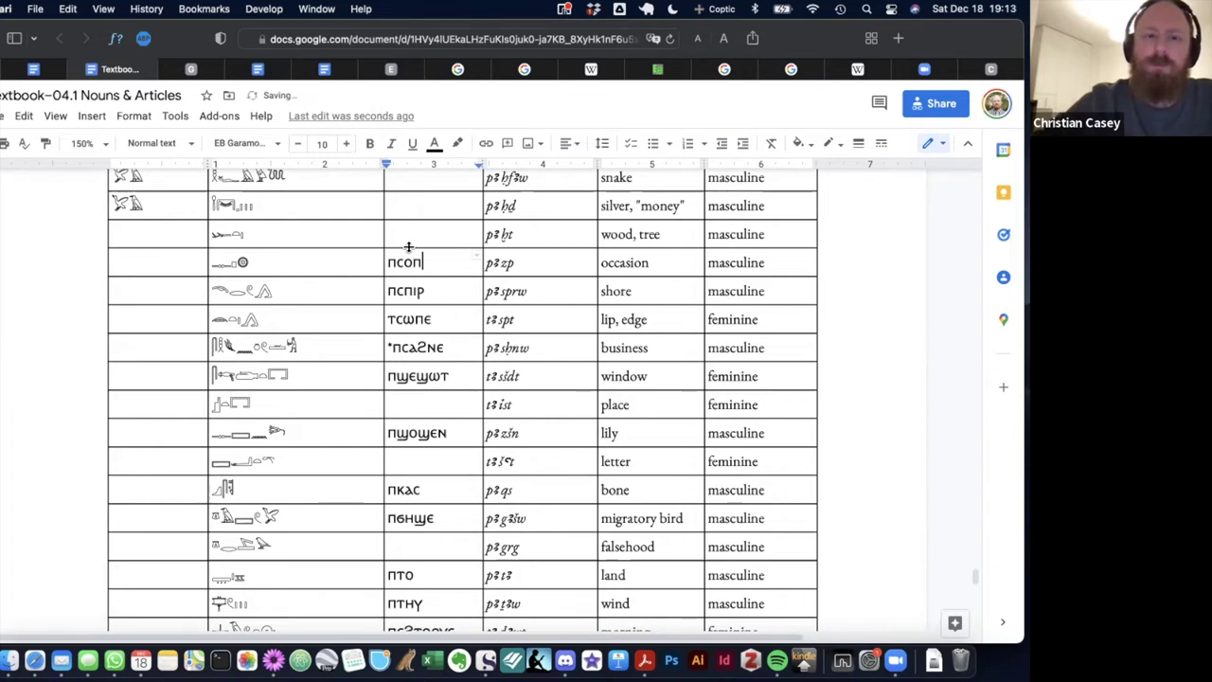
Enter the Coptic equivalents ⲡϣⲉ for wood, tree and ⲡϩⲁⲧ for silver in the third column.
left_click(414, 231)
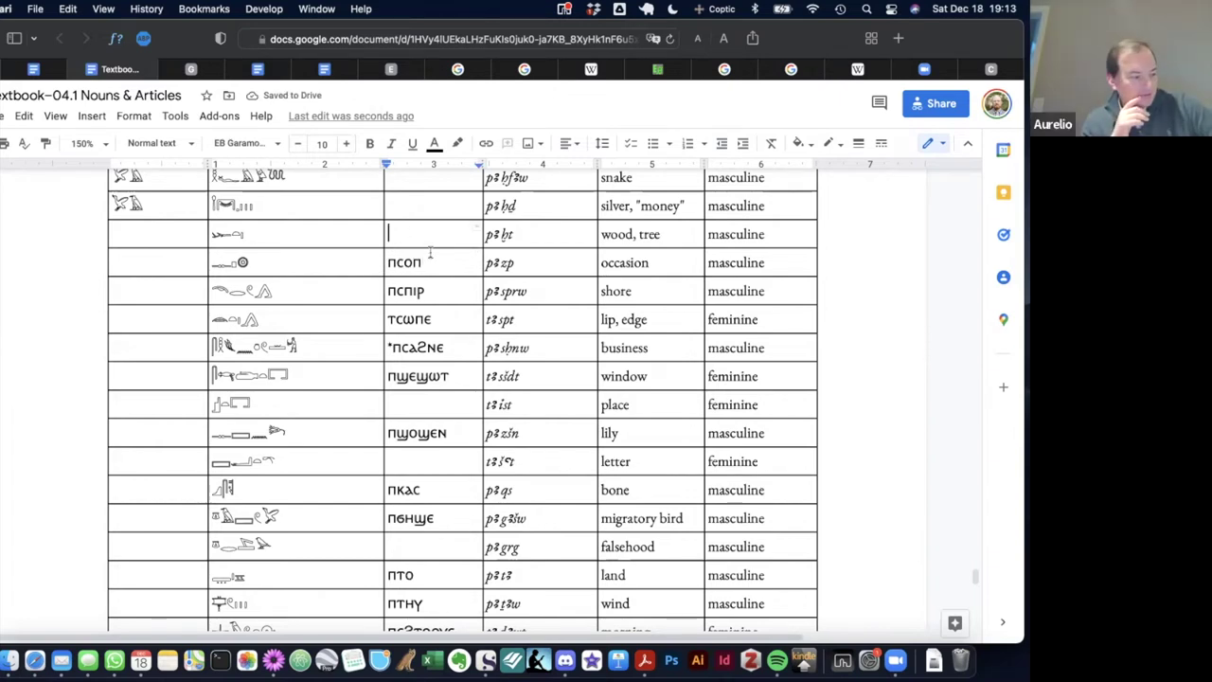
scroll(430, 252, "up", 2)
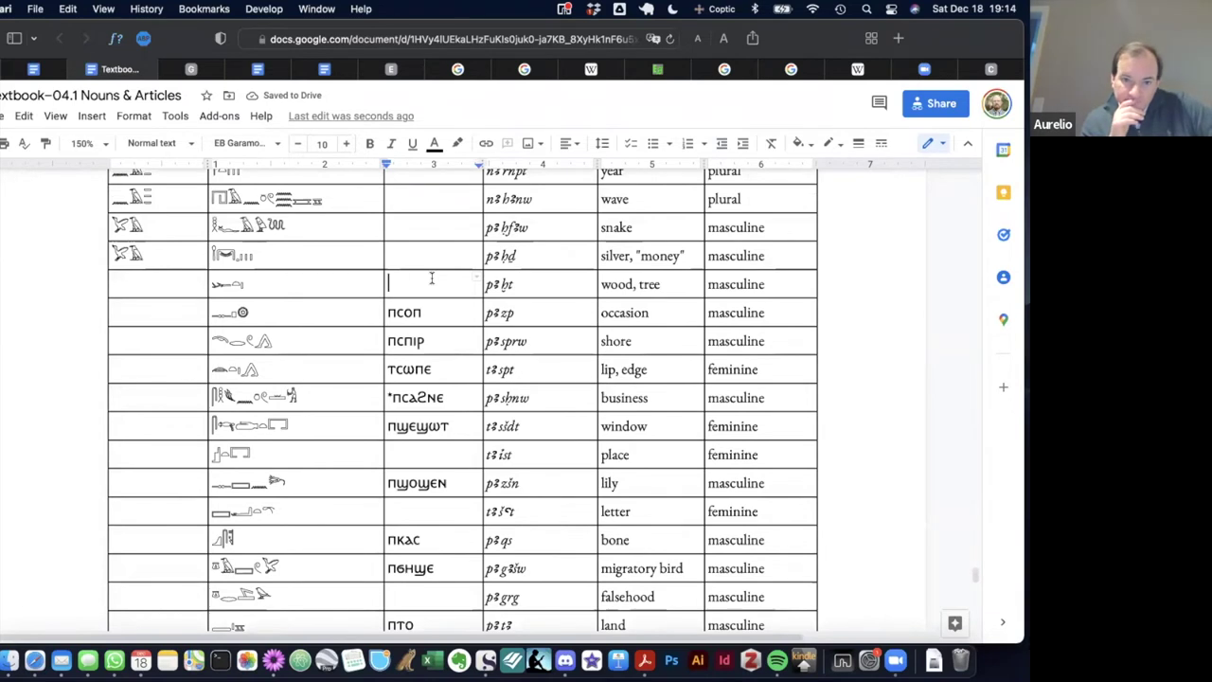
type("пще")
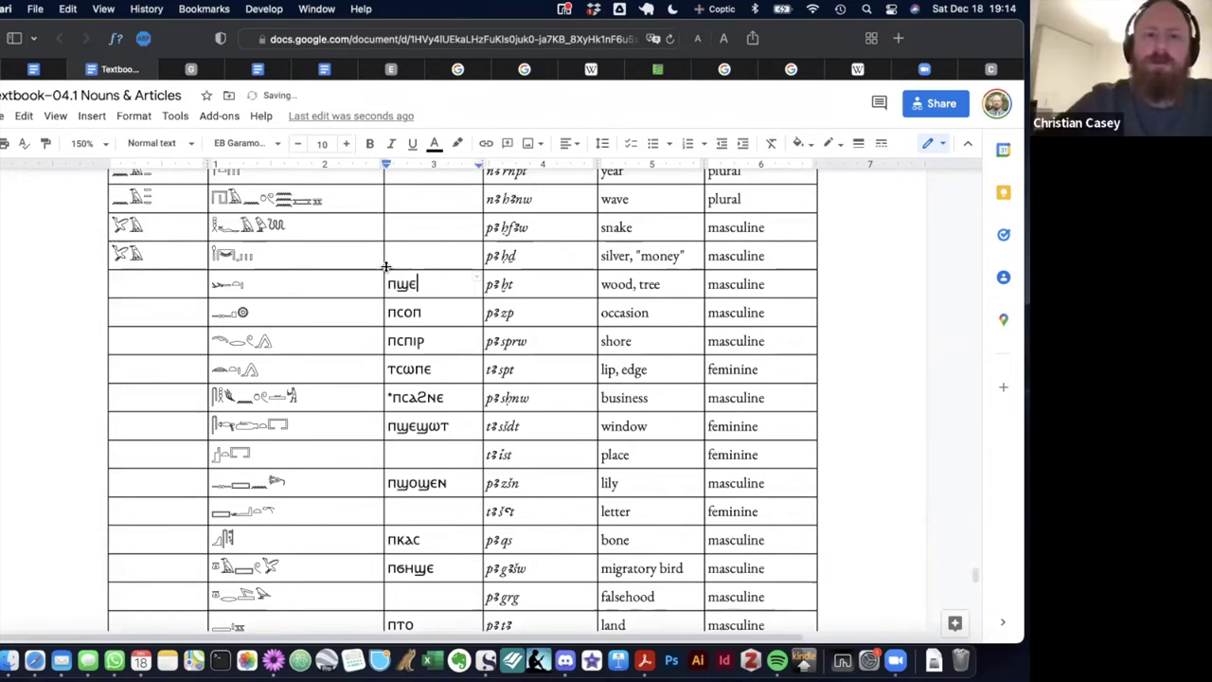
scroll(428, 276, "up", 2)
scroll(428, 276, "up", 3)
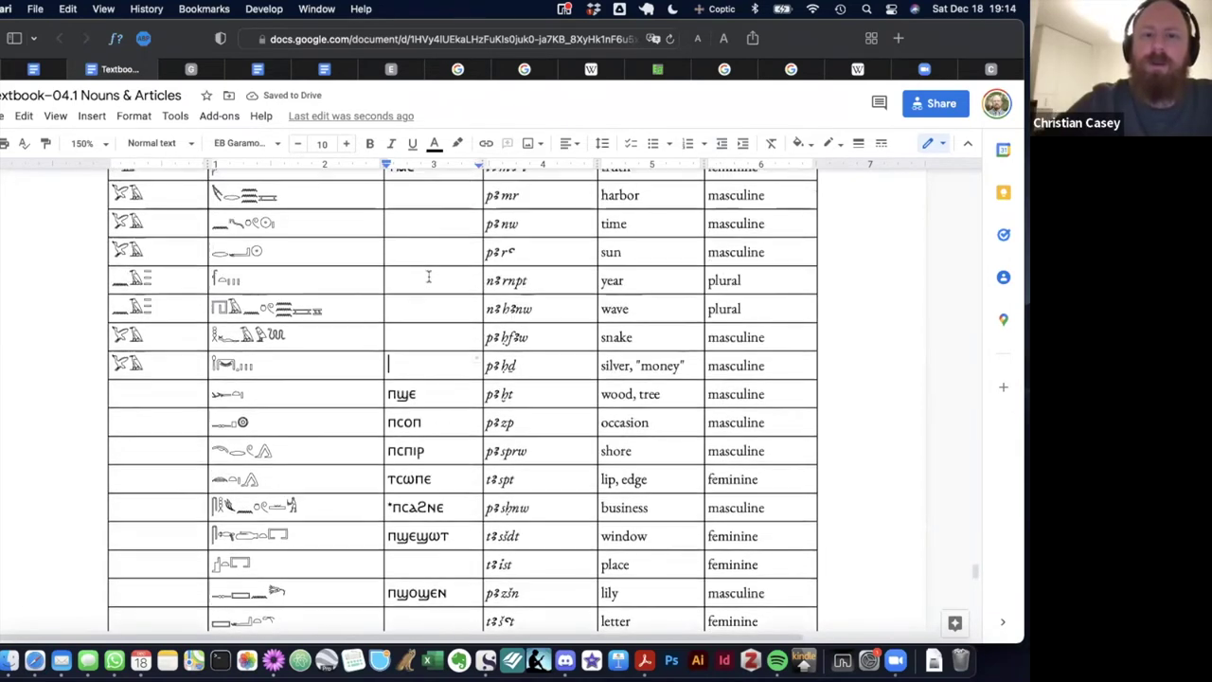
left_click(398, 396)
type("п2ат")
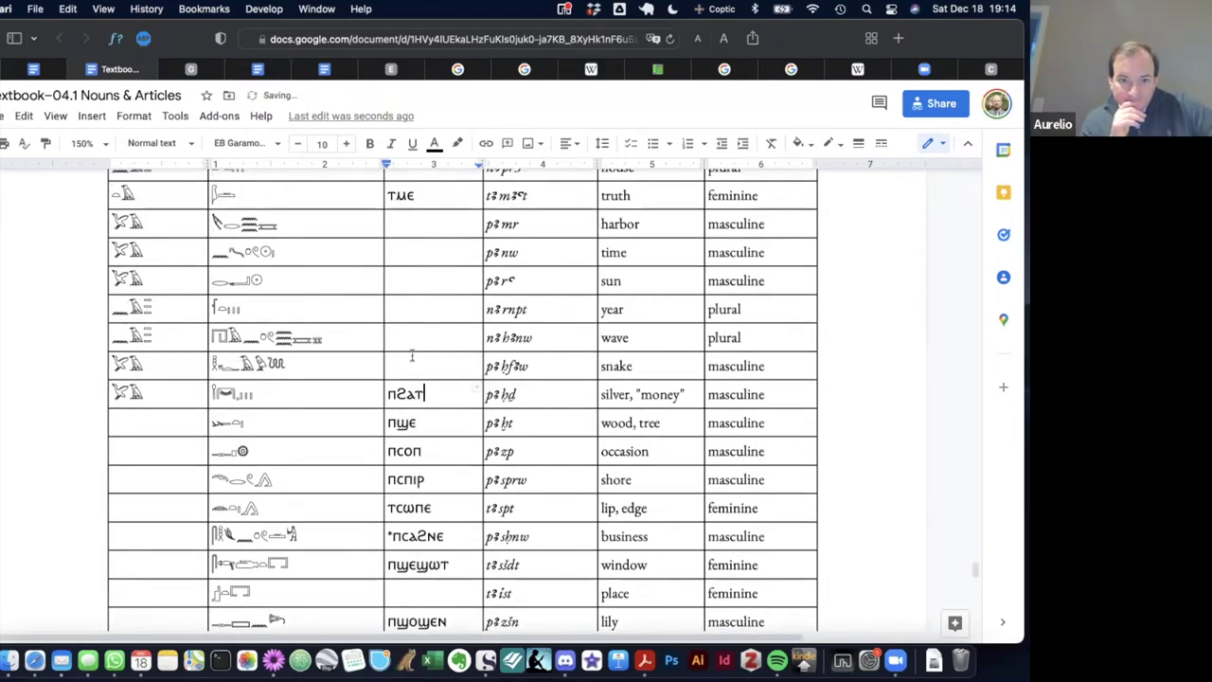
Fill in the Coptic equivalents ⲡϩⲟϥ for snake and ⲡϩⲟⲉⲓⲙ for wave in the third column.
left_click(410, 361)
type("п2оч")
left_click(414, 342)
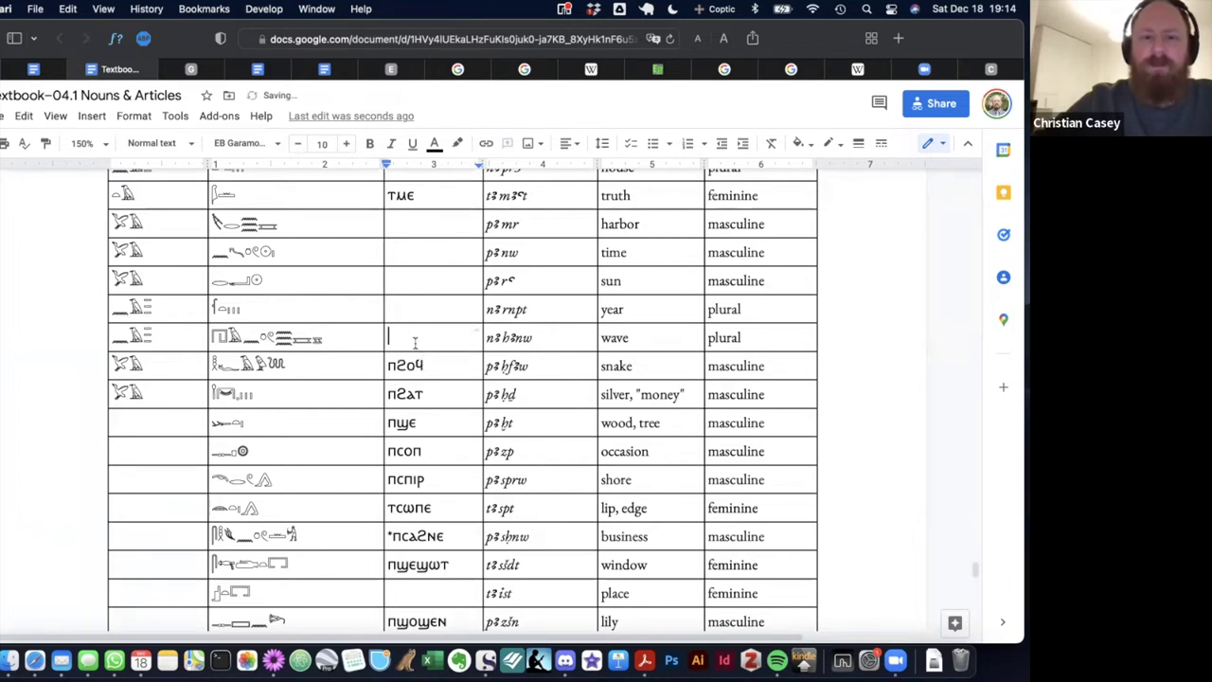
type("п2оеім")
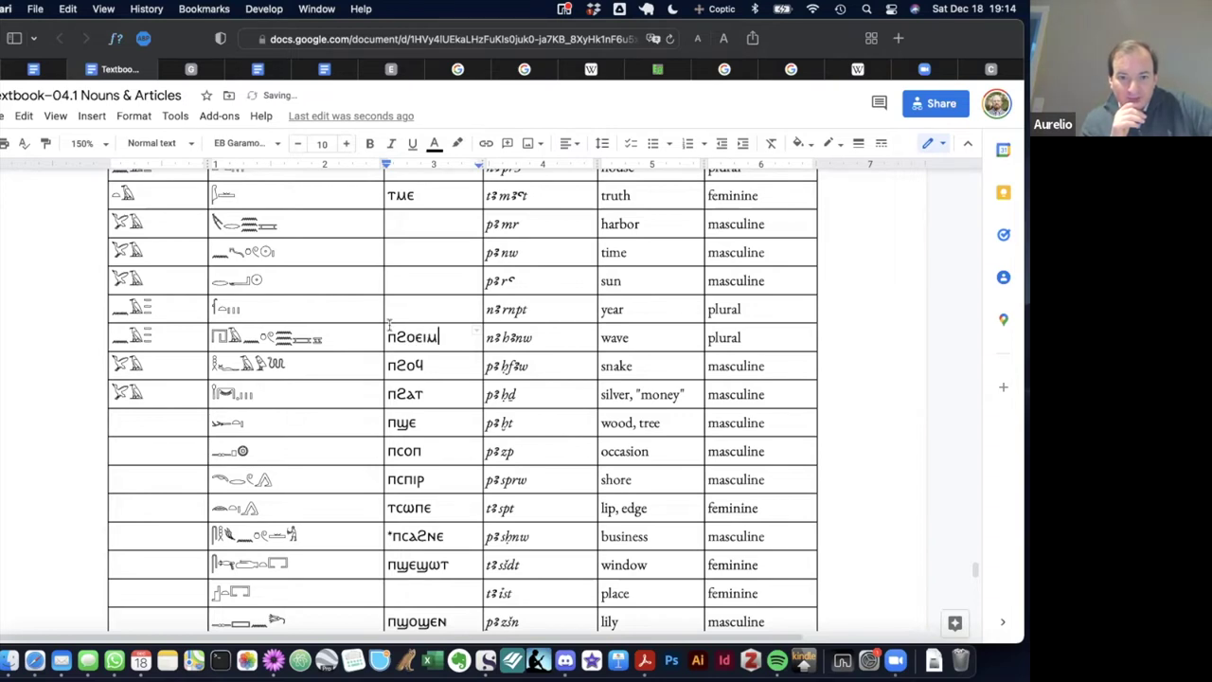
Enter the Coptic plural ⲛ̄ⲣⲟⲙⲡⲉ in the third column of the year row.
left_click(412, 305)
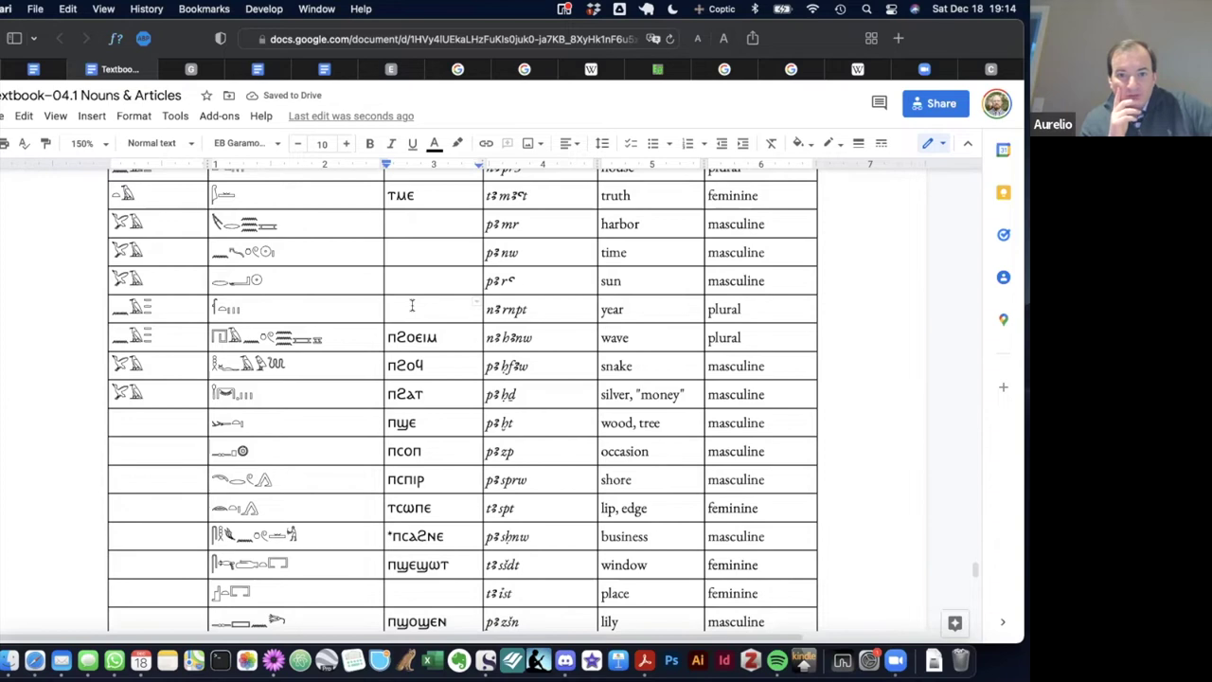
type("п")
key("BackSpace")
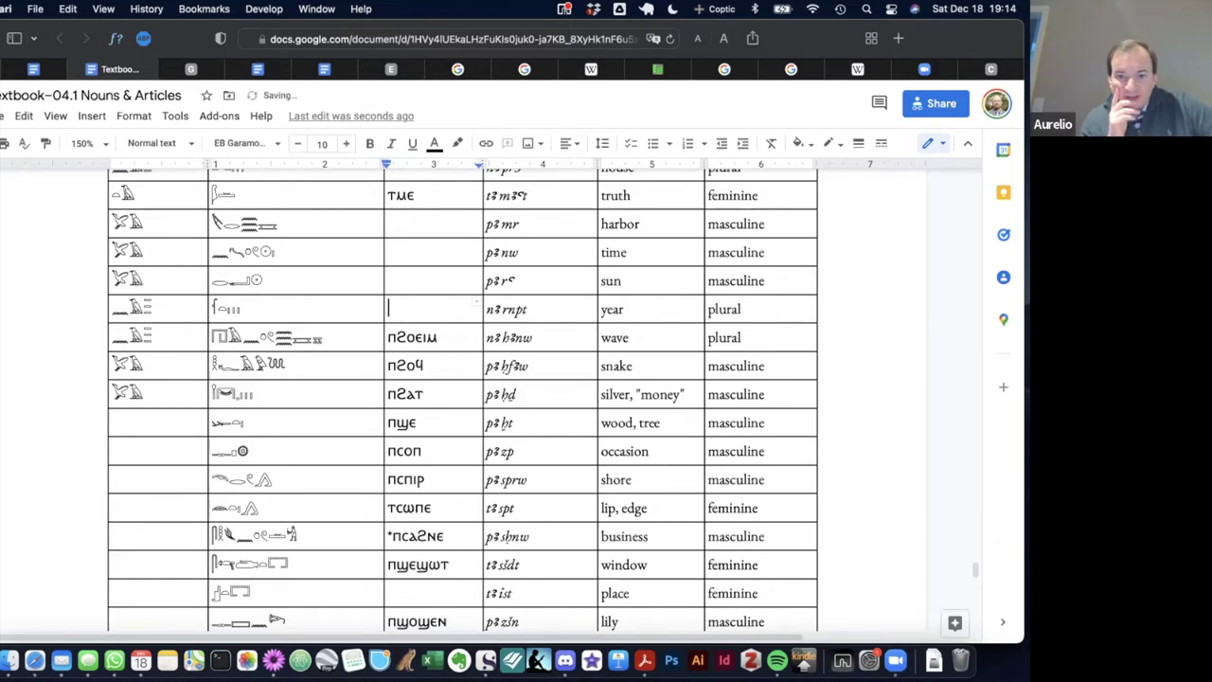
type("ⲛ̄ⲣⲟⲙⲡⲉ")
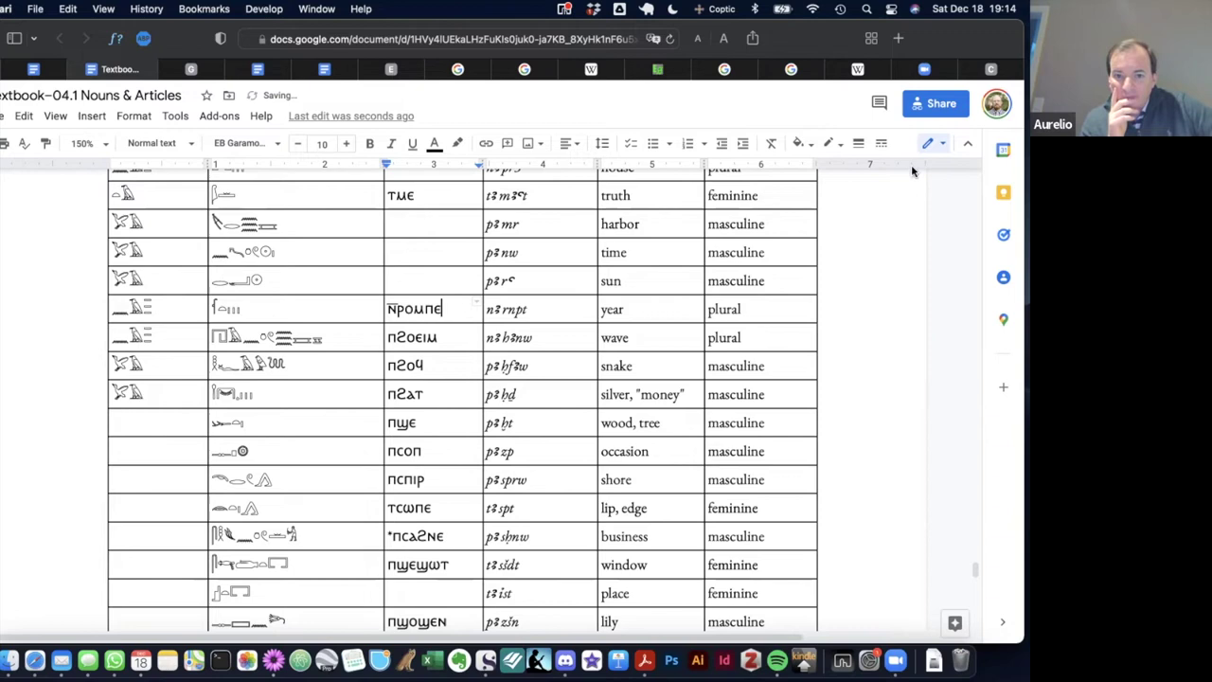
Return to the Coptic dictionary, search for year and examine the forms in the ⲧⲣⲟⲙⲡⲉ entry.
left_click(991, 69)
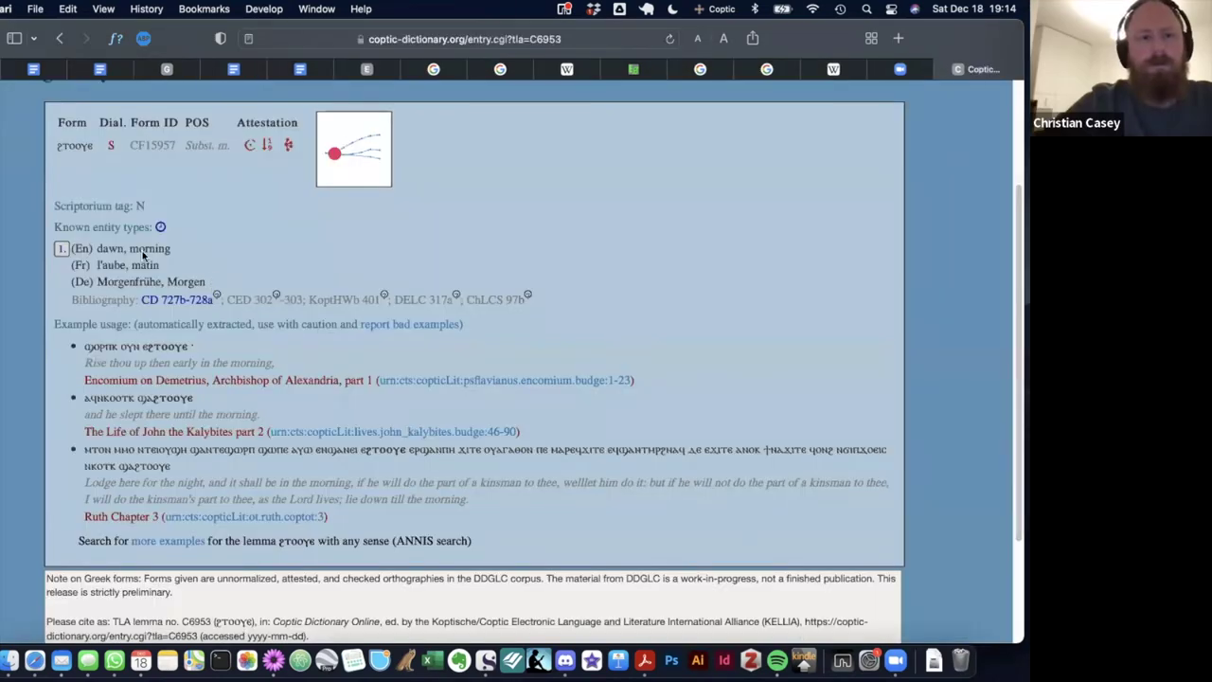
left_click(314, 158)
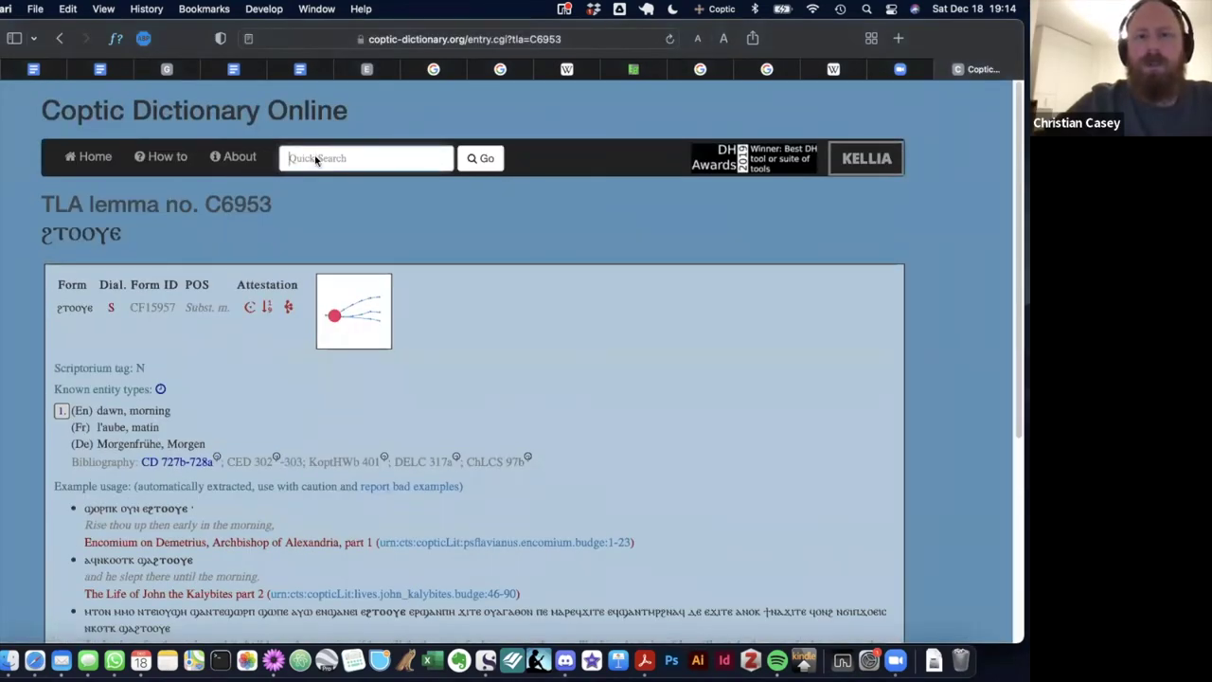
type("year")
key("Return")
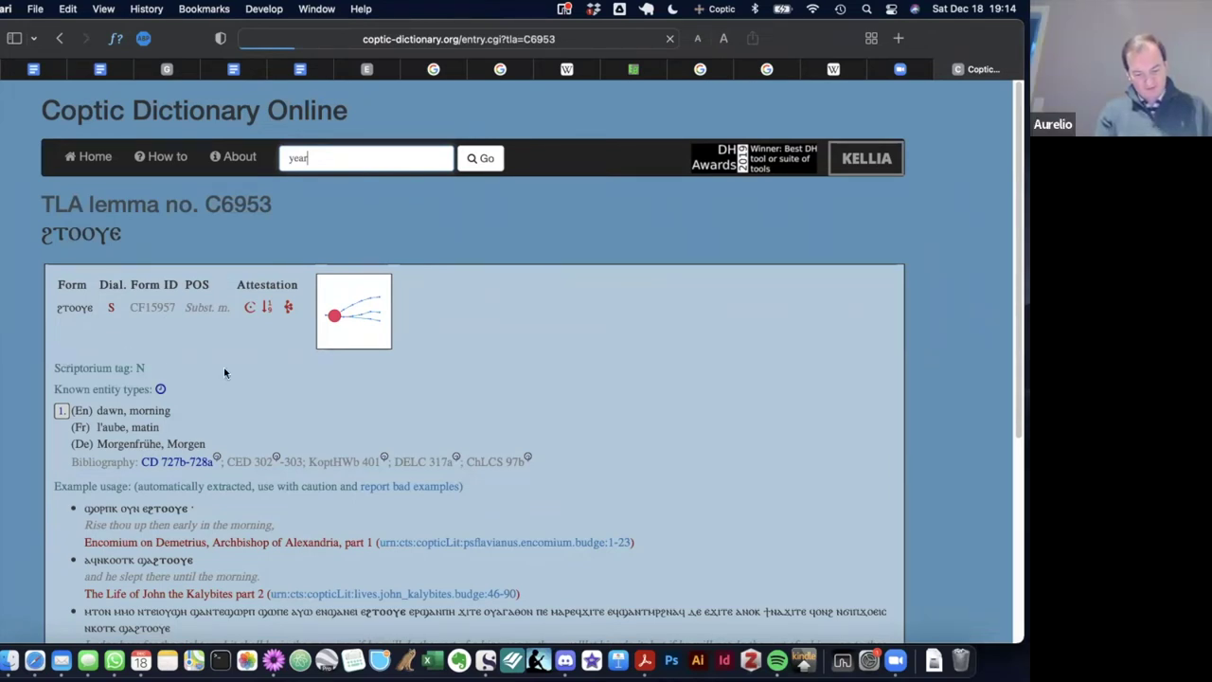
left_click(73, 486)
scroll(362, 427, "down", 1)
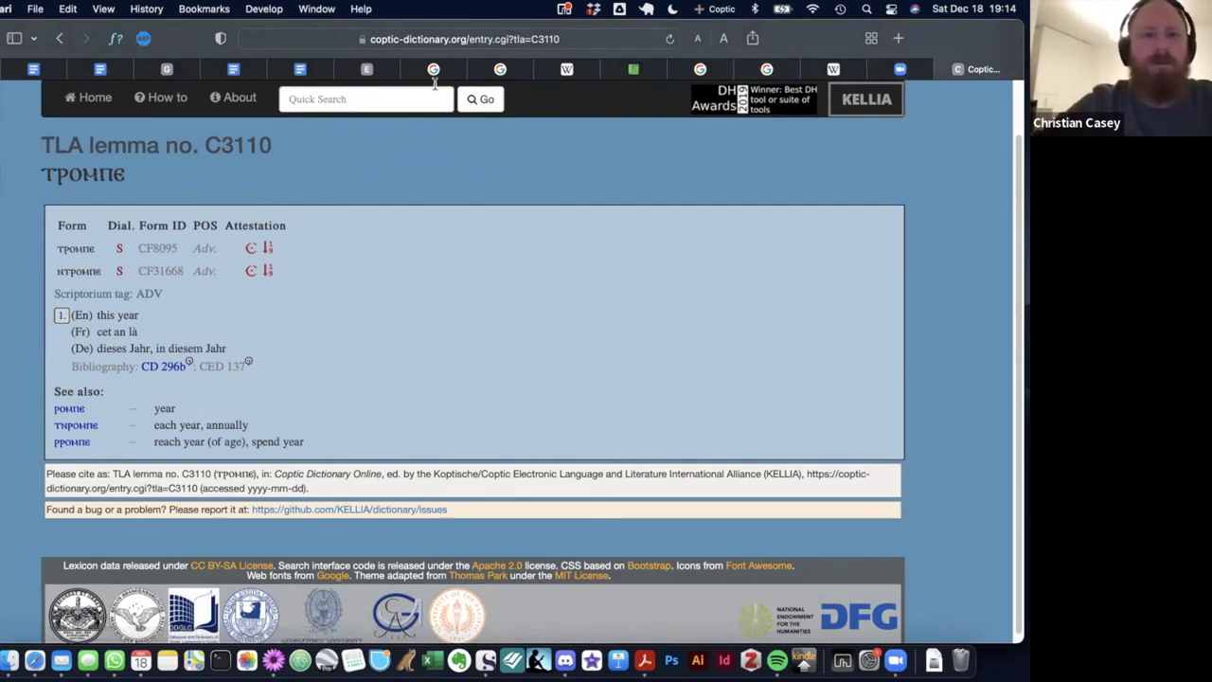
Switch back to the Nouns & Articles document and change the year row's Coptic form to ⲛ̄ⲣⲟⲙⲡⲟⲟⲩⲉ.
left_click(121, 72)
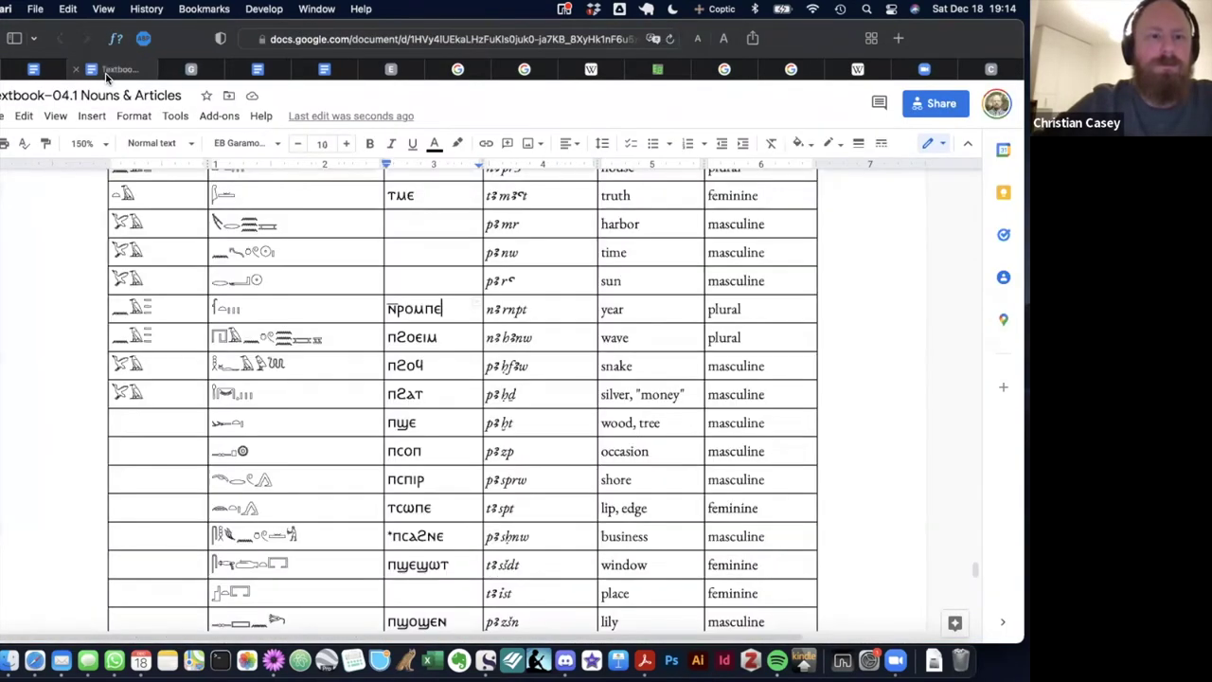
key("BackSpace")
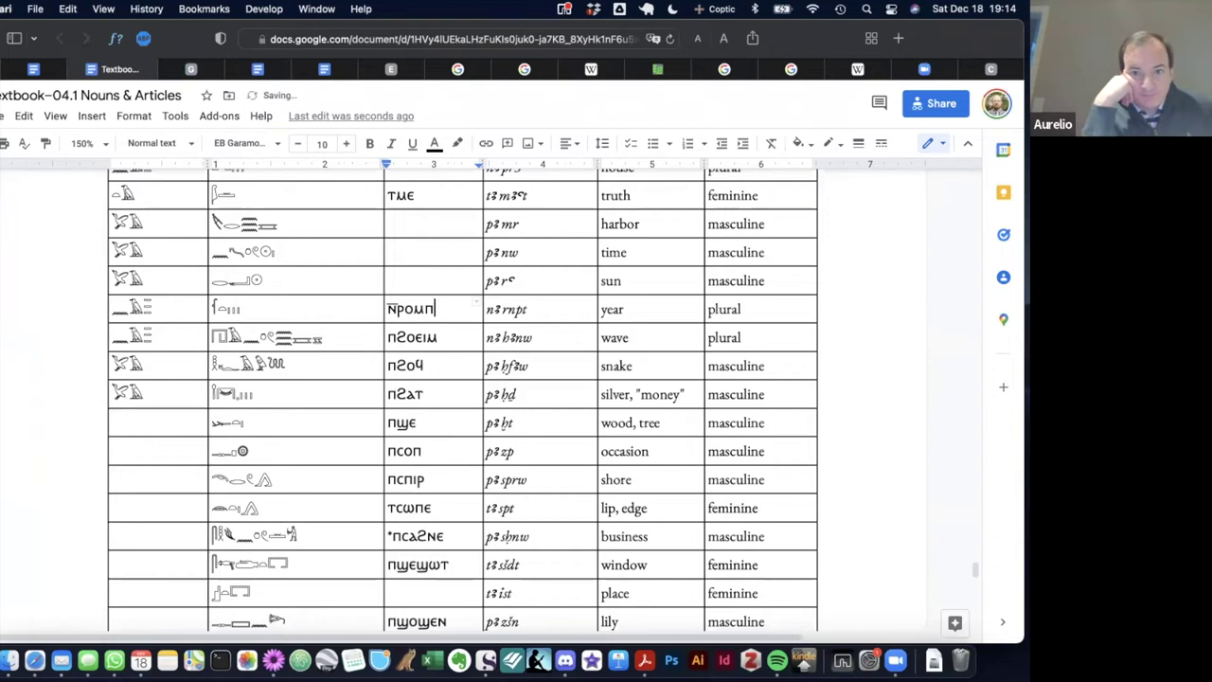
type("ⲟⲟⲩⲉ")
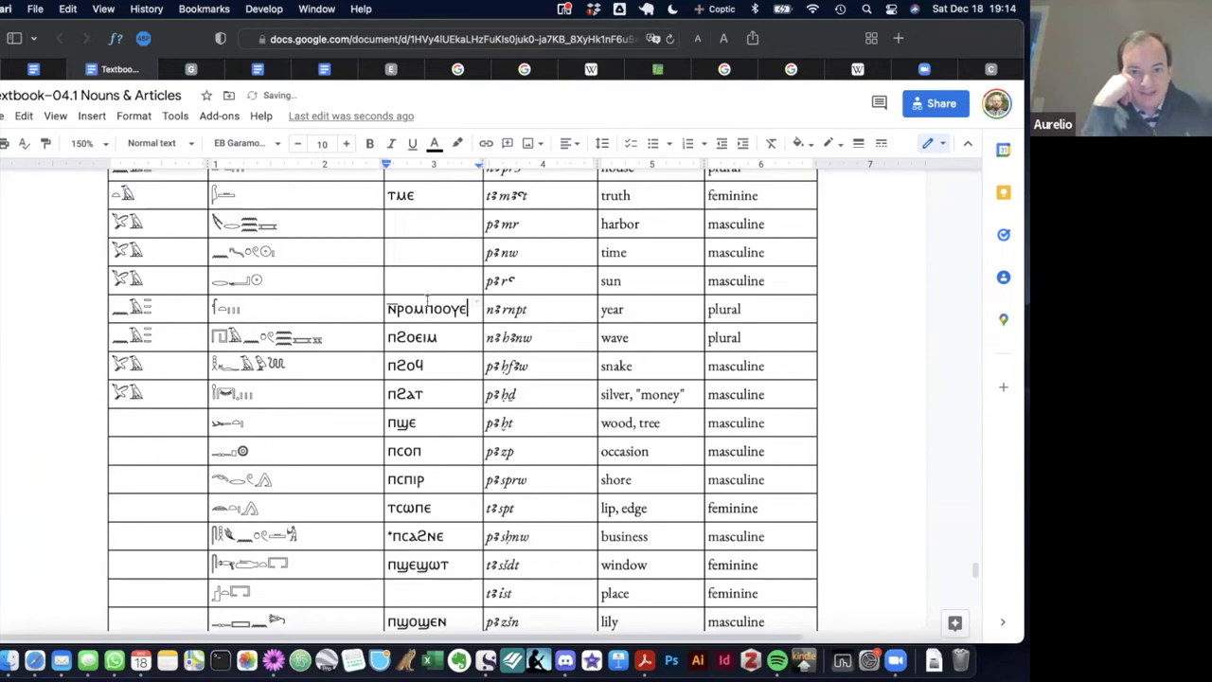
Enter ⲡⲣⲏ in the third column for sun and correct the Coptic plural for year to ⲛ̄ⲣⲙ̄ⲡⲟⲟⲩⲉ.
left_click(431, 281)
type("ⲡ")
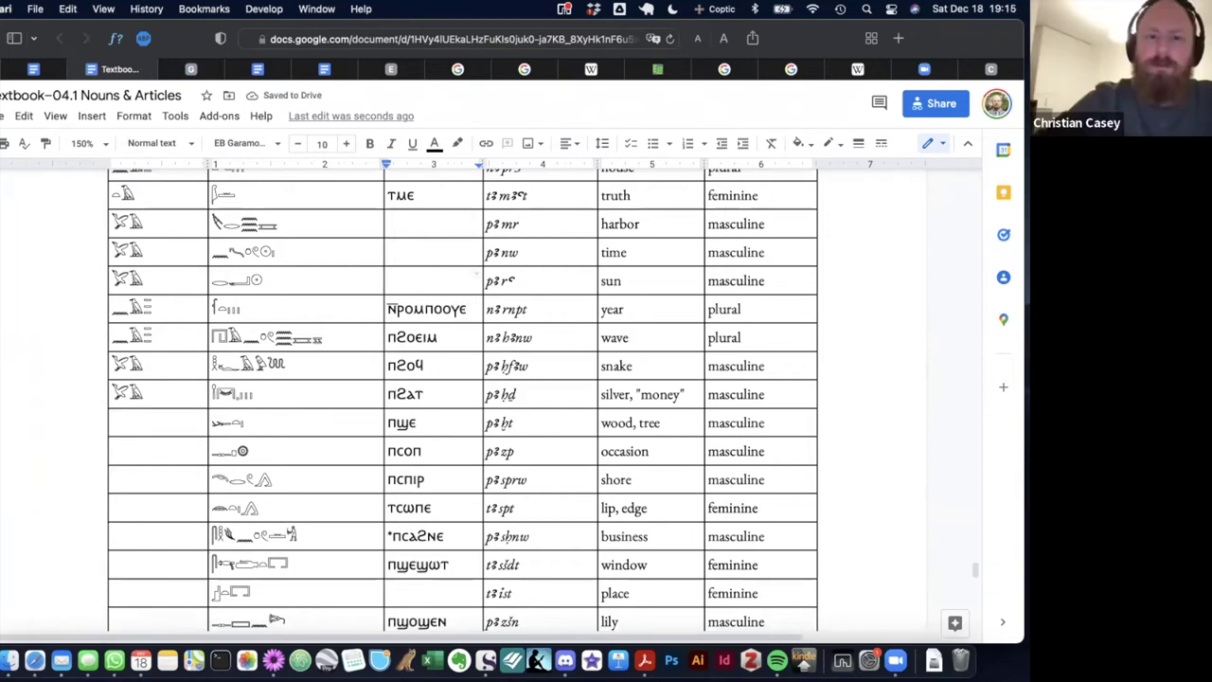
type("ⲣⲏ")
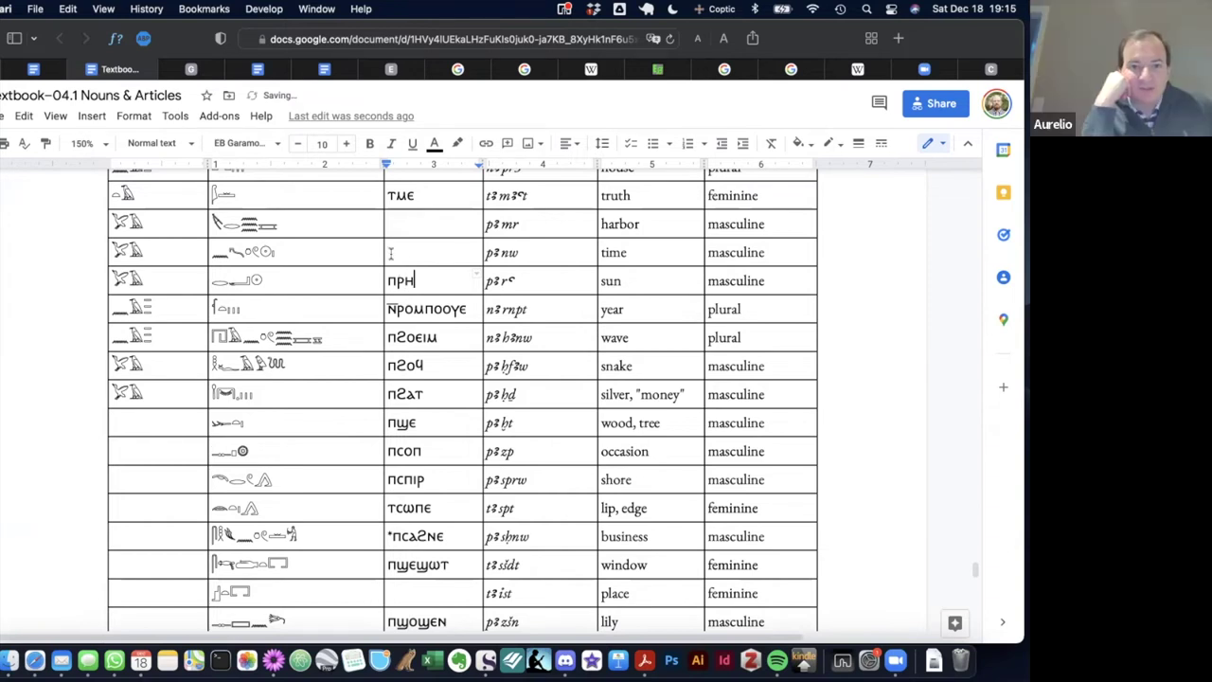
left_click(414, 307)
key("BackSpace")
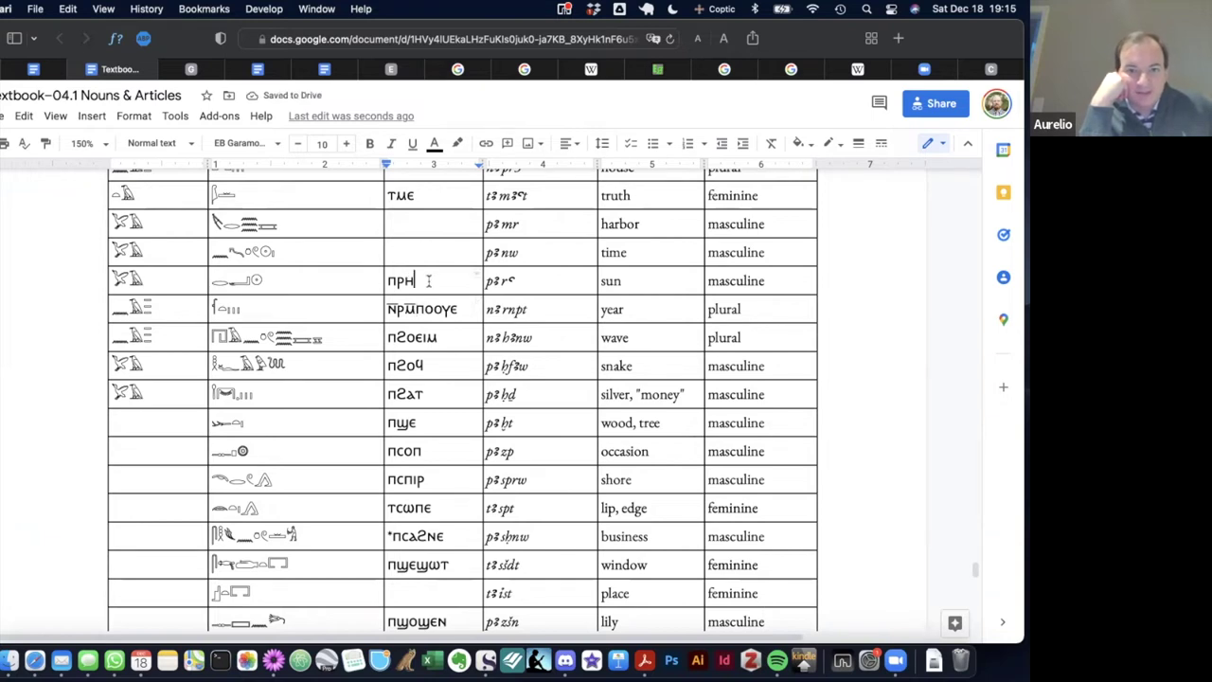
Enter the Coptic equivalent ⲡⲛⲁⲩ in the third column of the time row.
left_click(398, 257)
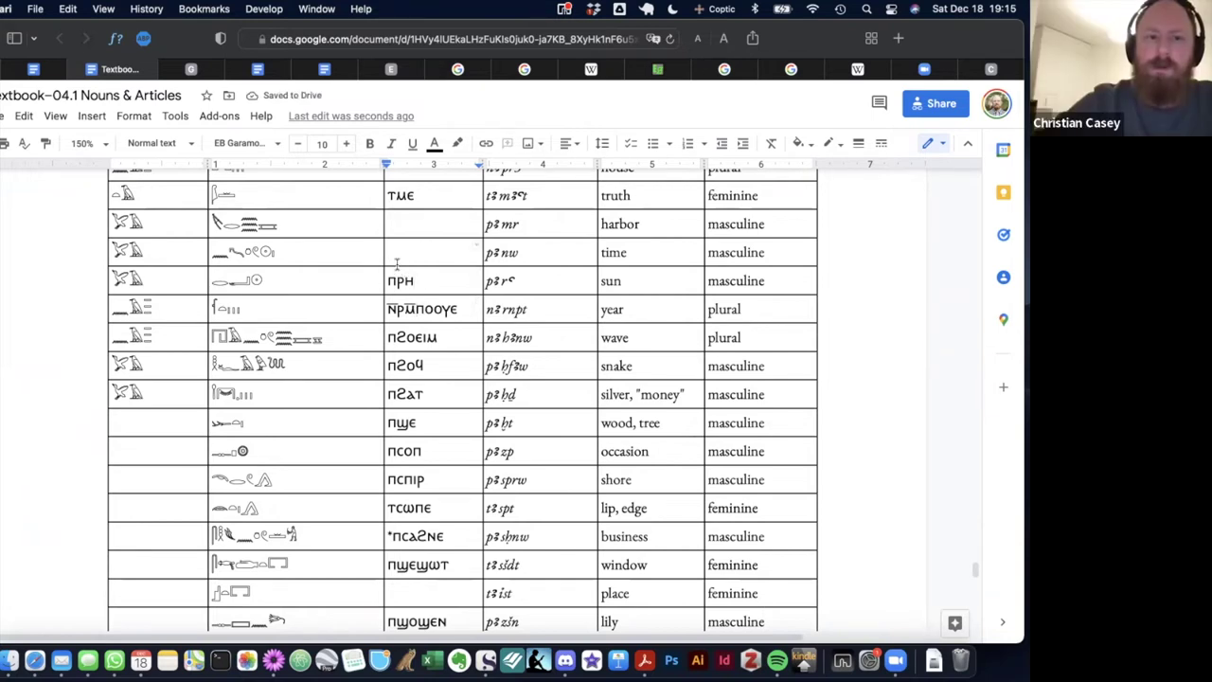
scroll(398, 256, "up", 1)
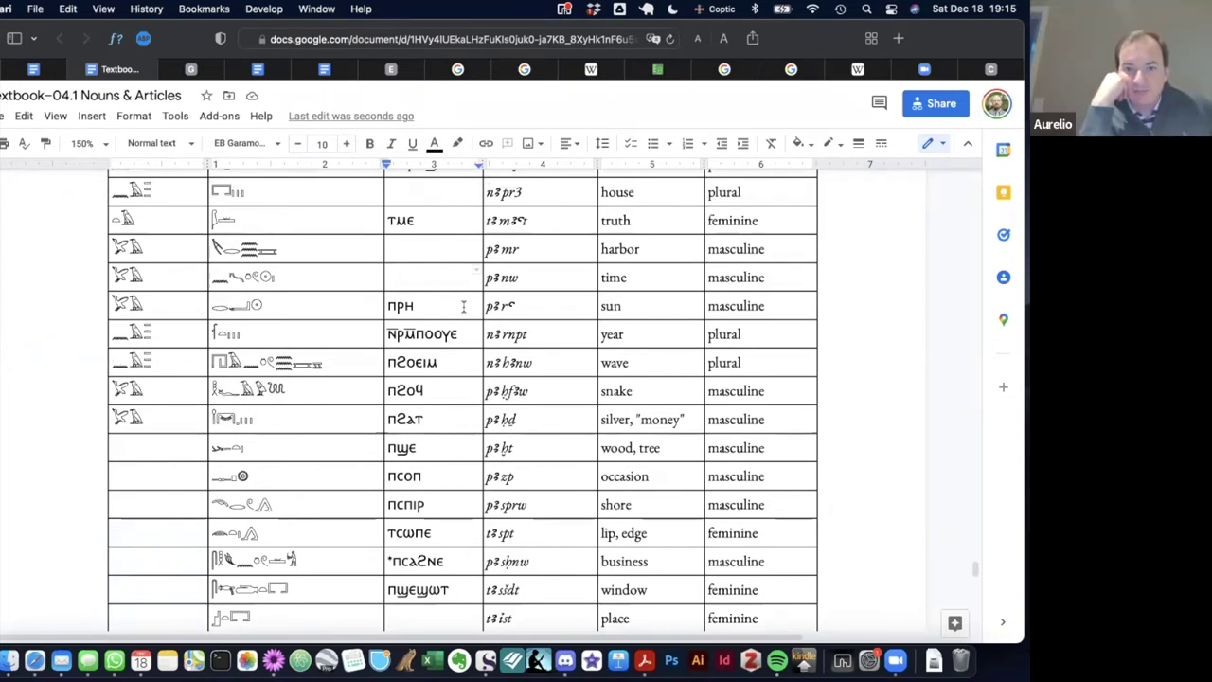
type("ⲡⲛⲁⲩ")
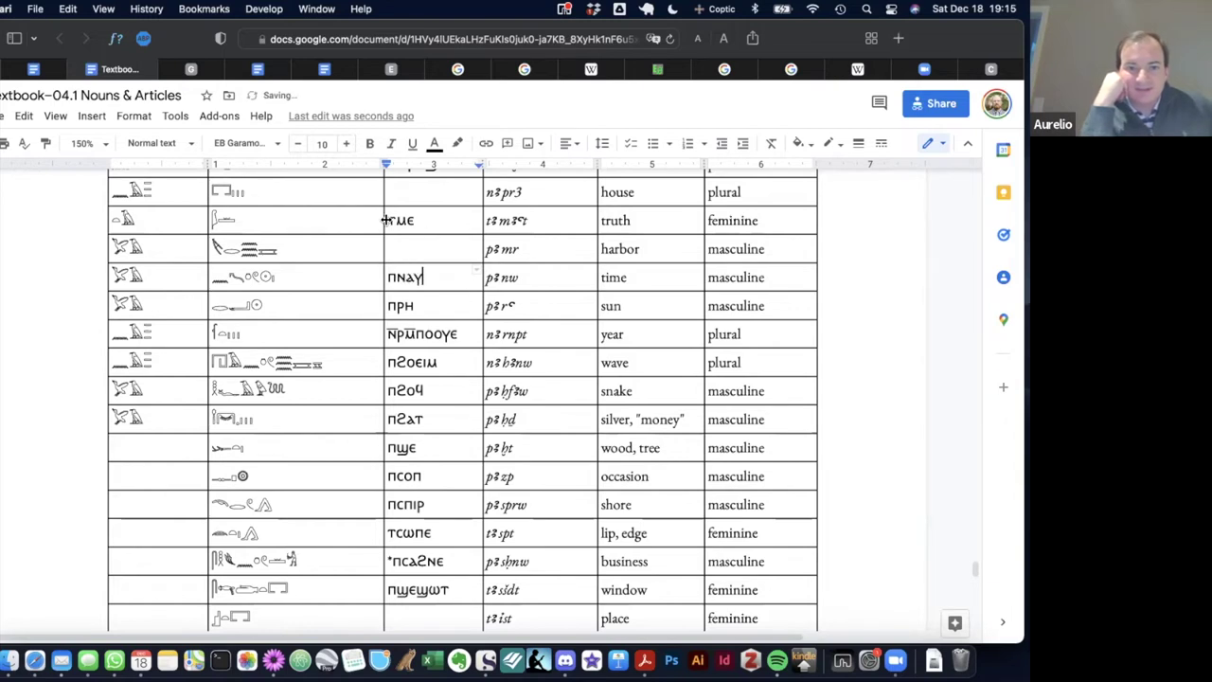
left_click(412, 253)
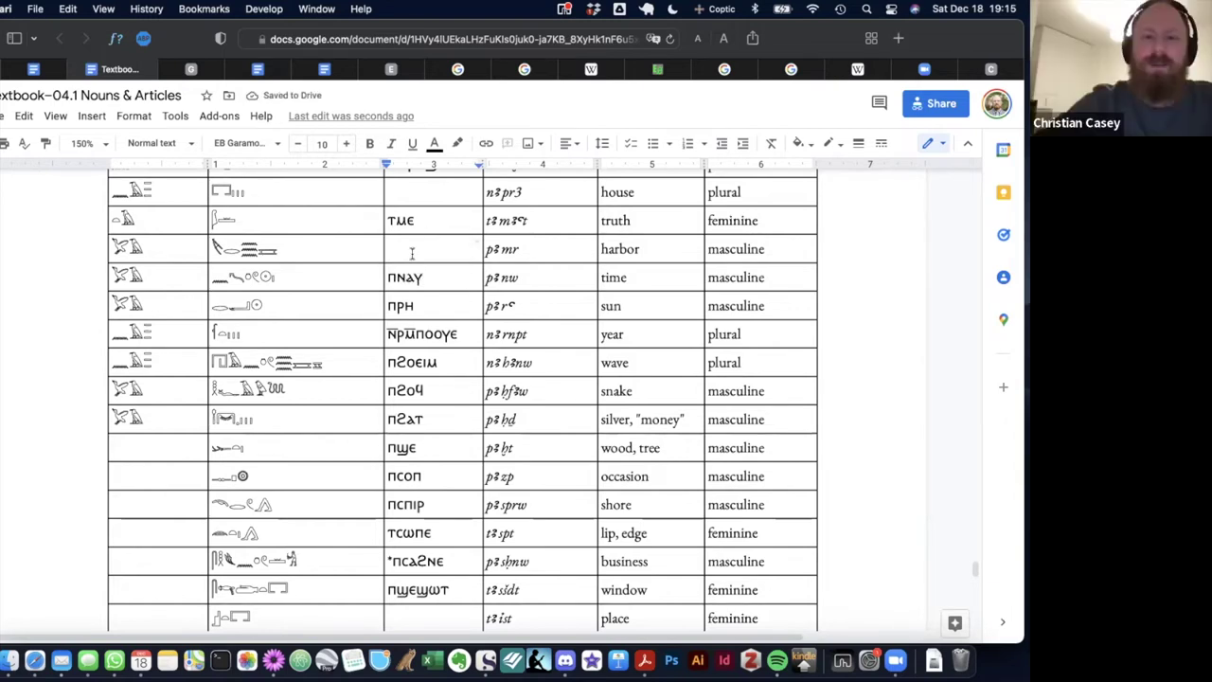
Switch to the Coptic dictionary, search for ⲛⲁⲩ and open the entry meaning hour, time.
left_click(991, 69)
left_click(294, 100)
type("ⲛⲁⲩ")
key("Return")
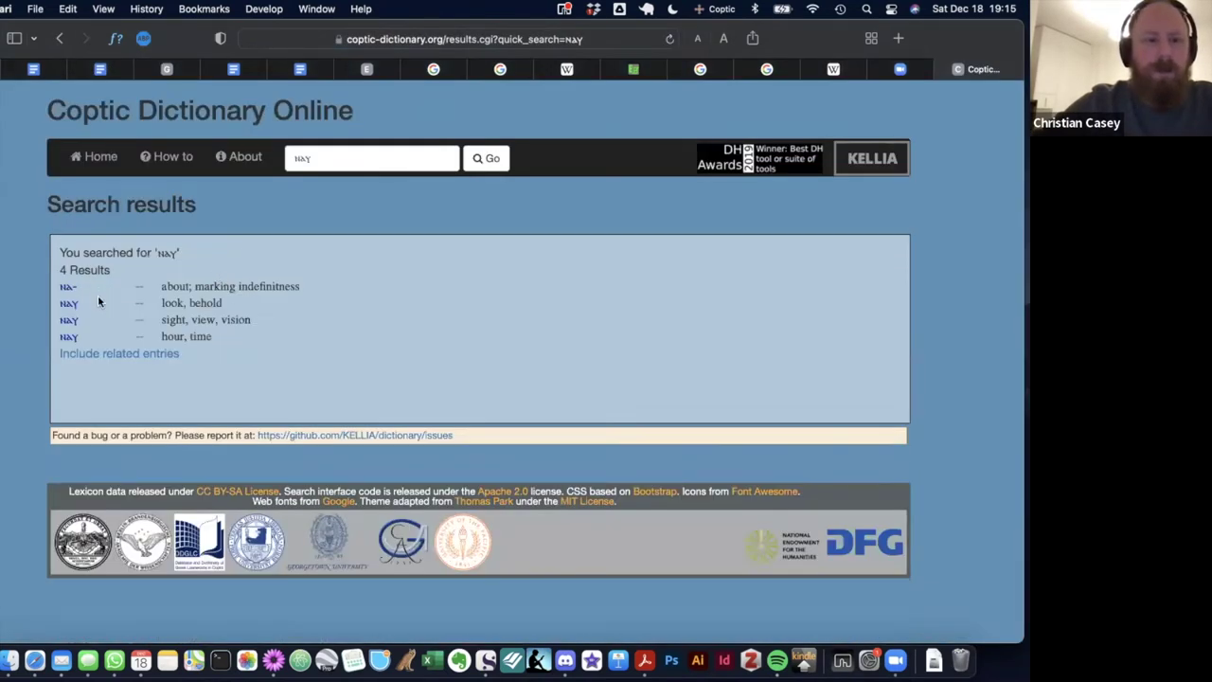
left_click(68, 337)
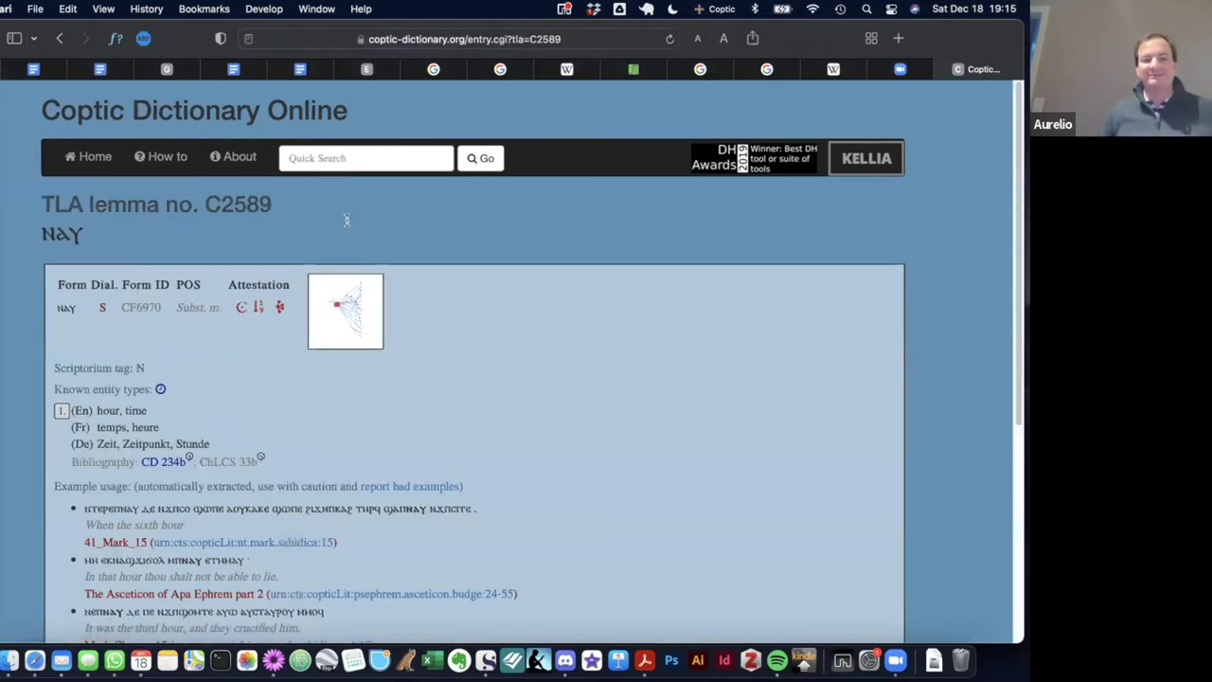
Return to the Nouns & Articles document, enter ⲡⲉⲙⲣⲱ in the harbor row's third column and switch the keyboard input to U.S.
left_click(99, 69)
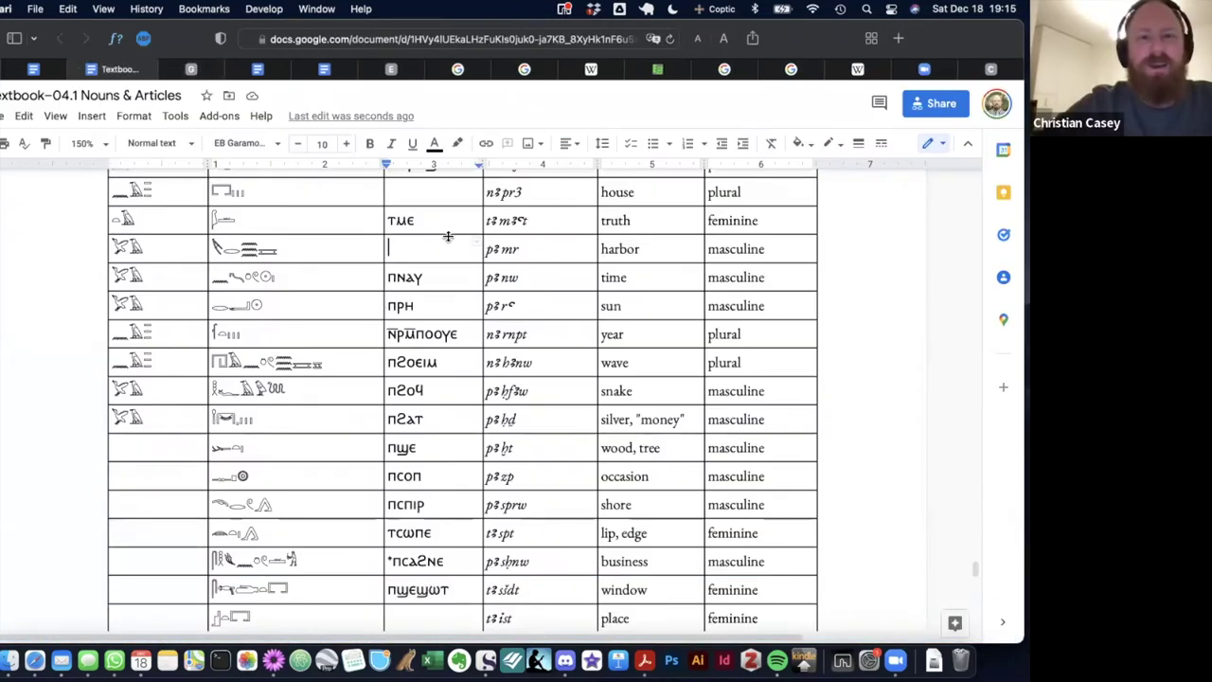
scroll(447, 236, "up", 2)
type("ⲡⲉⲙⲣⲱ")
left_click(431, 326)
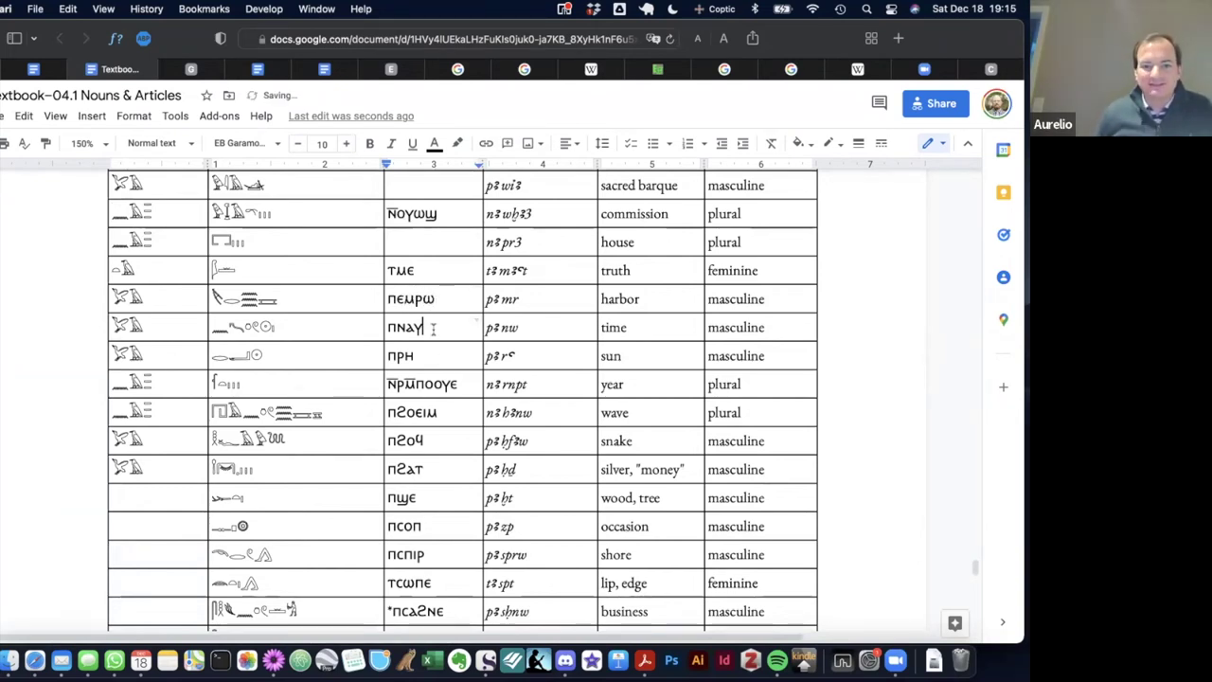
key("ctrl+space")
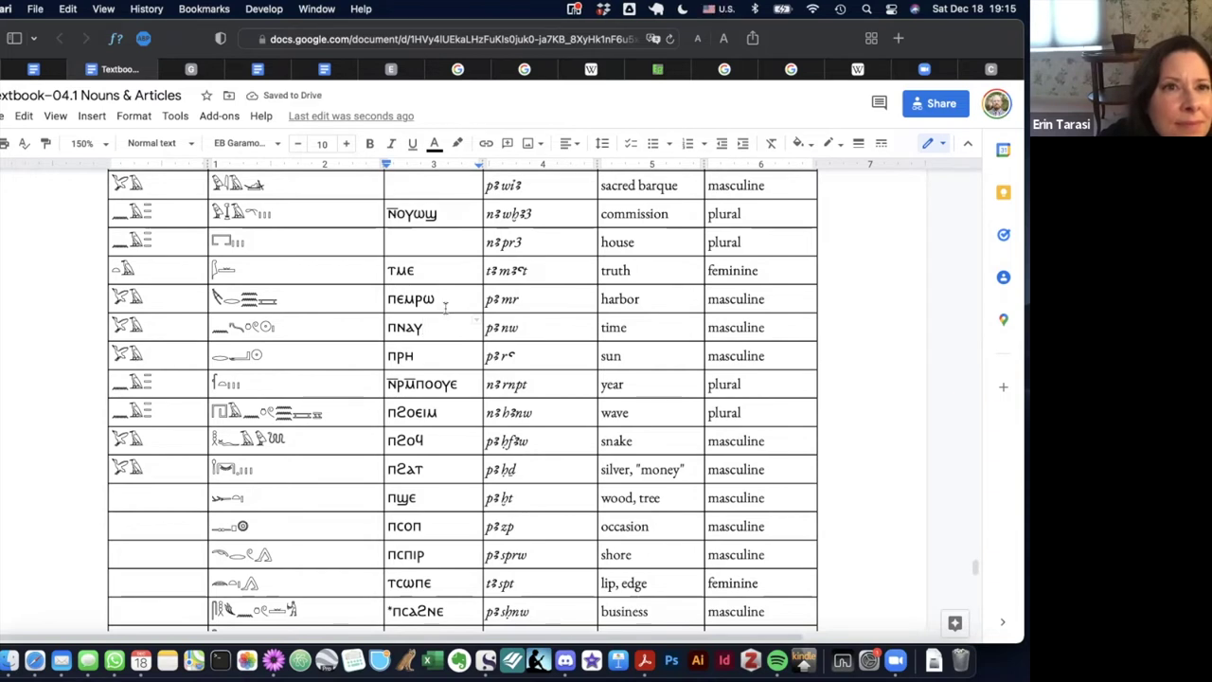
left_click(445, 306)
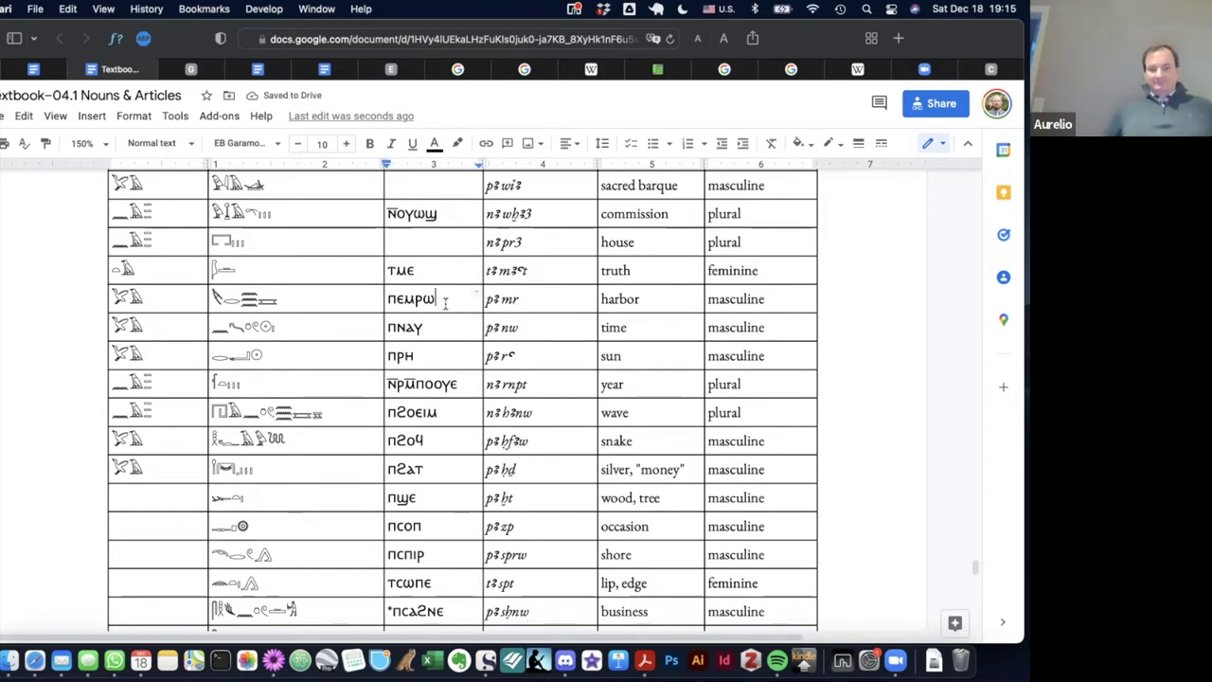
Review the Coptic forms in the third column down to the table's last row and back to the harbor row.
scroll(157, 360, "down", 3)
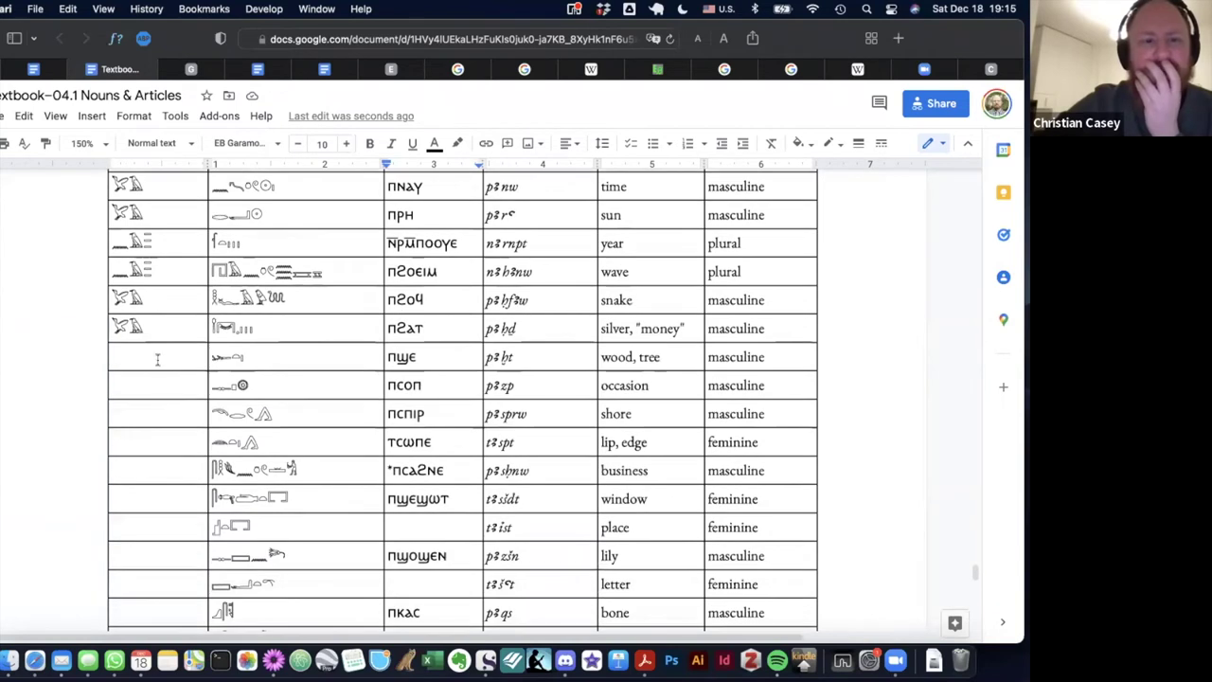
scroll(140, 351, "down", 6)
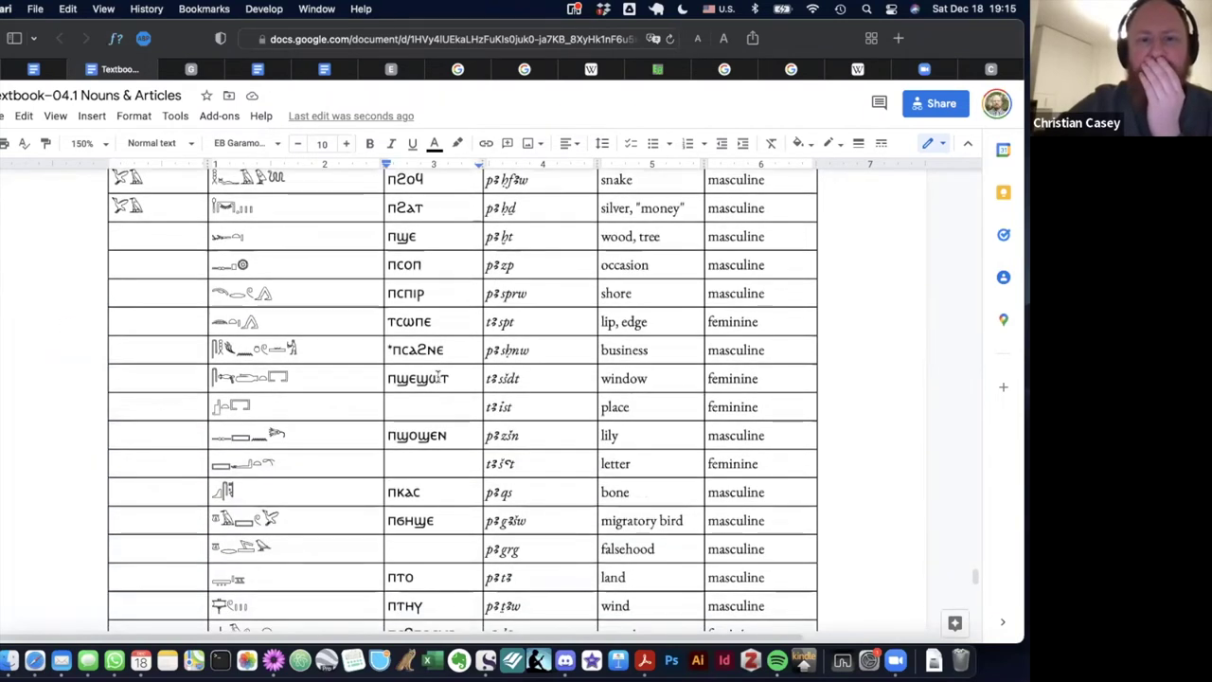
scroll(437, 377, "down", 3)
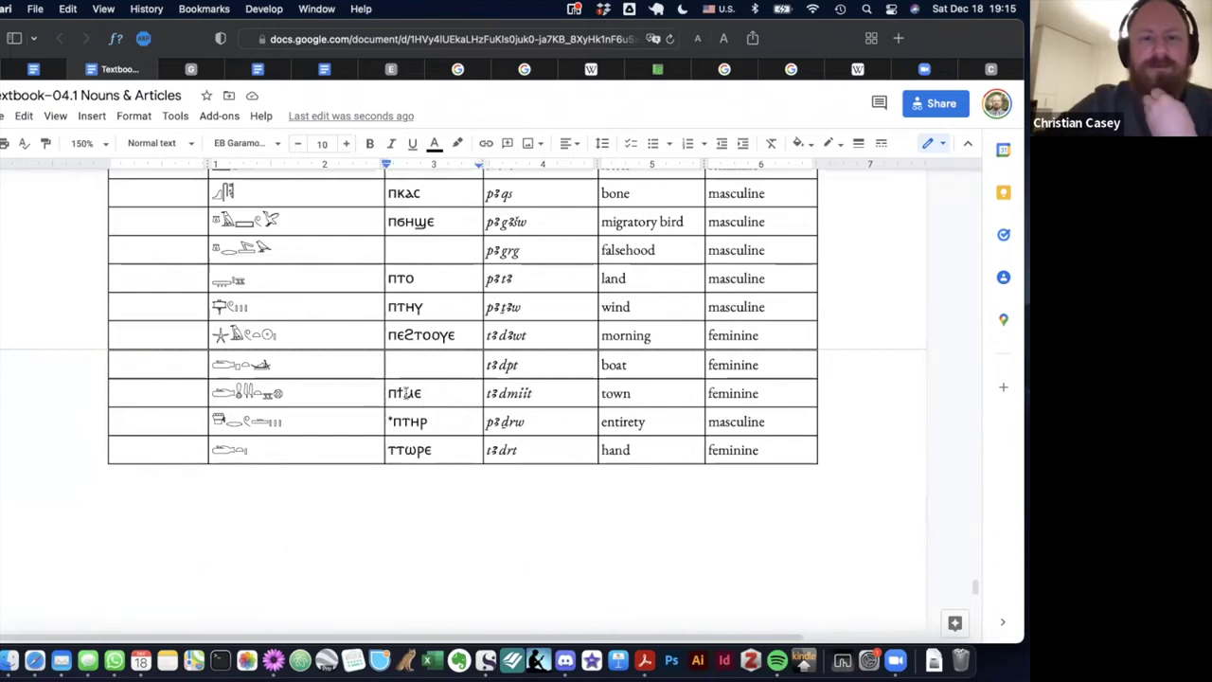
scroll(406, 392, "up", 2)
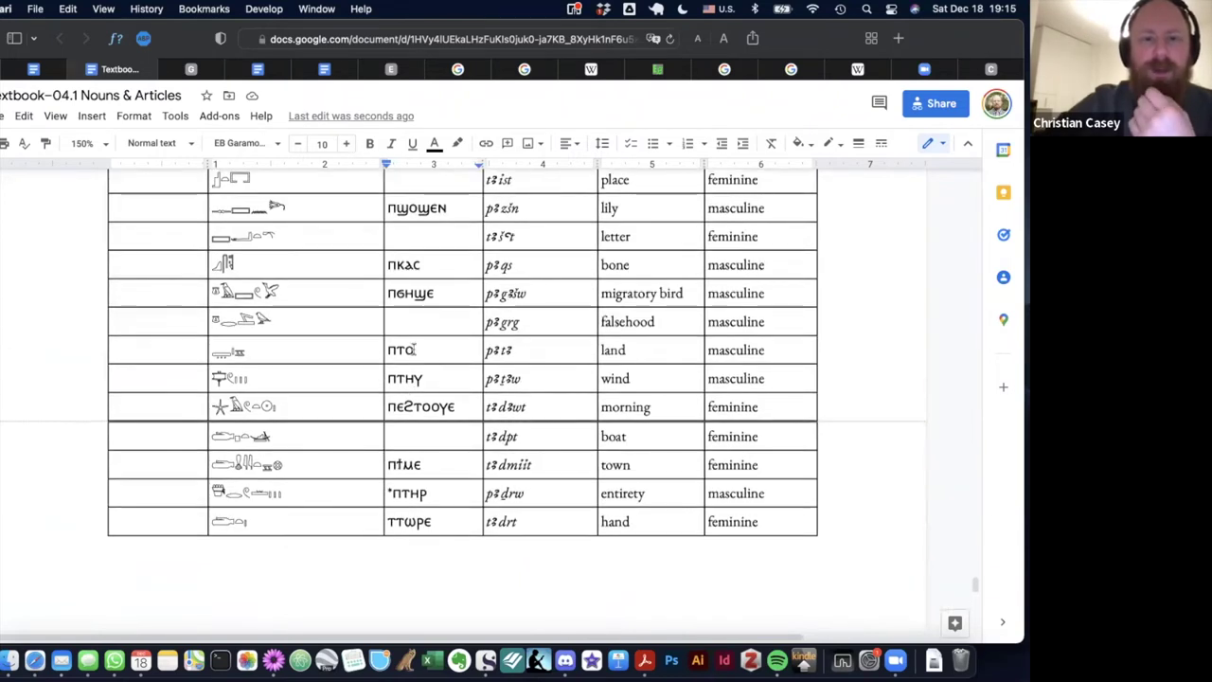
scroll(421, 336, "up", 1)
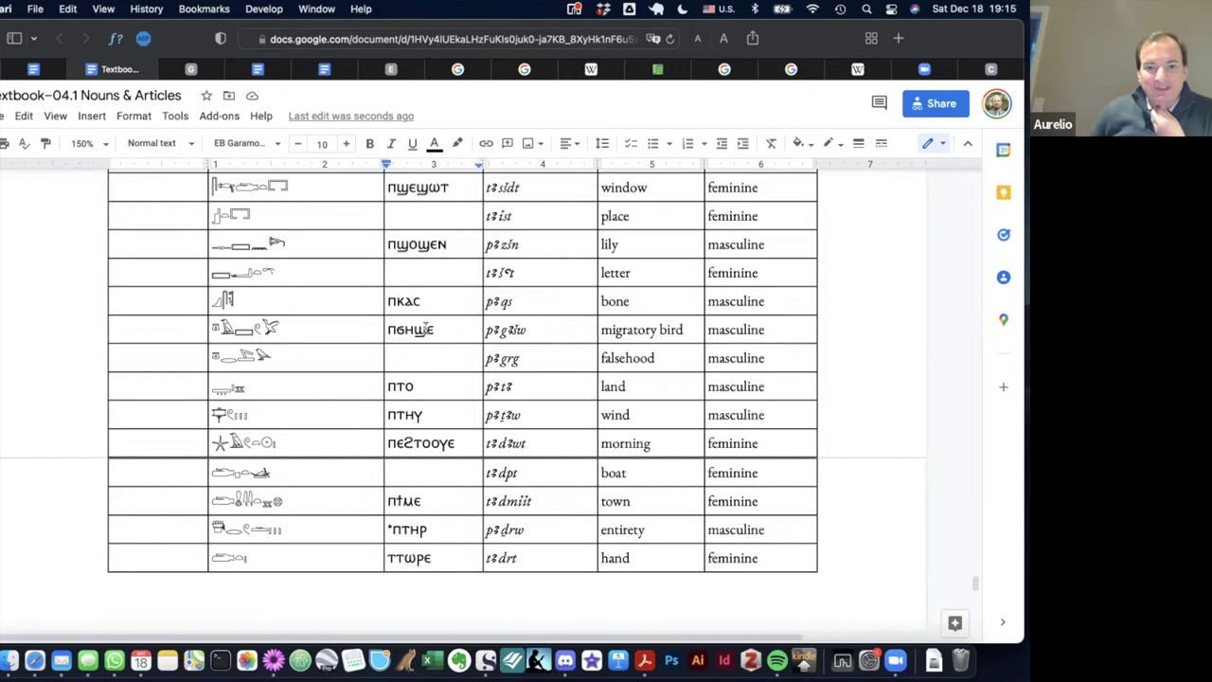
scroll(425, 328, "up", 8)
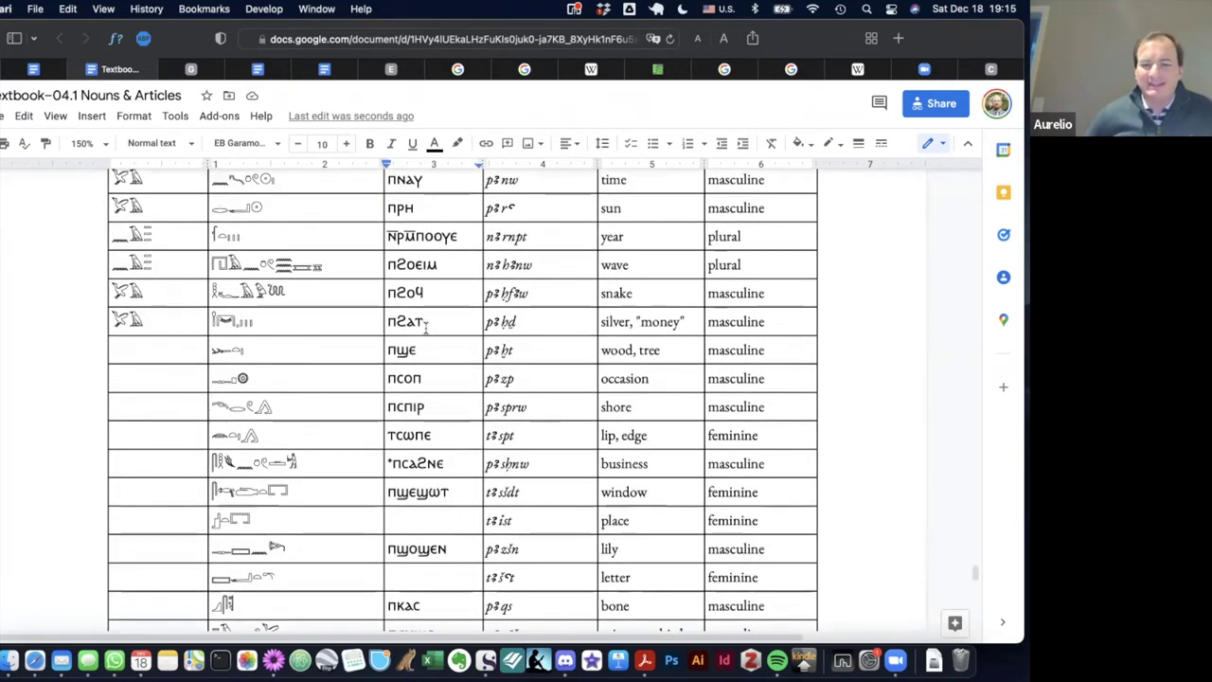
scroll(425, 325, "up", 3)
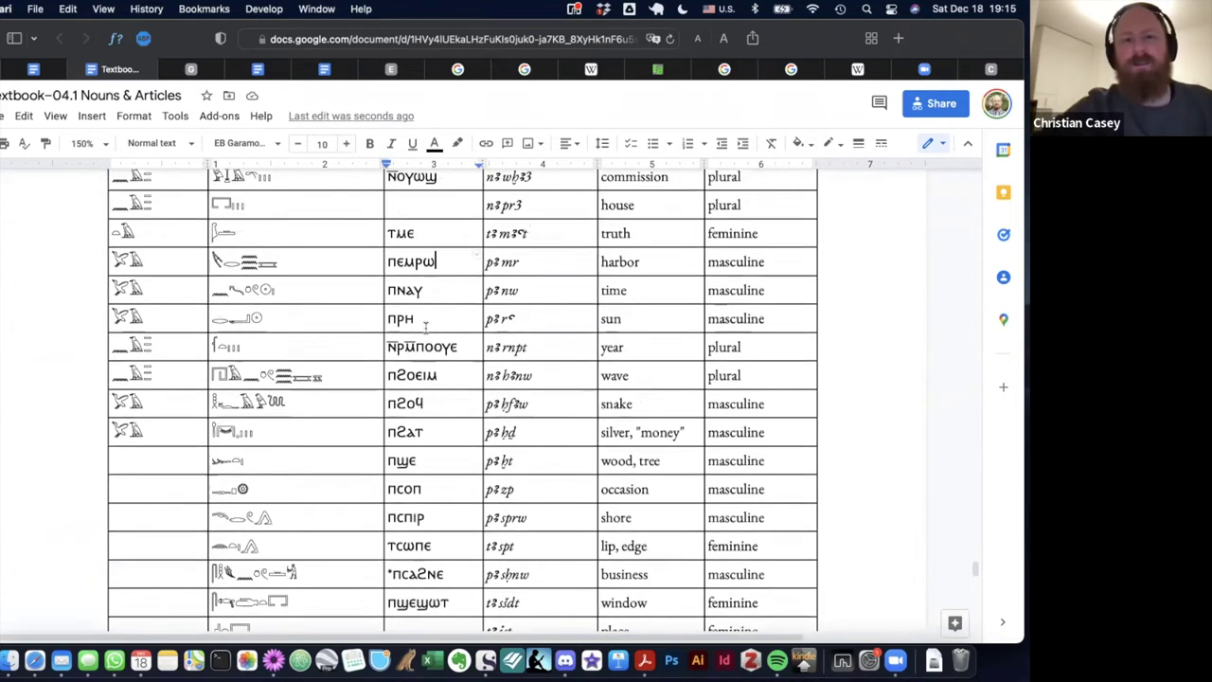
scroll(425, 325, "up", 1)
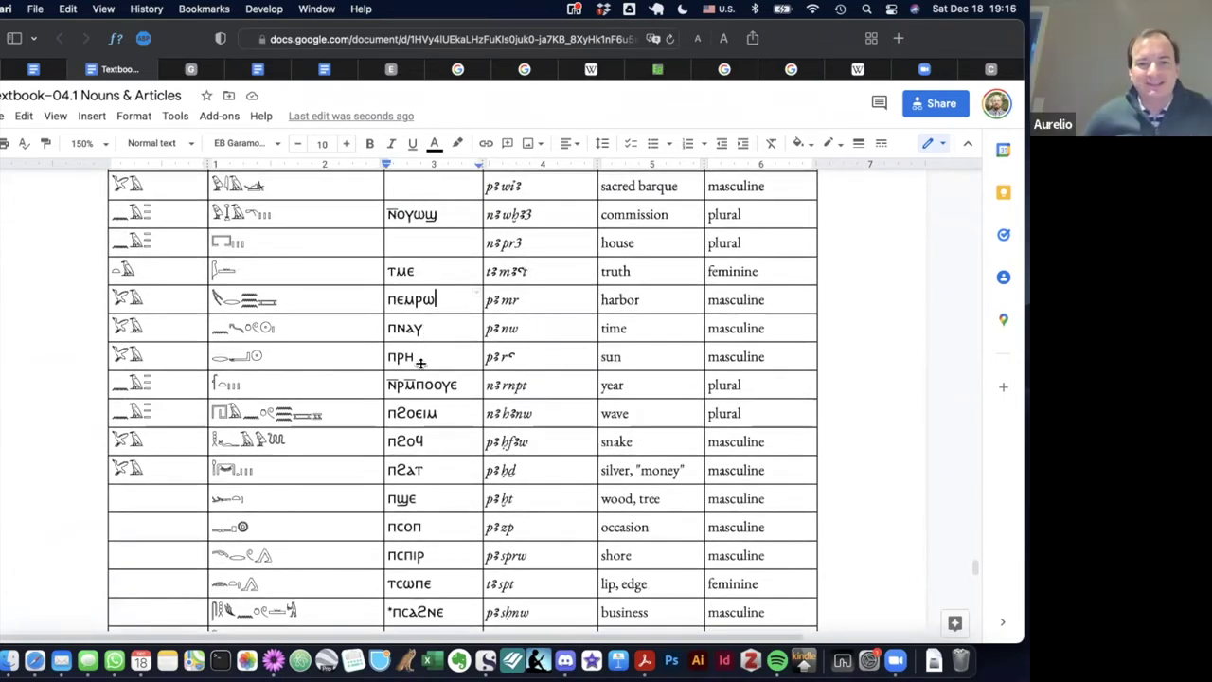
scroll(420, 362, "down", 2)
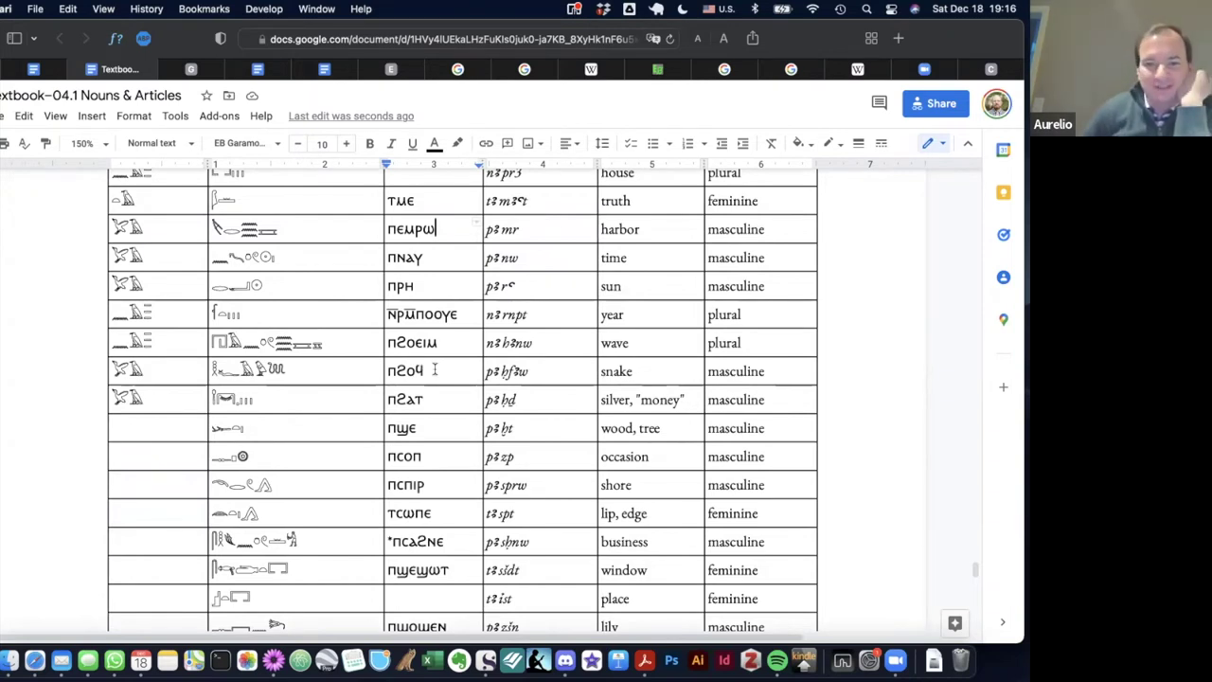
scroll(428, 299, "up", 1)
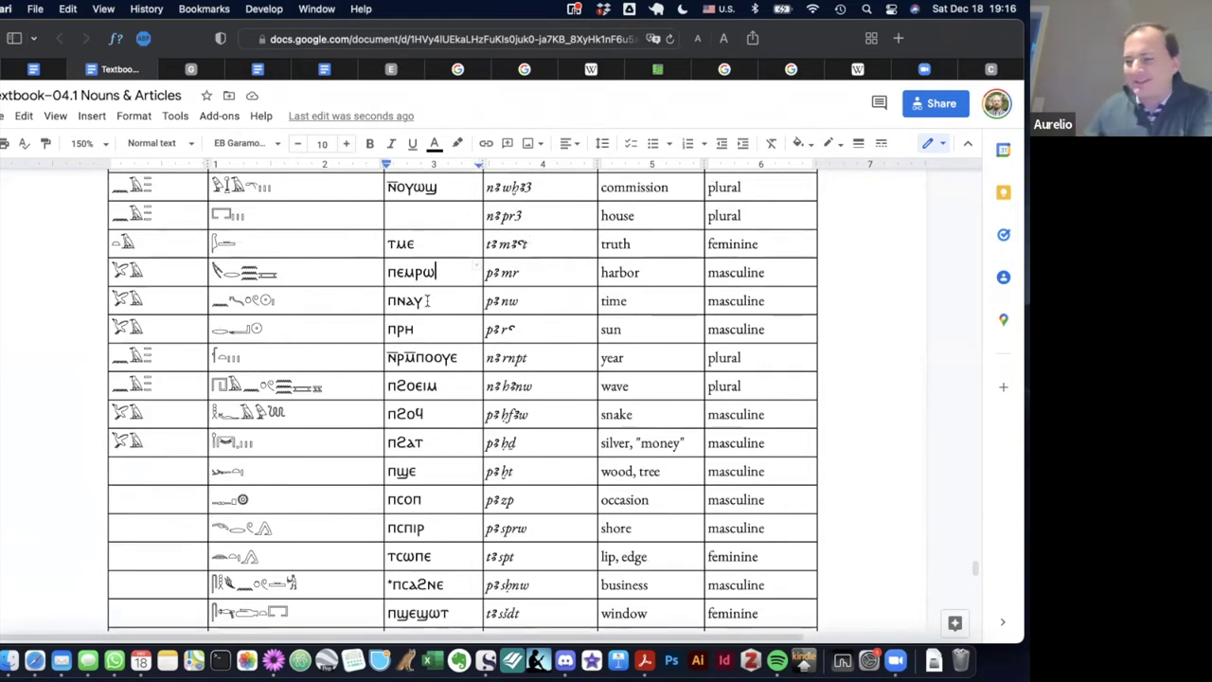
Switch to the 05.1 Prepositions textbook document and set its zoom to 150%.
left_click(186, 70)
scroll(256, 315, "up", 5)
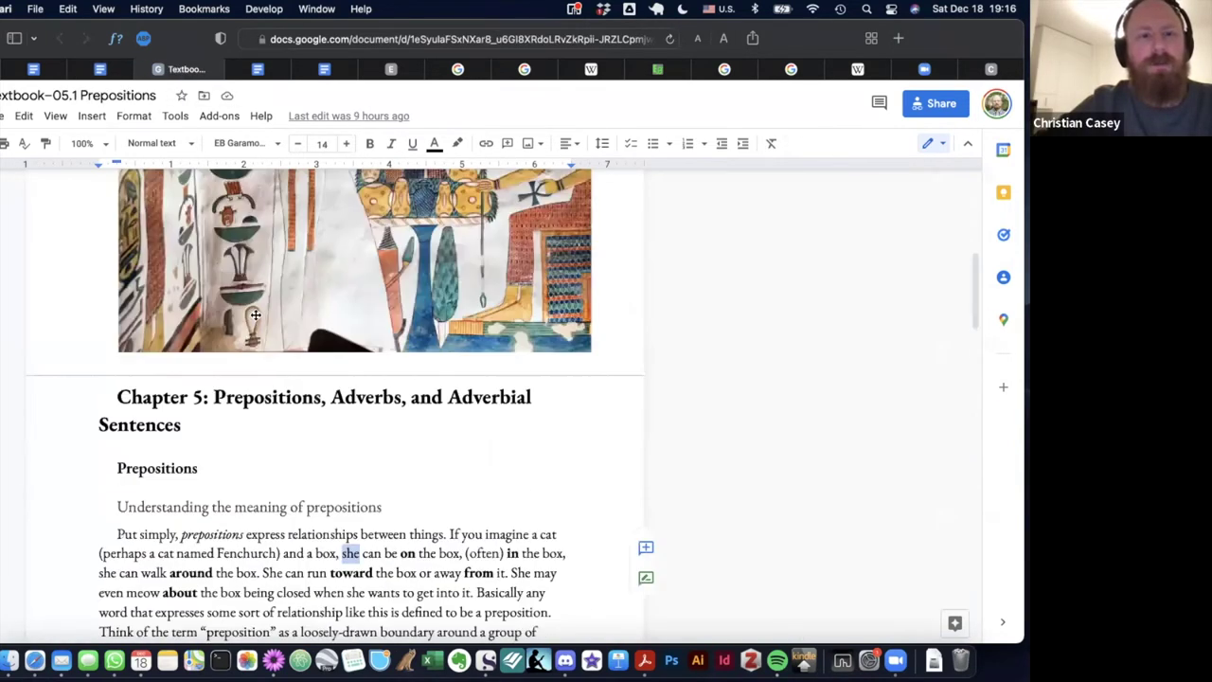
left_click(102, 144)
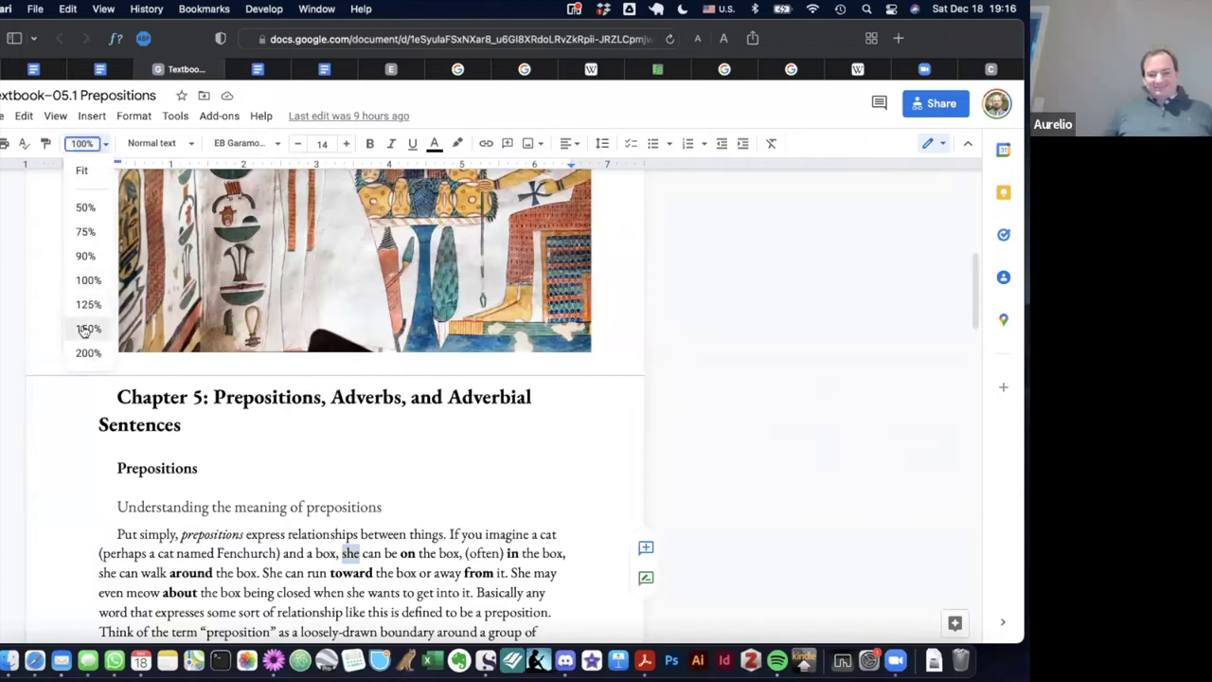
left_click(85, 328)
Examine the cover image, the Chapter 5 heading and the opening paragraph on understanding the meaning of prepositions.
scroll(276, 433, "down", 4)
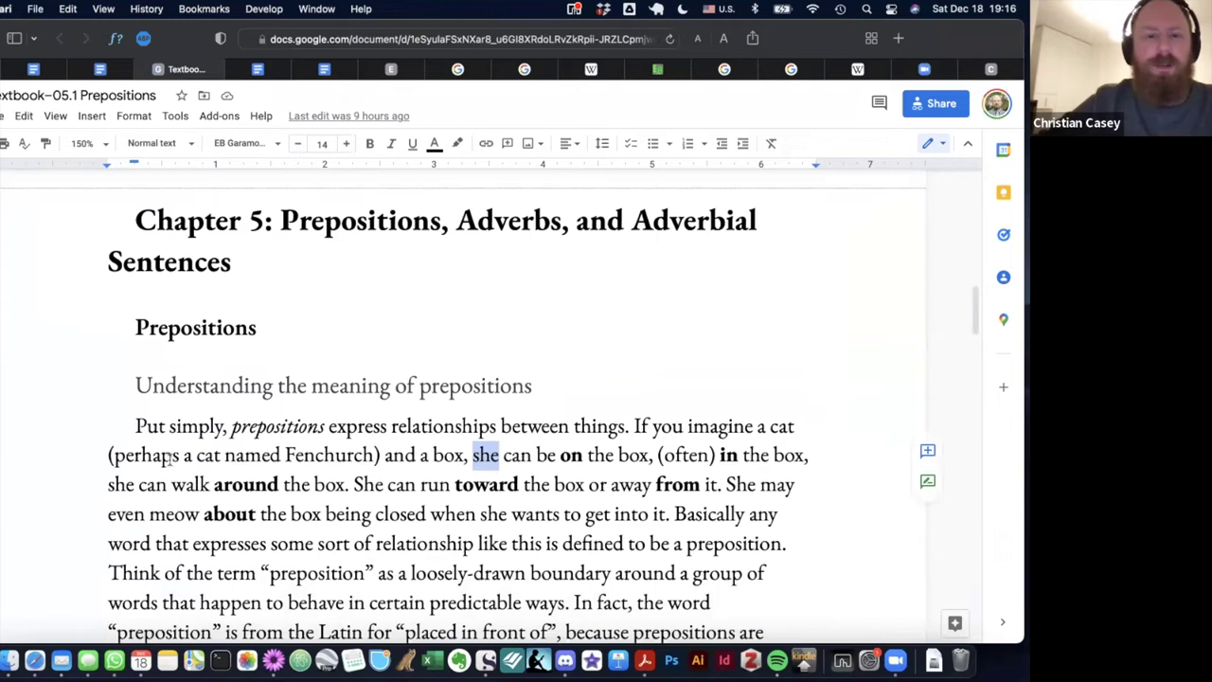
scroll(237, 392, "up", 10)
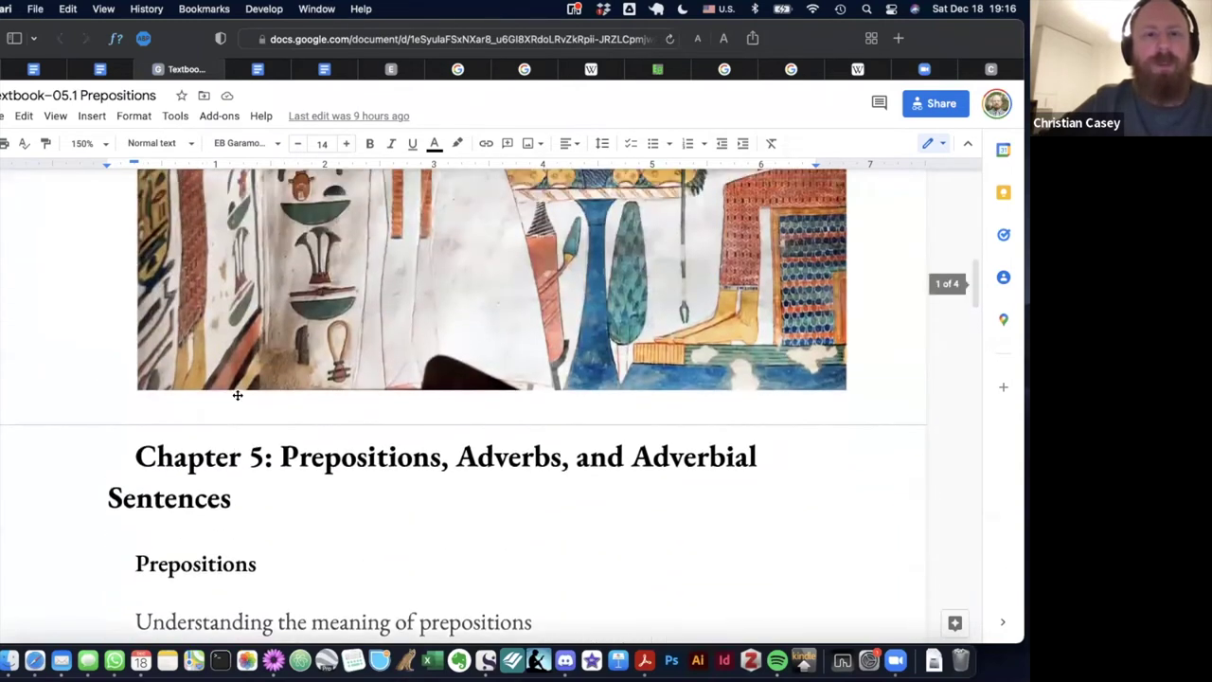
scroll(203, 359, "up", 12)
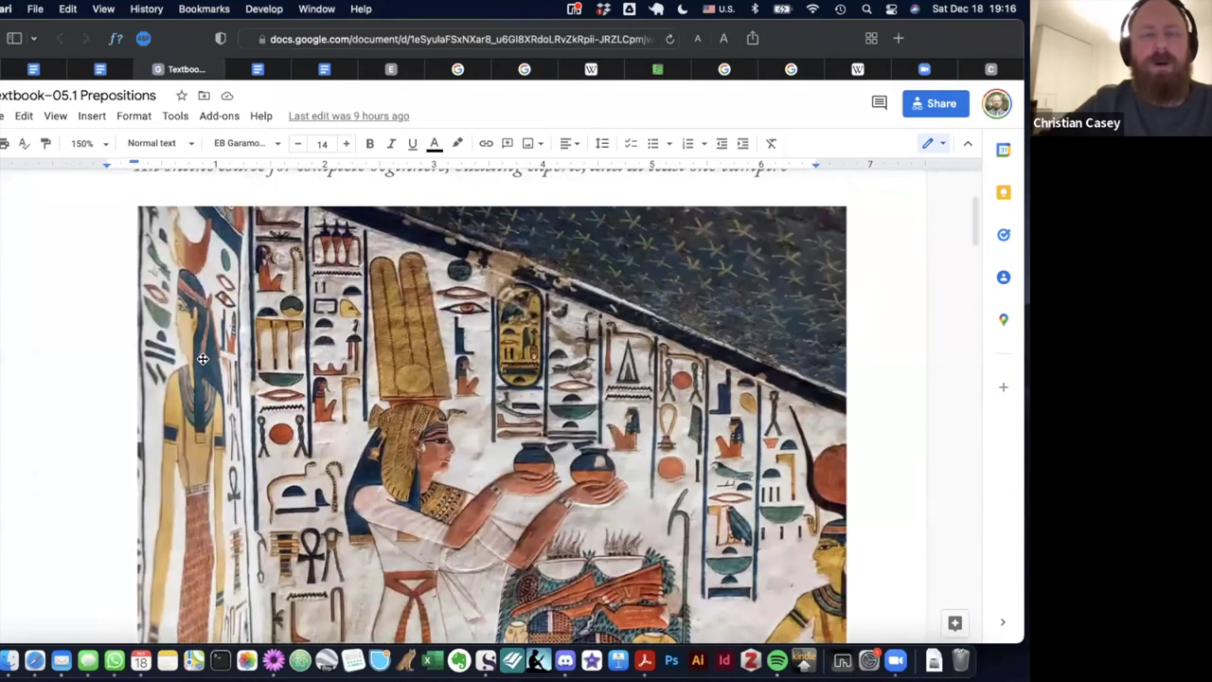
scroll(203, 359, "down", 20)
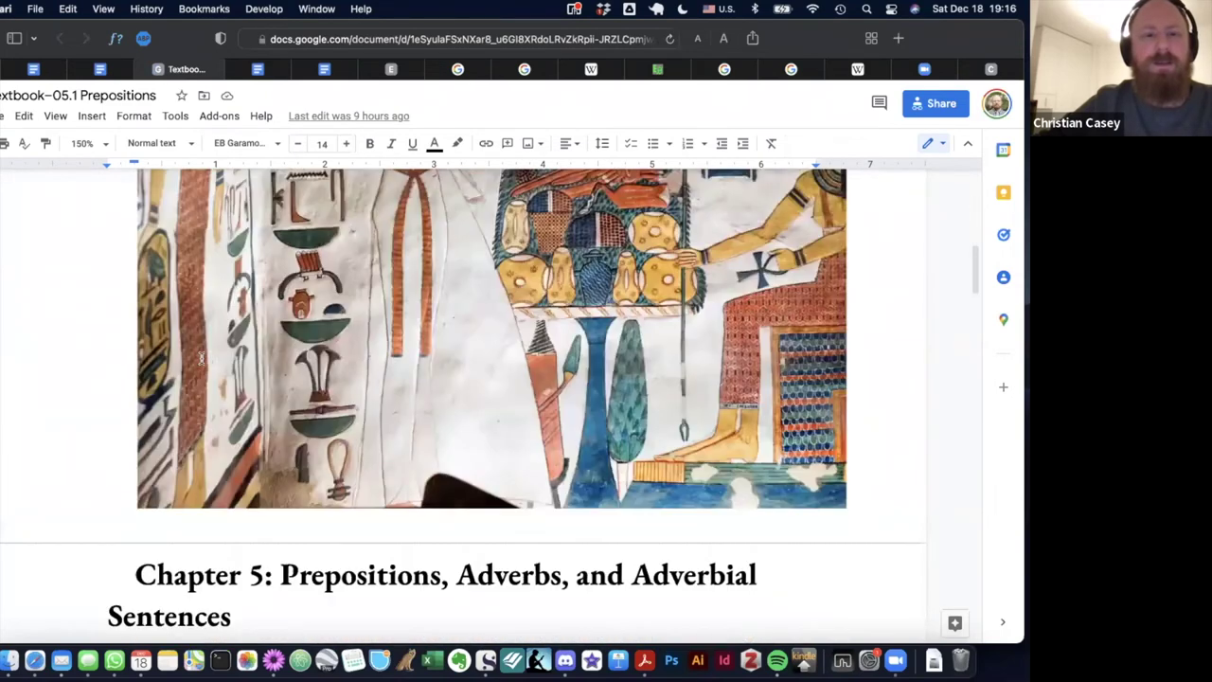
scroll(302, 376, "up", 2)
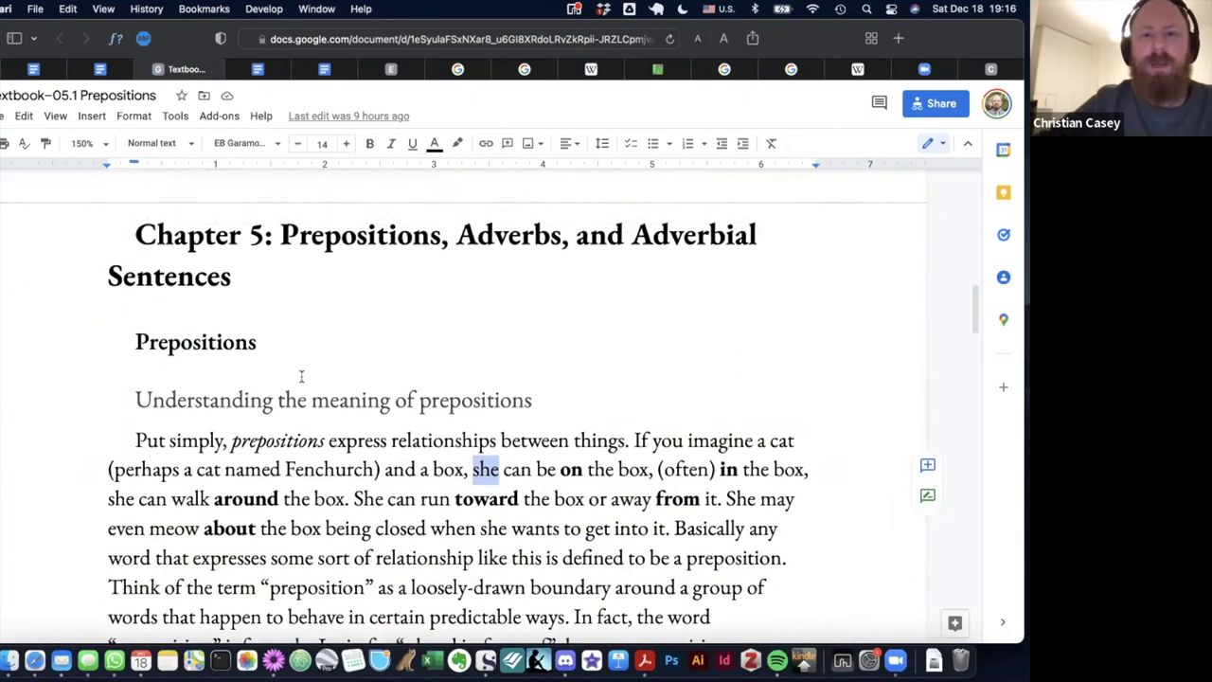
scroll(417, 359, "down", 3)
scroll(417, 363, "down", 3)
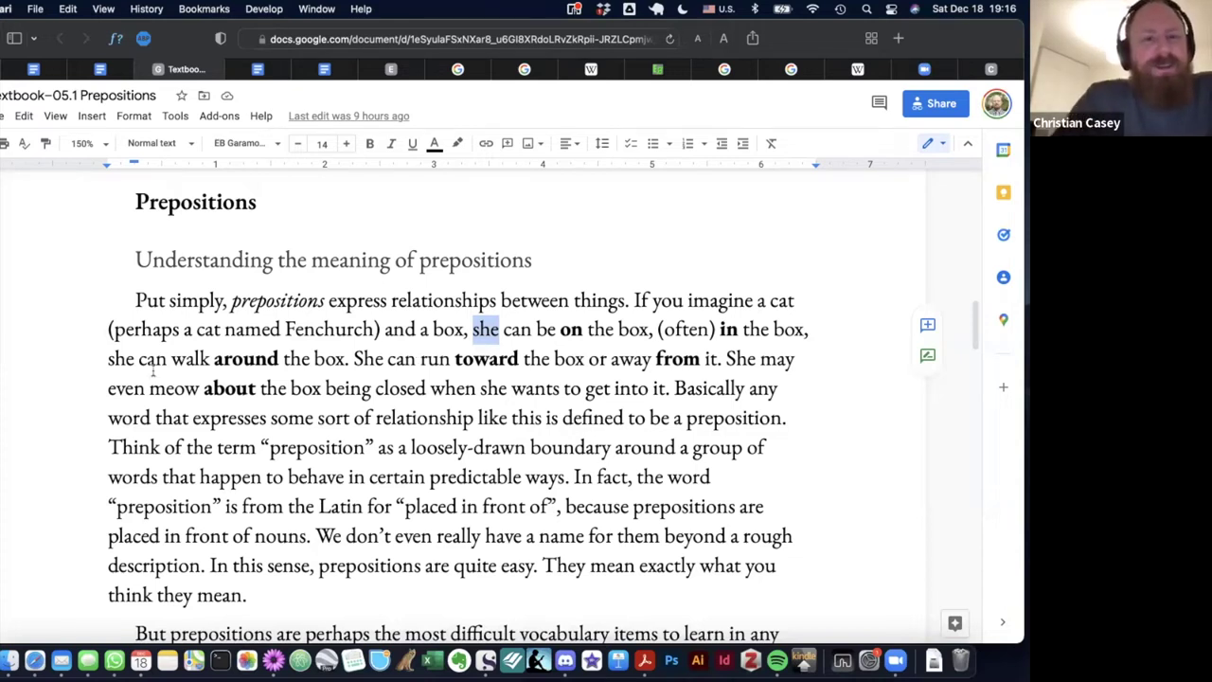
scroll(215, 436, "down", 1)
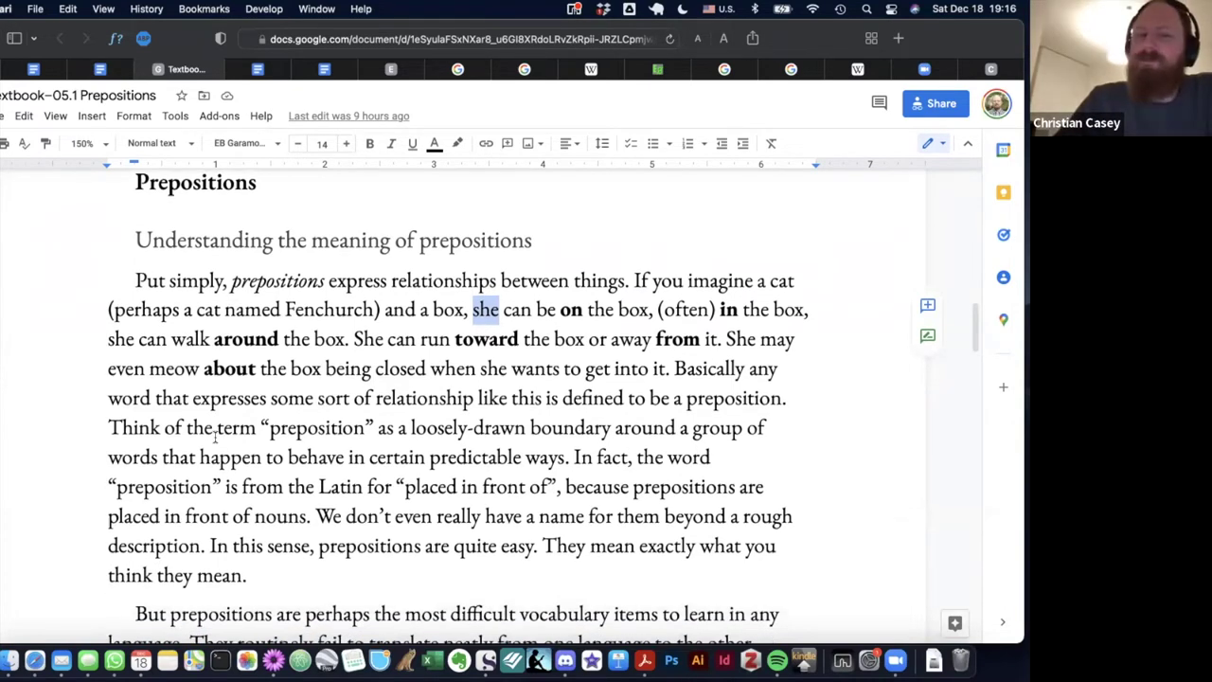
Read the opening paragraph's cat-and-box explanation of prepositions and the start of the paragraph on translation difficulties, and deselect the word "she".
scroll(215, 437, "up", 1)
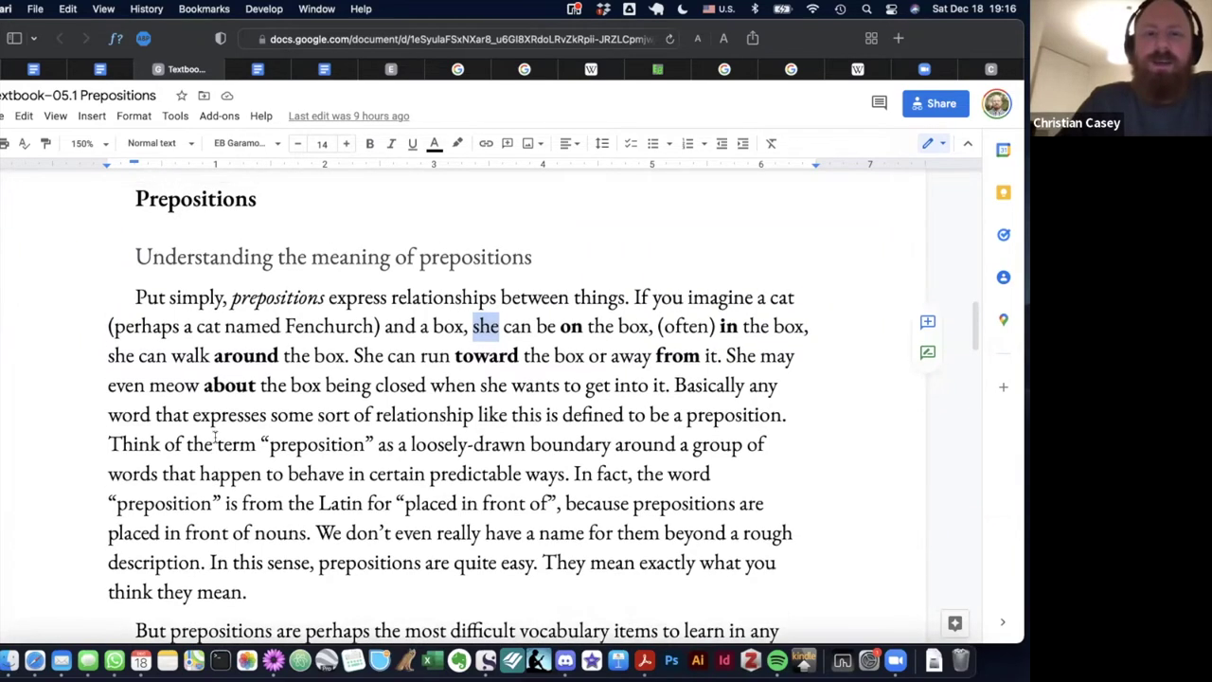
scroll(248, 415, "down", 1)
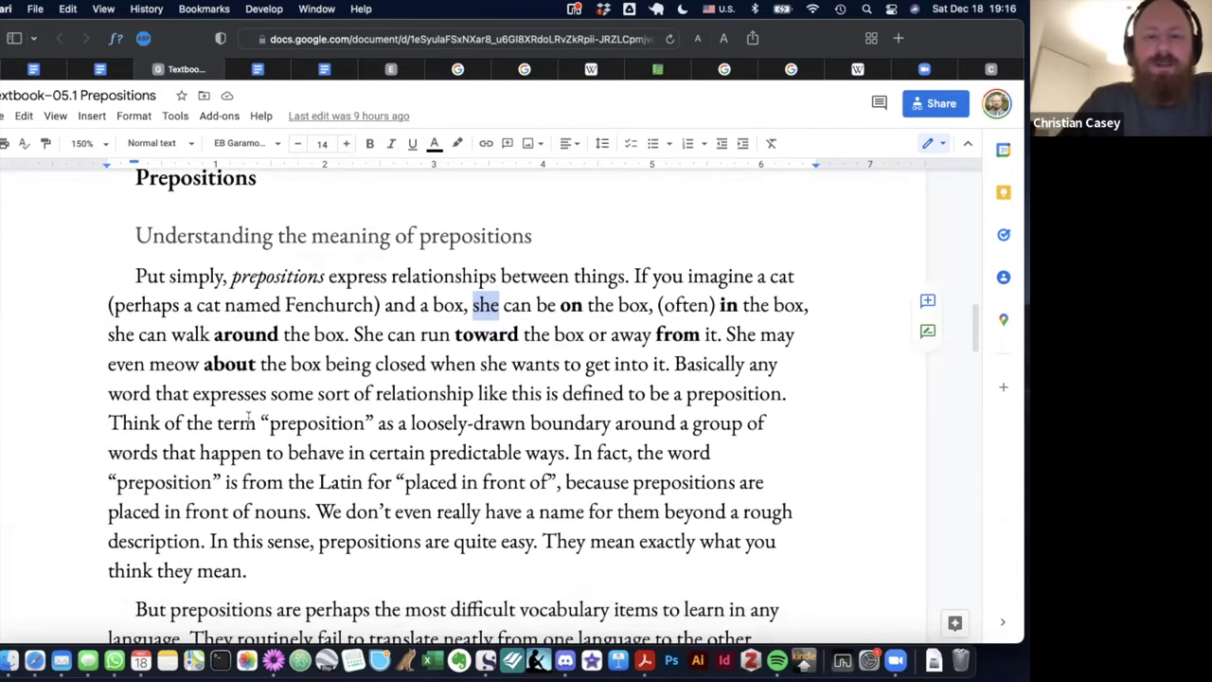
scroll(249, 417, "down", 1)
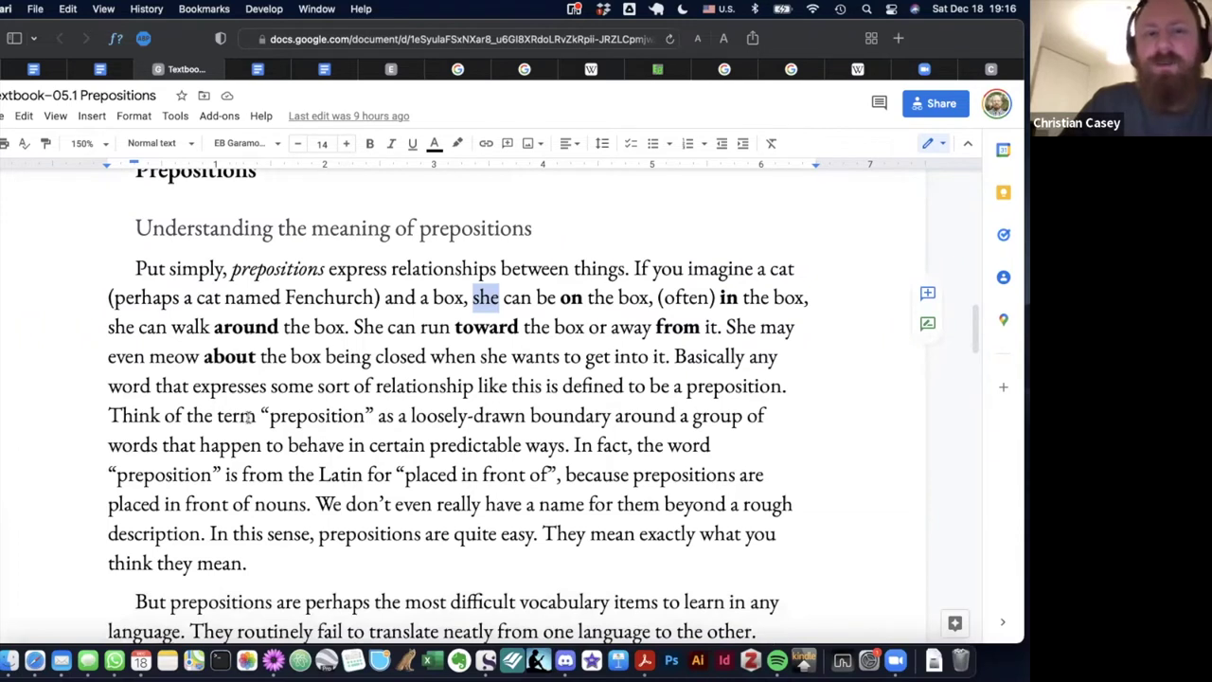
scroll(216, 313, "down", 1)
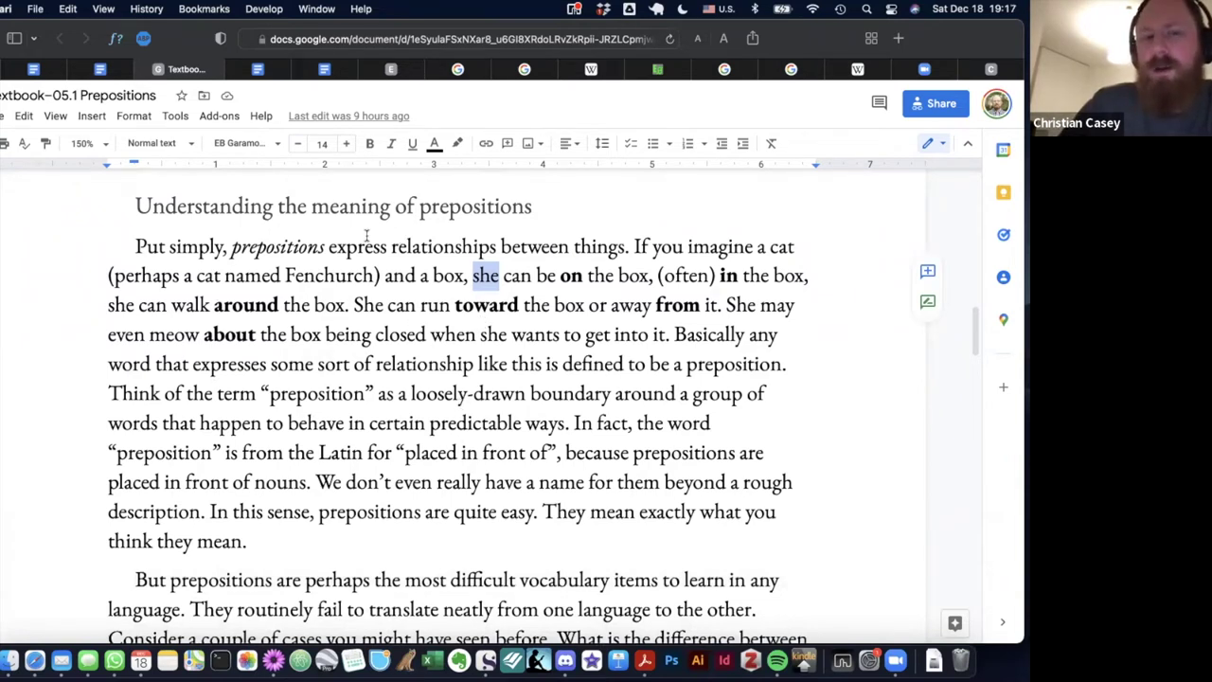
scroll(365, 236, "down", 2)
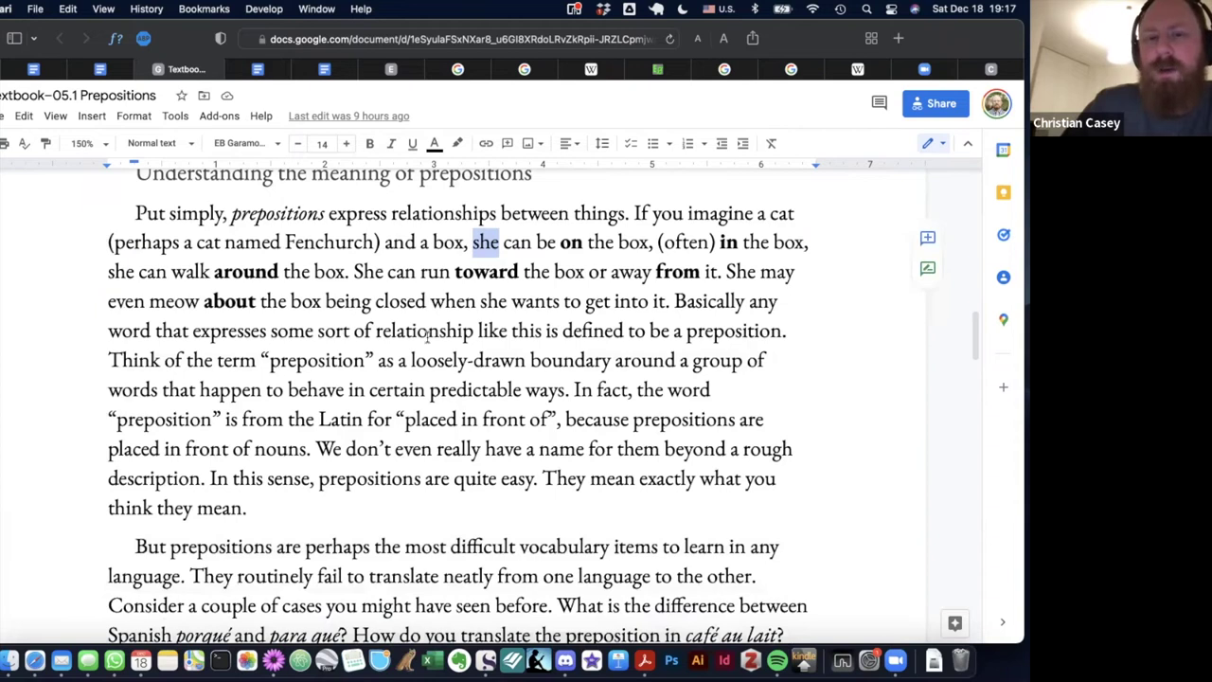
scroll(426, 331, "down", 1)
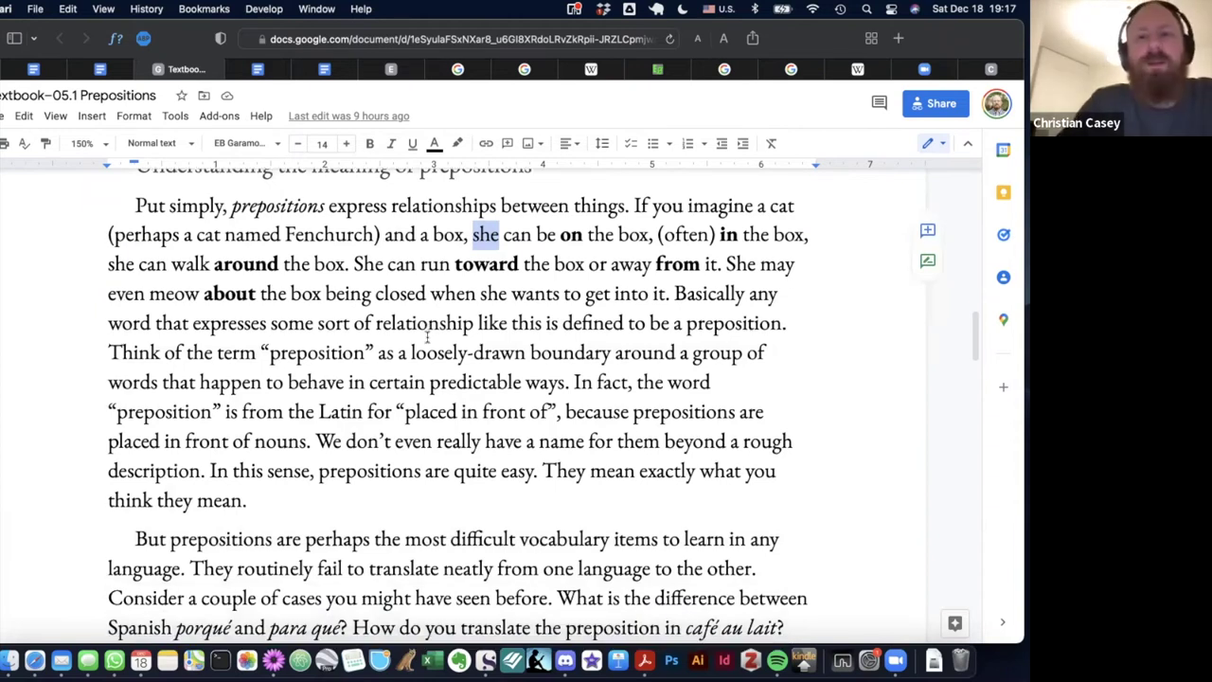
scroll(465, 305, "up", 1)
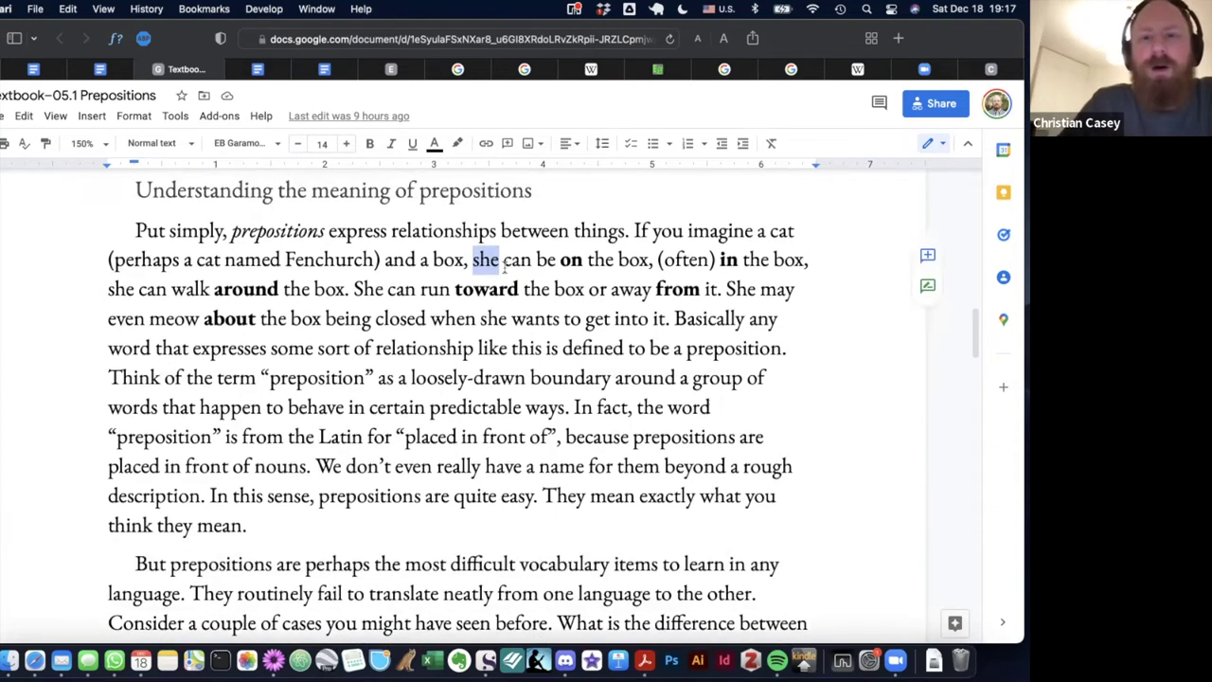
left_click(634, 229)
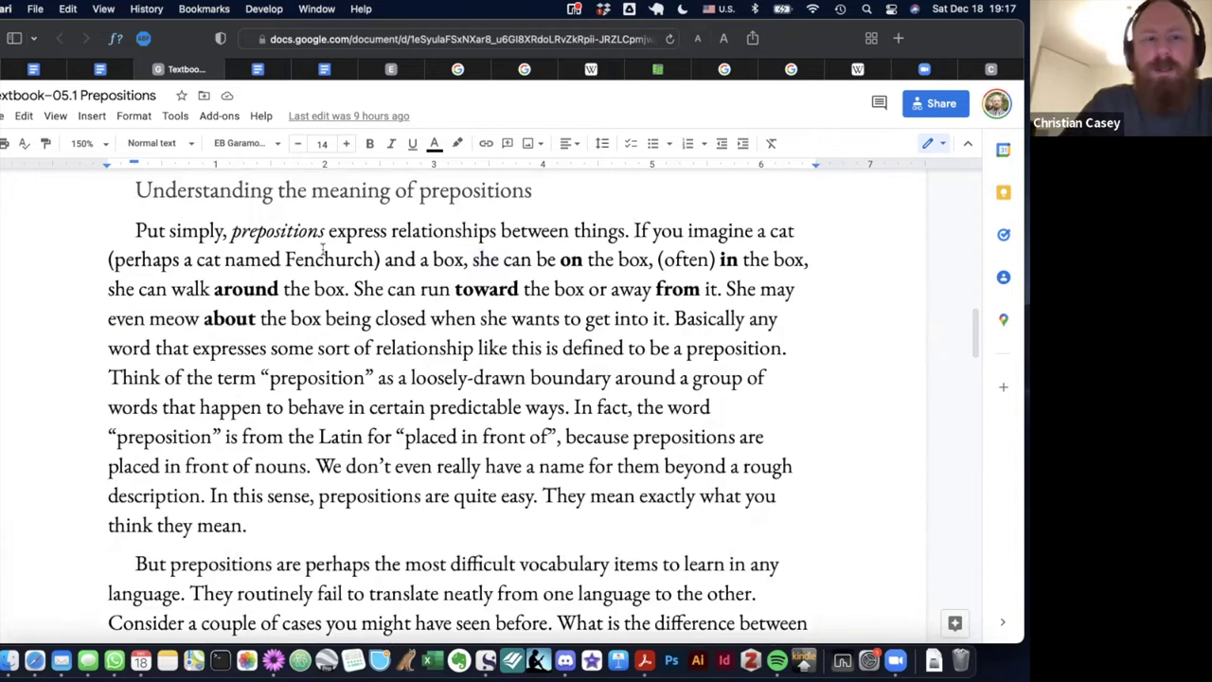